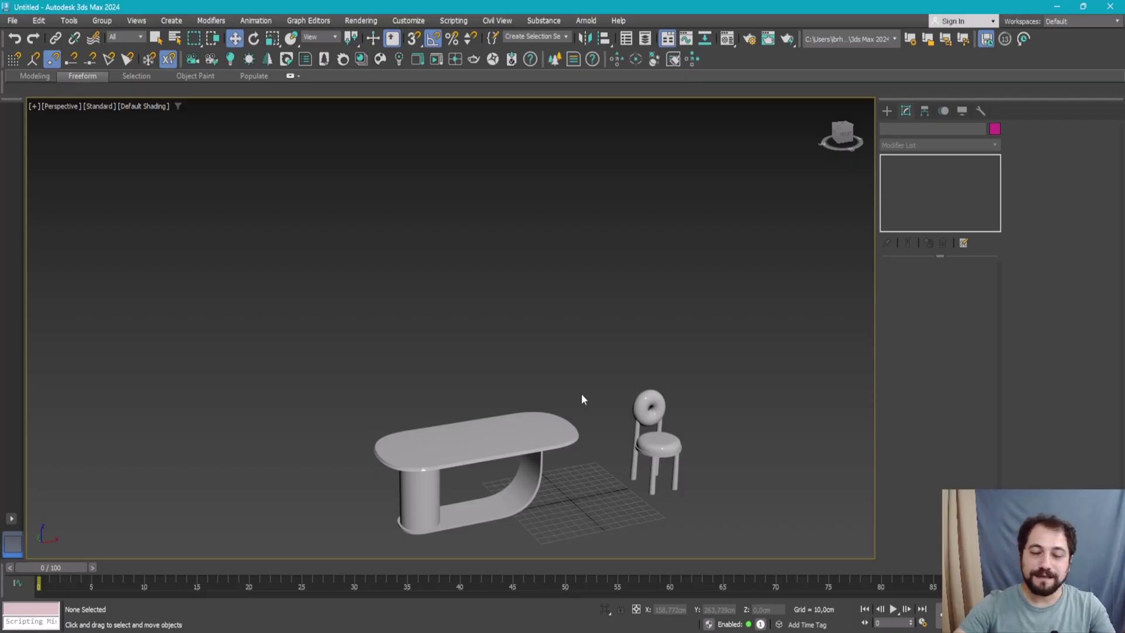
- Select the table's parts, then select the chair and frame it in the viewport
{"action": "left_click_drag", "start_coordinate": [727, 351], "coordinate": [378, 509]}
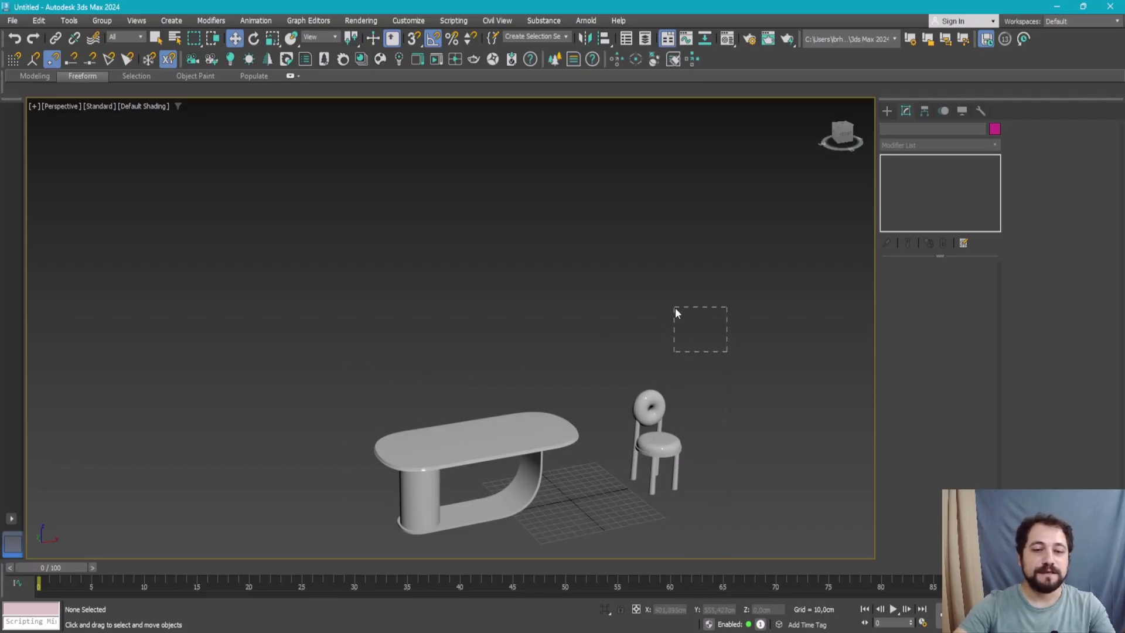
{"action": "left_click_drag", "start_coordinate": [656, 463], "coordinate": [650, 460]}
{"action": "left_click_drag", "start_coordinate": [621, 329], "coordinate": [443, 529]}
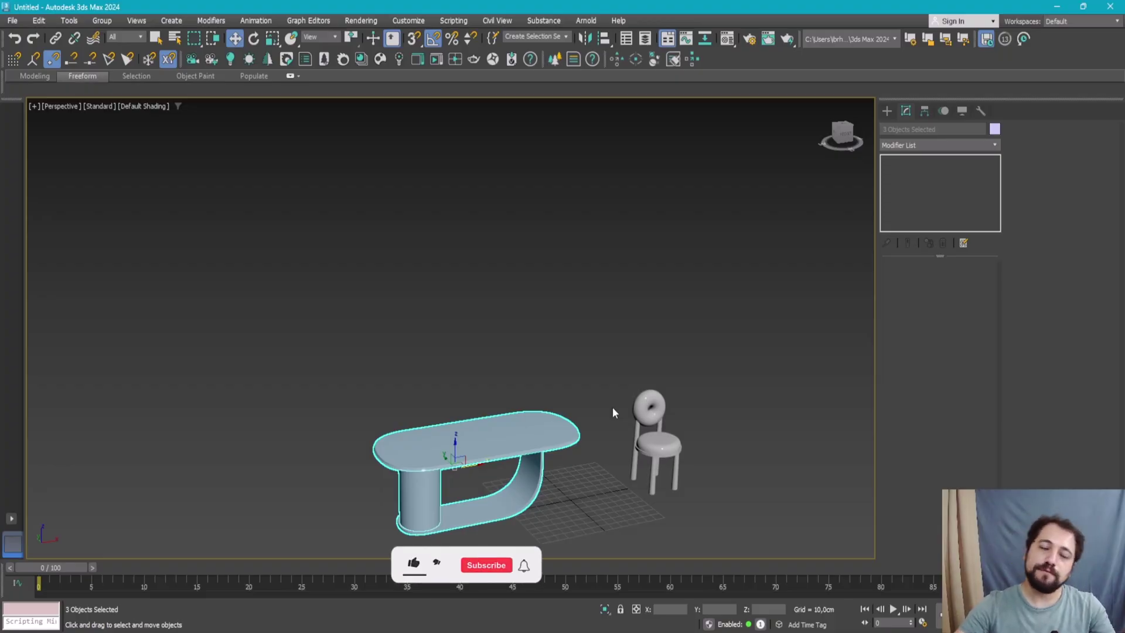
{"action": "left_click", "coordinate": [722, 377]}
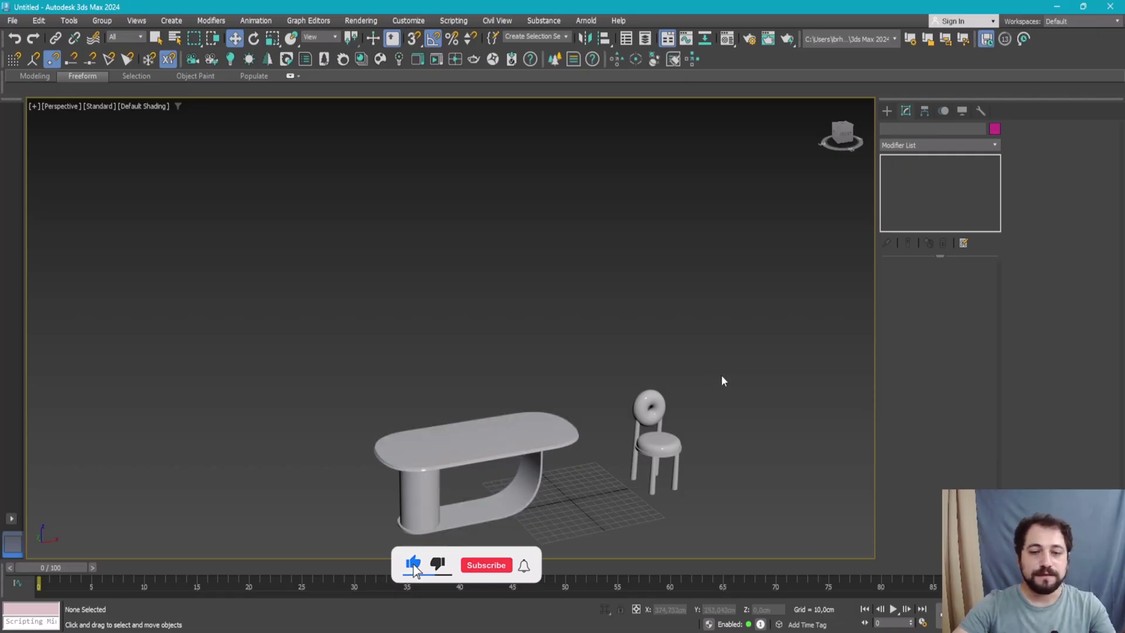
{"action": "left_click", "coordinate": [657, 445]}
{"action": "key", "text": "z"}
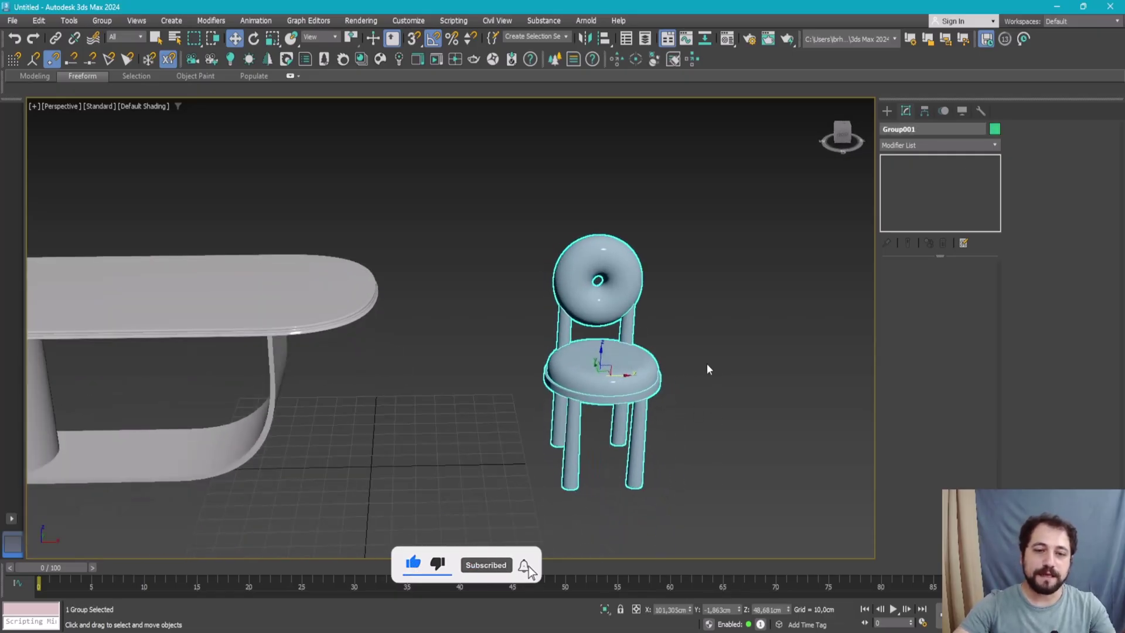
{"action": "left_click", "coordinate": [707, 366]}
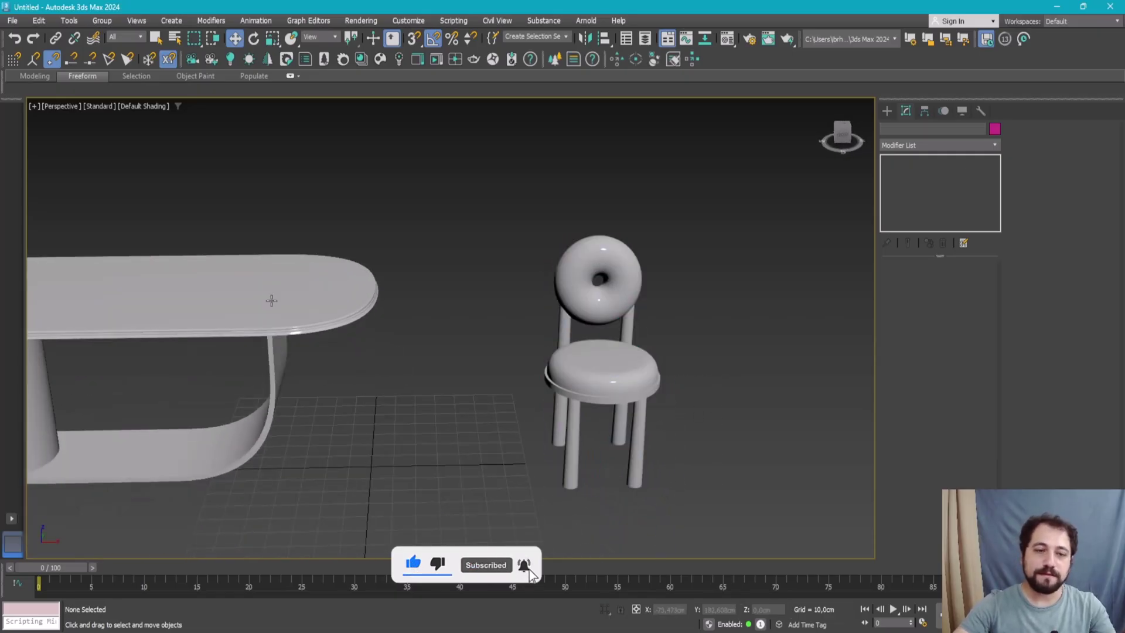
{"action": "left_click", "coordinate": [604, 377]}
{"action": "key", "text": "z"}
{"action": "scroll", "coordinate": [449, 143], "scroll_direction": "down", "scroll_amount": 3}
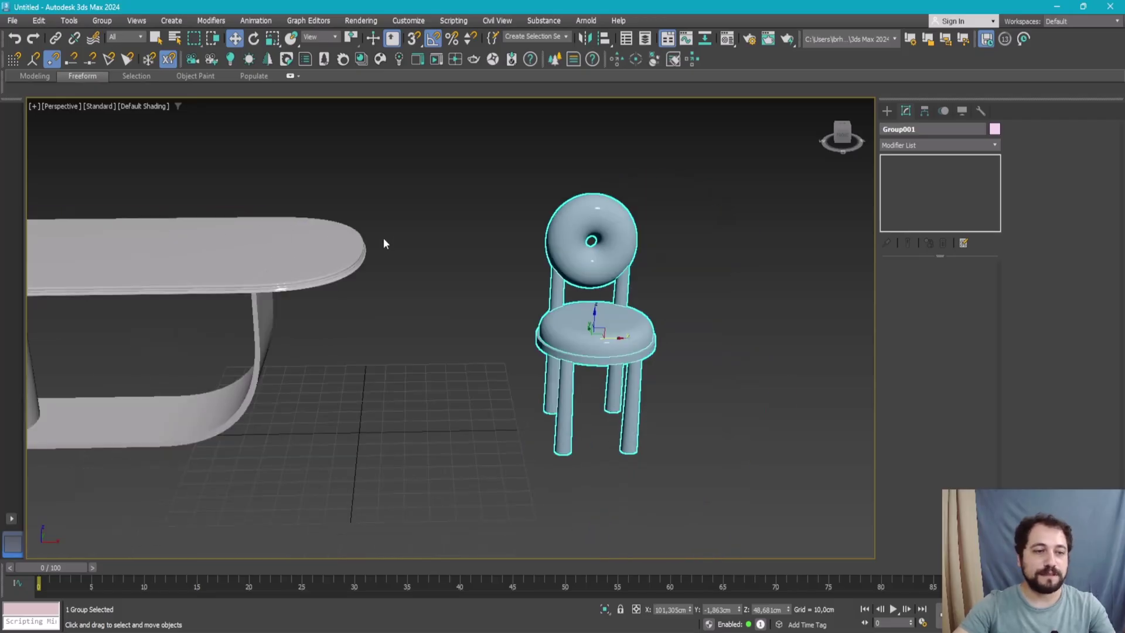
- Select the table top and chair group, then orbit and zoom to see the whole table
{"action": "left_click", "coordinate": [353, 262]}
{"action": "left_click", "coordinate": [808, 277]}
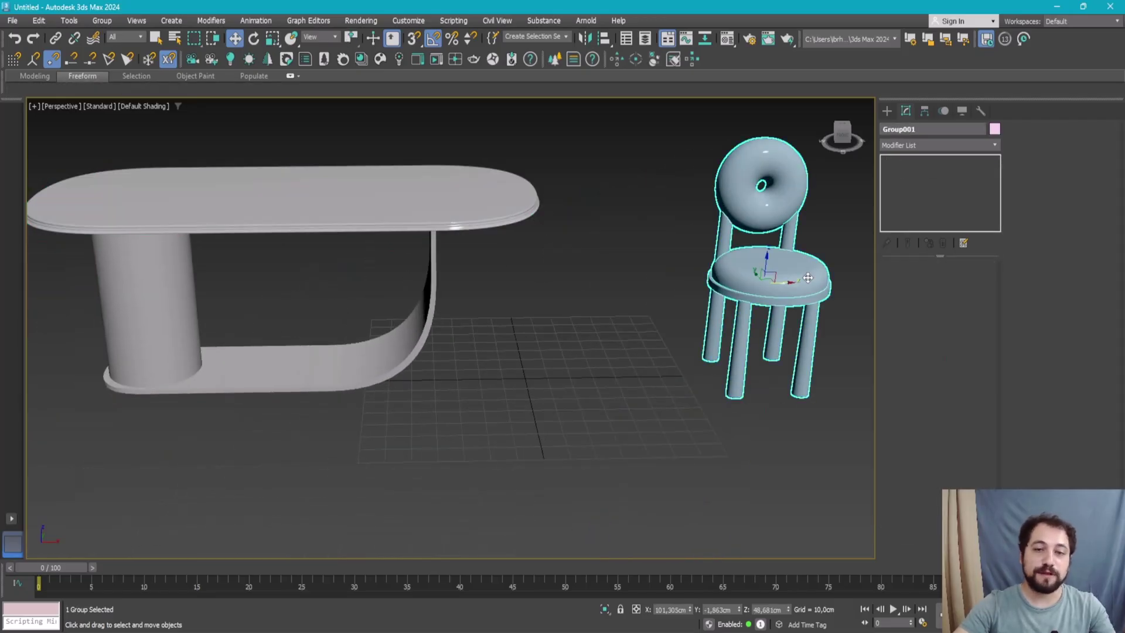
{"action": "left_click", "coordinate": [102, 20]}
{"action": "middle_click_drag", "start_coordinate": [487, 231], "coordinate": [516, 286], "text": "alt"}
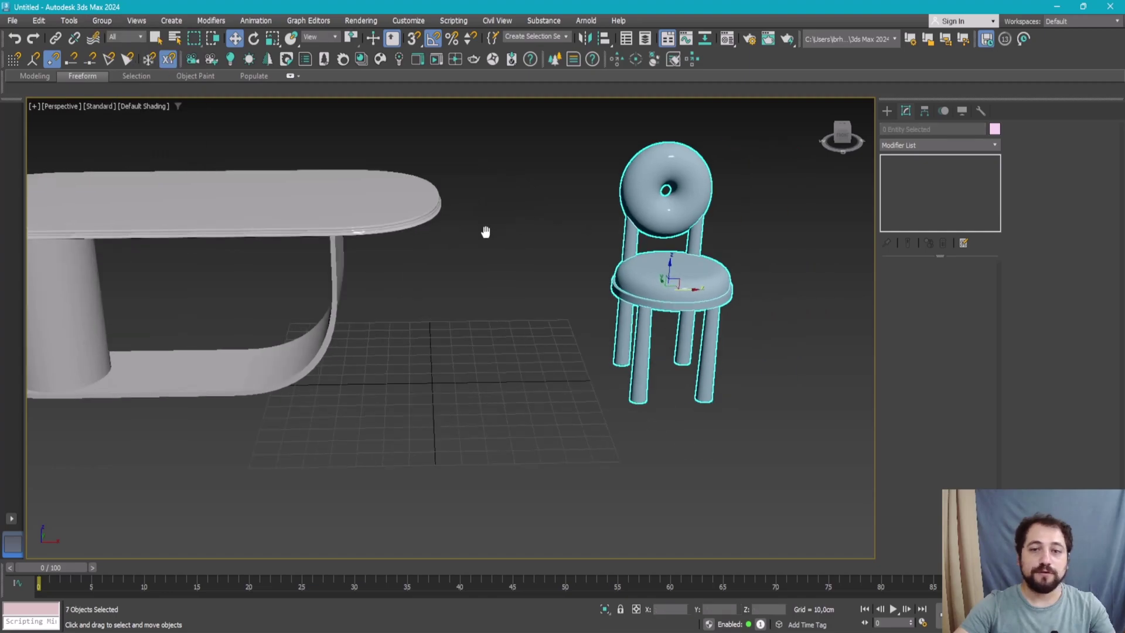
{"action": "left_click", "coordinate": [499, 178]}
{"action": "key", "text": "ctrl+z"}
{"action": "scroll", "coordinate": [508, 344], "scroll_direction": "down", "scroll_amount": 3}
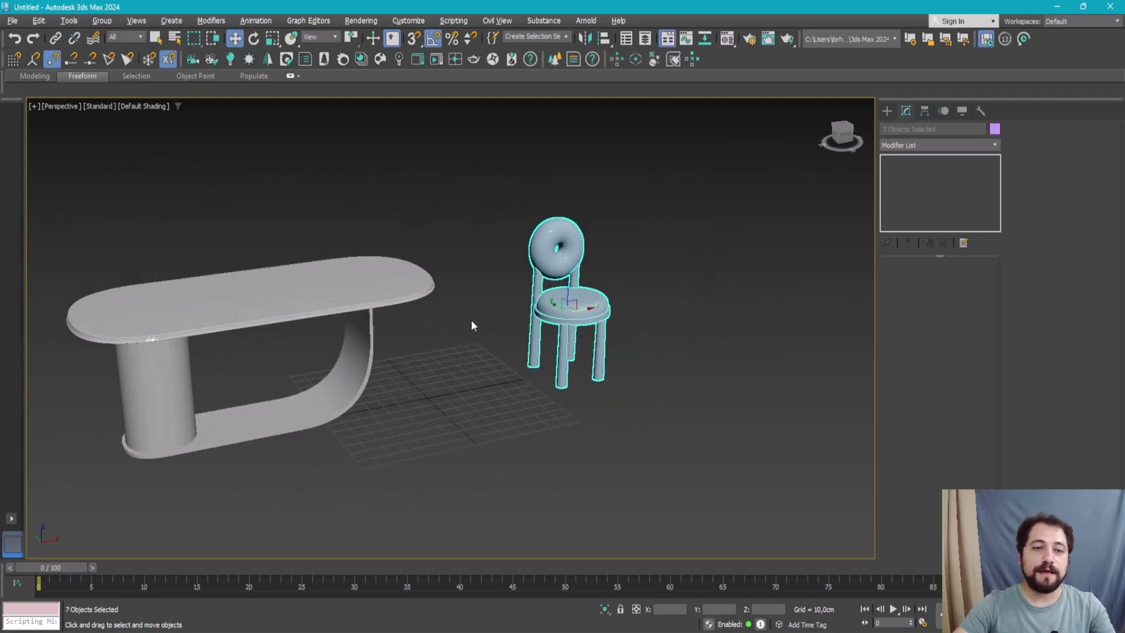
{"action": "middle_click_drag", "start_coordinate": [471, 320], "coordinate": [480, 326], "text": "alt"}
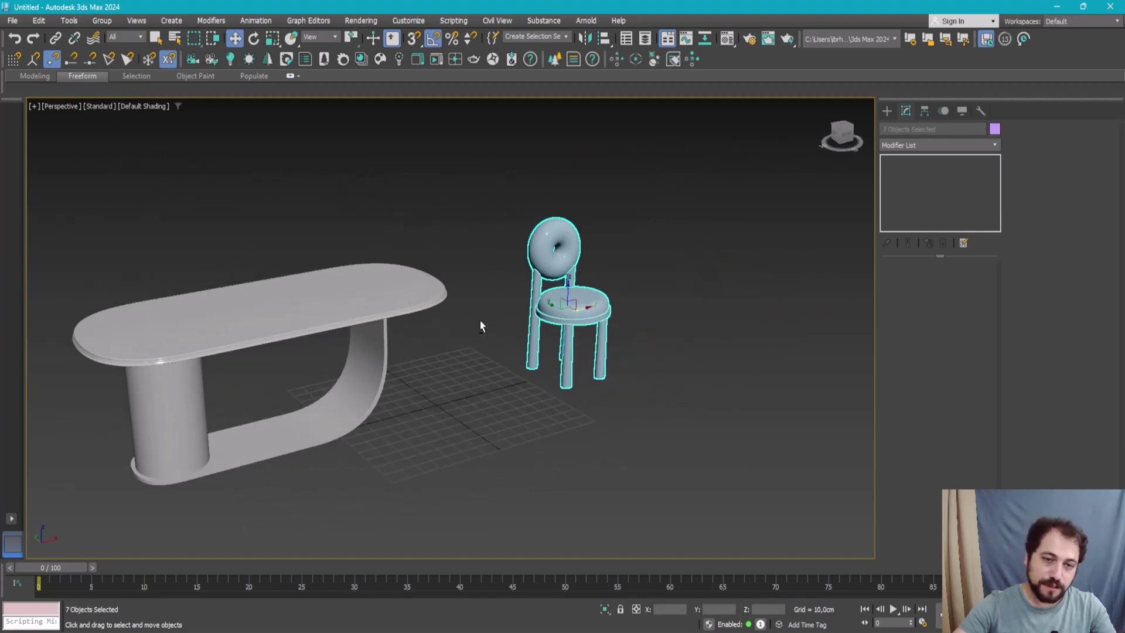
{"action": "left_click", "coordinate": [670, 311]}
{"action": "scroll", "coordinate": [472, 290], "scroll_direction": "up", "scroll_amount": 2}
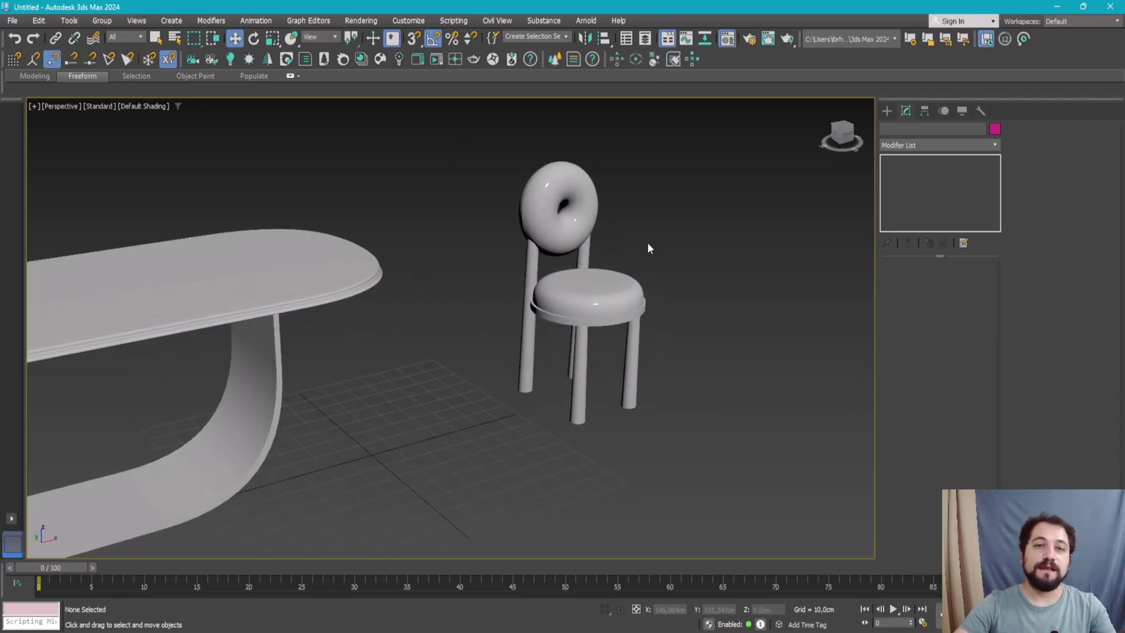
- Open the Compact Material Editor with M, move it right, and zoom the viewport out
{"action": "key", "text": "m"}
{"action": "left_click_drag", "start_coordinate": [300, 95], "coordinate": [914, 120]}
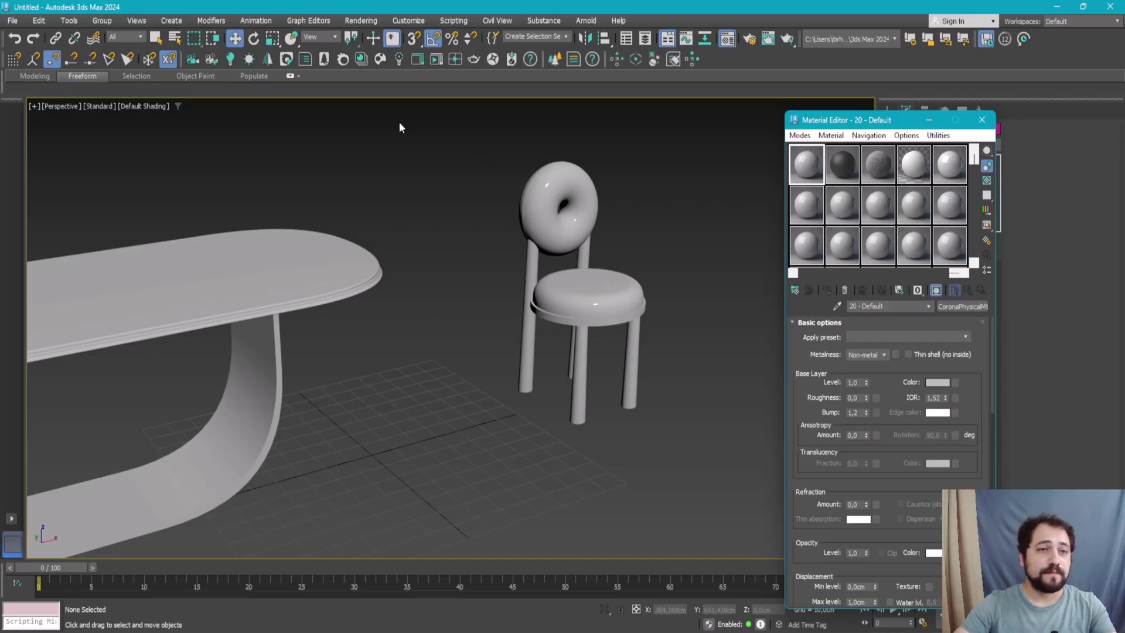
{"action": "scroll", "coordinate": [504, 202], "scroll_direction": "down", "scroll_amount": 3}
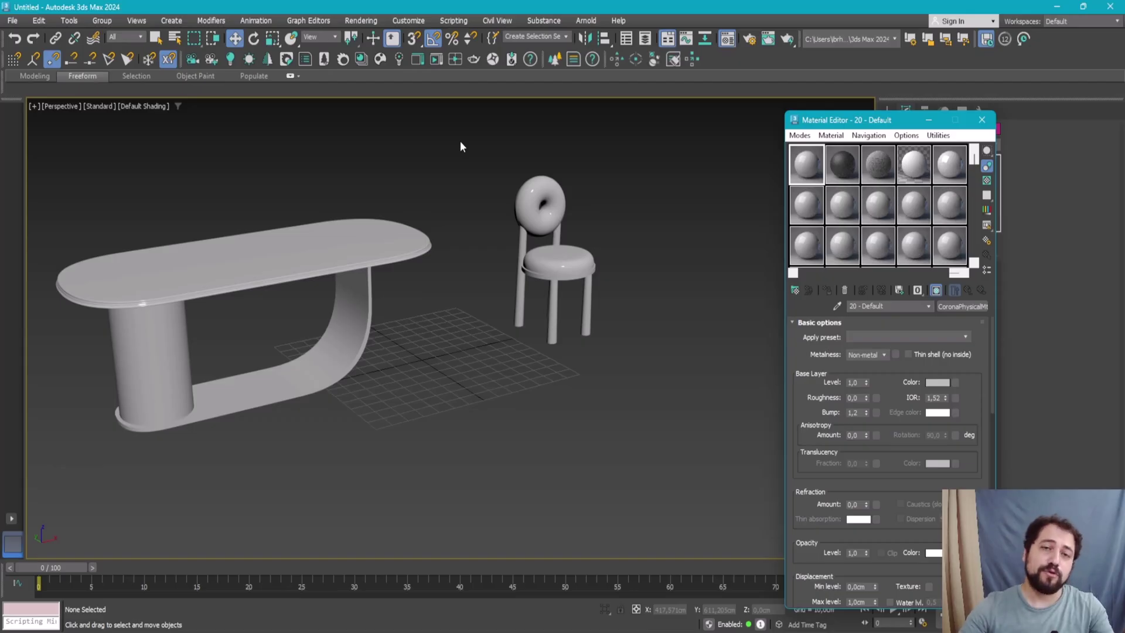
{"action": "left_click", "coordinate": [362, 60]}
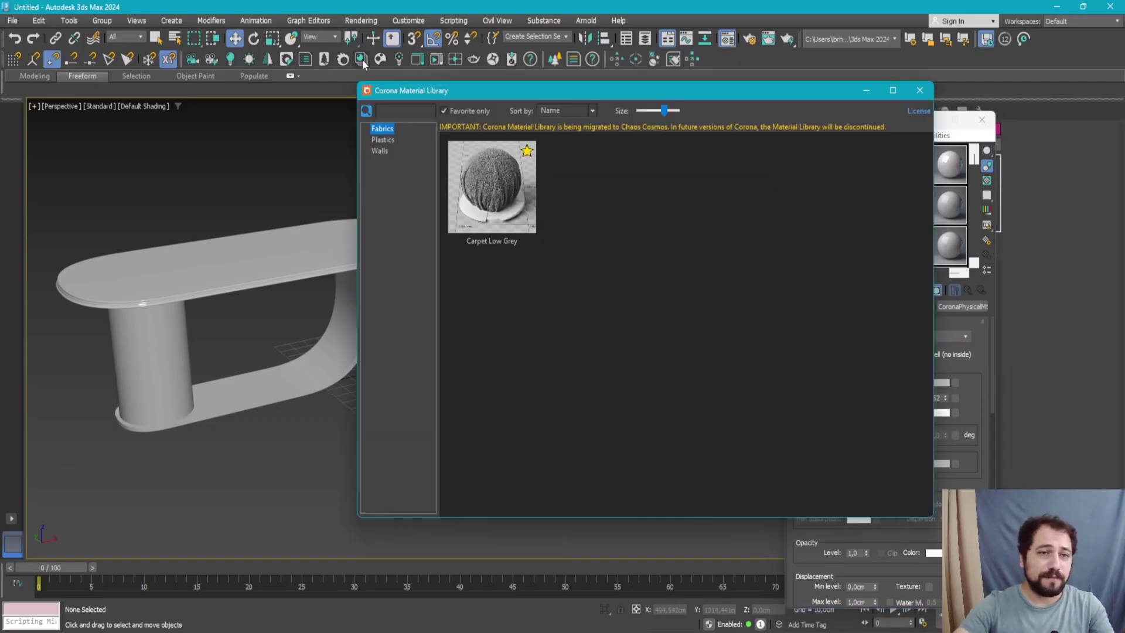
- Browse all Corona library materials in the Walls and Basic SSS categories
{"action": "left_click", "coordinate": [380, 151]}
{"action": "left_click", "coordinate": [443, 111]}
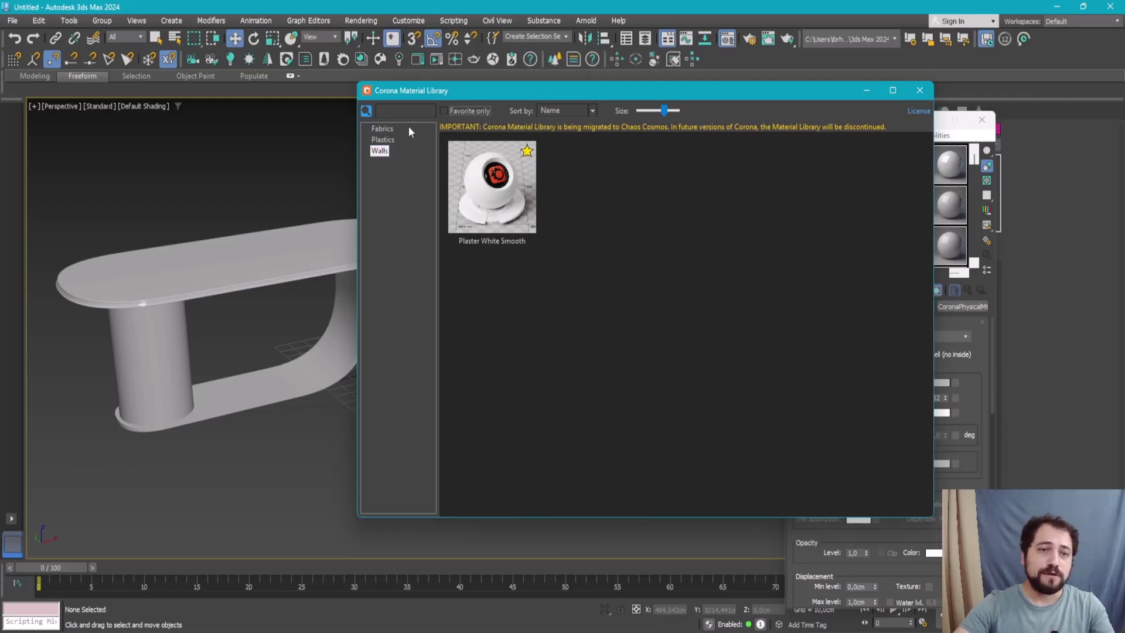
{"action": "left_click", "coordinate": [388, 141]}
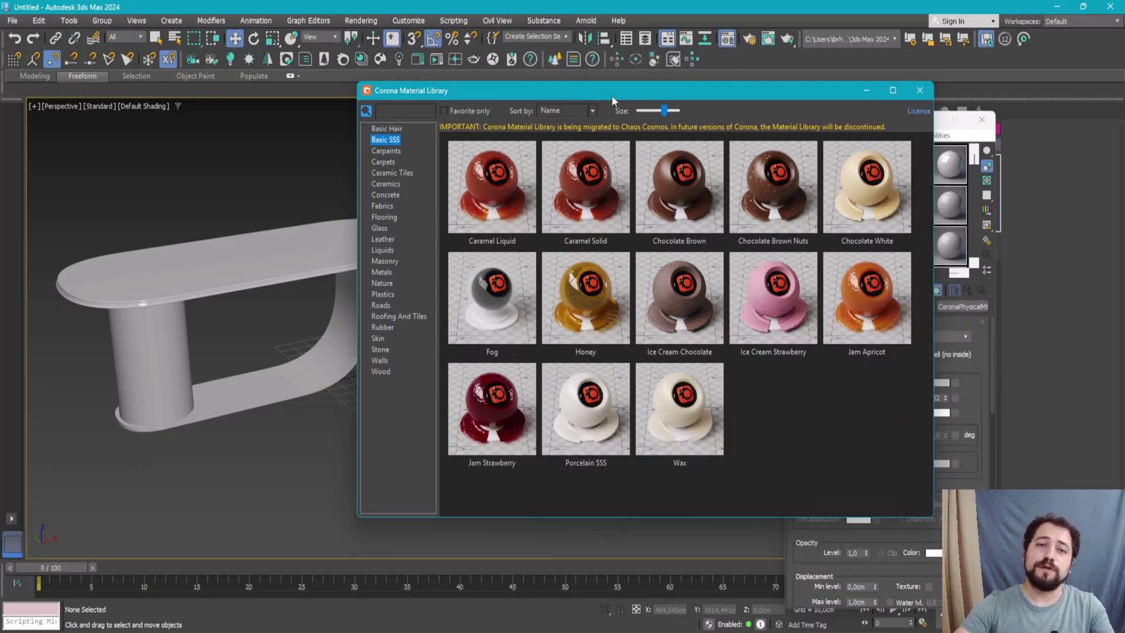
{"action": "left_click_drag", "start_coordinate": [612, 97], "coordinate": [527, 90]}
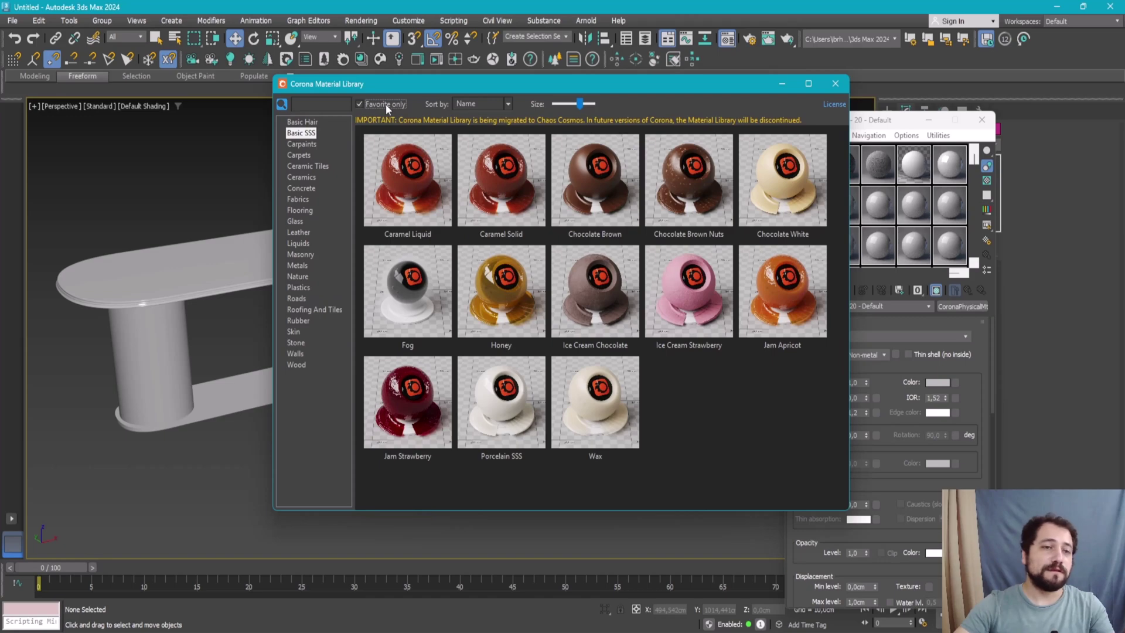
- Filter to favourites and view the Plastics, Fabrics and Walls favourite materials
{"action": "left_click", "coordinate": [385, 104]}
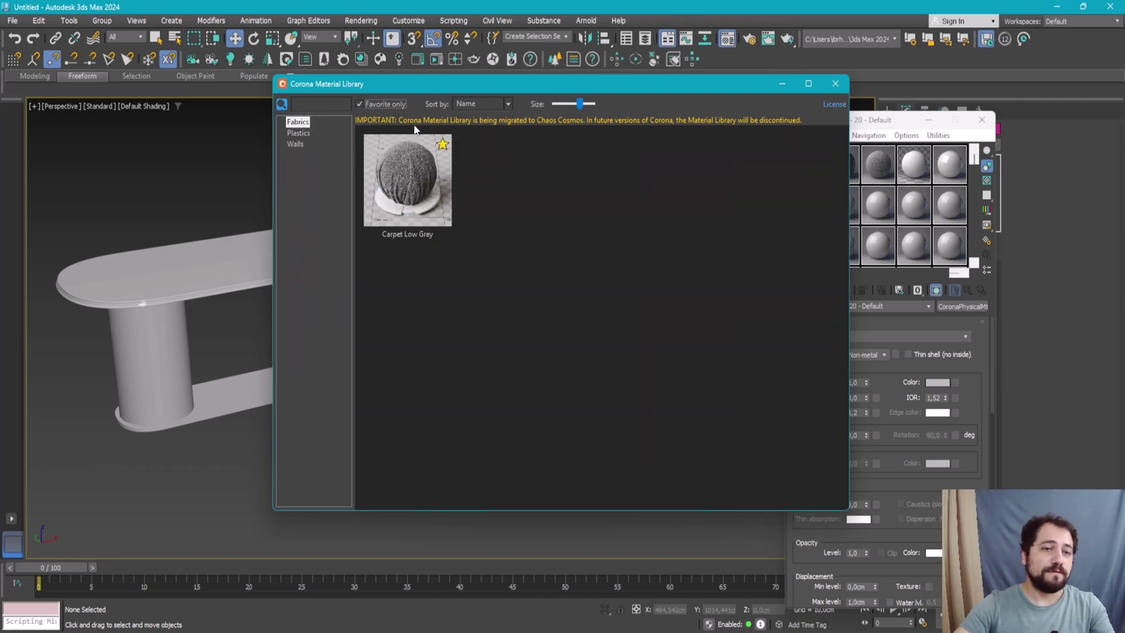
{"action": "left_click", "coordinate": [301, 135]}
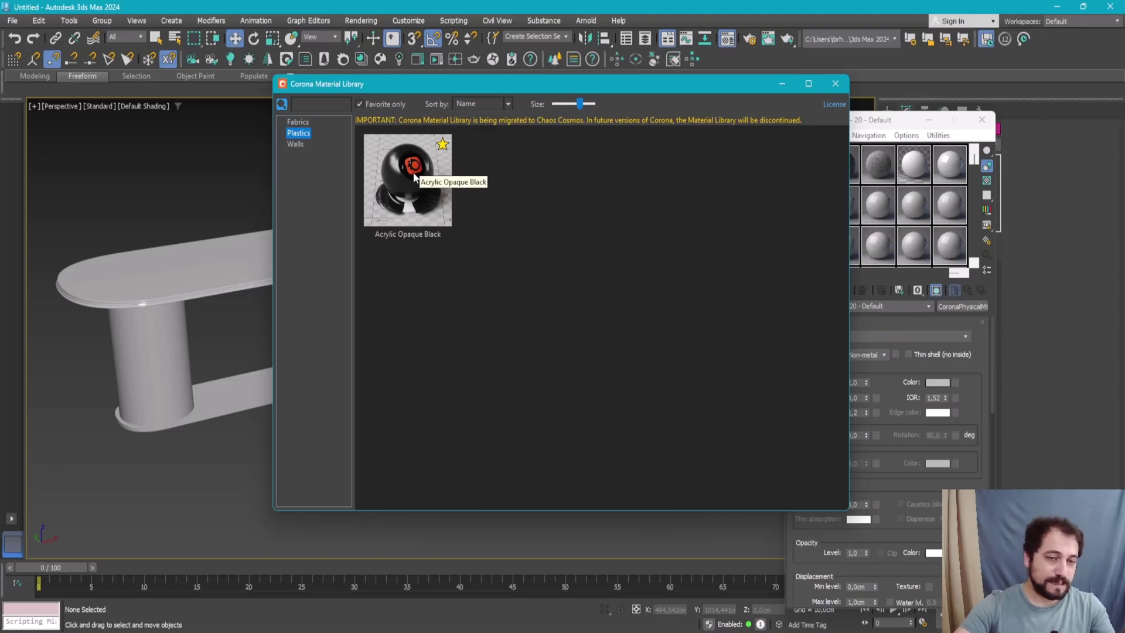
{"action": "left_click_drag", "start_coordinate": [535, 84], "coordinate": [576, 240]}
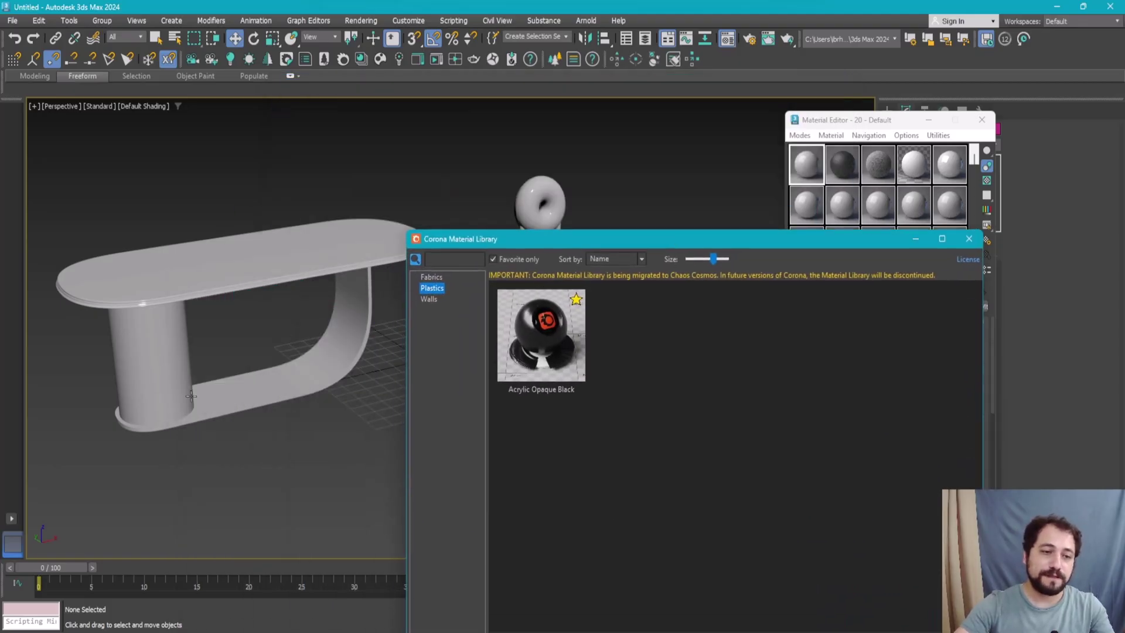
{"action": "left_click", "coordinate": [437, 279]}
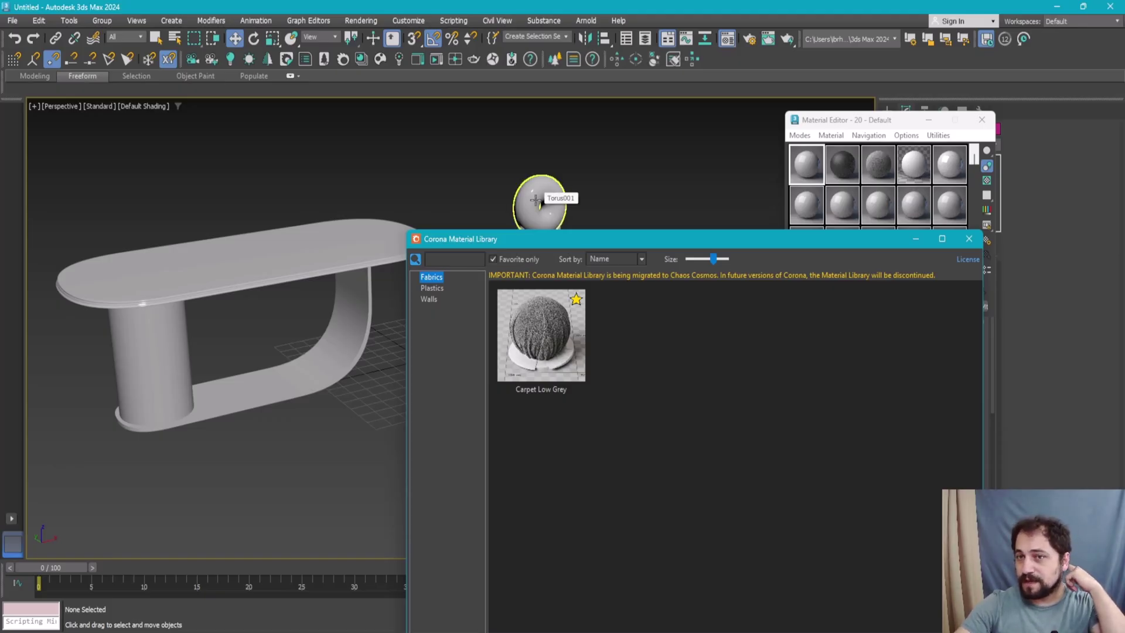
{"action": "left_click", "coordinate": [432, 299]}
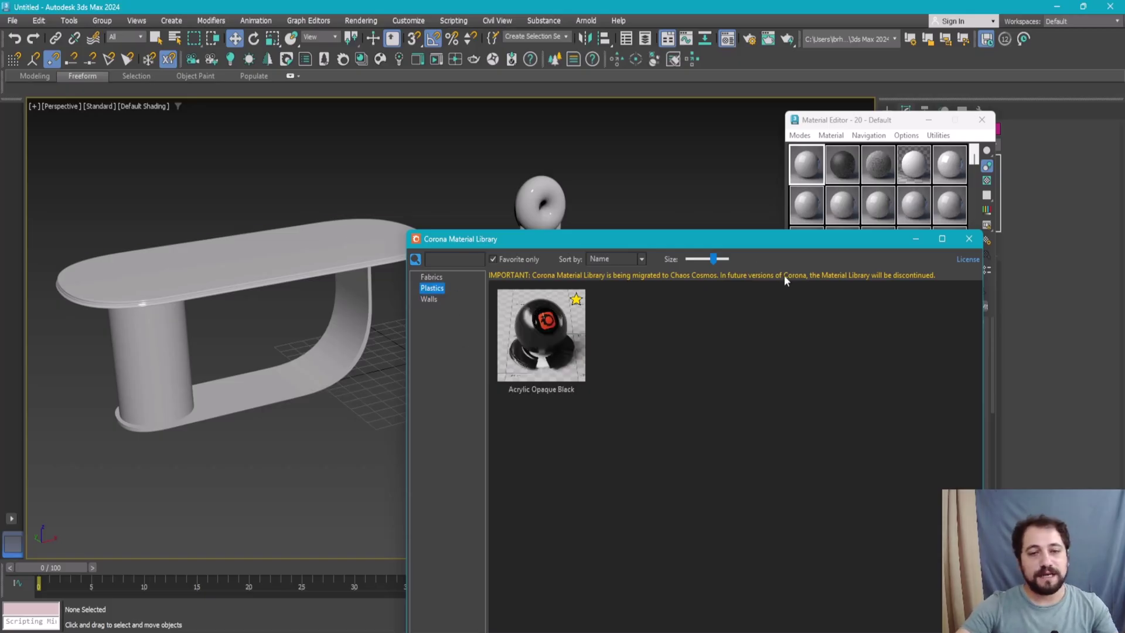
{"action": "left_click_drag", "start_coordinate": [747, 238], "coordinate": [469, 177]}
- Drag the Fabrics, Plastics and Walls favourites into three empty editor slots, then close the library
{"action": "left_click", "coordinate": [161, 215]}
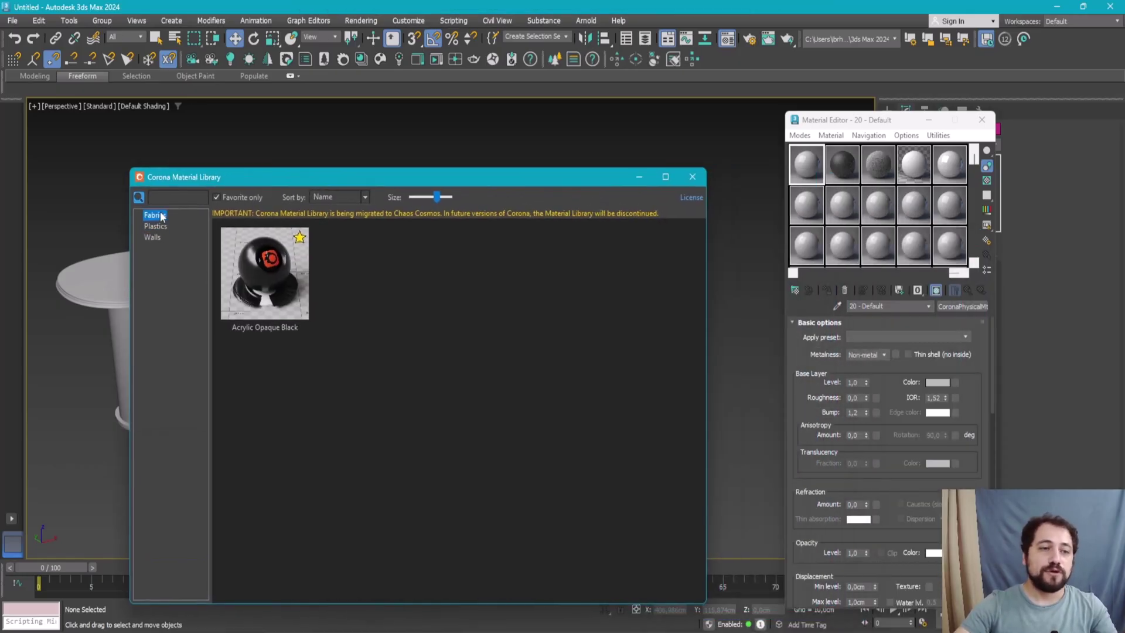
{"action": "left_click_drag", "start_coordinate": [265, 272], "coordinate": [556, 248]}
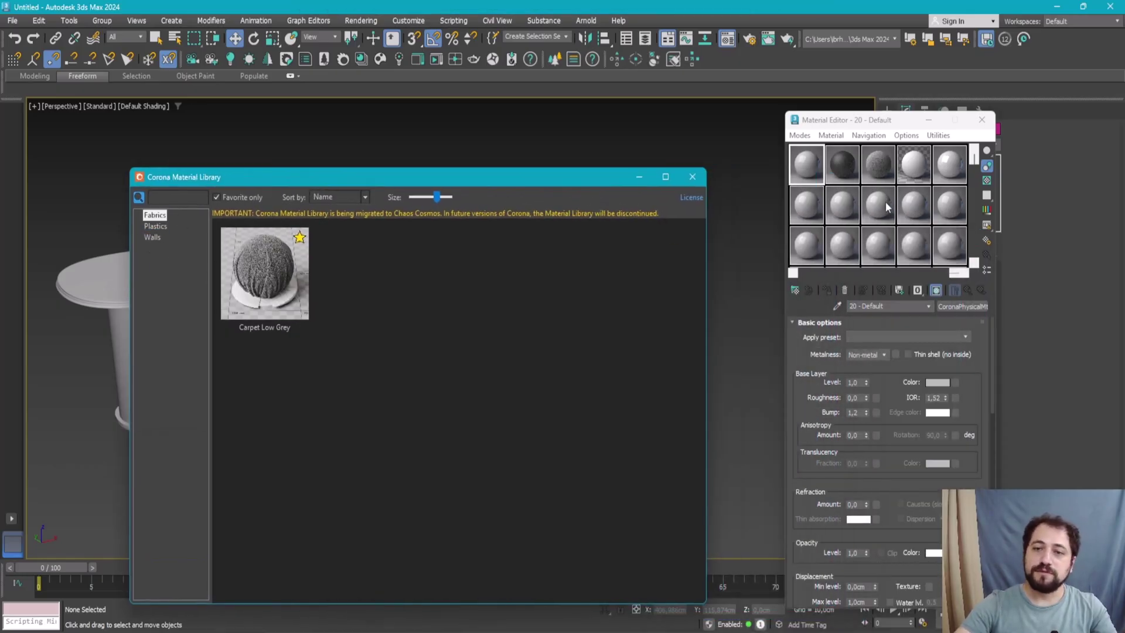
{"action": "left_click_drag", "start_coordinate": [886, 206], "coordinate": [884, 207]}
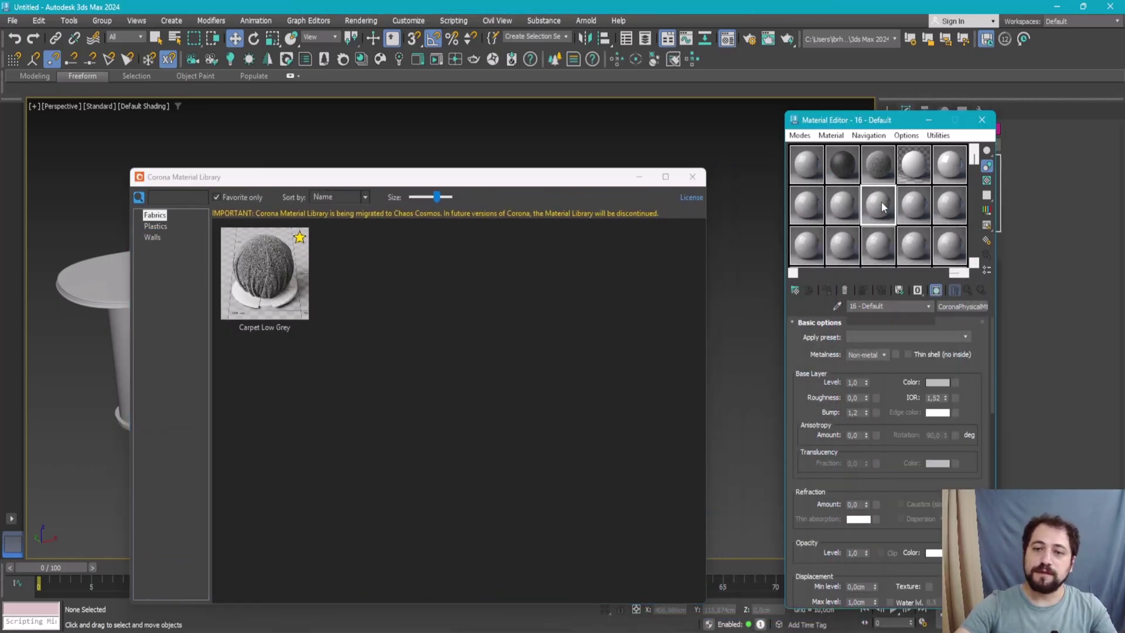
{"action": "left_click", "coordinate": [153, 227]}
{"action": "left_click_drag", "start_coordinate": [290, 294], "coordinate": [656, 243]}
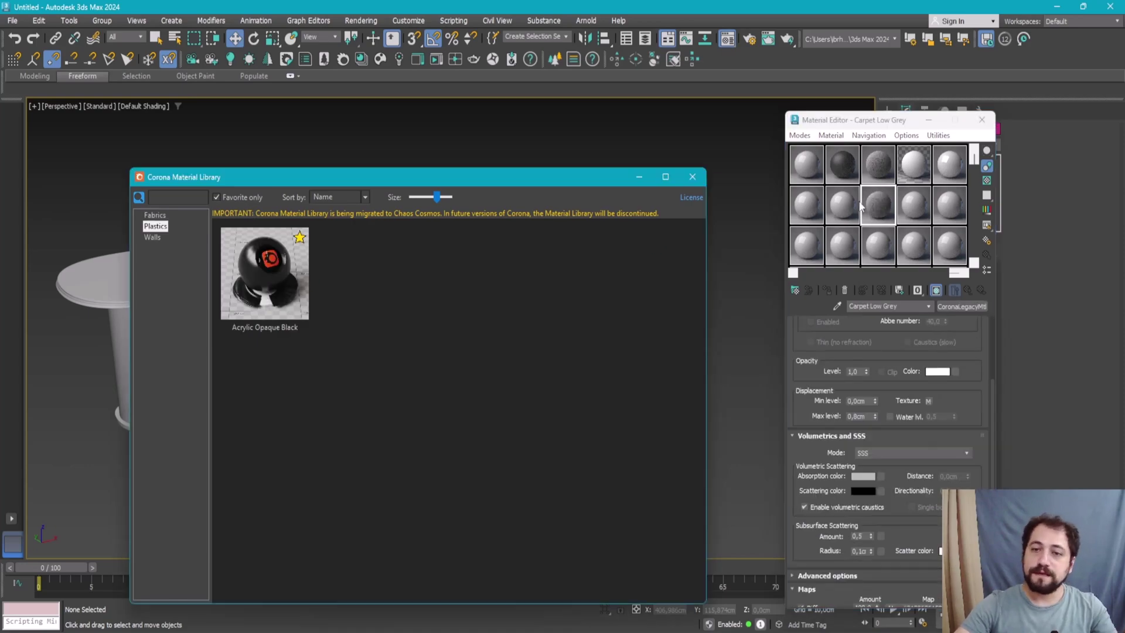
{"action": "left_click_drag", "start_coordinate": [841, 211], "coordinate": [842, 206]}
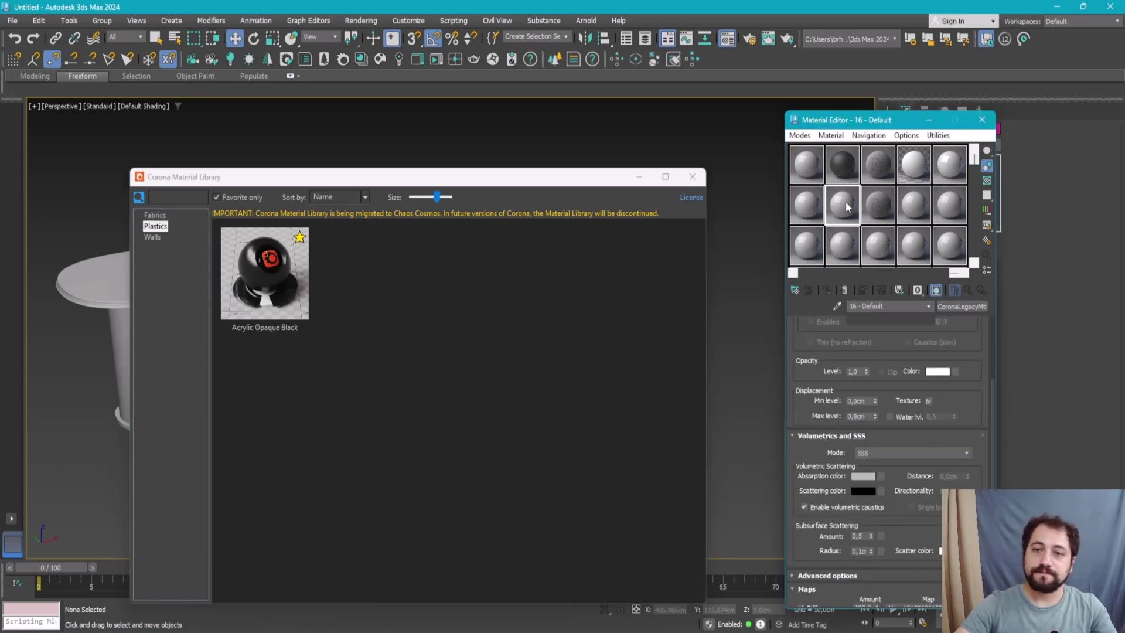
{"action": "left_click", "coordinate": [153, 238]}
{"action": "left_click_drag", "start_coordinate": [289, 279], "coordinate": [806, 216]}
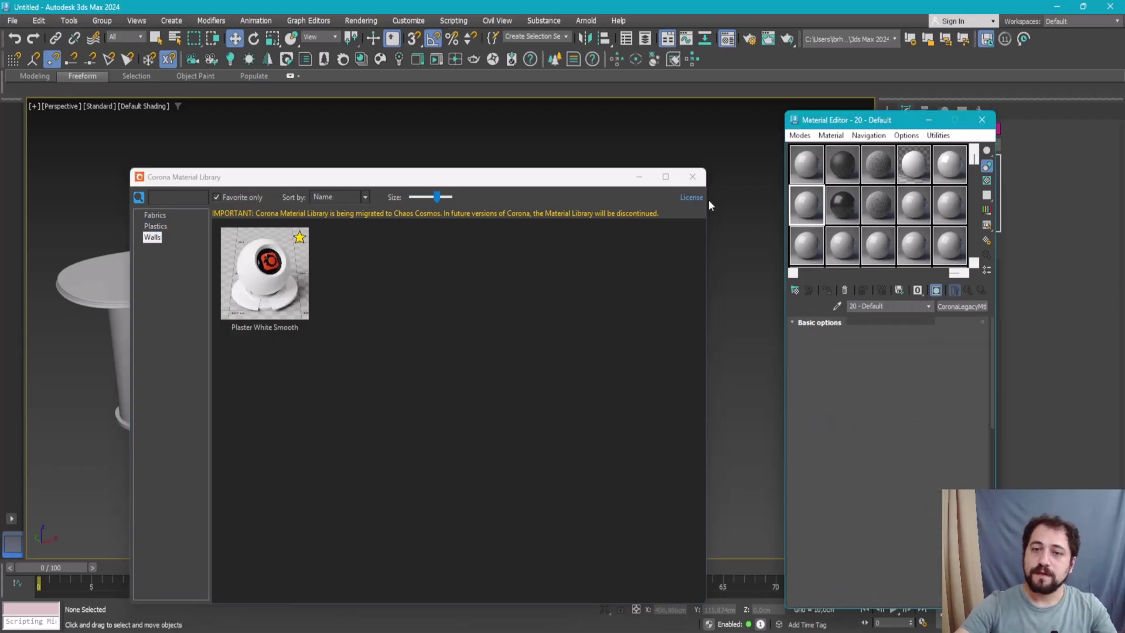
{"action": "left_click", "coordinate": [704, 177]}
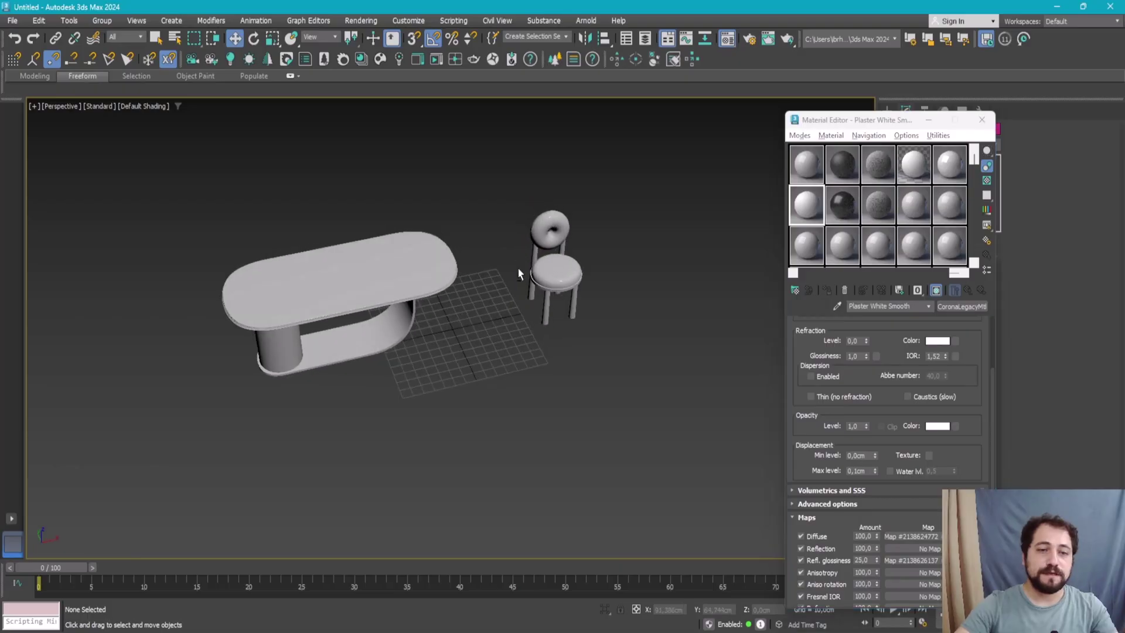
- Close the Material Editor, start a Standard Primitives box, and cancel the first attempt
{"action": "left_click", "coordinate": [982, 119]}
{"action": "left_click", "coordinate": [886, 111]}
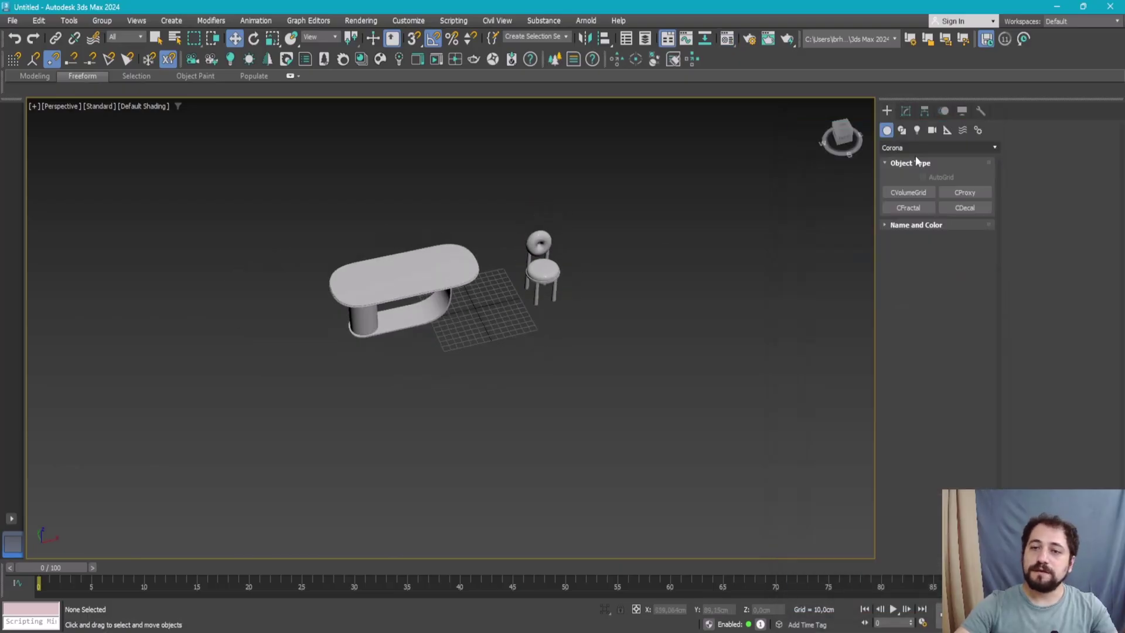
{"action": "left_click", "coordinate": [888, 144]}
{"action": "left_click", "coordinate": [914, 156]}
{"action": "left_click", "coordinate": [908, 192]}
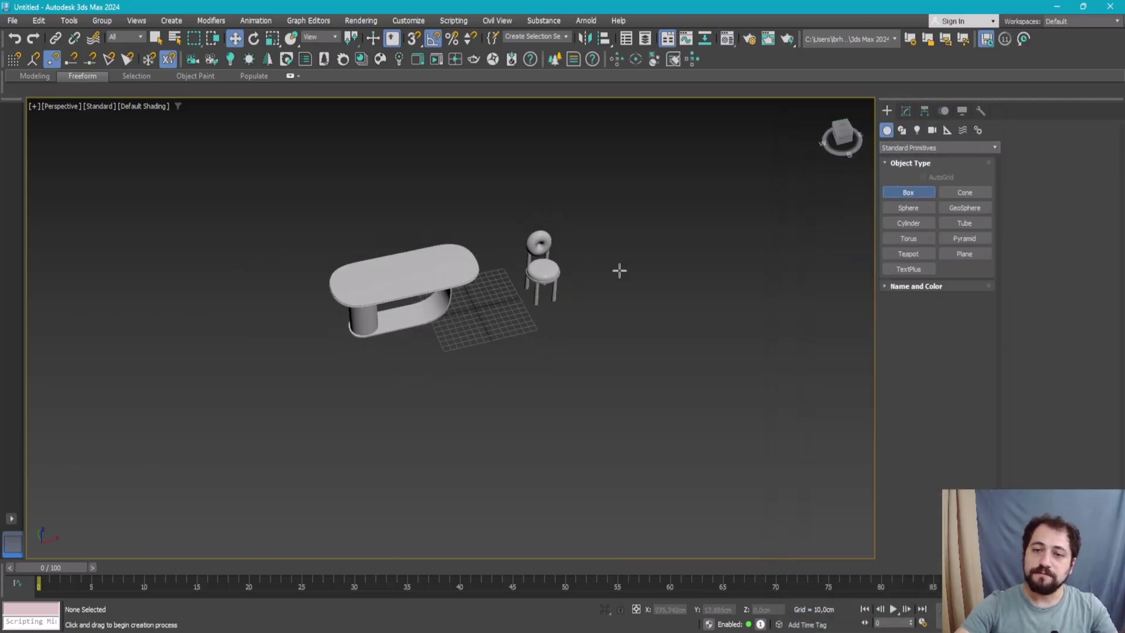
{"action": "scroll", "coordinate": [645, 246], "scroll_direction": "down", "scroll_amount": 4}
{"action": "left_click_drag", "start_coordinate": [680, 219], "coordinate": [319, 427]}
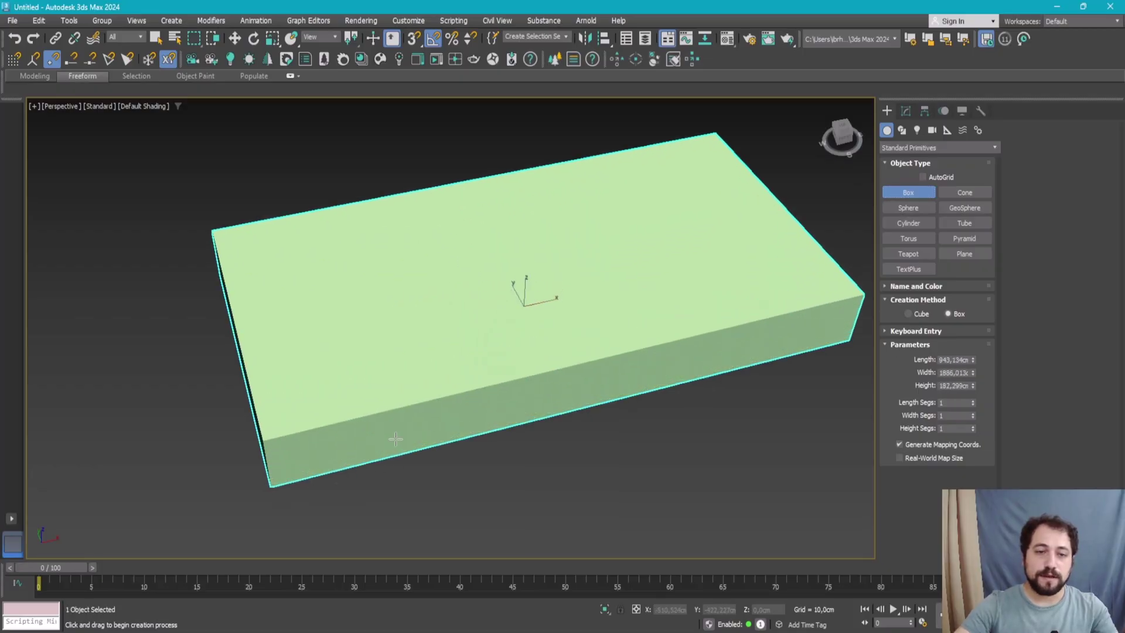
{"action": "right_click", "coordinate": [515, 292]}
{"action": "scroll", "coordinate": [516, 291], "scroll_direction": "up", "scroll_amount": 3}
- Draw a large flat floor box and slide it beneath the table and chair
{"action": "left_click_drag", "start_coordinate": [690, 229], "coordinate": [351, 404]}
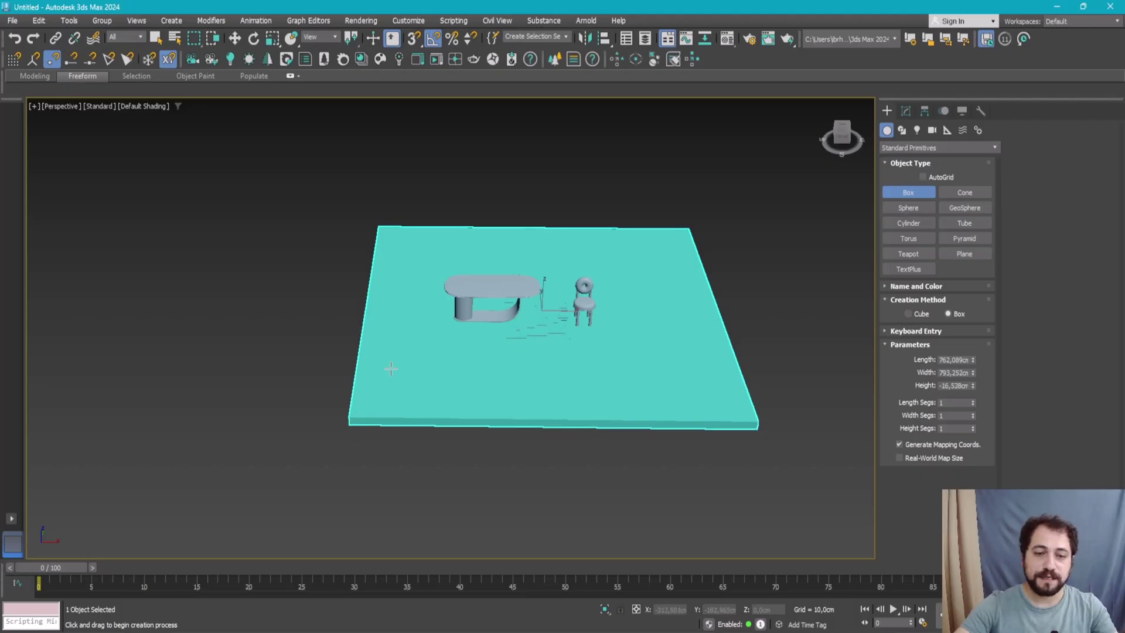
{"action": "left_click", "coordinate": [345, 427]}
{"action": "key", "text": "w"}
{"action": "middle_click_drag", "start_coordinate": [345, 427], "coordinate": [545, 297], "text": "alt"}
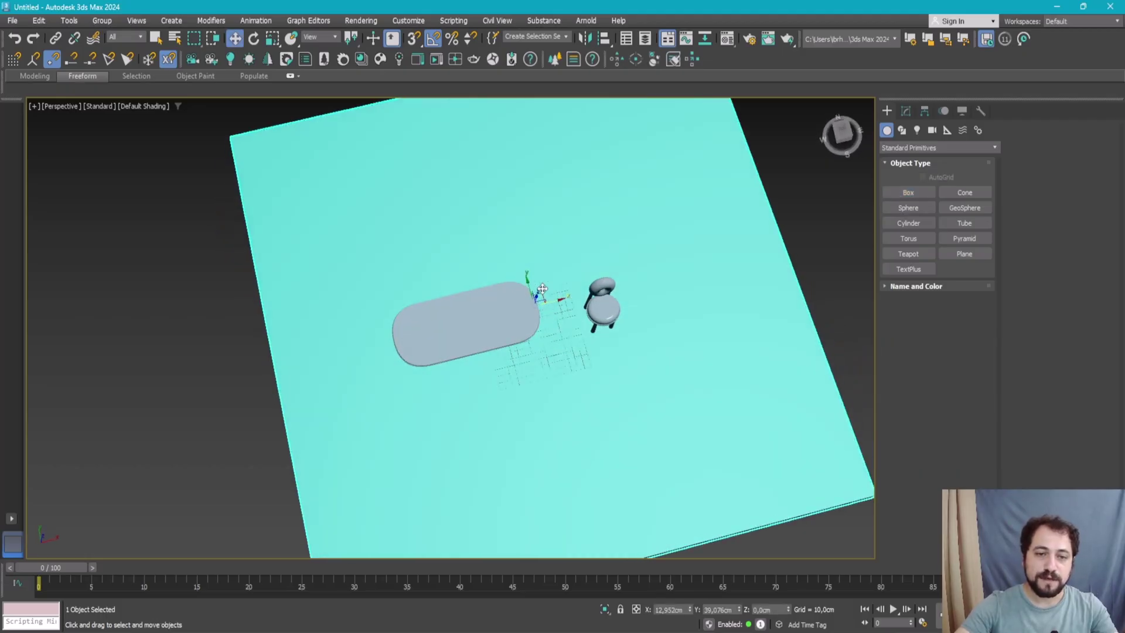
{"action": "mouse_move", "coordinate": [541, 291]}
{"action": "left_mouse_down"}
{"action": "mouse_move", "coordinate": [518, 375]}
{"action": "mouse_move", "coordinate": [521, 178]}
{"action": "mouse_move", "coordinate": [552, 184]}
{"action": "left_mouse_up"}
{"action": "scroll", "coordinate": [502, 327], "scroll_direction": "down", "scroll_amount": 5}
{"action": "scroll", "coordinate": [502, 327], "scroll_direction": "up", "scroll_amount": 6}
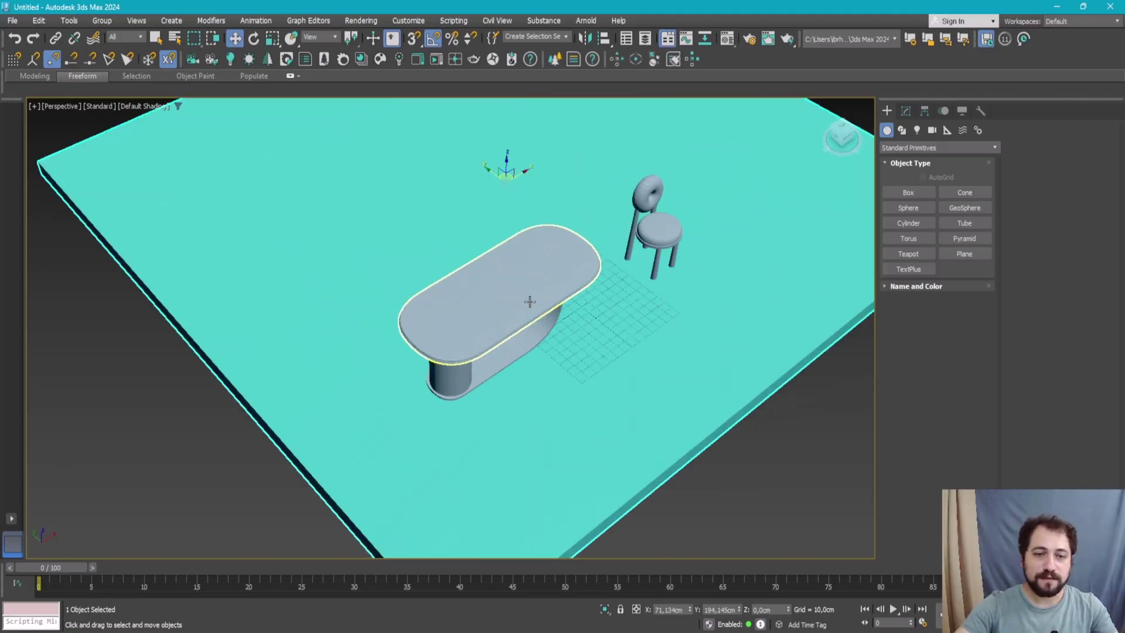
{"action": "mouse_move", "coordinate": [502, 327]}
{"action": "middle_mouse_down", "text": "alt"}
{"action": "mouse_move", "coordinate": [456, 292]}
{"action": "mouse_move", "coordinate": [469, 287]}
{"action": "middle_mouse_up", "text": "alt"}
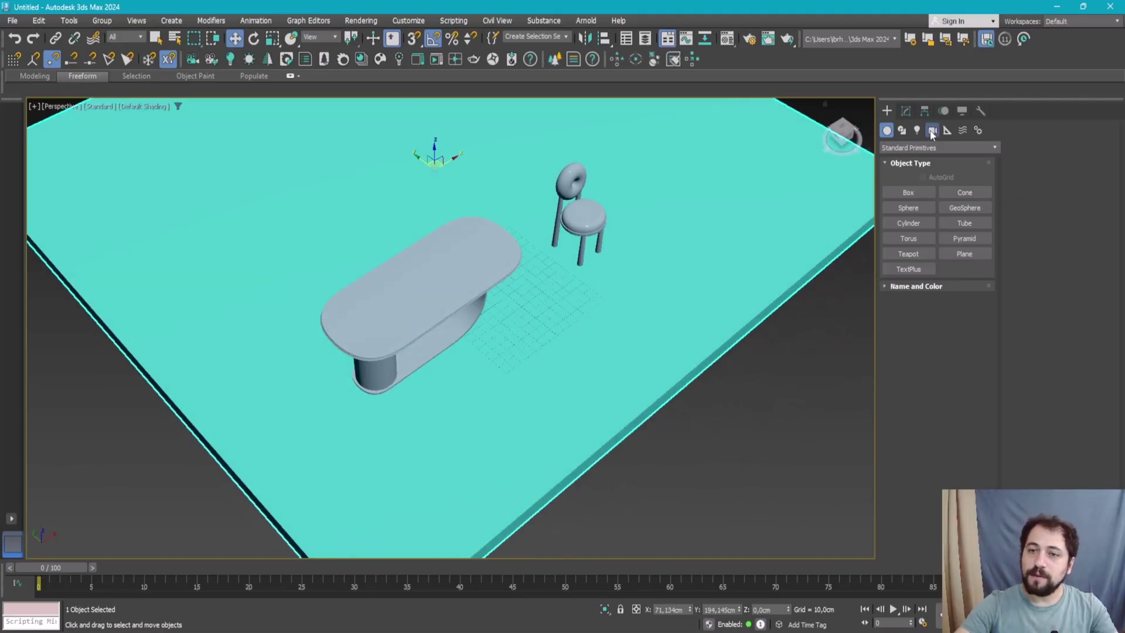
- Create a target camera aimed at the table and raise it above the floor
{"action": "left_click", "coordinate": [932, 130]}
{"action": "left_click", "coordinate": [975, 195]}
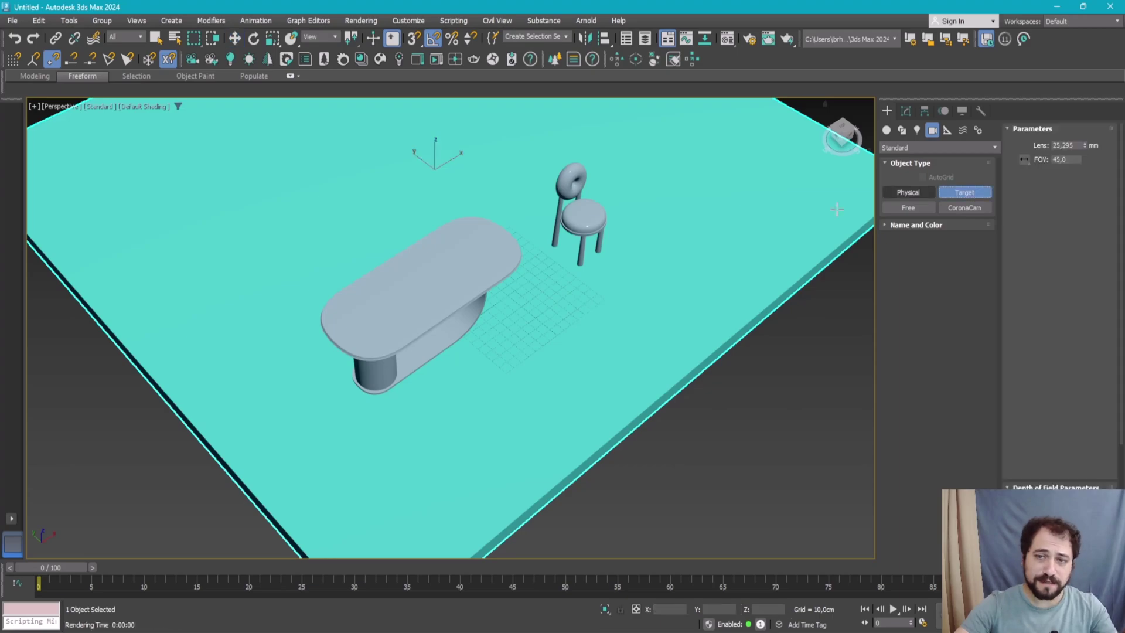
{"action": "scroll", "coordinate": [451, 328], "scroll_direction": "down", "scroll_amount": 5}
{"action": "middle_click_drag", "start_coordinate": [527, 352], "coordinate": [562, 364], "text": "alt"}
{"action": "mouse_move", "coordinate": [583, 433]}
{"action": "left_mouse_down"}
{"action": "mouse_move", "coordinate": [609, 240]}
{"action": "mouse_move", "coordinate": [594, 226]}
{"action": "left_mouse_up"}
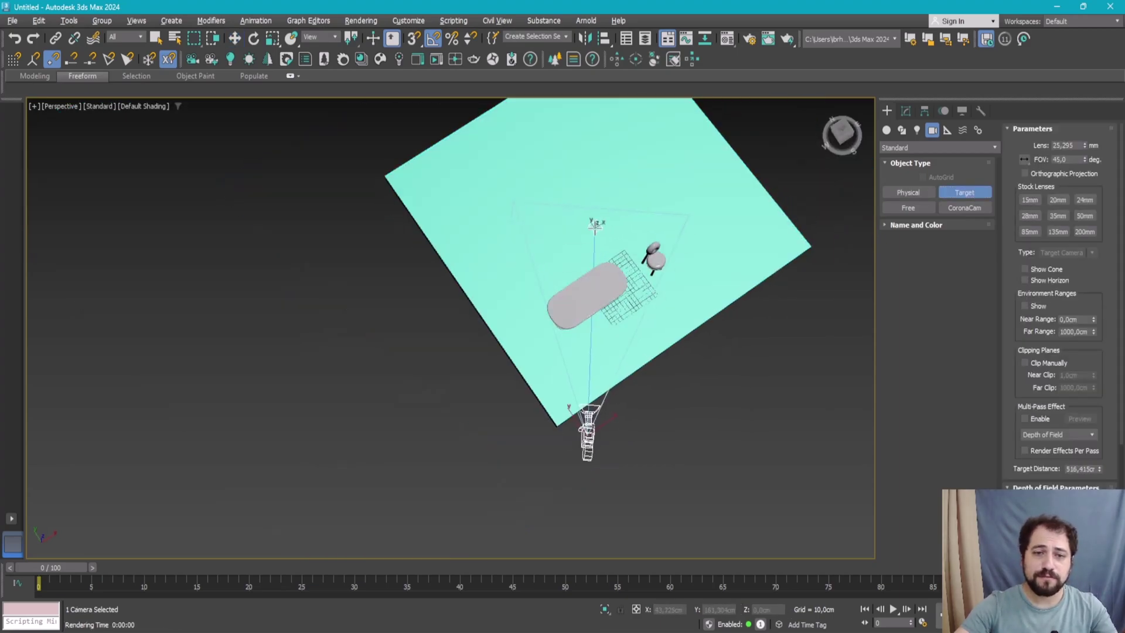
{"action": "key", "text": "w"}
{"action": "middle_click_drag", "start_coordinate": [540, 364], "coordinate": [678, 327], "text": "alt"}
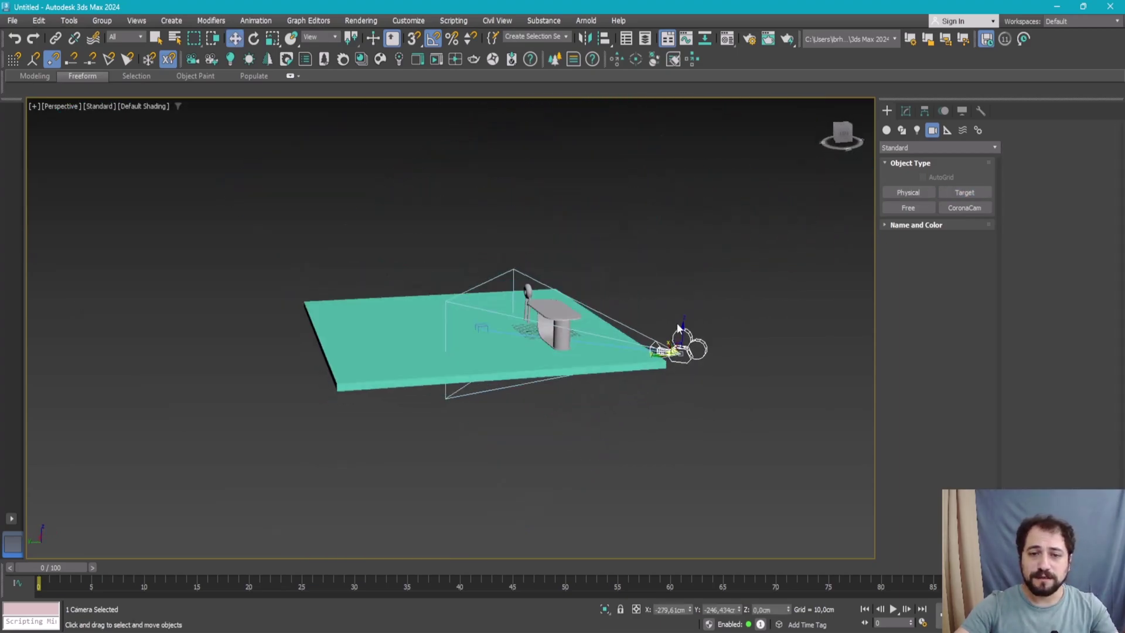
{"action": "left_click_drag", "start_coordinate": [682, 326], "coordinate": [687, 259]}
- Switch to four viewports with the camera view, then reposition the camera in Left and Front views
{"action": "key", "text": "alt+w"}
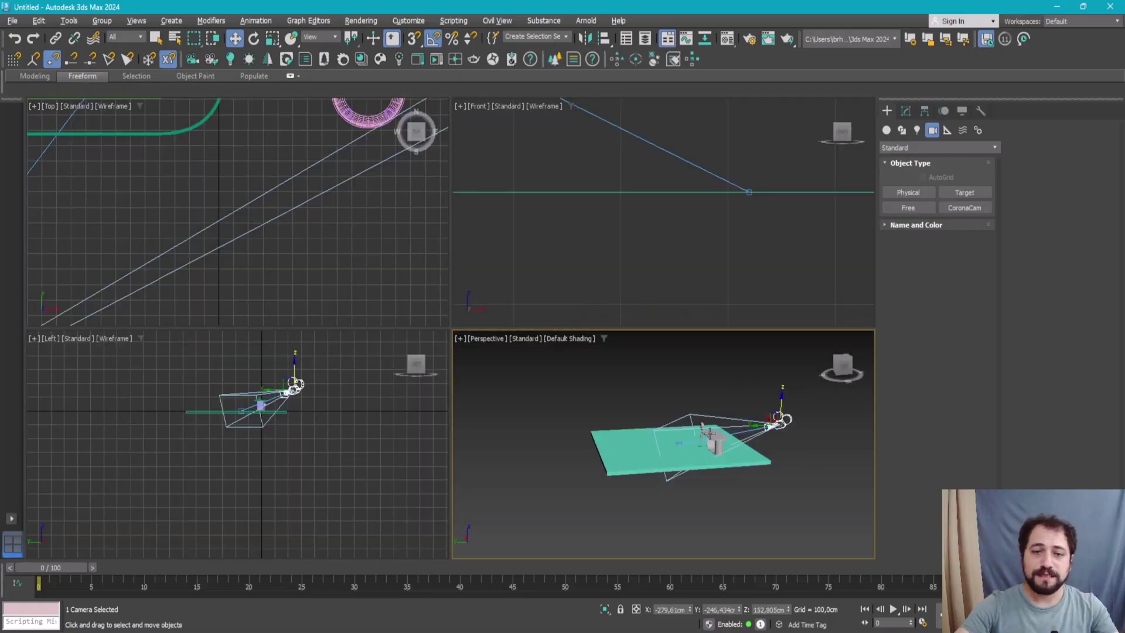
{"action": "key", "text": "c"}
{"action": "scroll", "coordinate": [563, 223], "scroll_direction": "down", "scroll_amount": 2}
{"action": "scroll", "coordinate": [574, 201], "scroll_direction": "down", "scroll_amount": 2}
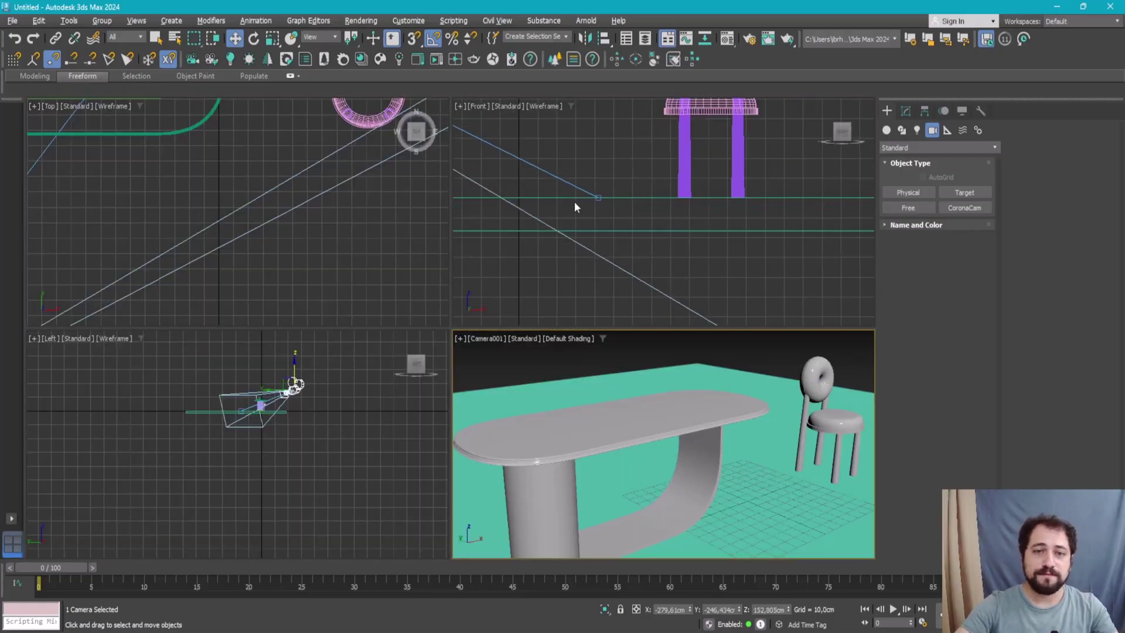
{"action": "scroll", "coordinate": [574, 201], "scroll_direction": "down", "scroll_amount": 2}
{"action": "mouse_move", "coordinate": [654, 368]}
{"action": "middle_mouse_down"}
{"action": "mouse_move", "coordinate": [659, 380]}
{"action": "mouse_move", "coordinate": [673, 375]}
{"action": "middle_mouse_up"}
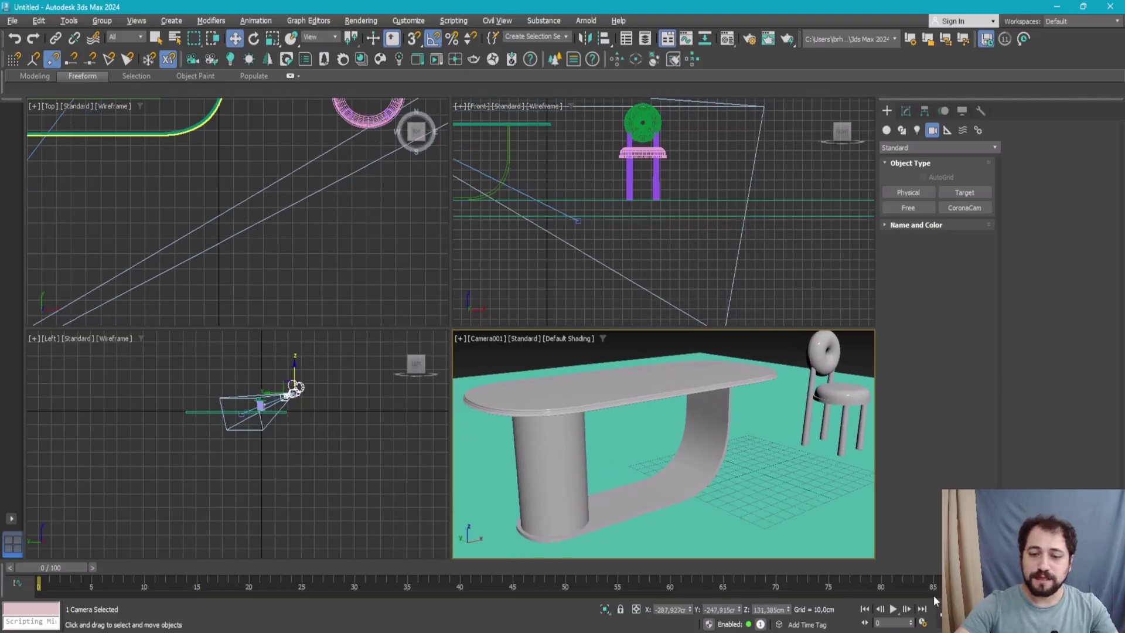
{"action": "left_click", "coordinate": [279, 392]}
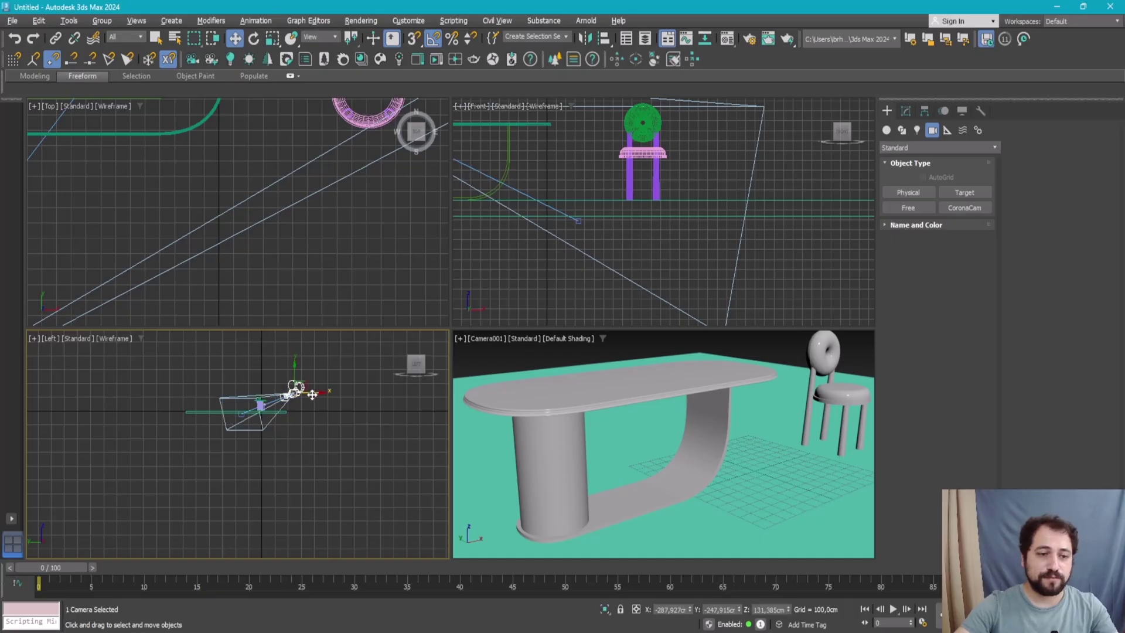
{"action": "left_click_drag", "start_coordinate": [312, 394], "coordinate": [326, 391]}
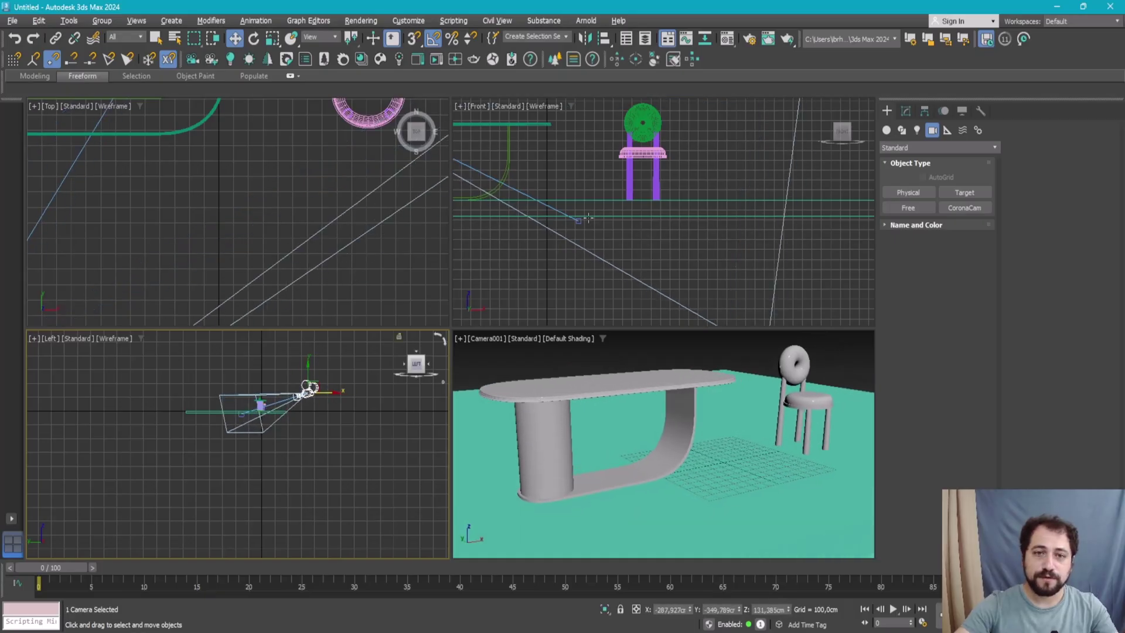
{"action": "scroll", "coordinate": [588, 218], "scroll_direction": "down", "scroll_amount": 3}
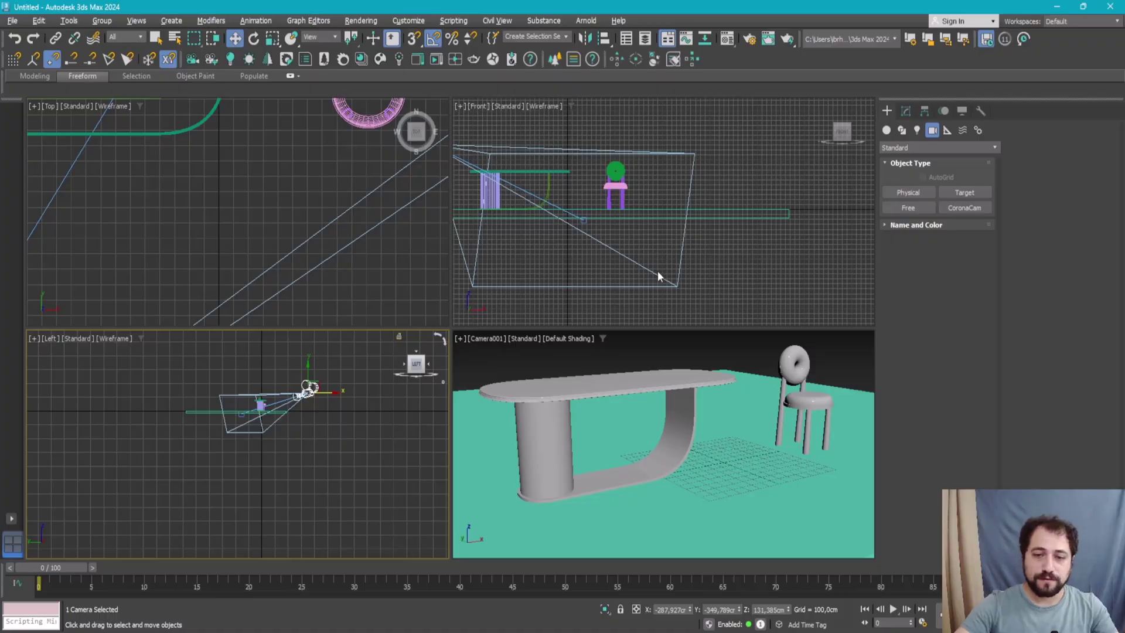
{"action": "middle_click_drag", "start_coordinate": [640, 305], "coordinate": [736, 343]}
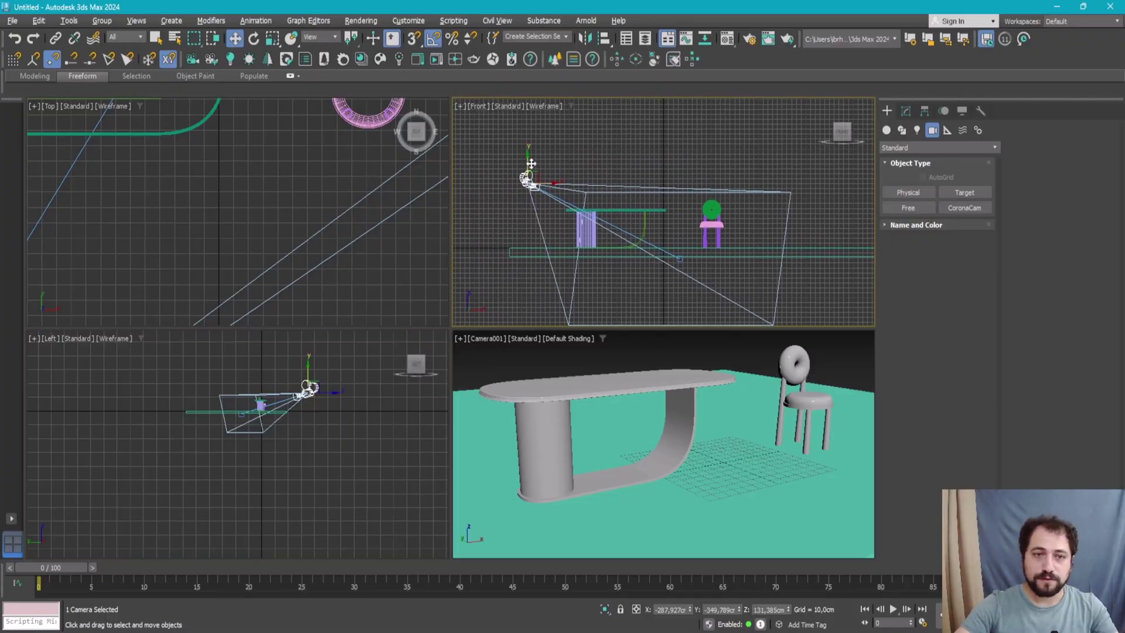
{"action": "left_click_drag", "start_coordinate": [531, 164], "coordinate": [513, 138]}
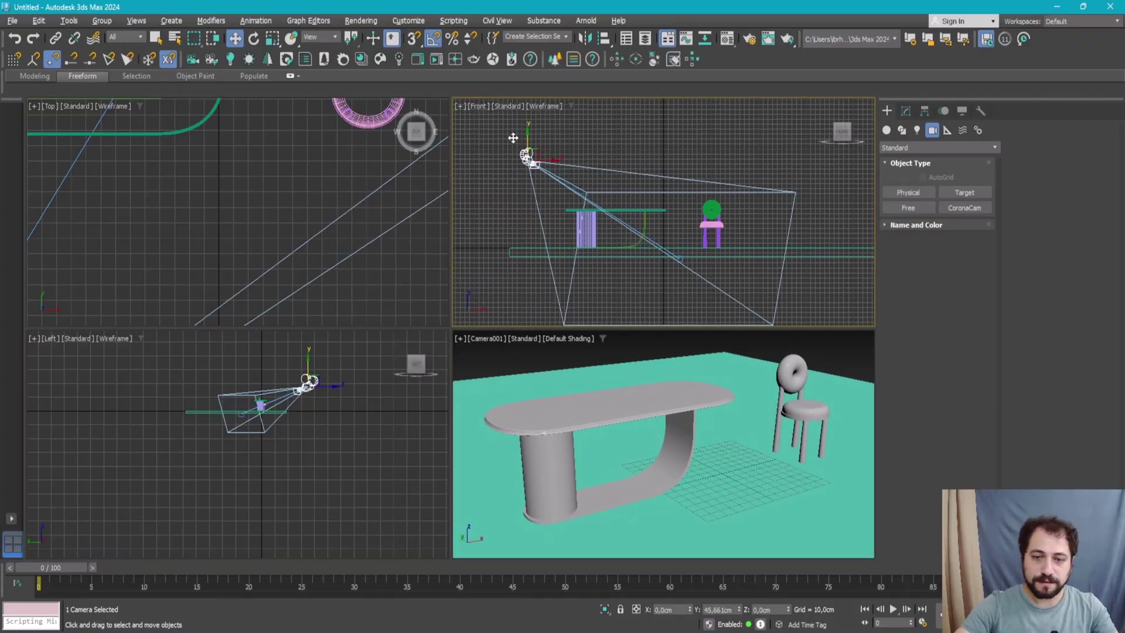
- Add an Edit Poly modifier to the floor and select its far corner vertices
{"action": "left_click", "coordinate": [727, 380]}
{"action": "key", "text": "alt+w"}
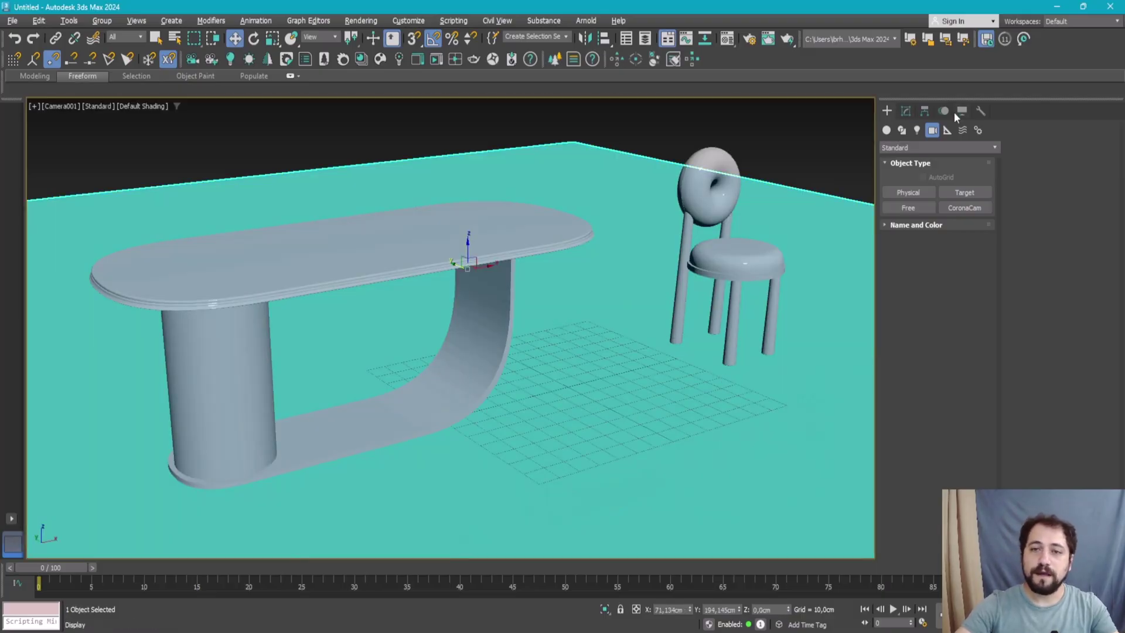
{"action": "left_click", "coordinate": [905, 111]}
{"action": "left_click", "coordinate": [937, 149]}
{"action": "type", "text": "e"}
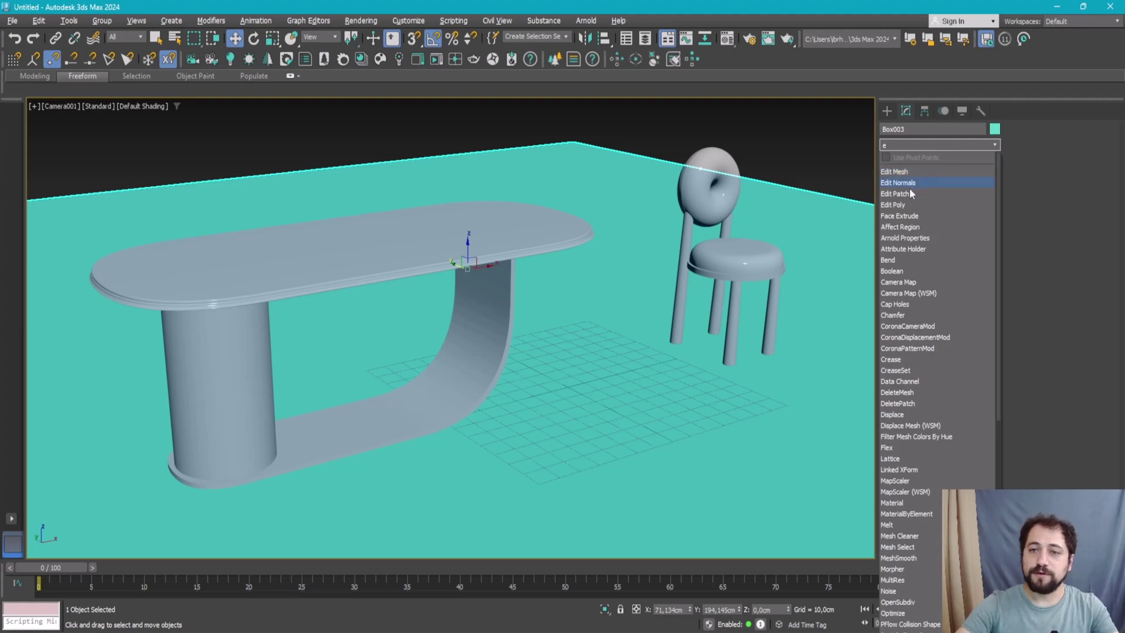
{"action": "left_click", "coordinate": [908, 204]}
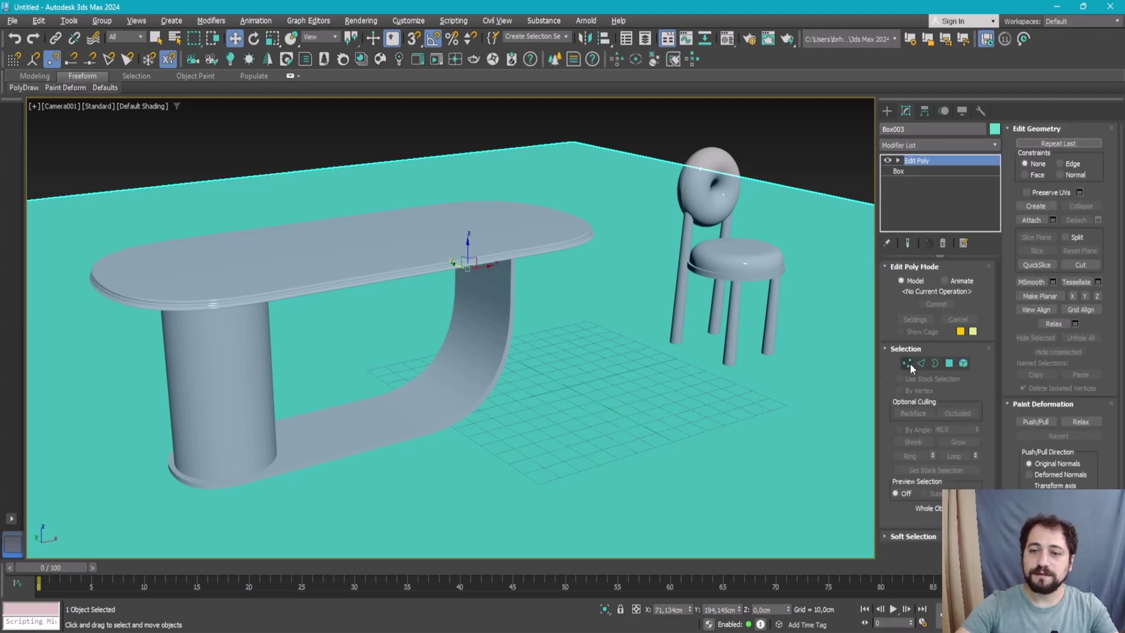
{"action": "left_click", "coordinate": [907, 363]}
{"action": "mouse_move", "coordinate": [550, 132]}
{"action": "left_mouse_down"}
{"action": "mouse_move", "coordinate": [604, 151]}
{"action": "mouse_move", "coordinate": [864, 111]}
{"action": "left_mouse_up"}
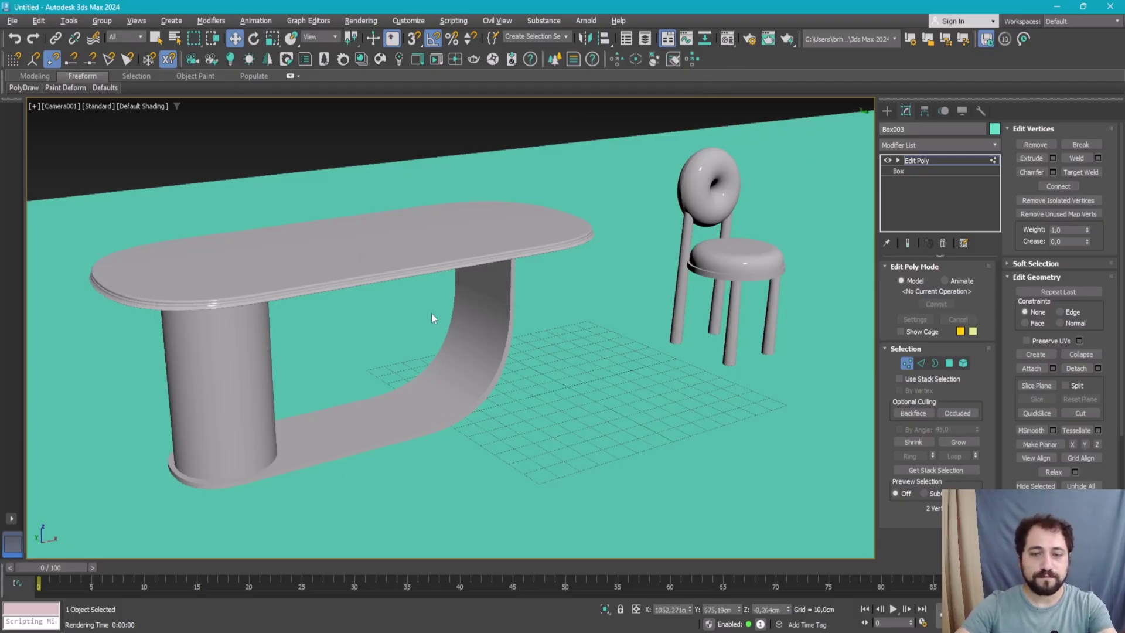
- Pull the floor's corner vertices outward, checking the camera view, until the background is covered
{"action": "key", "text": "p"}
{"action": "key", "text": "z"}
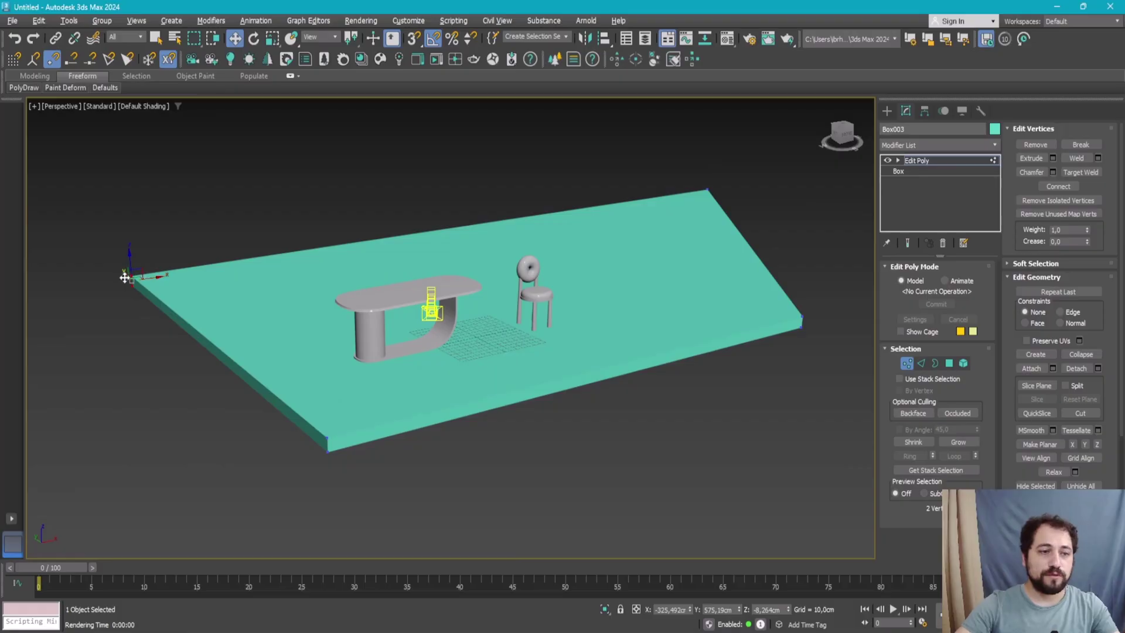
{"action": "left_click_drag", "start_coordinate": [125, 277], "coordinate": [33, 177]}
{"action": "right_click", "coordinate": [359, 300]}
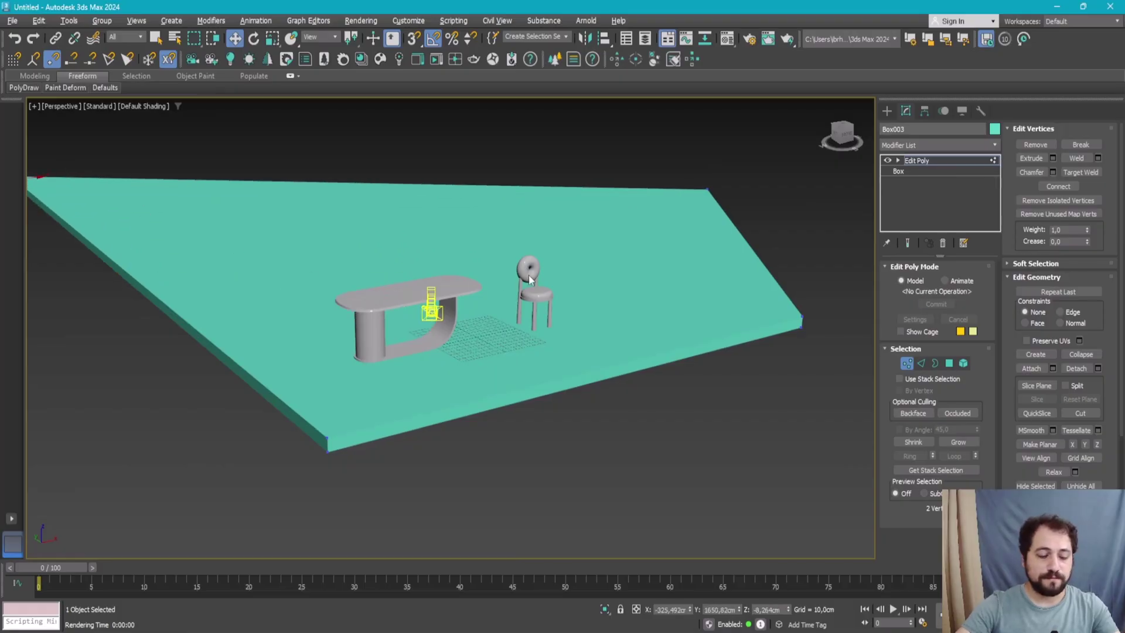
{"action": "key", "text": "c"}
{"action": "middle_click_drag", "start_coordinate": [549, 276], "coordinate": [556, 269]}
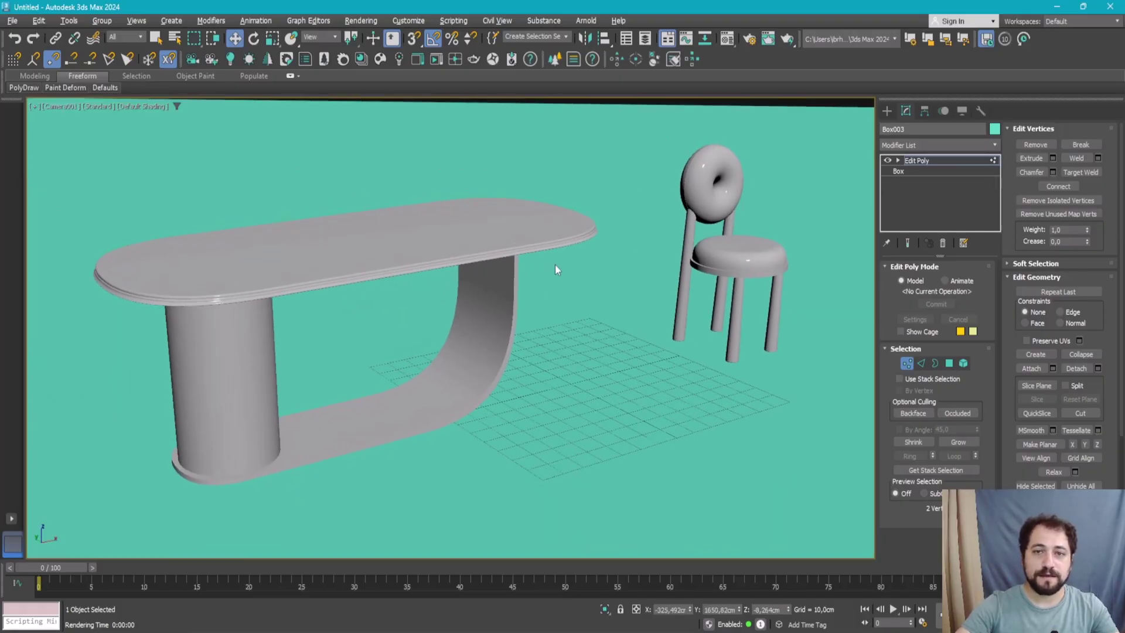
{"action": "key", "text": "p"}
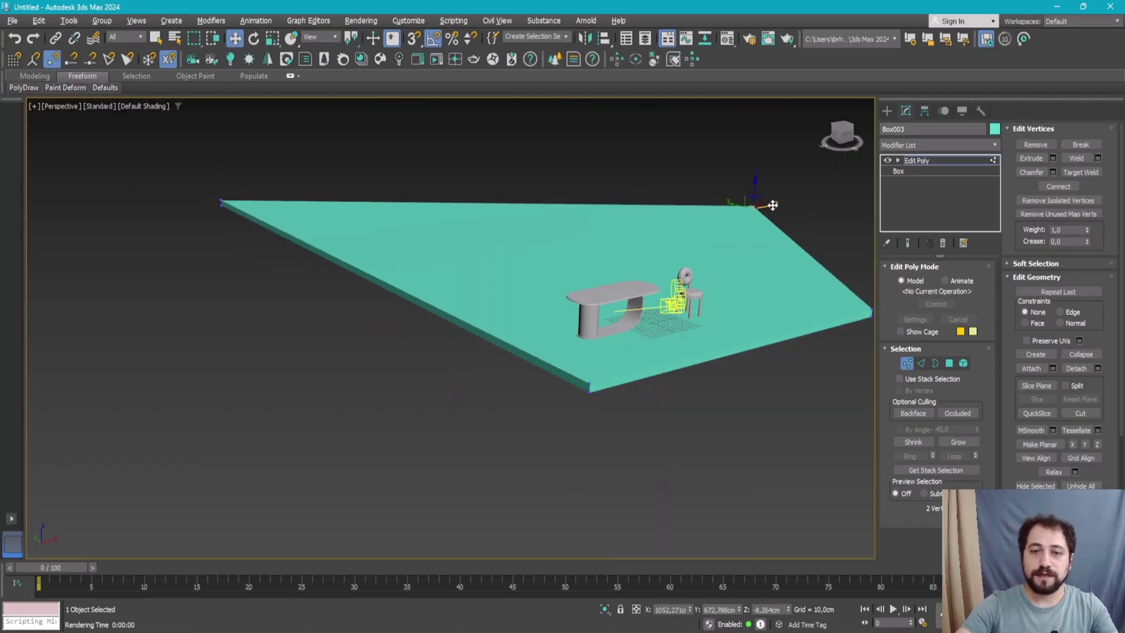
{"action": "left_click_drag", "start_coordinate": [771, 211], "coordinate": [737, 219]}
{"action": "key", "text": "c"}
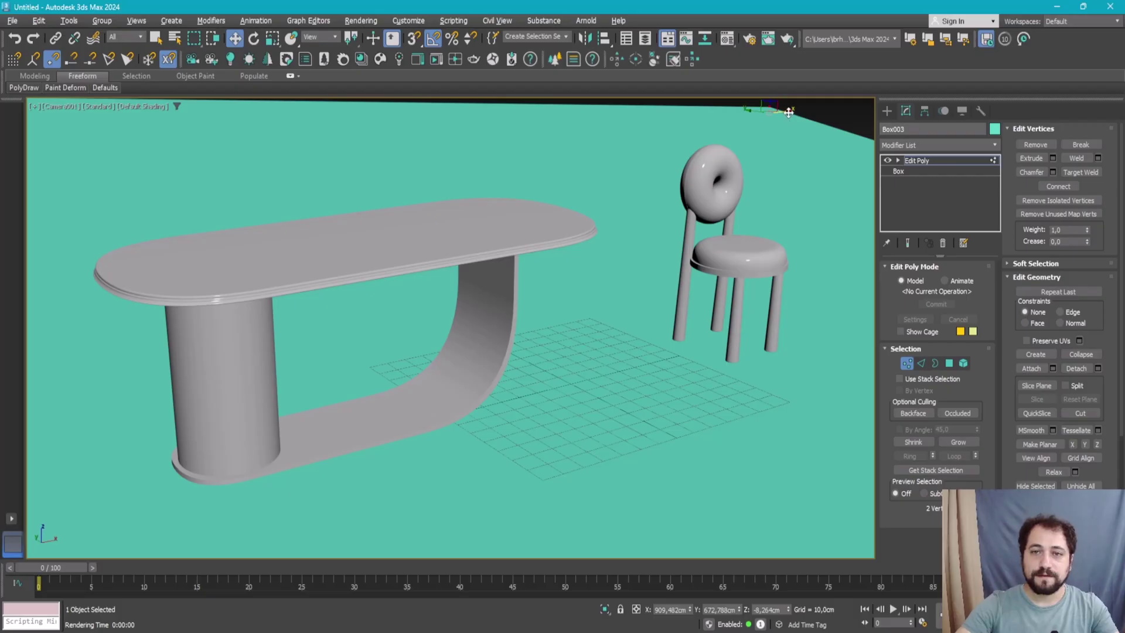
{"action": "left_click_drag", "start_coordinate": [789, 113], "coordinate": [861, 101]}
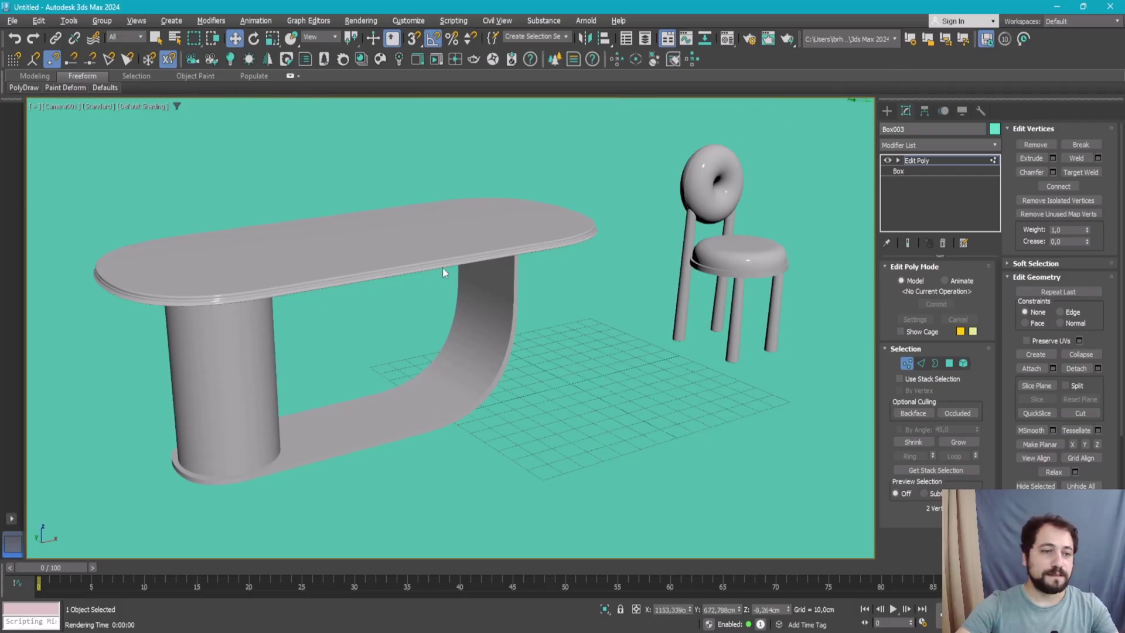
{"action": "left_click", "coordinate": [907, 364]}
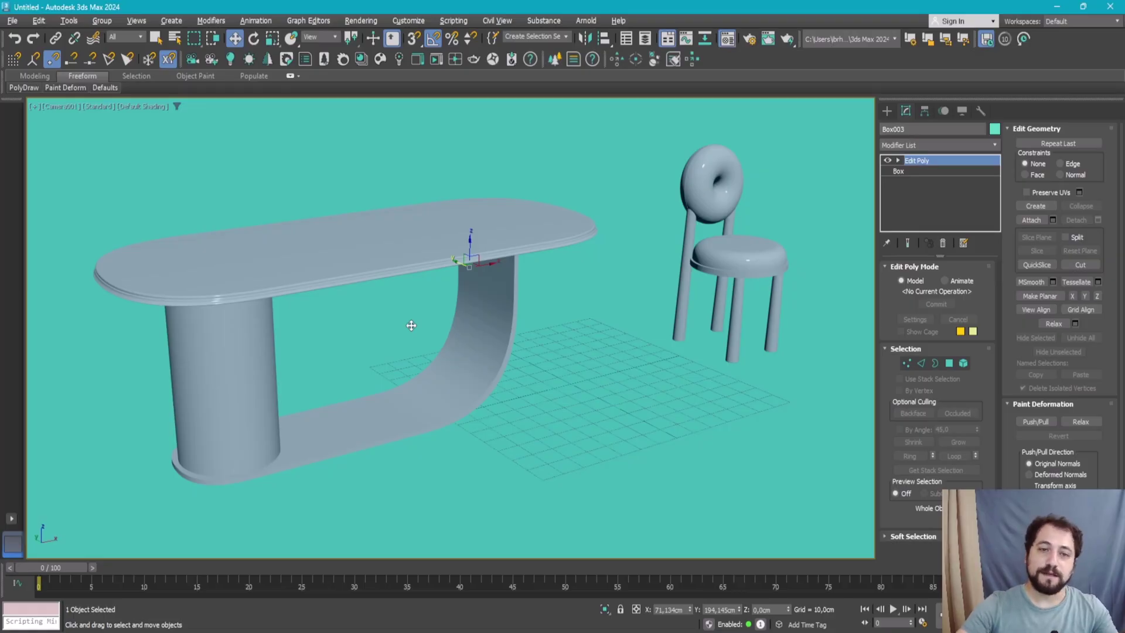
- Assign Plaster White Smooth to the floor slab and frame the floor in Perspective view
{"action": "key", "text": "m"}
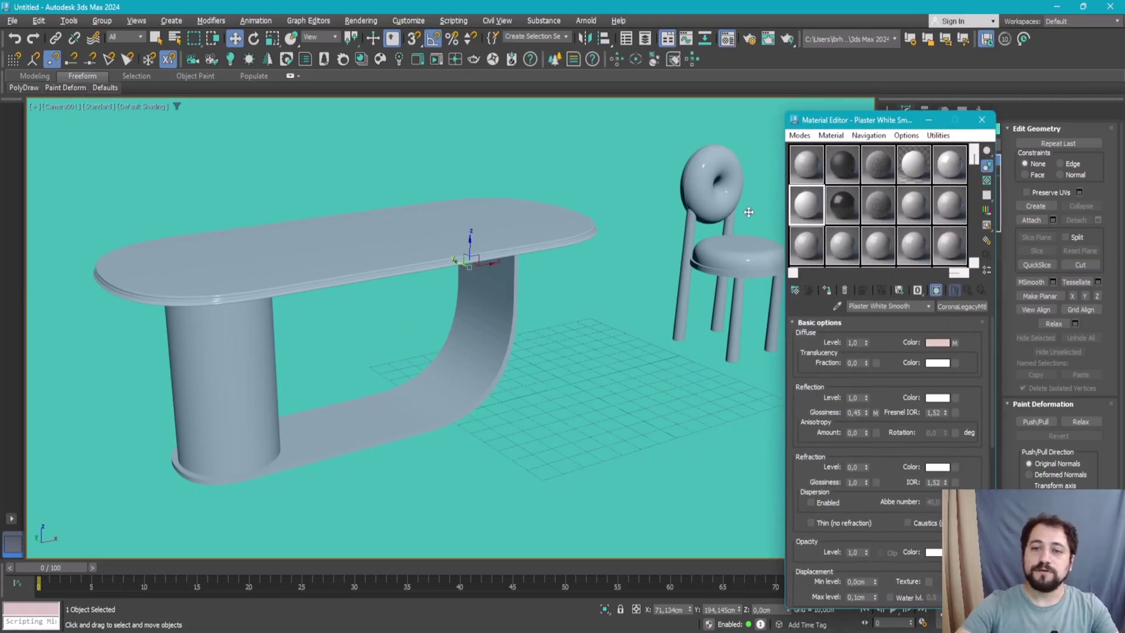
{"action": "left_click", "coordinate": [828, 291]}
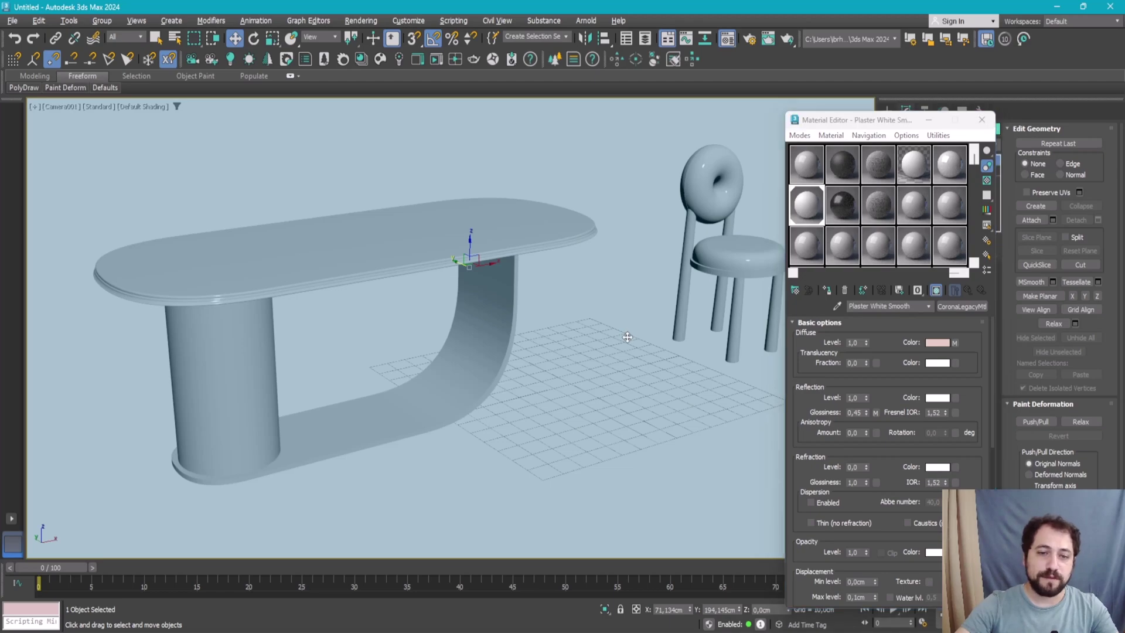
{"action": "key", "text": "p"}
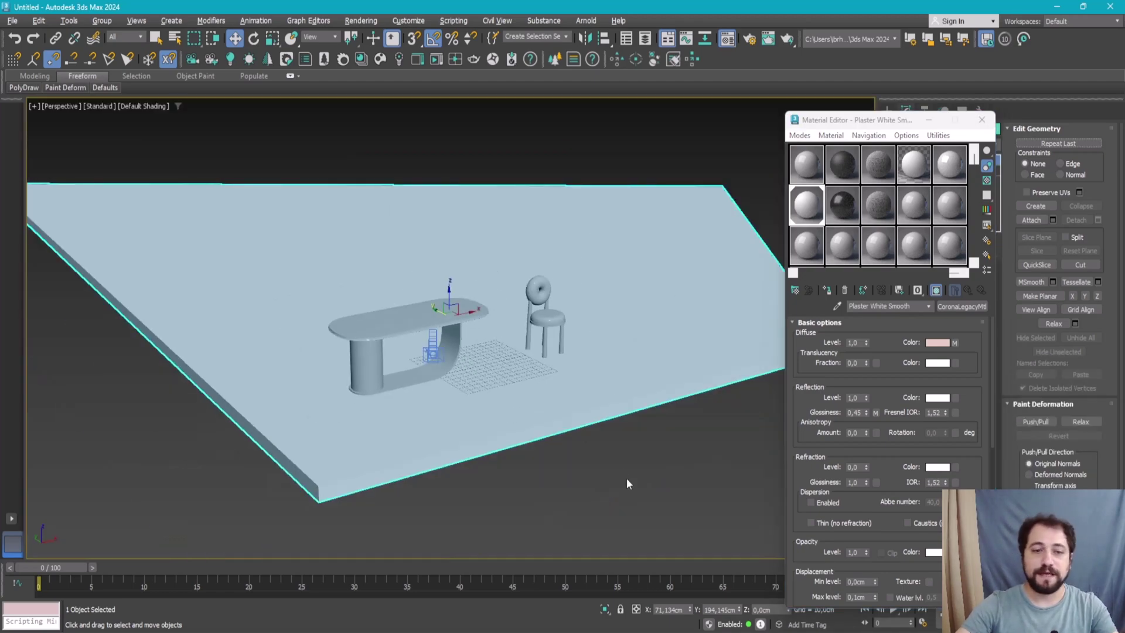
{"action": "left_click", "coordinate": [547, 322]}
{"action": "key", "text": "z"}
{"action": "left_click", "coordinate": [365, 342]}
{"action": "key", "text": "z"}
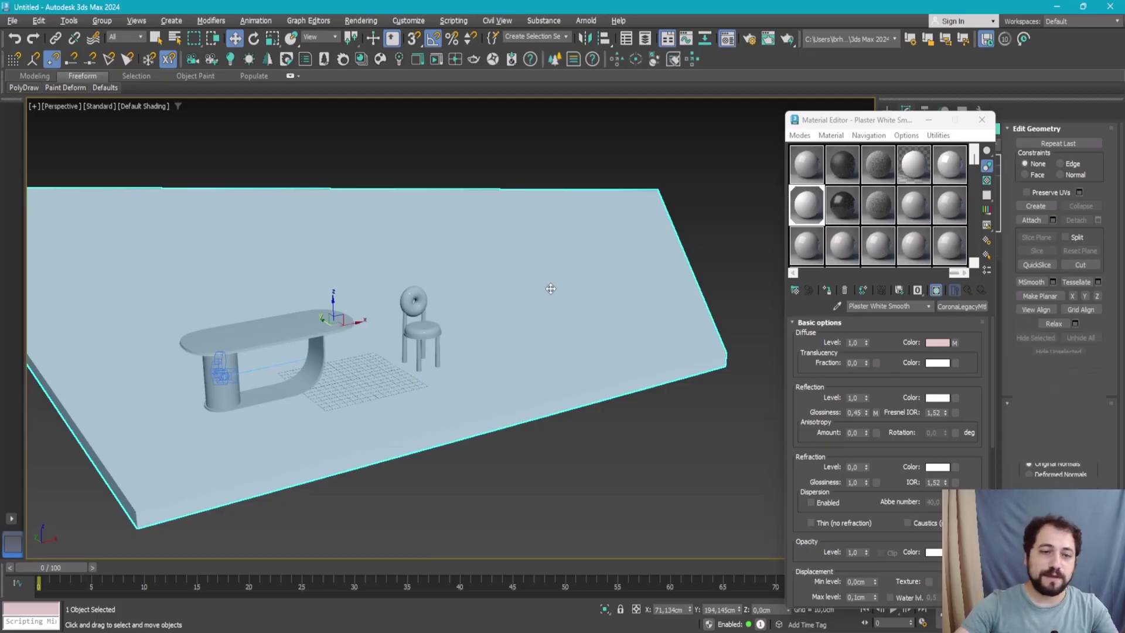
{"action": "scroll", "coordinate": [550, 286], "scroll_direction": "up", "scroll_amount": 3}
{"action": "scroll", "coordinate": [515, 289], "scroll_direction": "down", "scroll_amount": 4}
{"action": "right_click", "coordinate": [523, 287]}
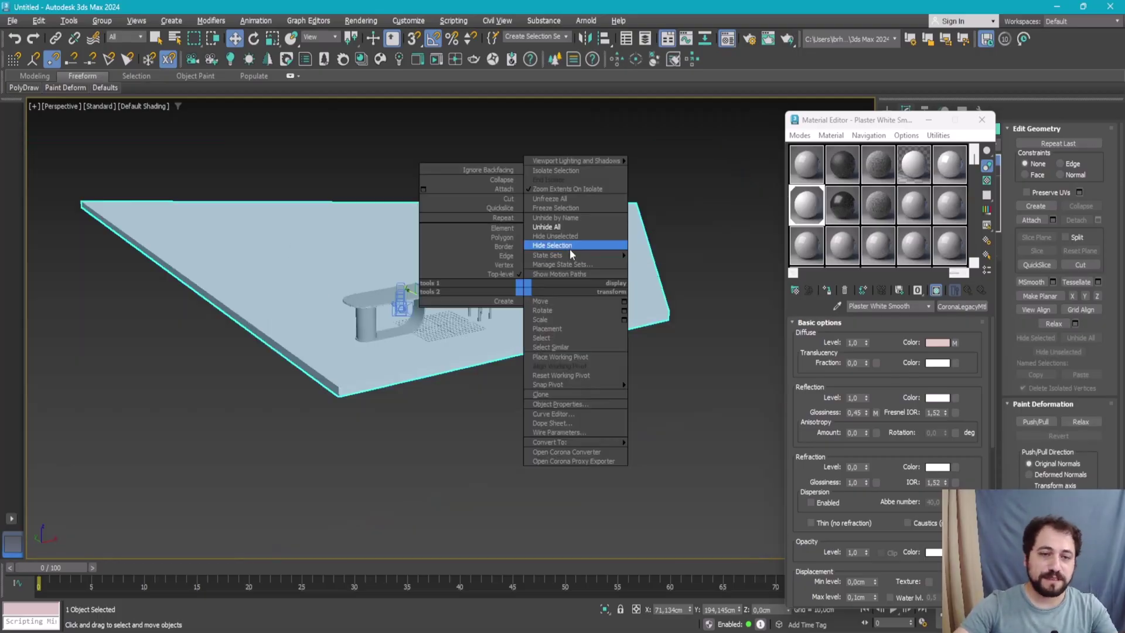
- Hide the floor plane and check the scene through the camera before returning to Perspective
{"action": "left_click", "coordinate": [568, 246]}
{"action": "scroll", "coordinate": [467, 300], "scroll_direction": "up", "scroll_amount": 5}
{"action": "scroll", "coordinate": [468, 299], "scroll_direction": "down", "scroll_amount": 2}
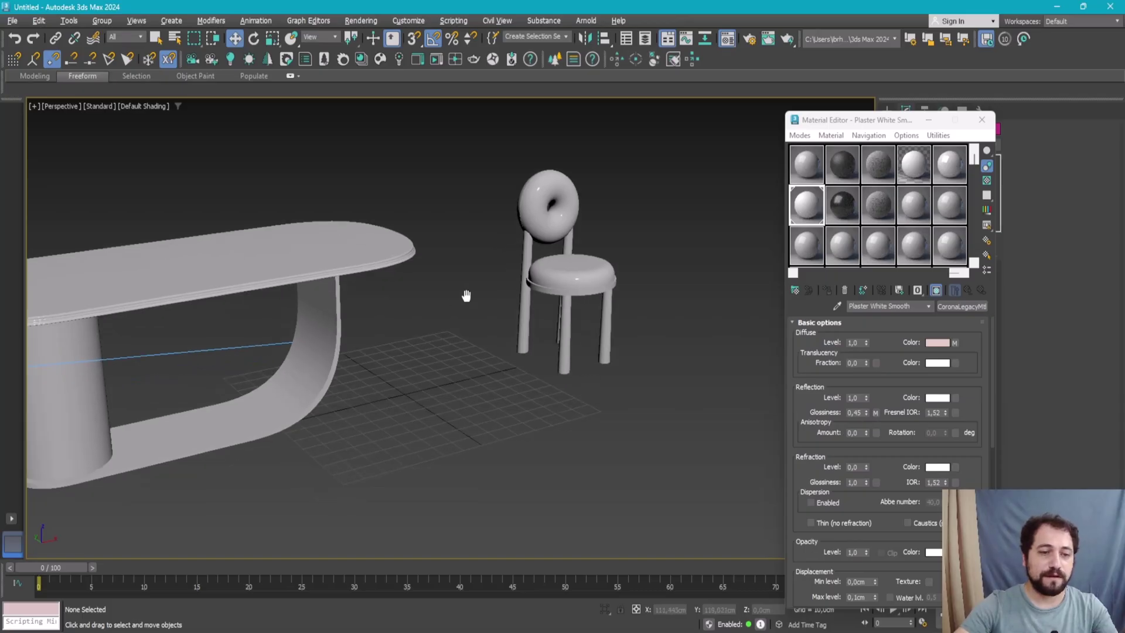
{"action": "scroll", "coordinate": [465, 297], "scroll_direction": "down", "scroll_amount": 5}
{"action": "left_click", "coordinate": [433, 267]}
{"action": "key", "text": "c"}
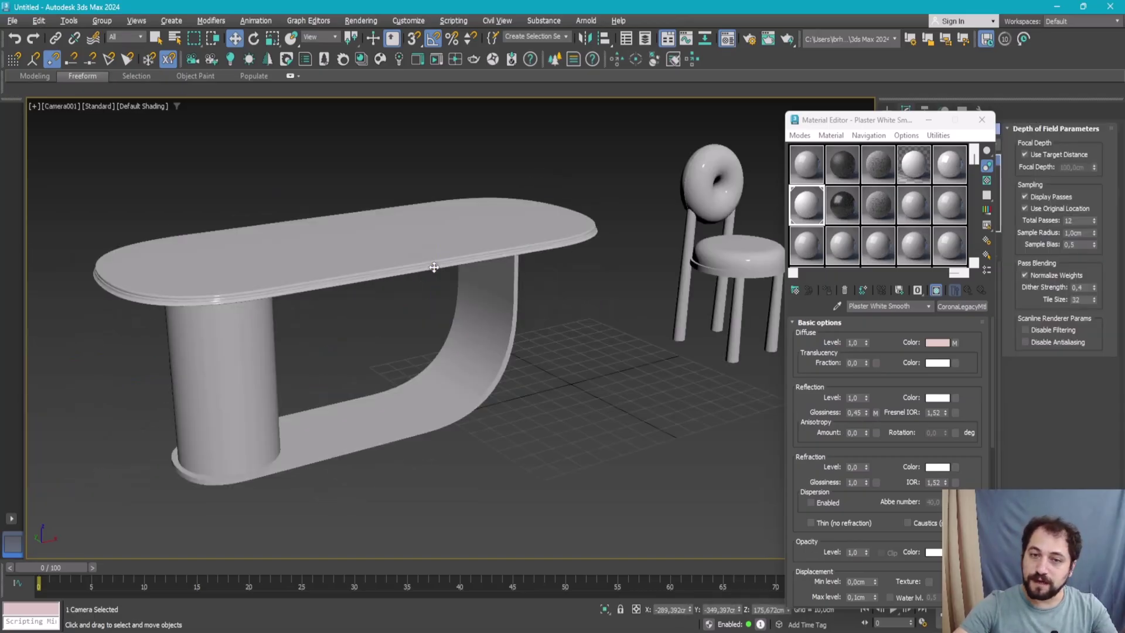
{"action": "key", "text": "p"}
{"action": "scroll", "coordinate": [469, 281], "scroll_direction": "down", "scroll_amount": 5}
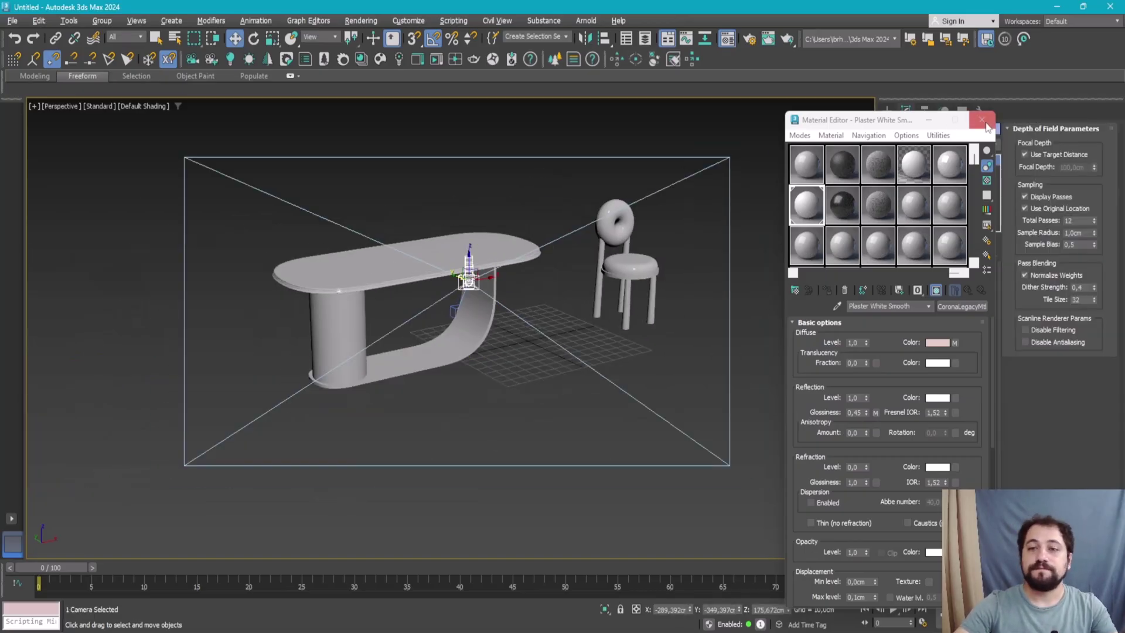
- Apply Carpet Low Grey to the chair seat and round backrest, then close the Material Editor
{"action": "left_click", "coordinate": [627, 262]}
{"action": "key", "text": "z"}
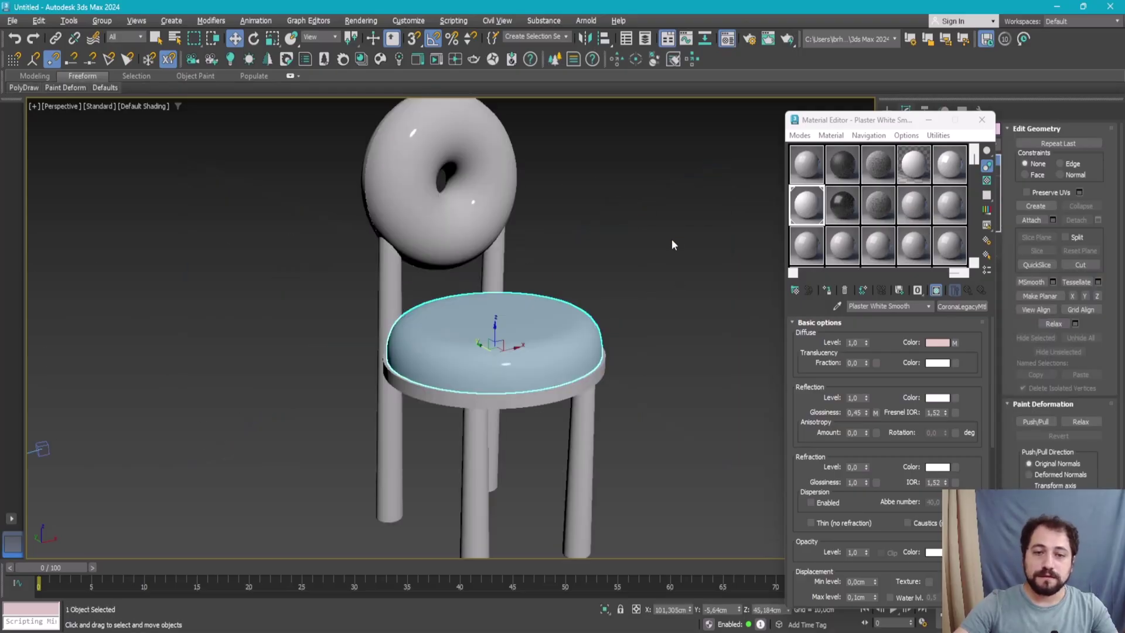
{"action": "left_click", "coordinate": [491, 225]}
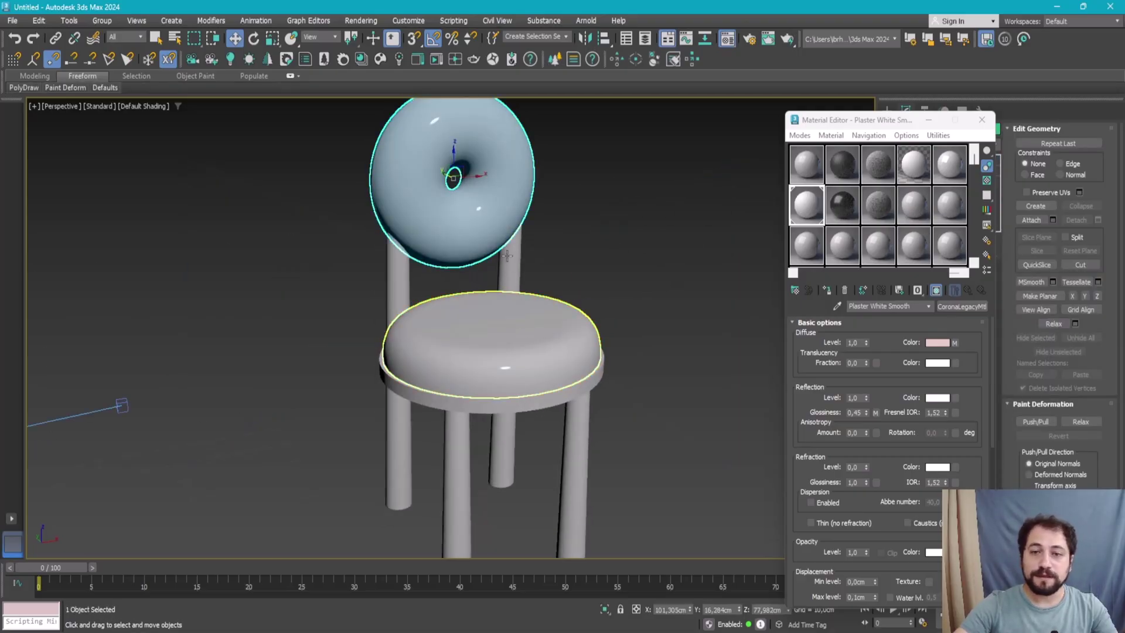
{"action": "left_click", "coordinate": [527, 328]}
{"action": "key", "text": "ctrl+z"}
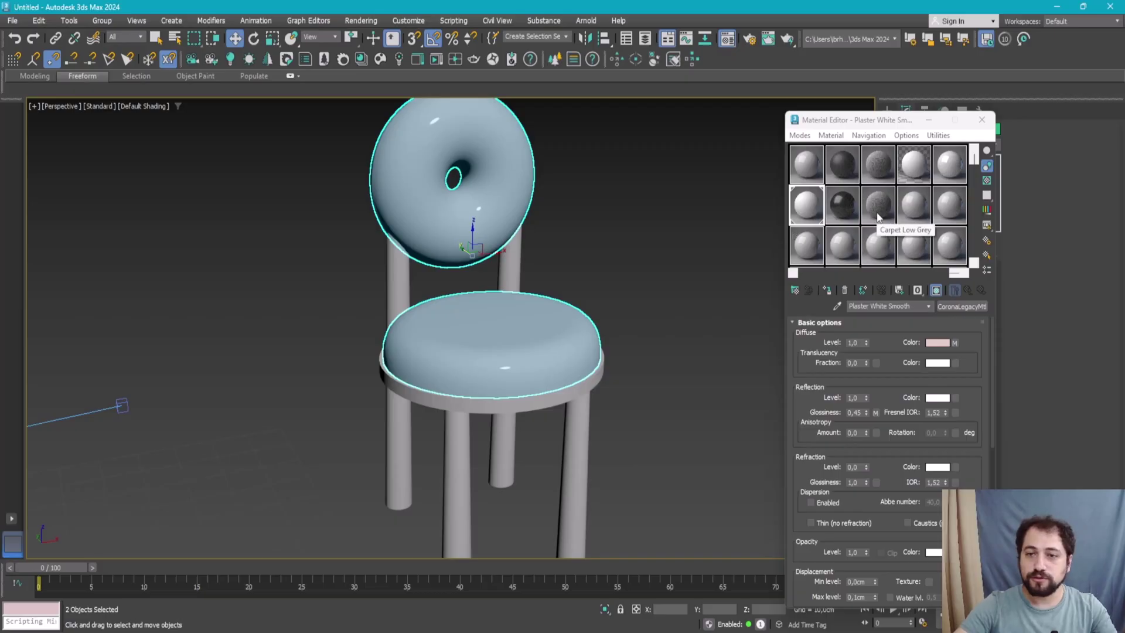
{"action": "left_click", "coordinate": [878, 205]}
{"action": "scroll", "coordinate": [879, 410], "scroll_direction": "down", "scroll_amount": 3}
{"action": "left_click", "coordinate": [826, 290]}
{"action": "scroll", "coordinate": [555, 344], "scroll_direction": "up", "scroll_amount": 3}
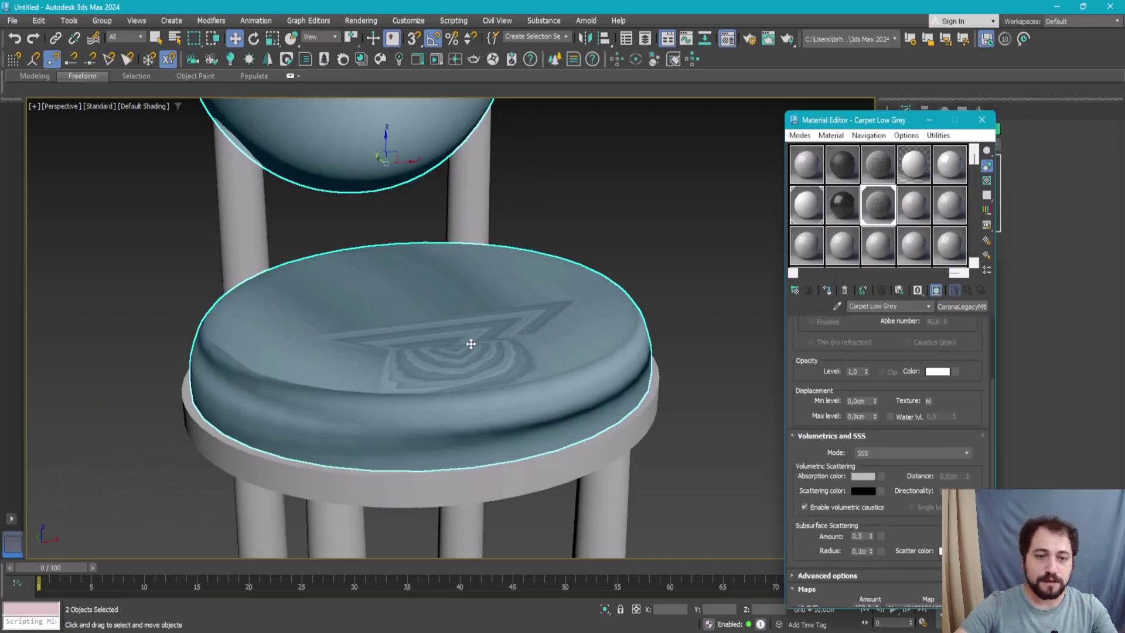
{"action": "scroll", "coordinate": [471, 345], "scroll_direction": "up", "scroll_amount": 1}
{"action": "left_click", "coordinate": [982, 120]}
{"action": "scroll", "coordinate": [466, 305], "scroll_direction": "down", "scroll_amount": 3}
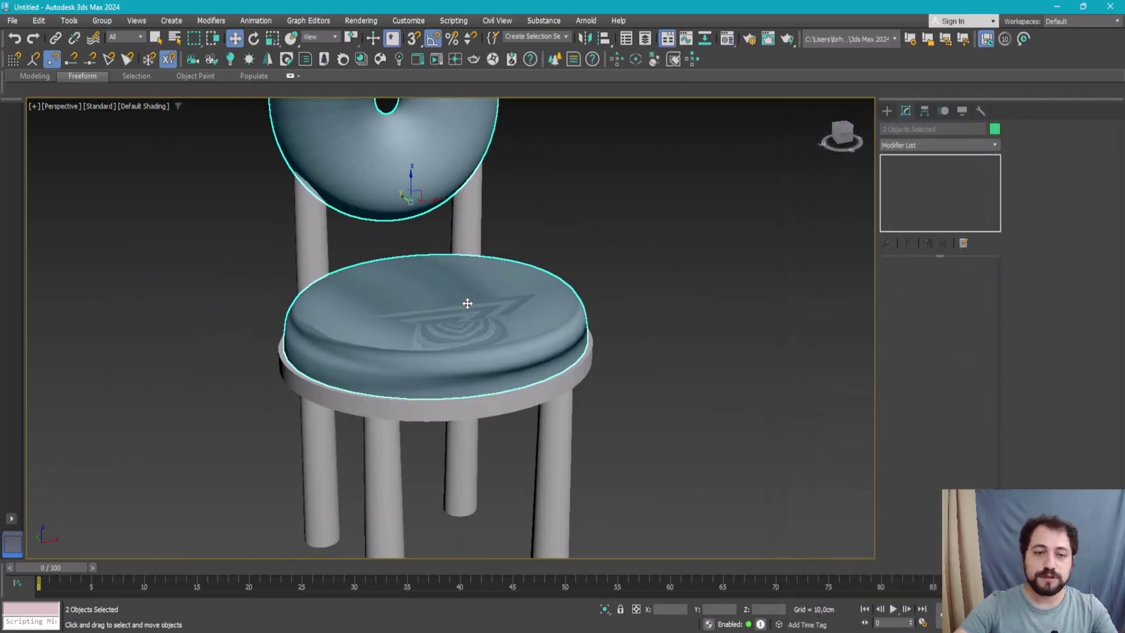
{"action": "middle_click_drag", "start_coordinate": [472, 255], "coordinate": [434, 281], "text": "alt"}
- Select the chair seat and browse the Modifier List, typing 'u' to jump ahead
{"action": "left_click", "coordinate": [616, 402]}
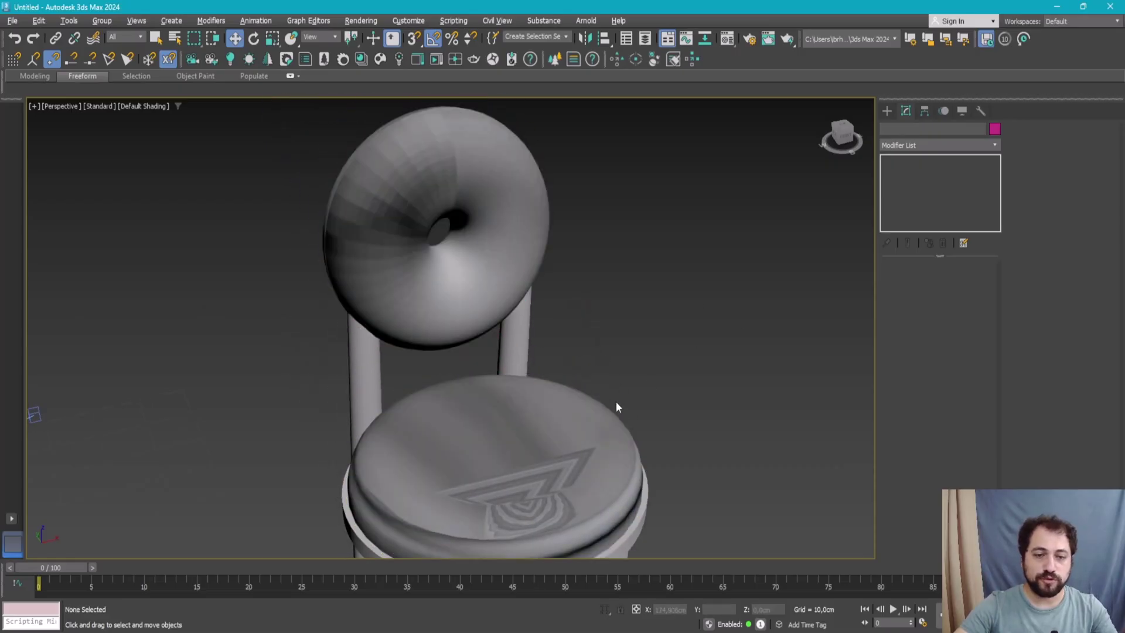
{"action": "left_click", "coordinate": [954, 146]}
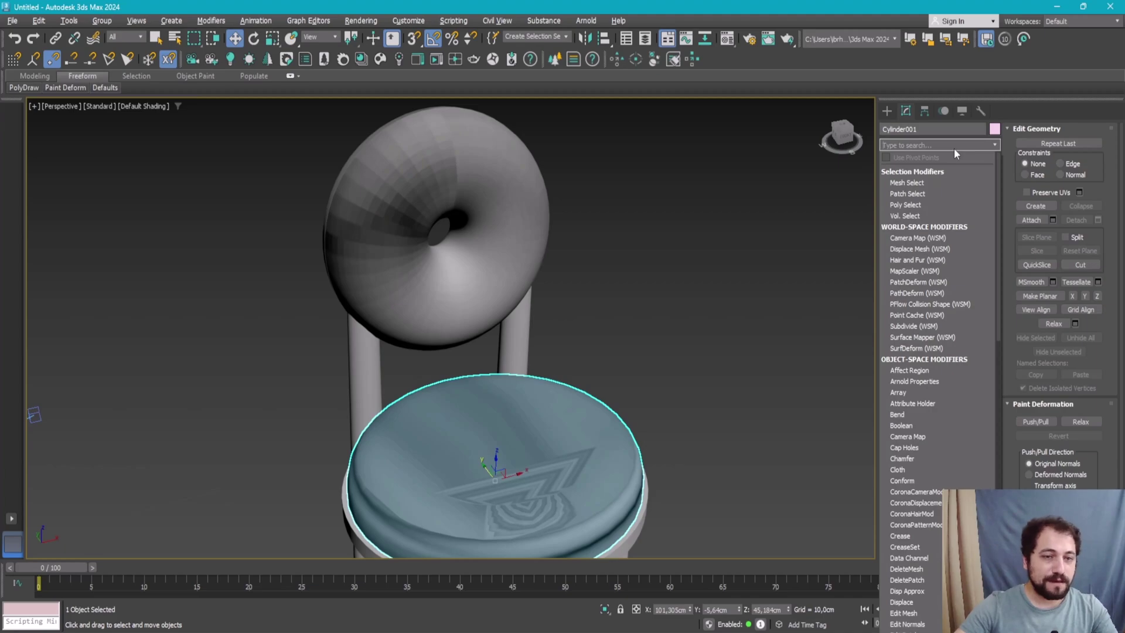
{"action": "left_click", "coordinate": [493, 397]}
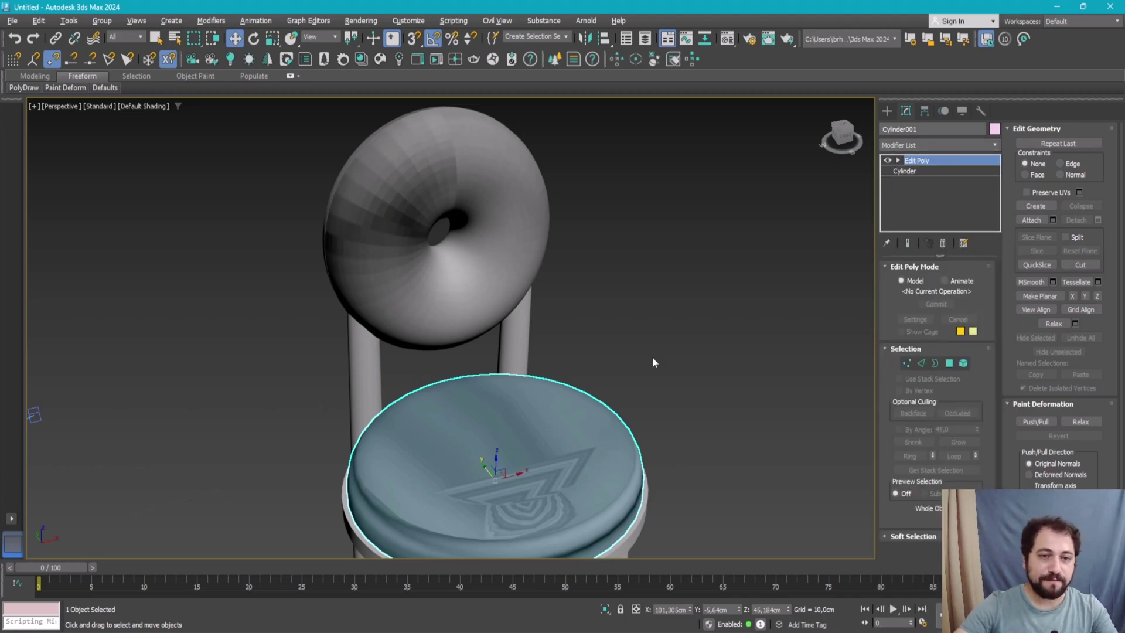
{"action": "left_click", "coordinate": [938, 147]}
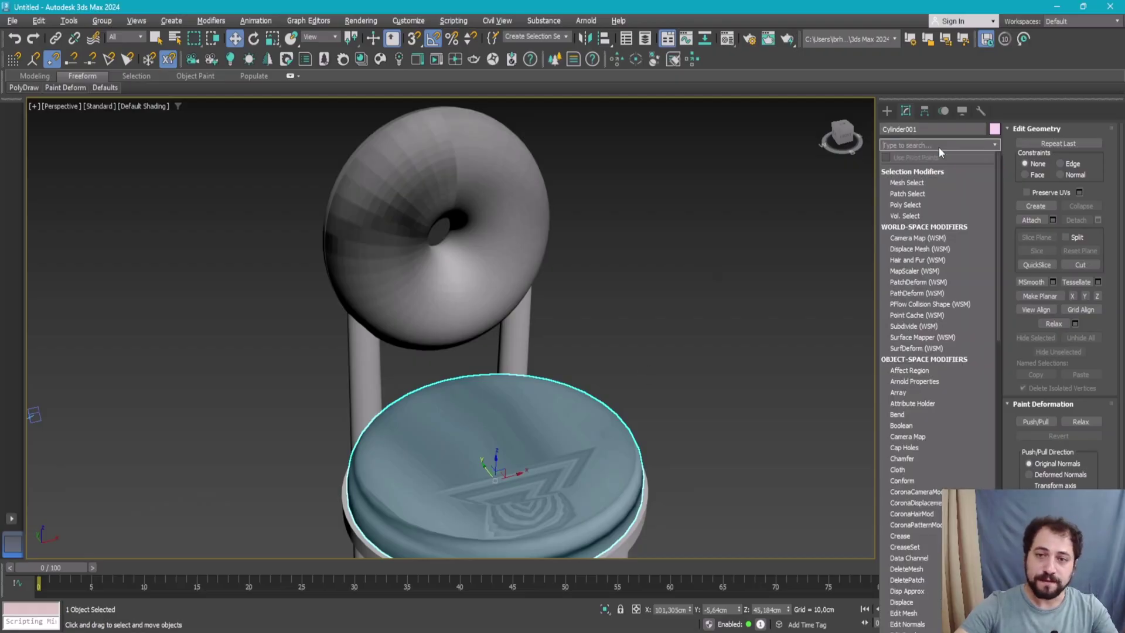
{"action": "type", "text": "u"}
- Reselect the chair seat and add the round donut backrest to the selection
{"action": "left_click", "coordinate": [607, 356]}
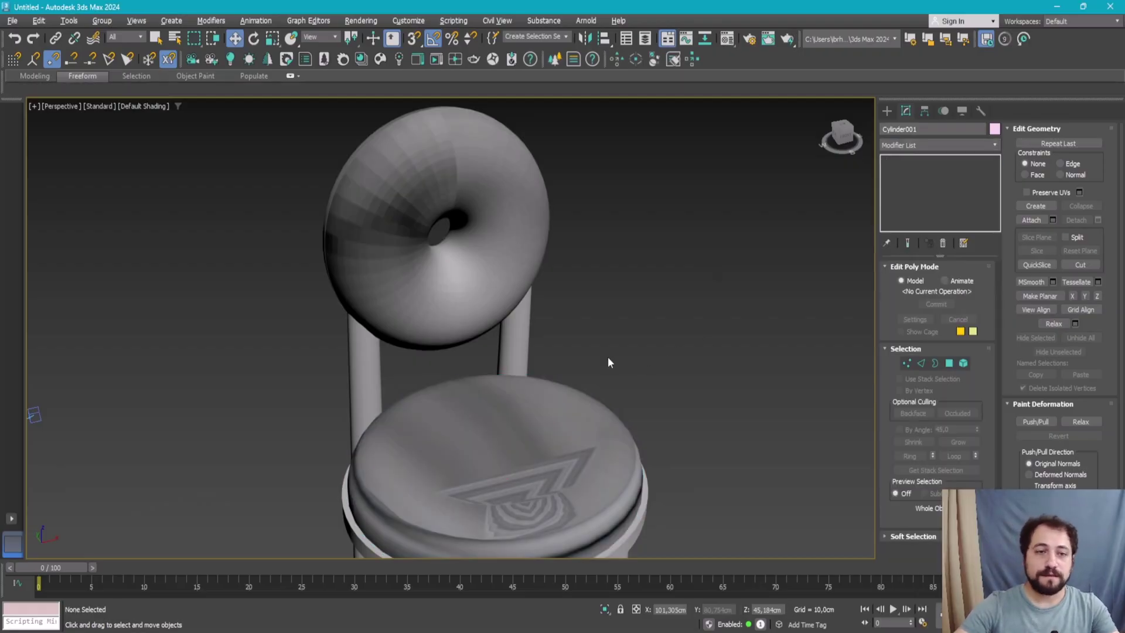
{"action": "scroll", "coordinate": [607, 356], "scroll_direction": "down", "scroll_amount": 5}
{"action": "middle_click_drag", "start_coordinate": [349, 368], "coordinate": [647, 391], "text": "alt"}
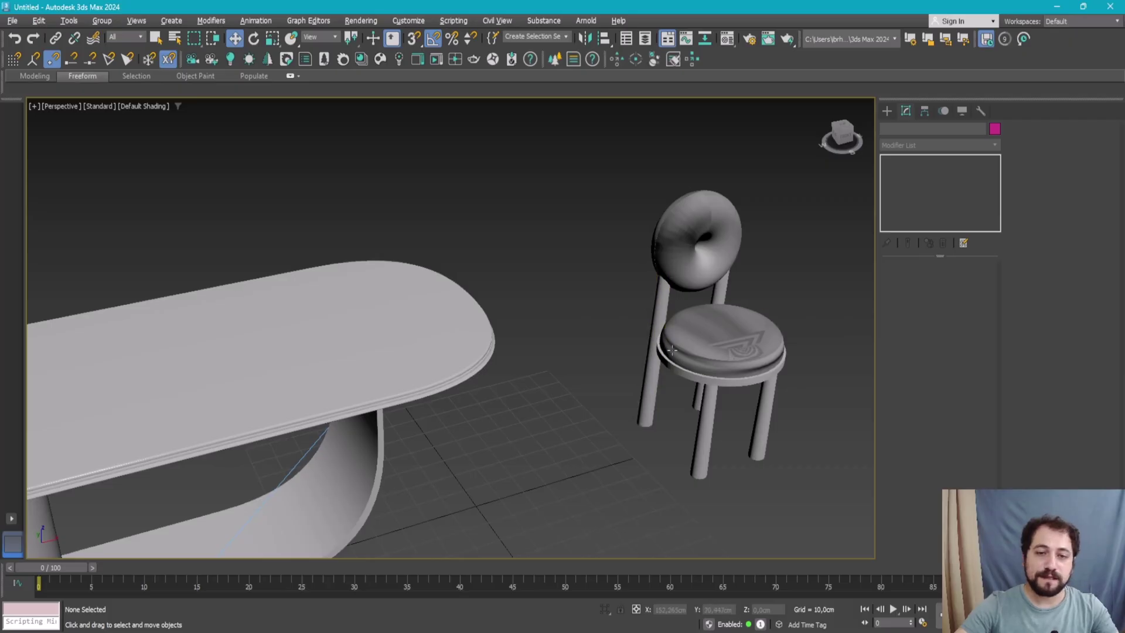
{"action": "scroll", "coordinate": [292, 357], "scroll_direction": "down", "scroll_amount": 2}
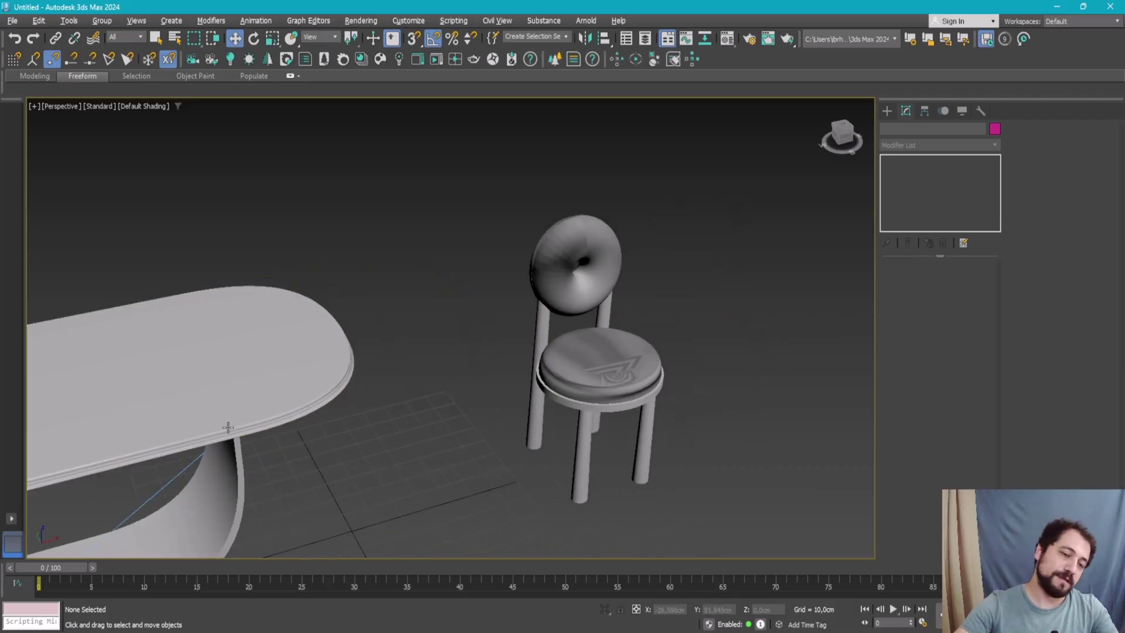
{"action": "scroll", "coordinate": [585, 381], "scroll_direction": "up", "scroll_amount": 3}
{"action": "left_click", "coordinate": [585, 410]}
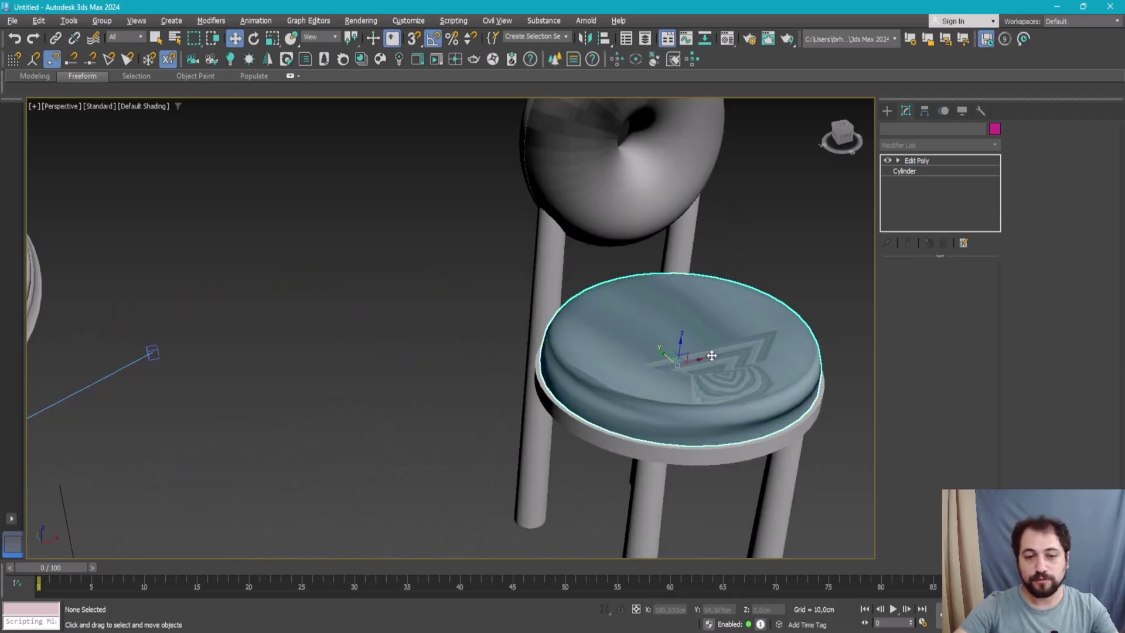
{"action": "scroll", "coordinate": [580, 445], "scroll_direction": "up", "scroll_amount": 1}
{"action": "scroll", "coordinate": [581, 445], "scroll_direction": "down", "scroll_amount": 2}
{"action": "scroll", "coordinate": [590, 315], "scroll_direction": "up", "scroll_amount": 2}
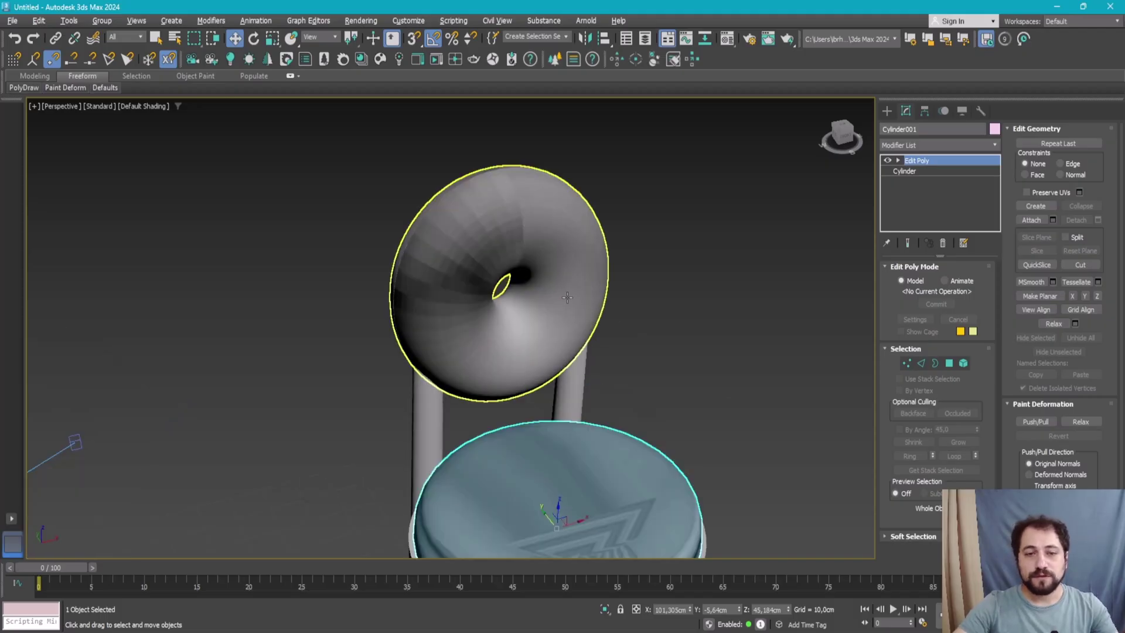
{"action": "scroll", "coordinate": [567, 297], "scroll_direction": "down", "scroll_amount": 2}
{"action": "left_click", "coordinate": [569, 279], "text": "ctrl"}
- Add a UVW Map modifier to the seat and backrest with Box projection
{"action": "left_click", "coordinate": [922, 145]}
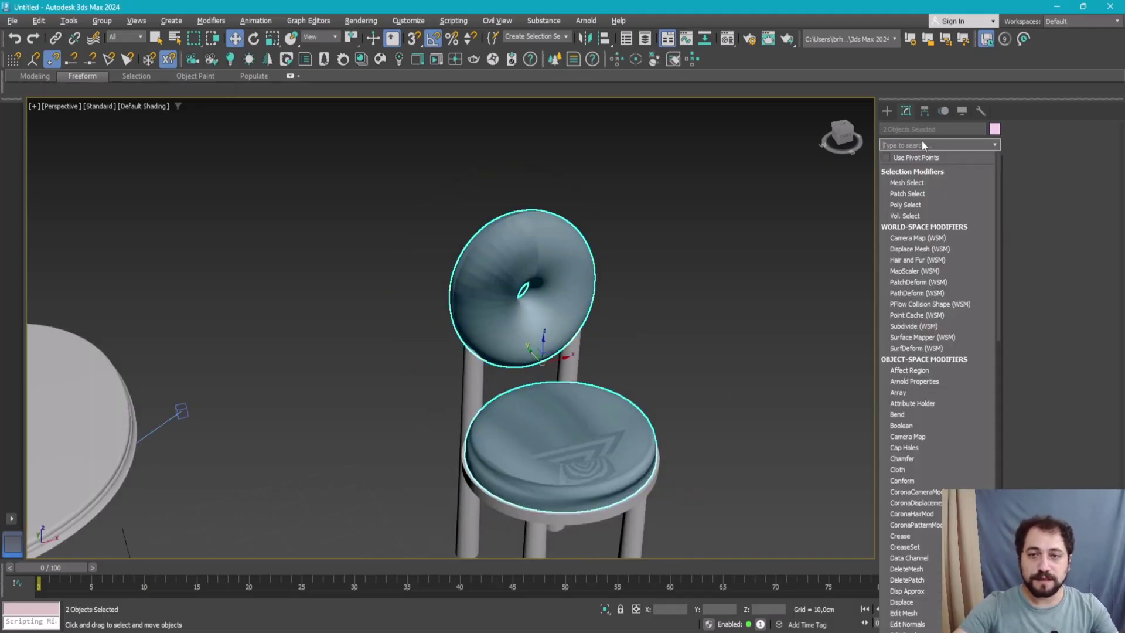
{"action": "type", "text": "u"}
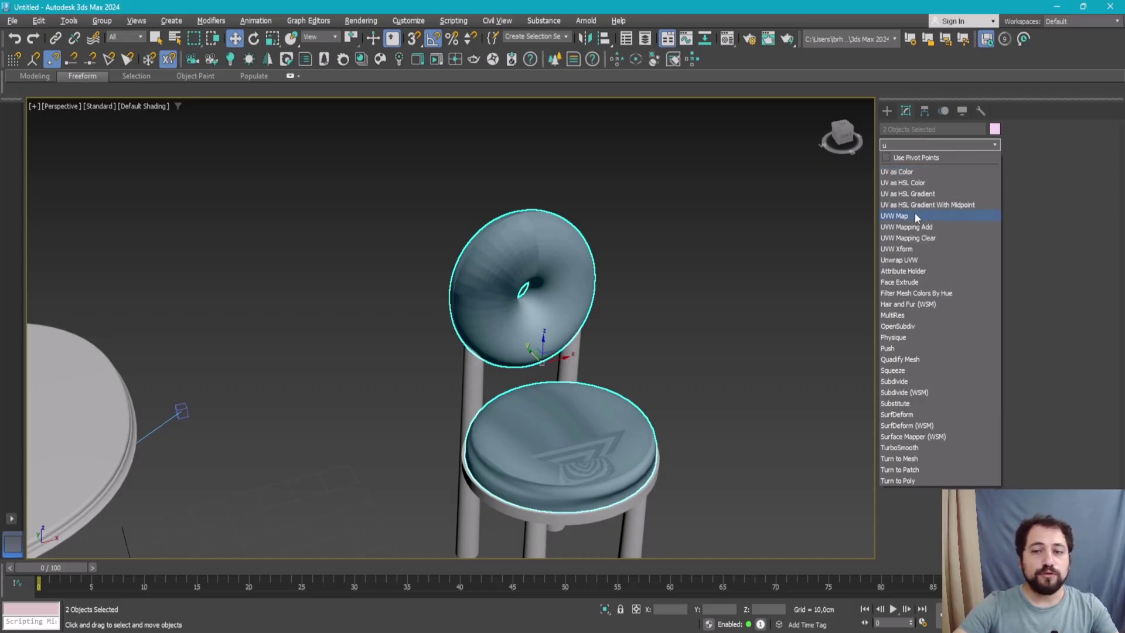
{"action": "left_click", "coordinate": [920, 216]}
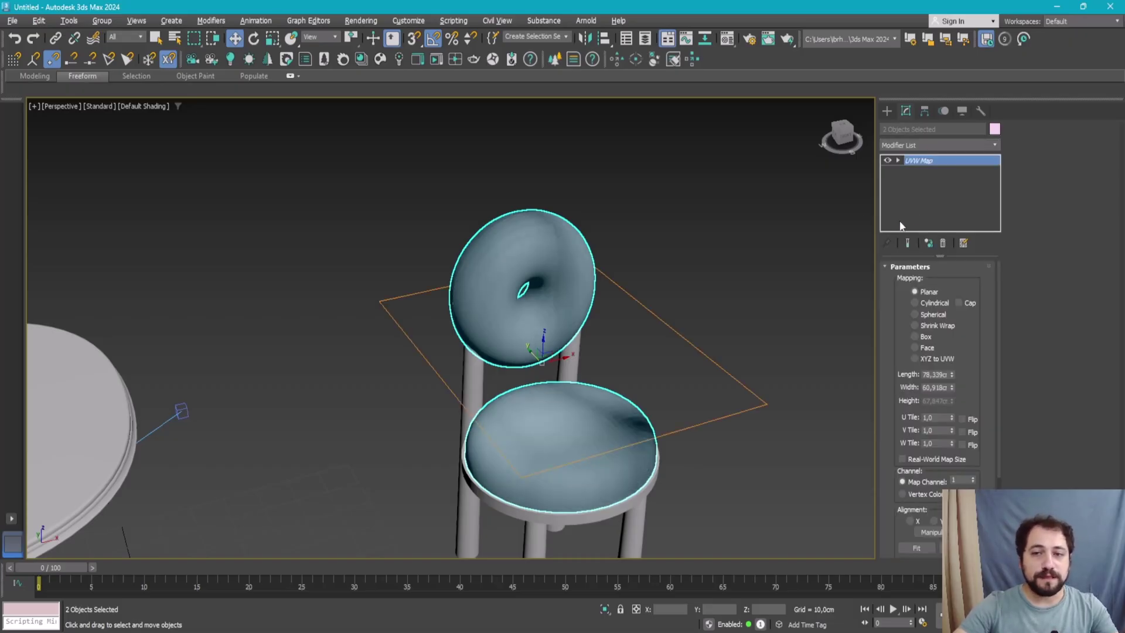
{"action": "left_click", "coordinate": [924, 337]}
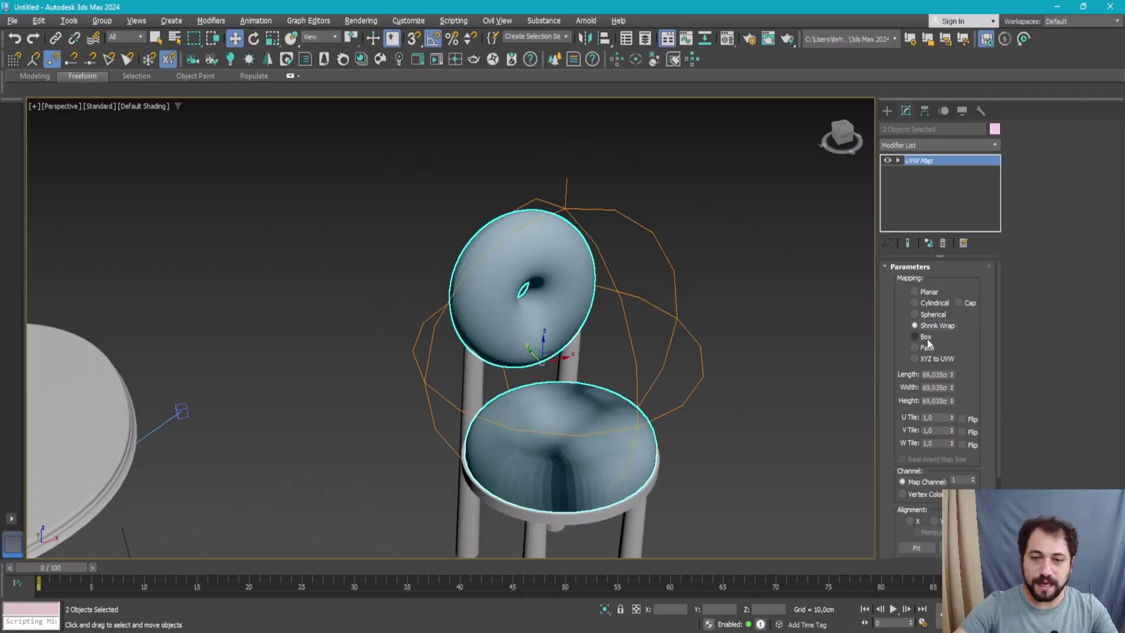
{"action": "left_click", "coordinate": [926, 337]}
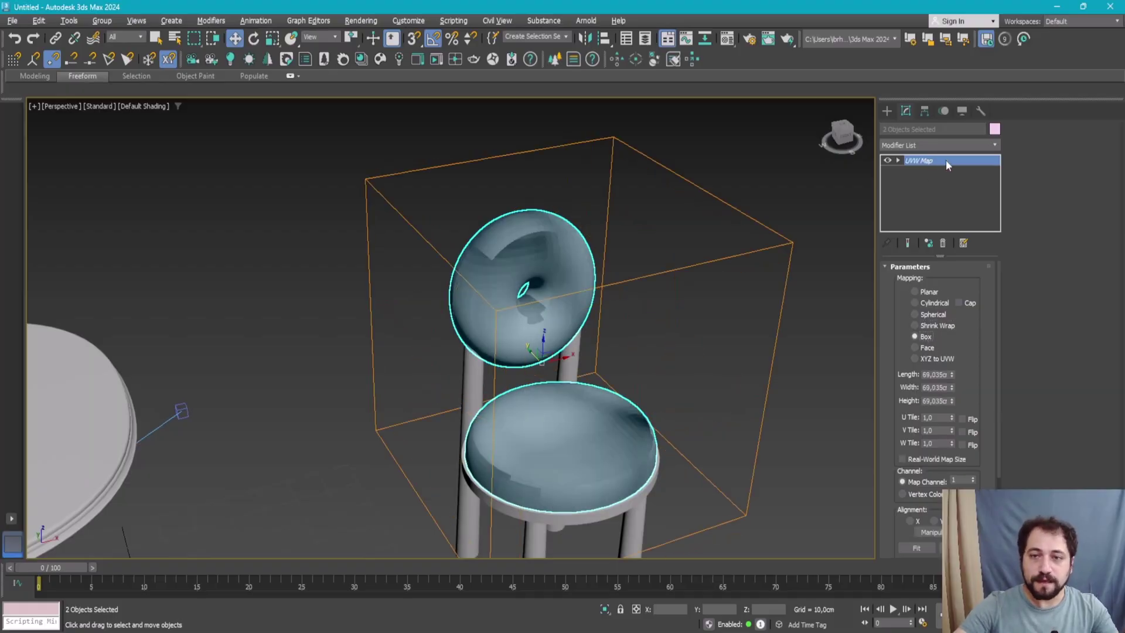
- Scale down the UVW Map gizmo so the carpet texture tiles finer
{"action": "left_click", "coordinate": [926, 167]}
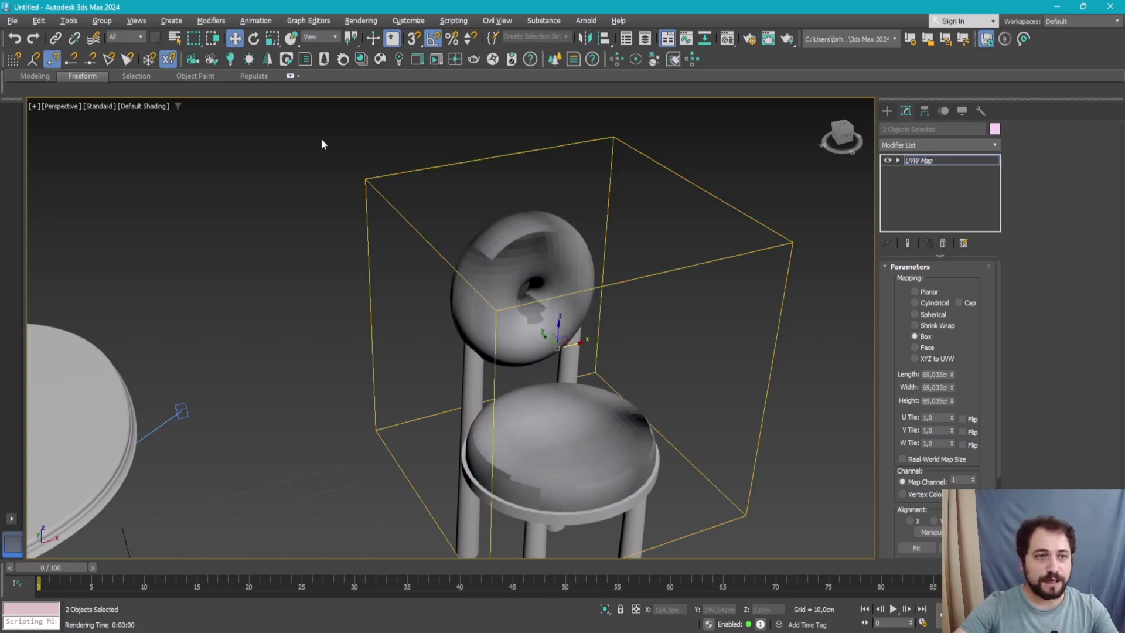
{"action": "left_click", "coordinate": [273, 38]}
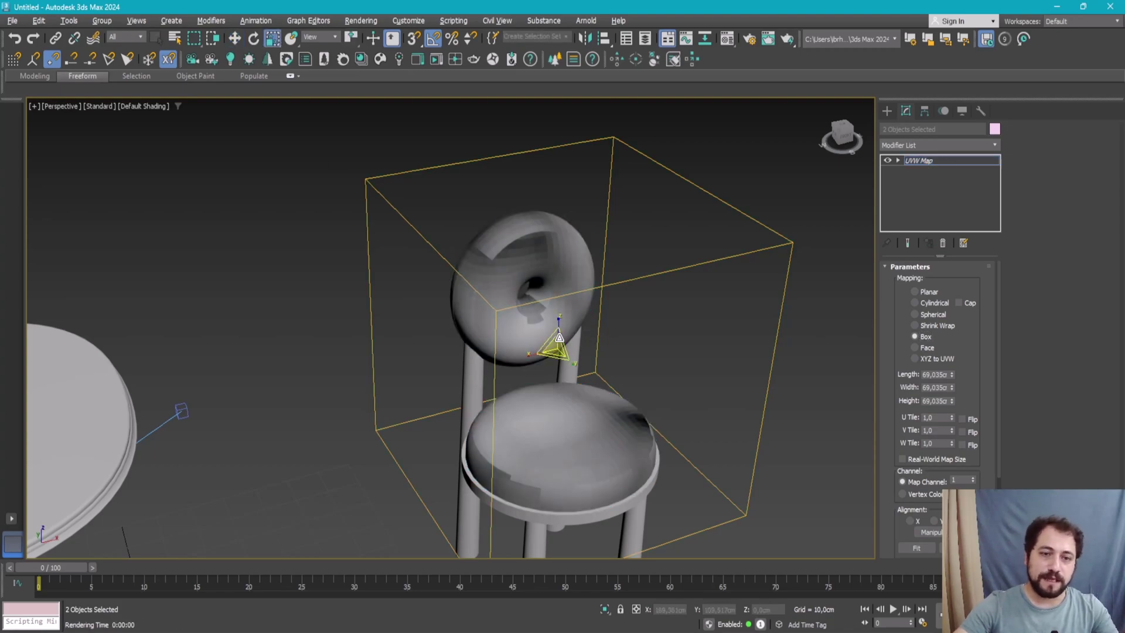
{"action": "left_click_drag", "start_coordinate": [556, 346], "coordinate": [755, 333]}
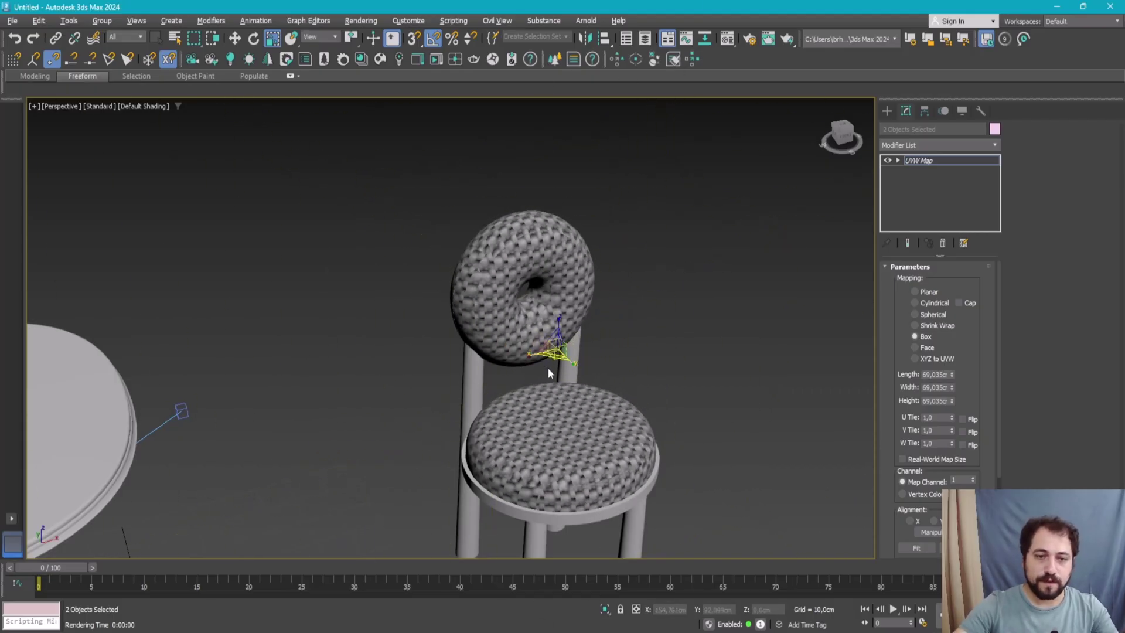
{"action": "left_click_drag", "start_coordinate": [549, 372], "coordinate": [610, 530]}
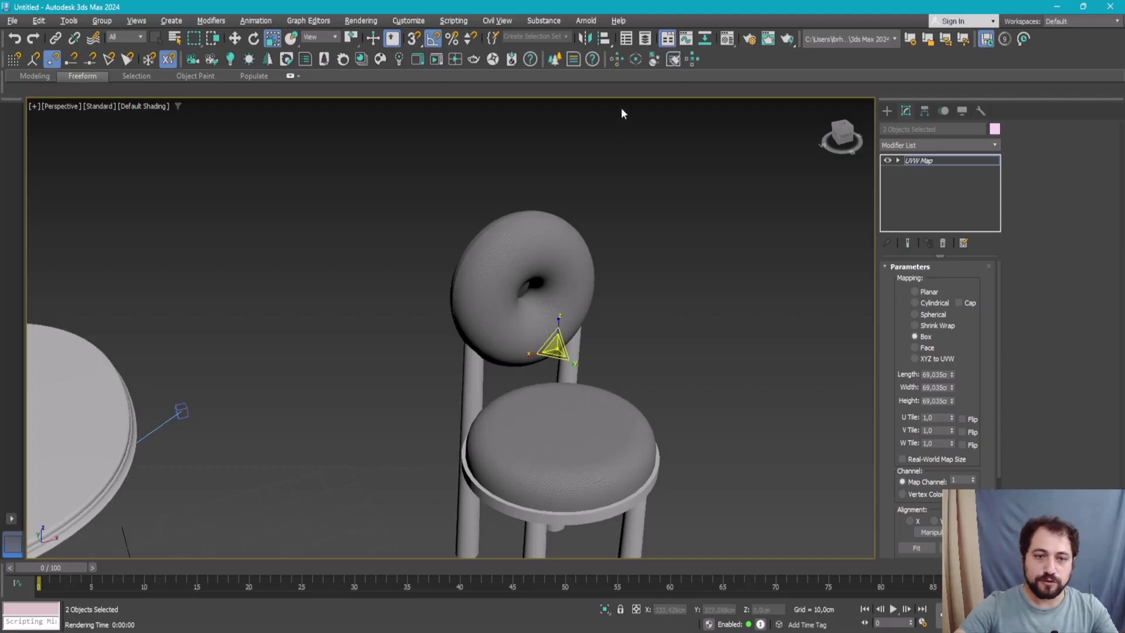
{"action": "scroll", "coordinate": [585, 504], "scroll_direction": "up", "scroll_amount": 5}
{"action": "scroll", "coordinate": [539, 458], "scroll_direction": "up", "scroll_amount": 3}
{"action": "scroll", "coordinate": [532, 334], "scroll_direction": "down", "scroll_amount": 6}
{"action": "middle_click_drag", "start_coordinate": [532, 334], "coordinate": [540, 339]}
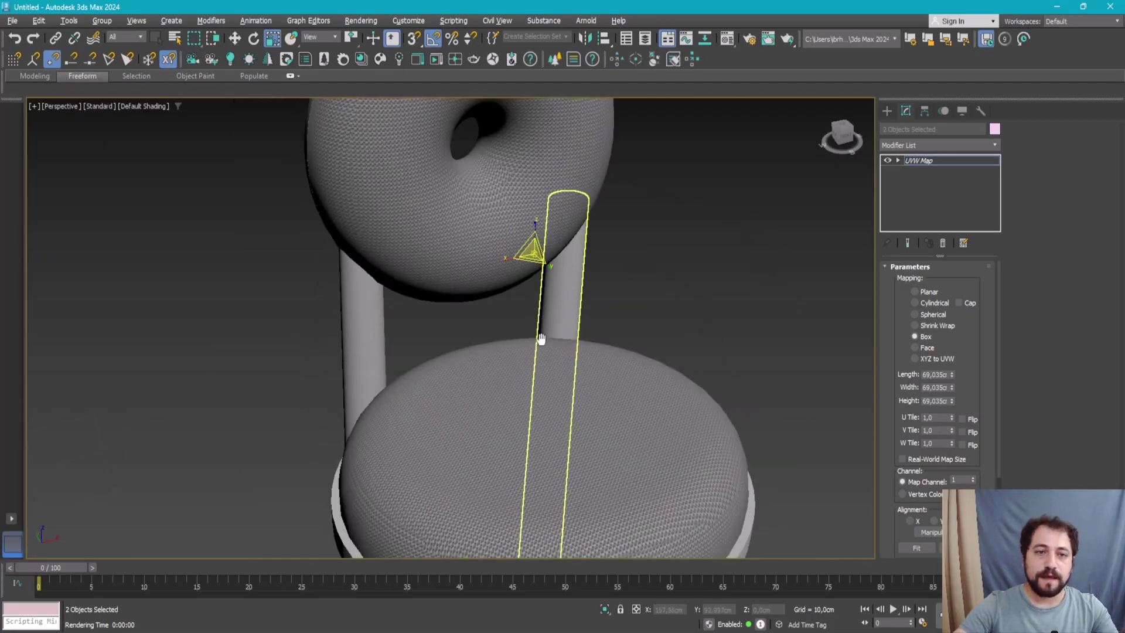
{"action": "scroll", "coordinate": [402, 234], "scroll_direction": "up", "scroll_amount": 5}
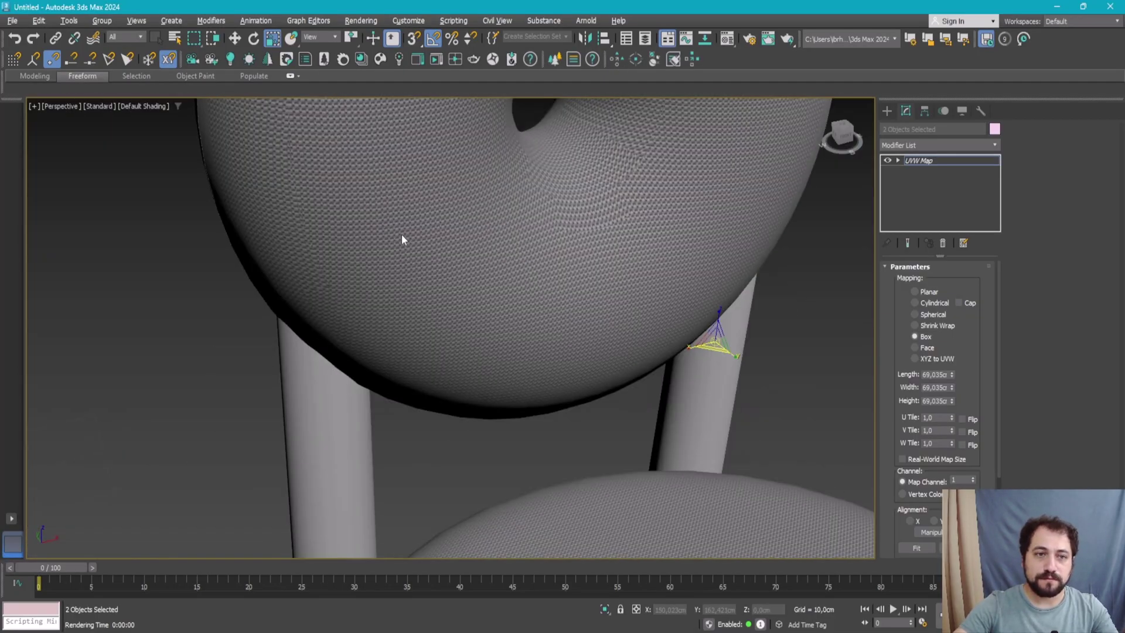
{"action": "key", "text": "z"}
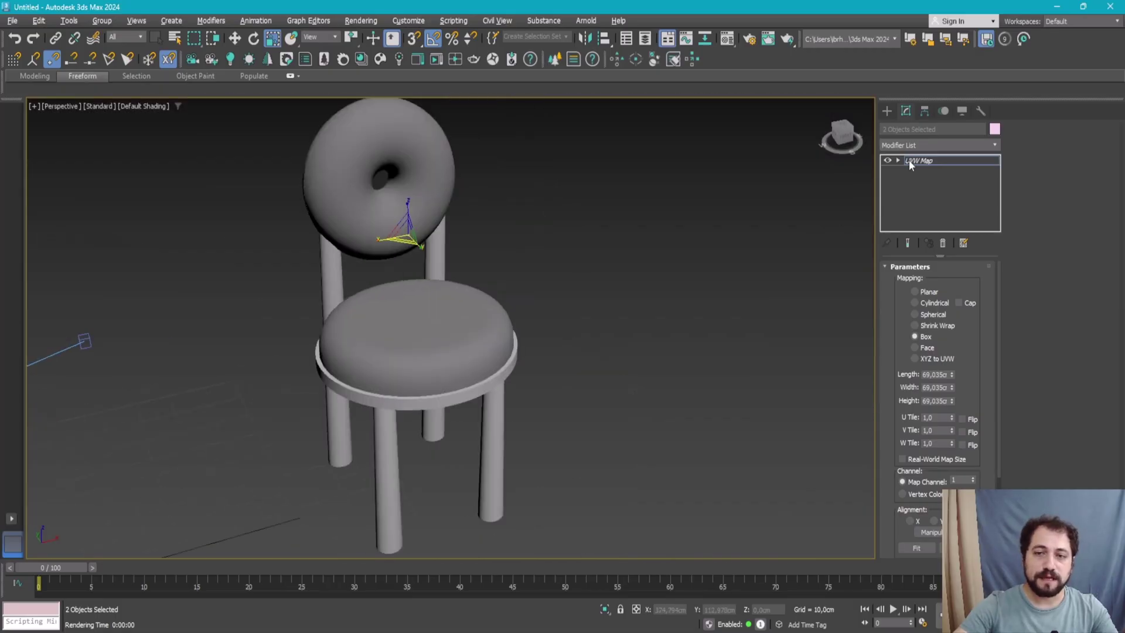
- Deselect the backrest and cushion, then drag-select the four chair legs
{"action": "left_click", "coordinate": [623, 263]}
{"action": "scroll", "coordinate": [432, 336], "scroll_direction": "up", "scroll_amount": 3}
{"action": "scroll", "coordinate": [427, 339], "scroll_direction": "down", "scroll_amount": 2}
{"action": "scroll", "coordinate": [410, 291], "scroll_direction": "up", "scroll_amount": 2}
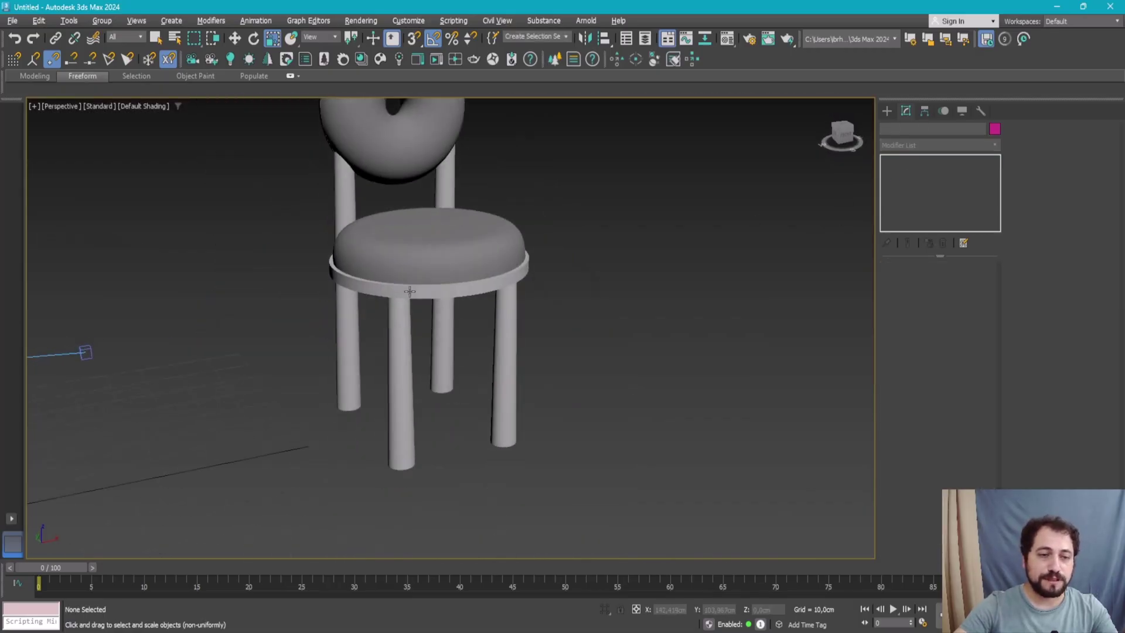
{"action": "middle_click_drag", "start_coordinate": [409, 291], "coordinate": [637, 352]}
{"action": "left_click_drag", "start_coordinate": [120, 535], "coordinate": [121, 535]}
- Assign Acrylic Opaque Black to the four chair legs with reflection glossiness lowered to 0.5
{"action": "middle_click_drag", "start_coordinate": [515, 276], "coordinate": [578, 272], "text": "alt"}
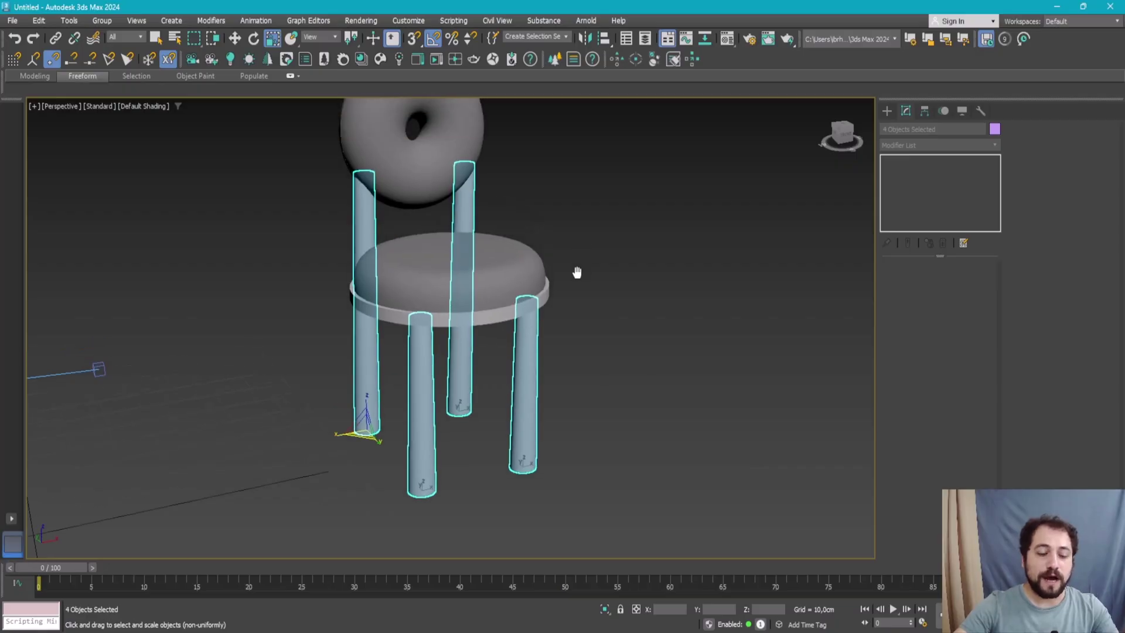
{"action": "key", "text": "m"}
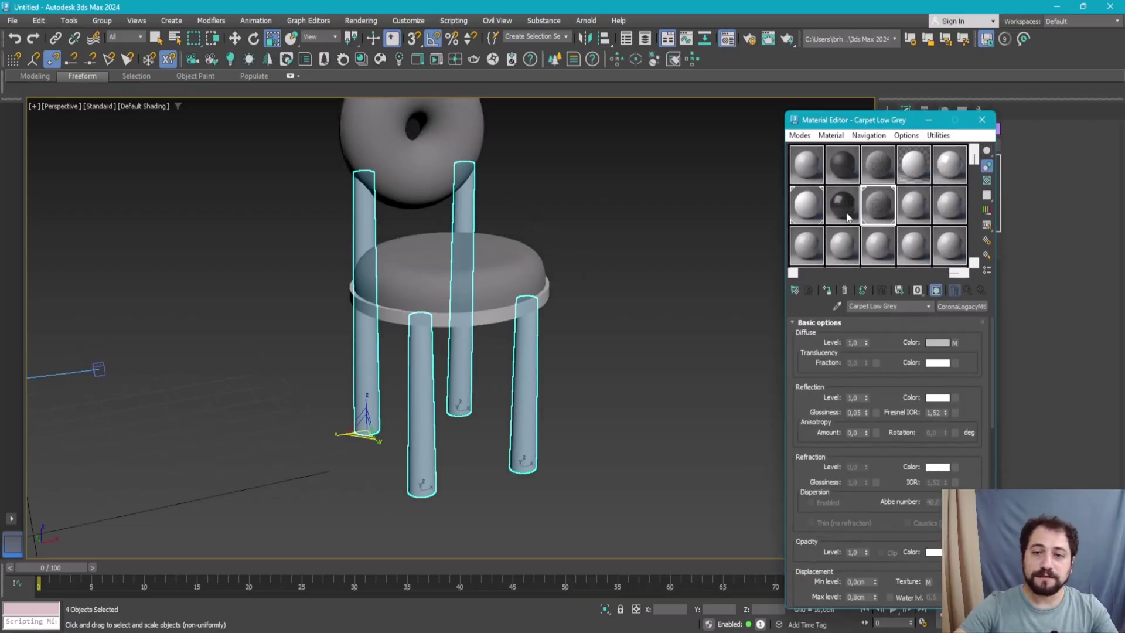
{"action": "left_click", "coordinate": [847, 216]}
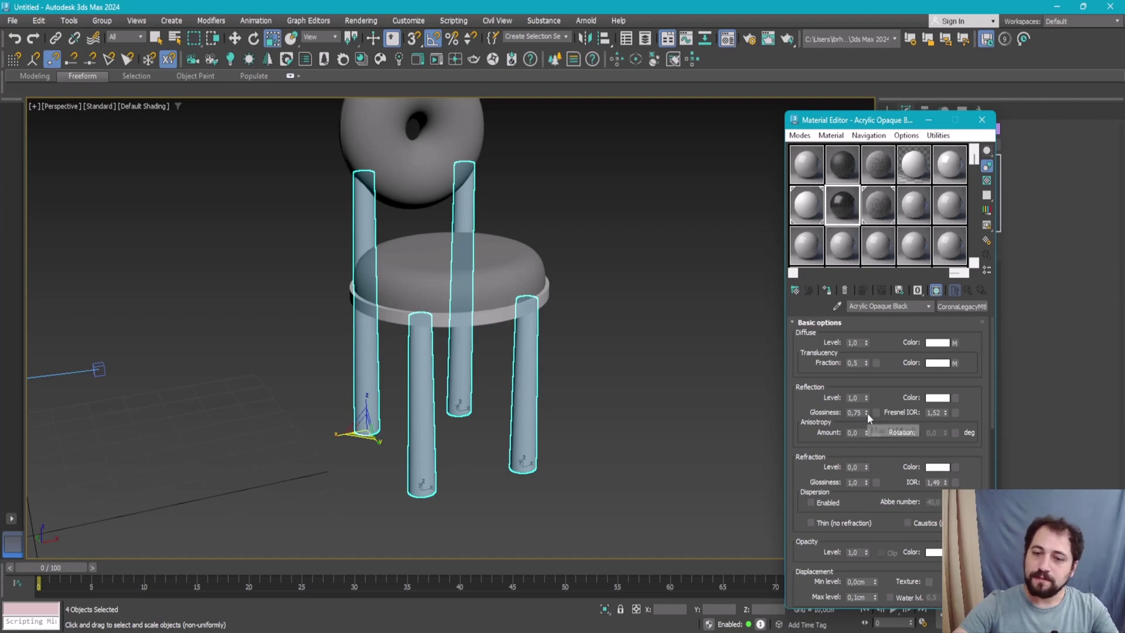
{"action": "left_click_drag", "start_coordinate": [866, 413], "coordinate": [868, 423]}
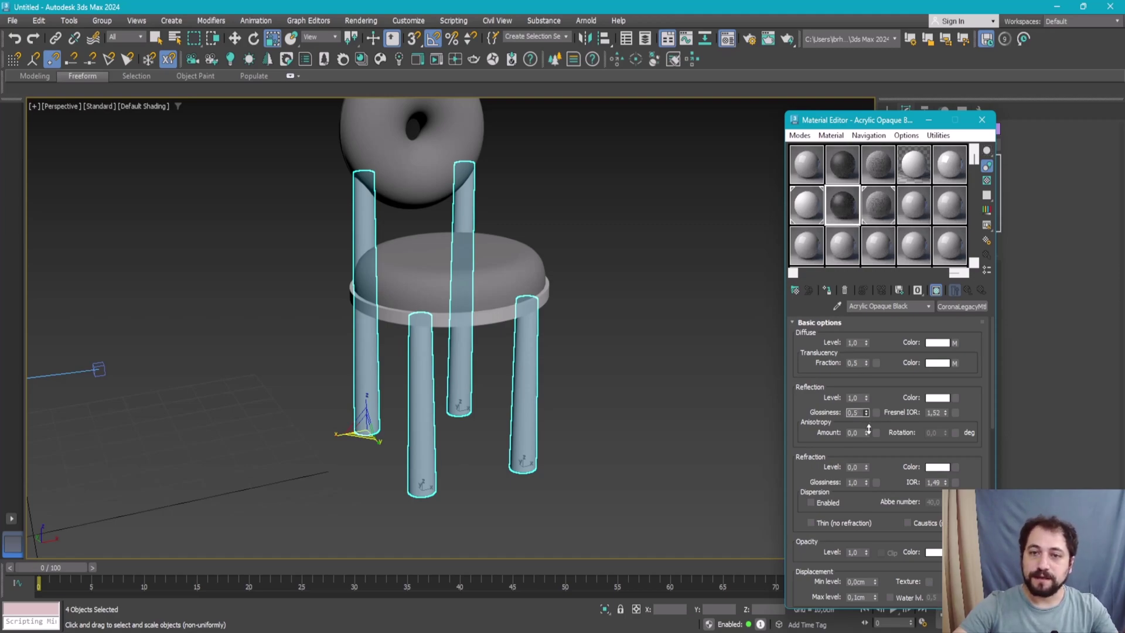
{"action": "left_click", "coordinate": [828, 291]}
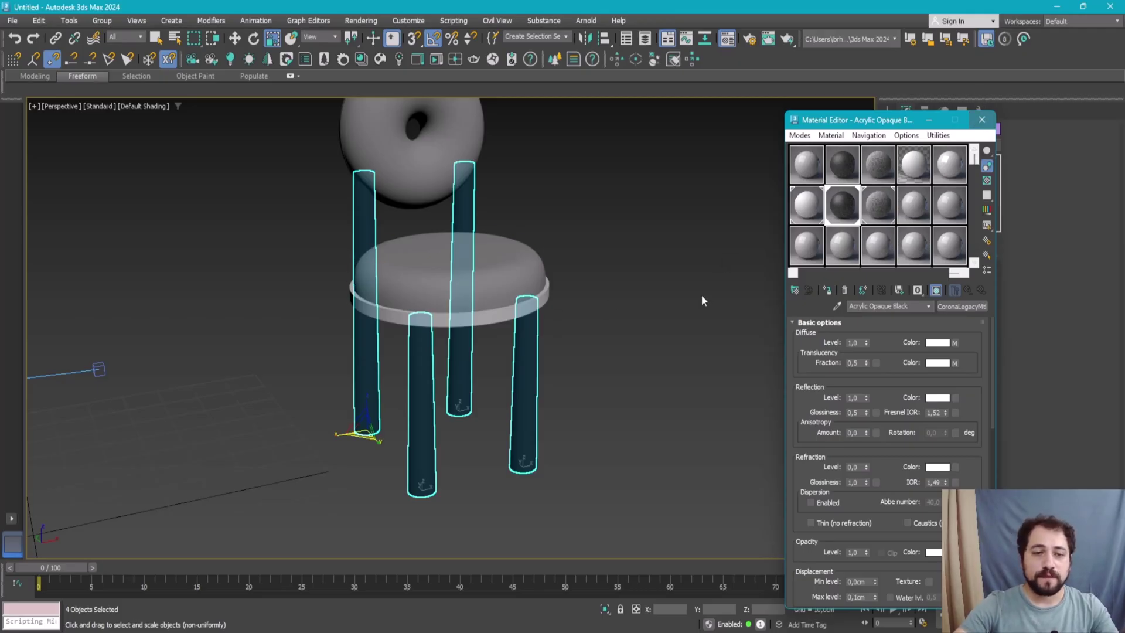
{"action": "left_click", "coordinate": [983, 121]}
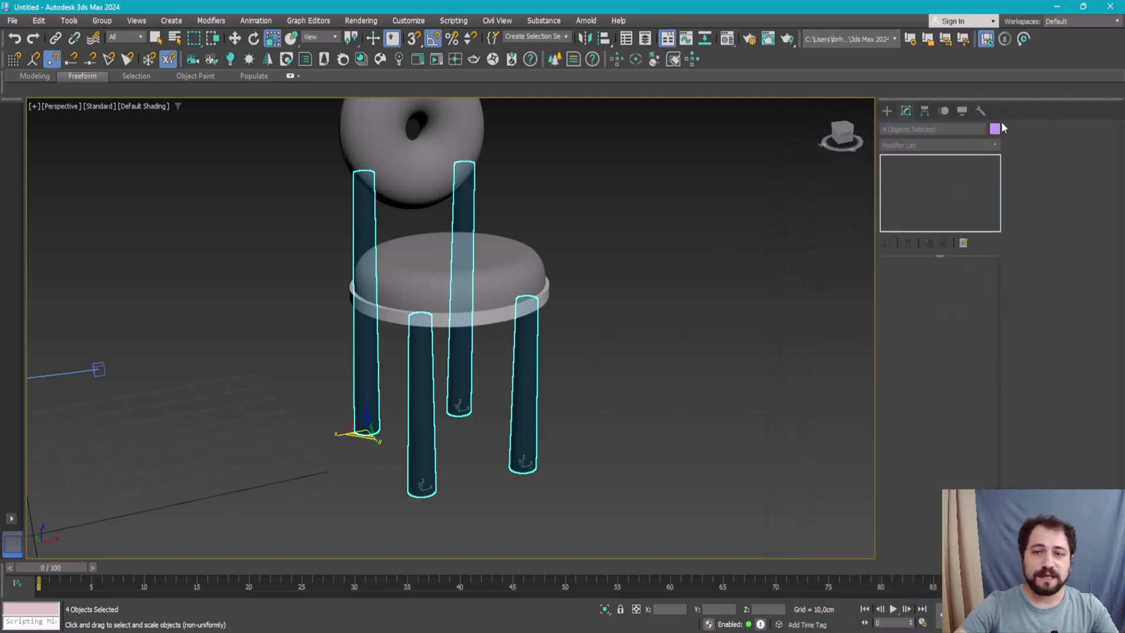
- Add the seat's base ring to the selection and assign it Acrylic Opaque Black
{"action": "left_click", "coordinate": [905, 146]}
{"action": "type", "text": "u"}
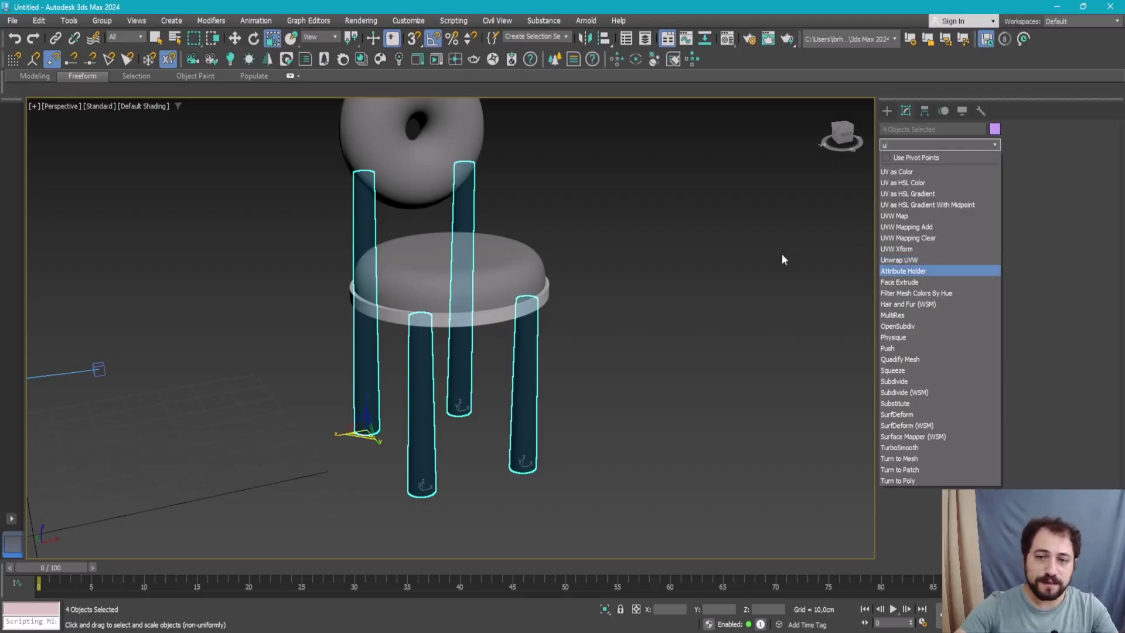
{"action": "scroll", "coordinate": [592, 293], "scroll_direction": "up", "scroll_amount": 3}
{"action": "scroll", "coordinate": [636, 271], "scroll_direction": "up", "scroll_amount": 2}
{"action": "scroll", "coordinate": [654, 273], "scroll_direction": "up", "scroll_amount": 2}
{"action": "mouse_move", "coordinate": [654, 273]}
{"action": "middle_mouse_down", "text": "alt"}
{"action": "mouse_move", "coordinate": [686, 276]}
{"action": "mouse_move", "coordinate": [569, 293]}
{"action": "middle_mouse_up", "text": "alt"}
{"action": "left_click", "coordinate": [554, 293], "text": "ctrl"}
{"action": "scroll", "coordinate": [527, 299], "scroll_direction": "up", "scroll_amount": 2}
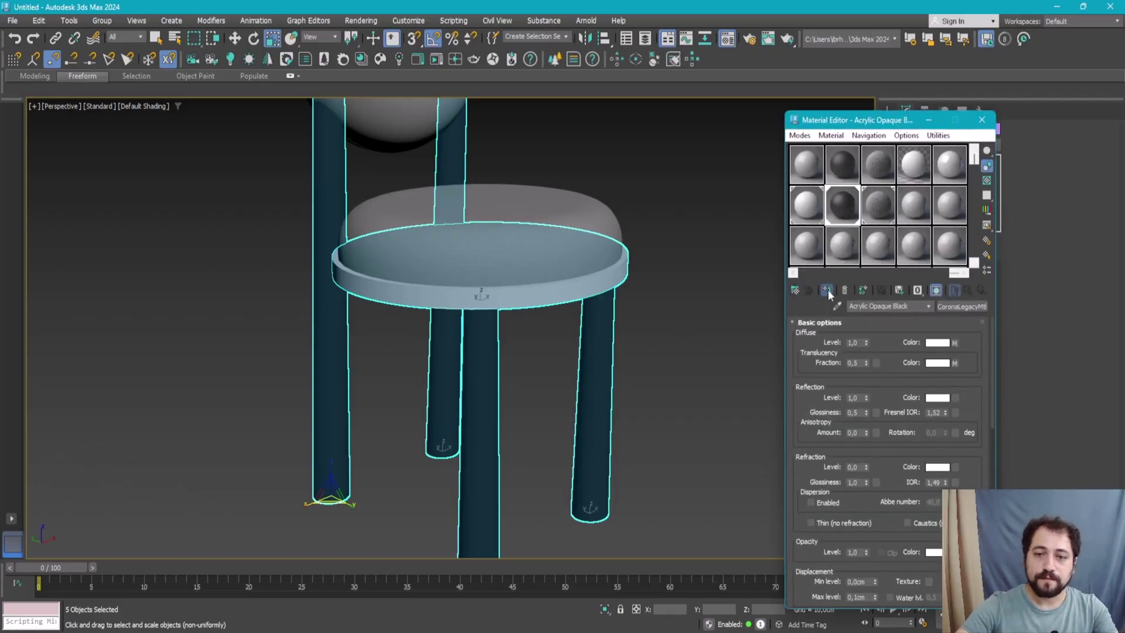
{"action": "left_click", "coordinate": [829, 294]}
{"action": "scroll", "coordinate": [528, 299], "scroll_direction": "down", "scroll_amount": 2}
{"action": "key", "text": "m"}
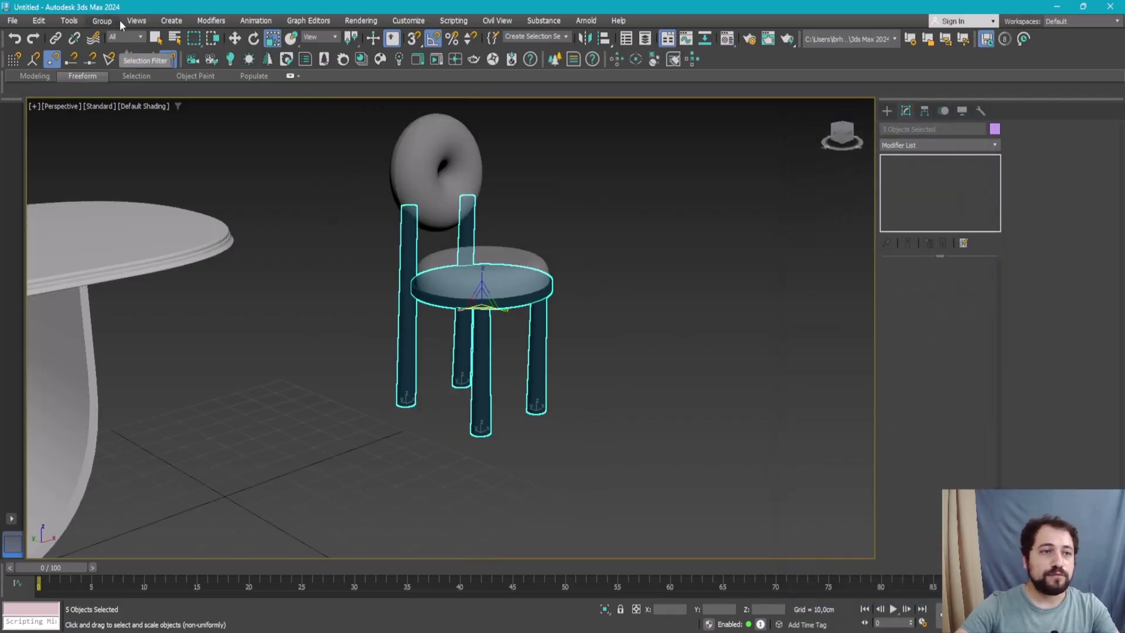
- Group all seven chair parts as Group001 and select the group
{"action": "left_click_drag", "start_coordinate": [633, 439], "coordinate": [389, 138]}
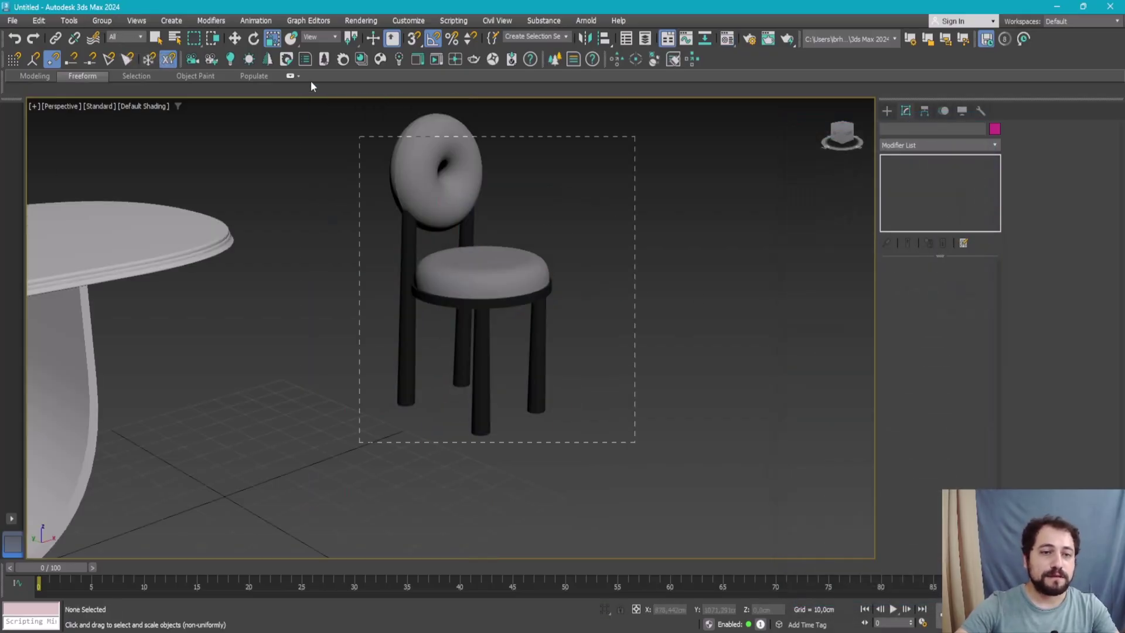
{"action": "left_click", "coordinate": [102, 21]}
{"action": "key", "text": "Return"}
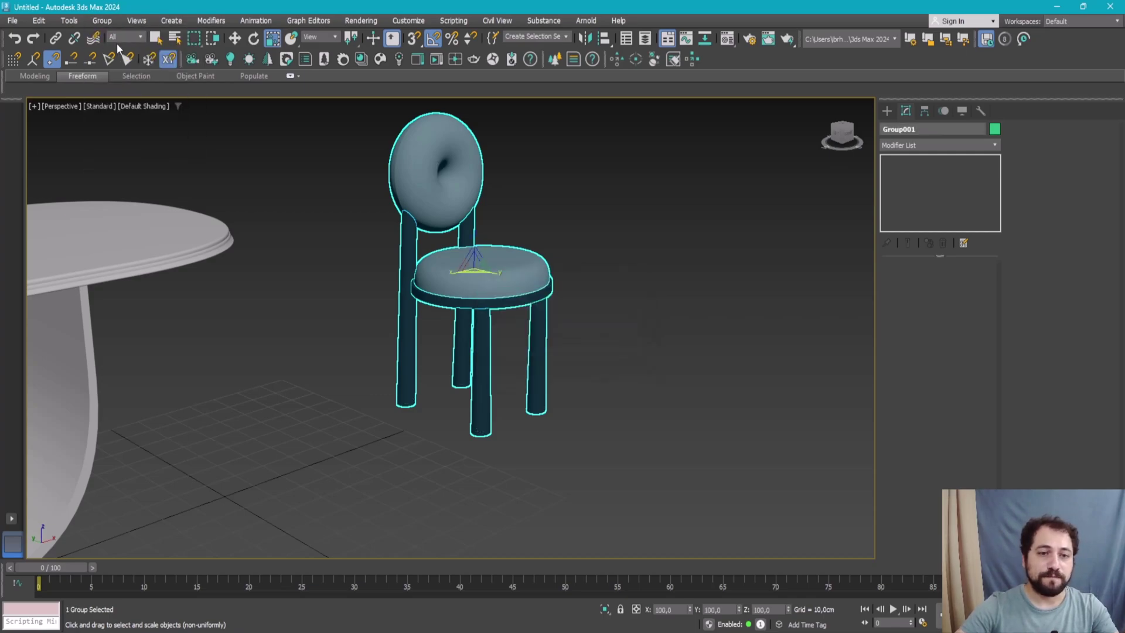
{"action": "scroll", "coordinate": [636, 213], "scroll_direction": "down", "scroll_amount": 2}
{"action": "mouse_move", "coordinate": [636, 213]}
{"action": "middle_mouse_down", "text": "alt"}
{"action": "mouse_move", "coordinate": [457, 211]}
{"action": "mouse_move", "coordinate": [665, 266]}
{"action": "middle_mouse_up", "text": "alt"}
{"action": "scroll", "coordinate": [554, 232], "scroll_direction": "up", "scroll_amount": 4}
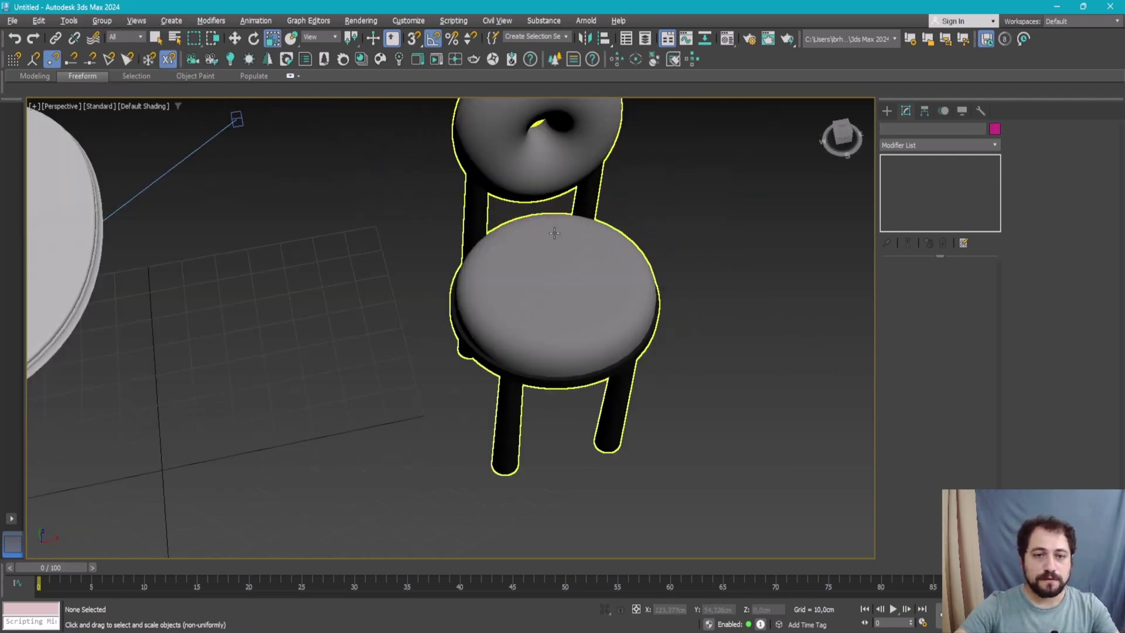
{"action": "left_click", "coordinate": [554, 232]}
{"action": "scroll", "coordinate": [516, 269], "scroll_direction": "down", "scroll_amount": 3}
{"action": "scroll", "coordinate": [469, 264], "scroll_direction": "down", "scroll_amount": 2}
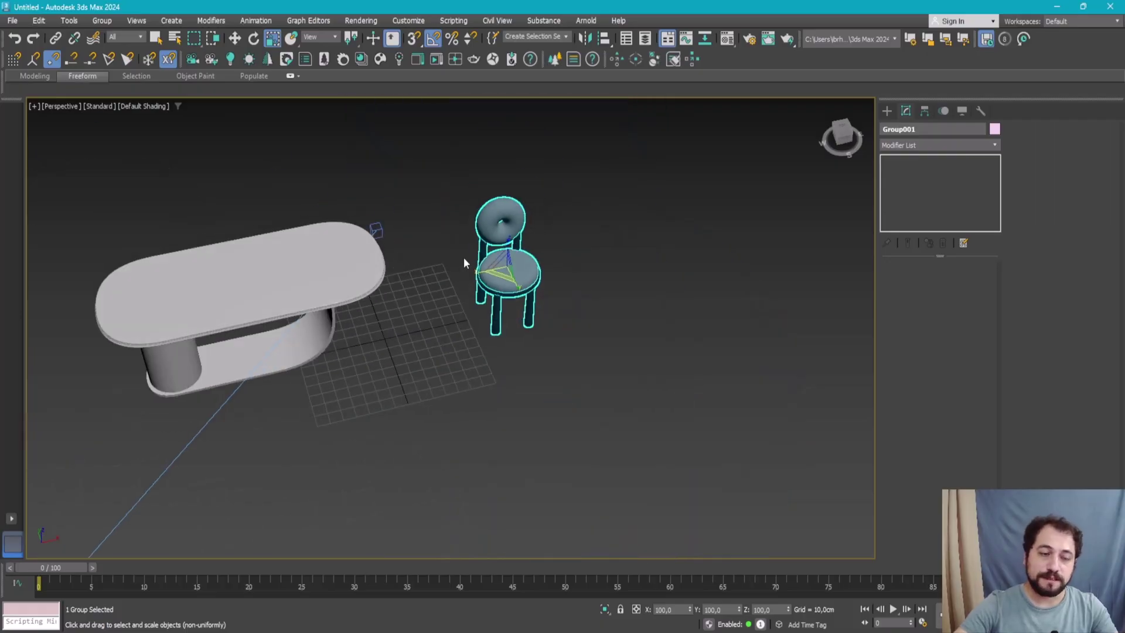
- Orbit around the table and select the tabletop
{"action": "left_click", "coordinate": [173, 361]}
{"action": "scroll", "coordinate": [286, 282], "scroll_direction": "up", "scroll_amount": 3}
{"action": "scroll", "coordinate": [286, 279], "scroll_direction": "up", "scroll_amount": 3}
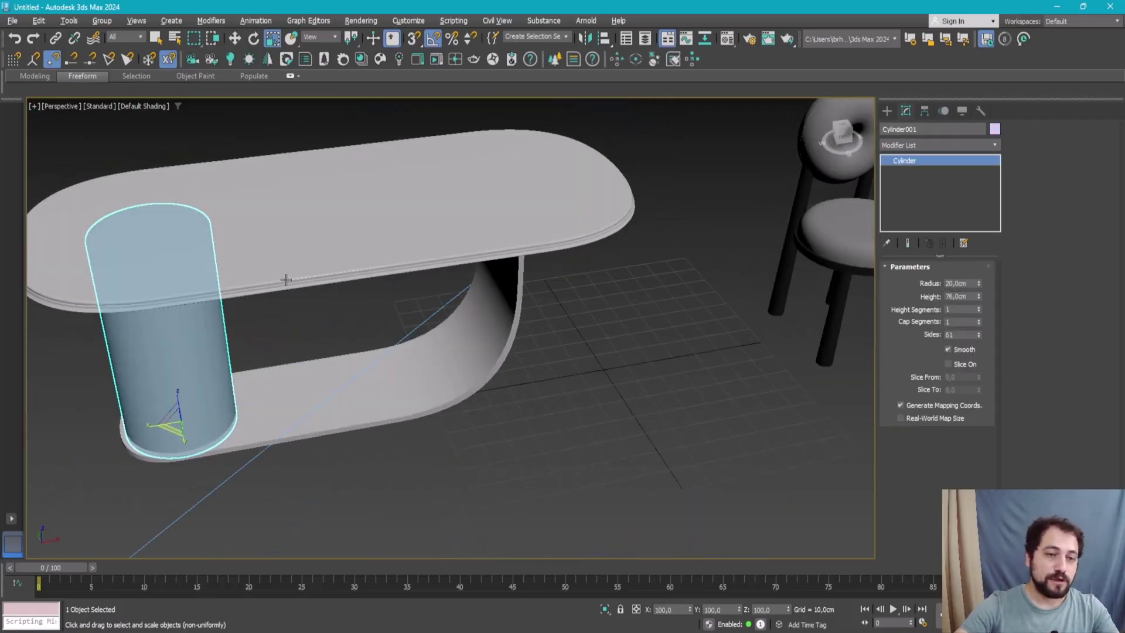
{"action": "scroll", "coordinate": [286, 280], "scroll_direction": "down", "scroll_amount": 1}
{"action": "left_click", "coordinate": [326, 251]}
{"action": "mouse_move", "coordinate": [326, 251]}
{"action": "middle_mouse_down", "text": "alt"}
{"action": "mouse_move", "coordinate": [397, 264]}
{"action": "mouse_move", "coordinate": [486, 254]}
{"action": "middle_mouse_up", "text": "alt"}
{"action": "scroll", "coordinate": [510, 256], "scroll_direction": "up", "scroll_amount": 2}
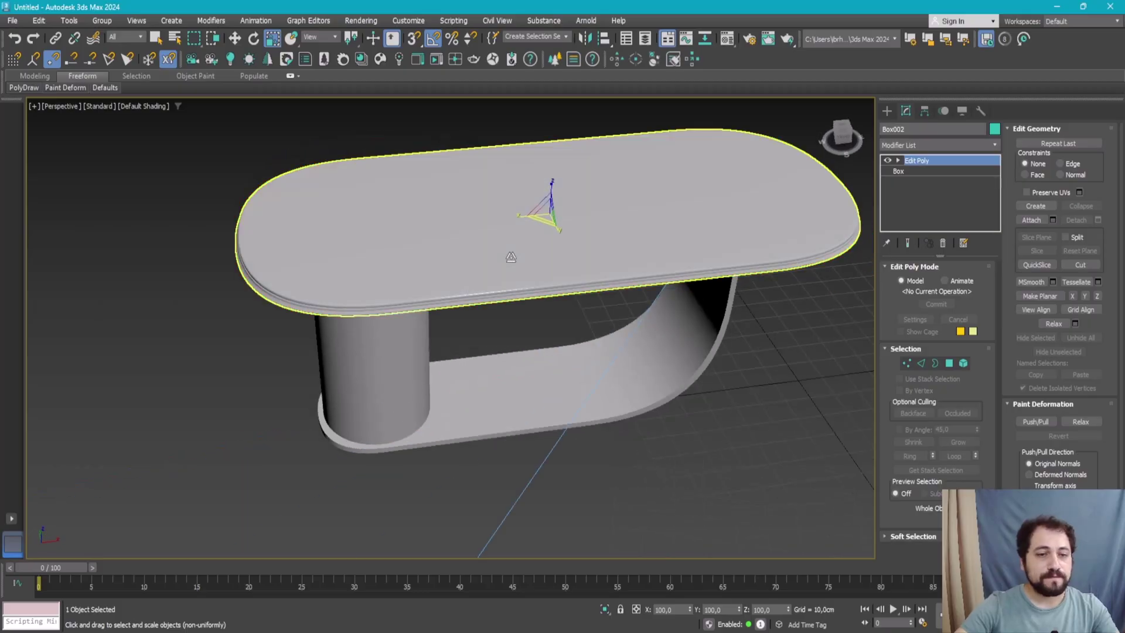
{"action": "left_click", "coordinate": [514, 254]}
{"action": "scroll", "coordinate": [293, 251], "scroll_direction": "up", "scroll_amount": 2}
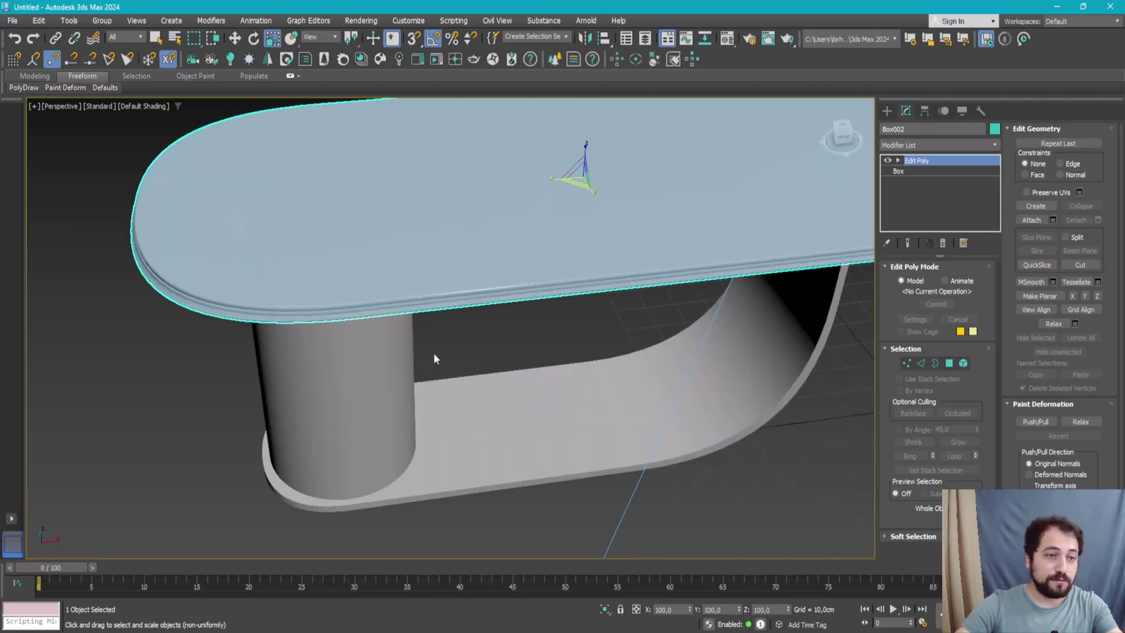
{"action": "scroll", "coordinate": [430, 334], "scroll_direction": "up", "scroll_amount": 1}
{"action": "scroll", "coordinate": [433, 281], "scroll_direction": "up", "scroll_amount": 3}
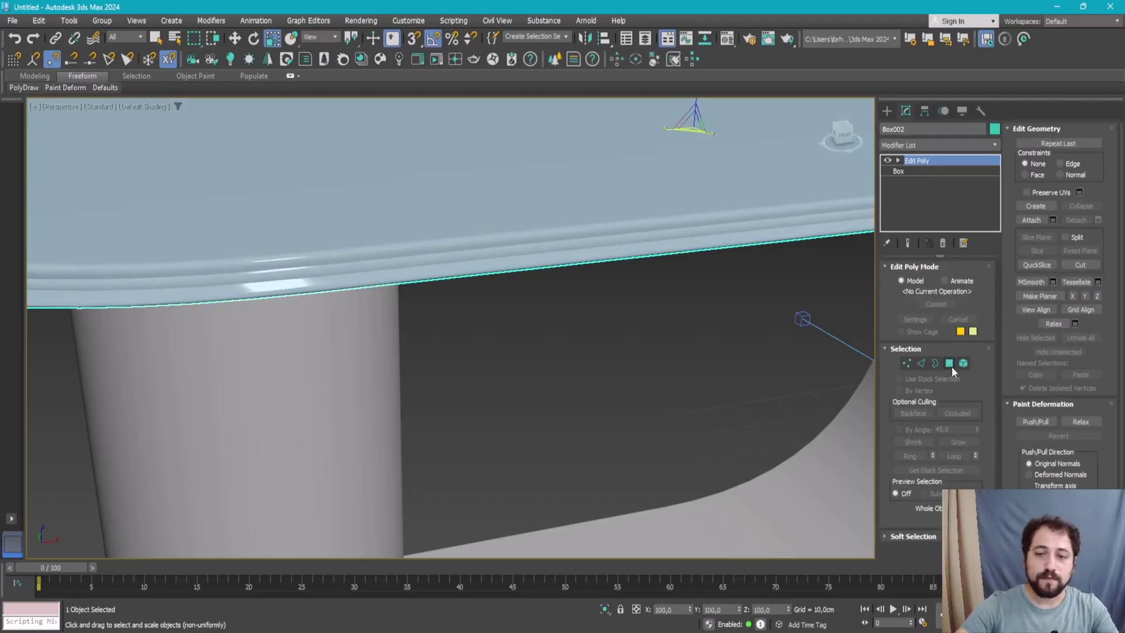
- Enter Polygon sub-object mode on the tabletop and turn on Edged Faces with F4
{"action": "left_click", "coordinate": [949, 363]}
{"action": "scroll", "coordinate": [472, 279], "scroll_direction": "up", "scroll_amount": 3}
{"action": "scroll", "coordinate": [465, 288], "scroll_direction": "up", "scroll_amount": 2}
{"action": "scroll", "coordinate": [490, 283], "scroll_direction": "up", "scroll_amount": 3}
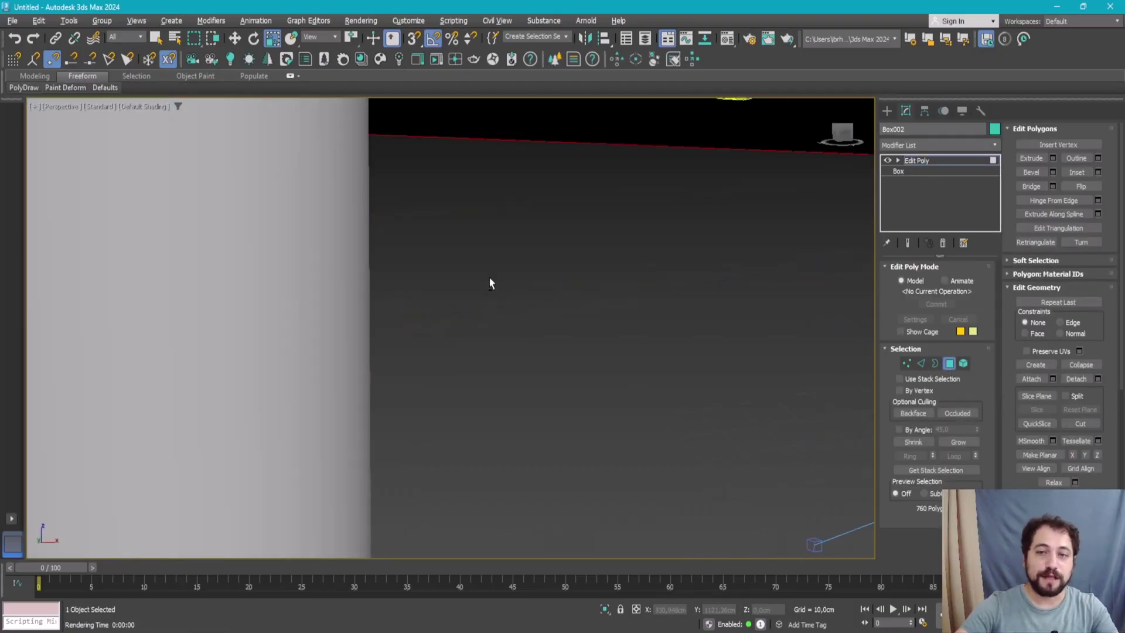
{"action": "scroll", "coordinate": [489, 283], "scroll_direction": "down", "scroll_amount": 3}
{"action": "scroll", "coordinate": [487, 392], "scroll_direction": "down", "scroll_amount": 3}
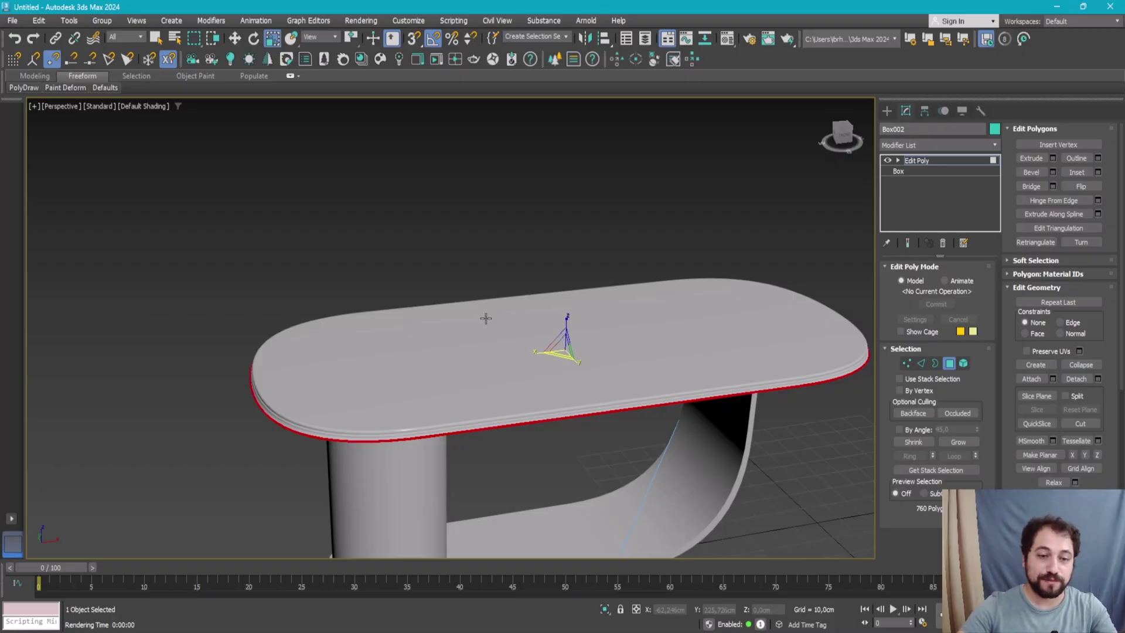
{"action": "scroll", "coordinate": [453, 311], "scroll_direction": "up", "scroll_amount": 5}
{"action": "scroll", "coordinate": [424, 343], "scroll_direction": "down", "scroll_amount": 2}
{"action": "key", "text": "F4"}
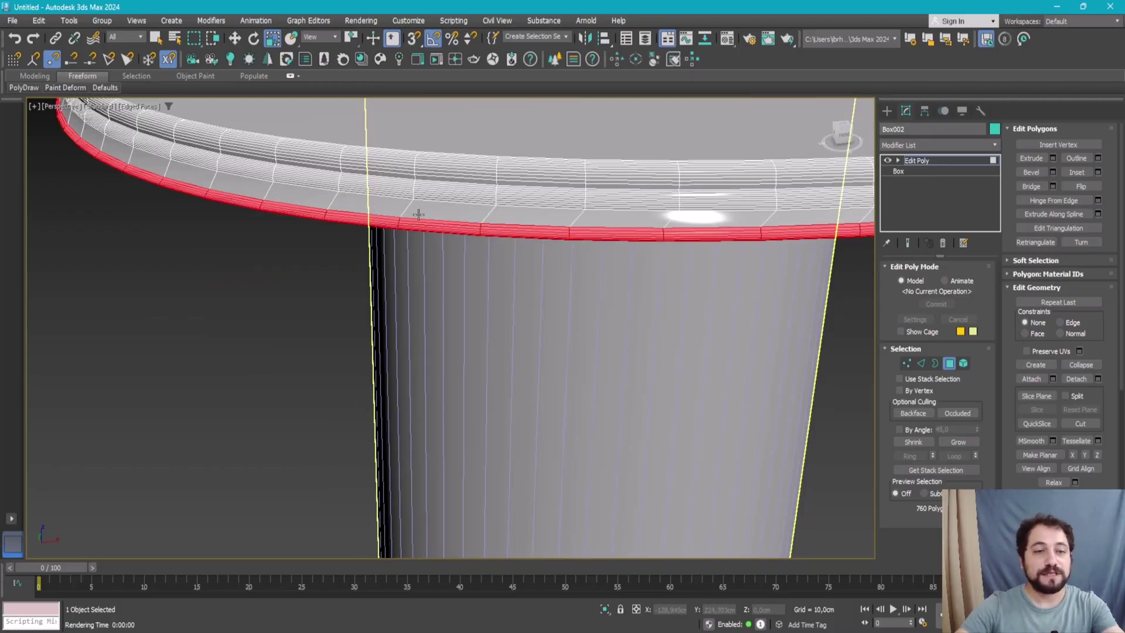
{"action": "scroll", "coordinate": [445, 215], "scroll_direction": "up", "scroll_amount": 2}
- Select the tabletop's rim polygon loop plus the underside face
{"action": "left_click", "coordinate": [445, 216]}
{"action": "left_click", "coordinate": [314, 188], "text": "shift"}
{"action": "scroll", "coordinate": [314, 188], "scroll_direction": "down", "scroll_amount": 6}
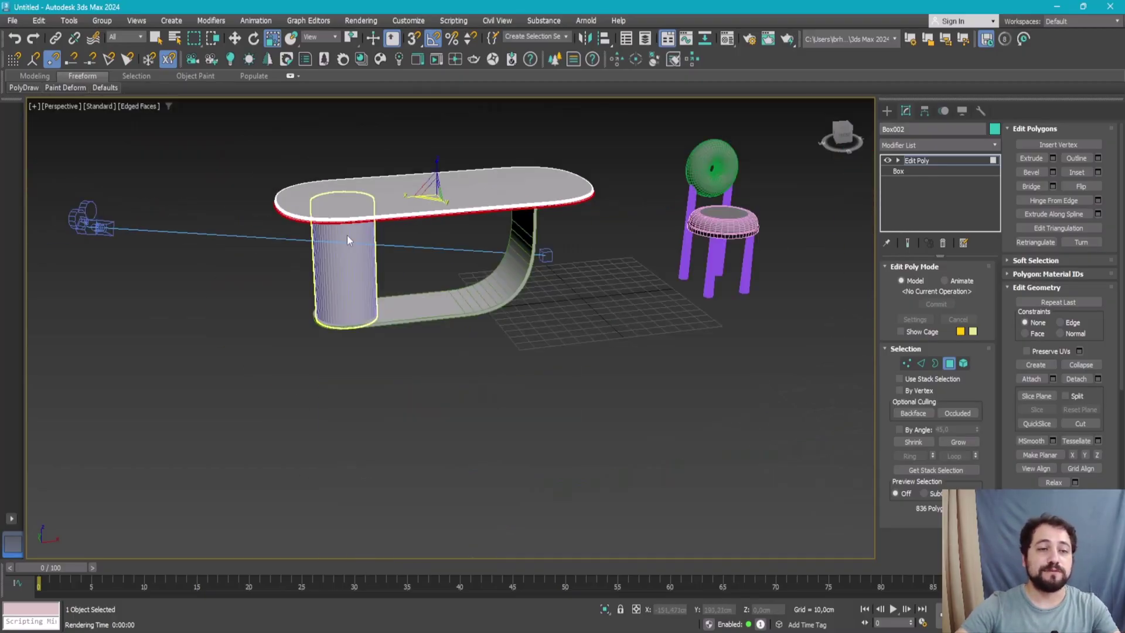
{"action": "mouse_move", "coordinate": [314, 188]}
{"action": "middle_mouse_down", "text": "alt"}
{"action": "mouse_move", "coordinate": [417, 187]}
{"action": "mouse_move", "coordinate": [465, 141]}
{"action": "mouse_move", "coordinate": [509, 213]}
{"action": "mouse_move", "coordinate": [631, 241]}
{"action": "mouse_move", "coordinate": [658, 264]}
{"action": "mouse_move", "coordinate": [628, 225]}
{"action": "middle_mouse_up", "text": "alt"}
{"action": "left_click", "coordinate": [522, 205], "text": "ctrl"}
{"action": "scroll", "coordinate": [542, 185], "scroll_direction": "up", "scroll_amount": 4}
- Assign Acrylic Opaque Black to the selected rim and underside polygons
{"action": "key", "text": "m"}
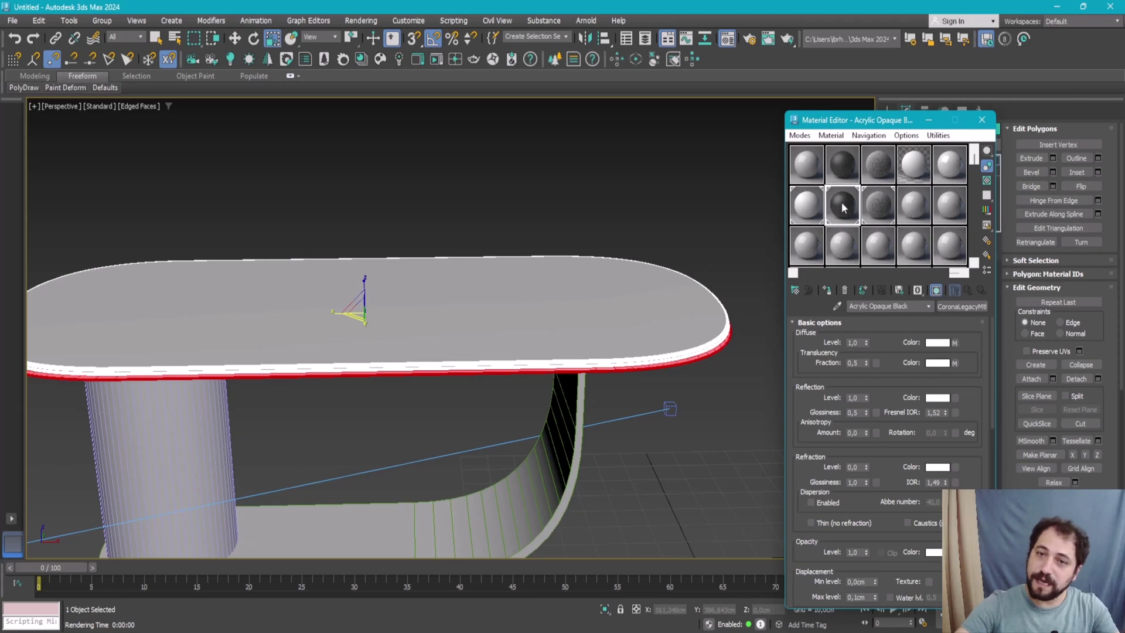
{"action": "left_click", "coordinate": [832, 290]}
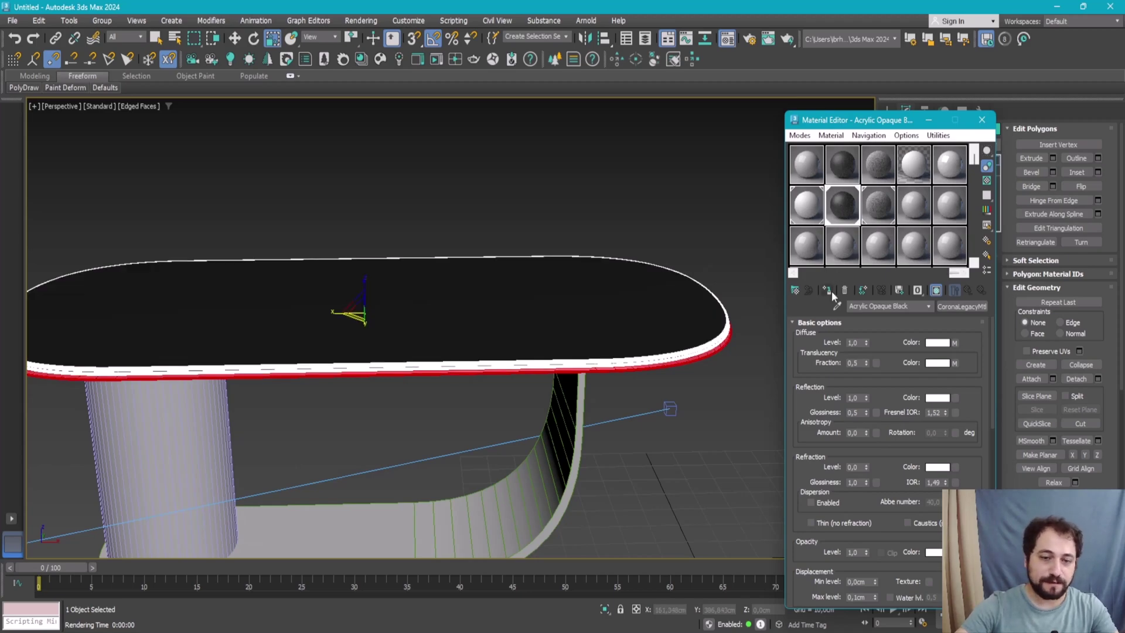
{"action": "left_click_drag", "start_coordinate": [889, 121], "coordinate": [710, 106]}
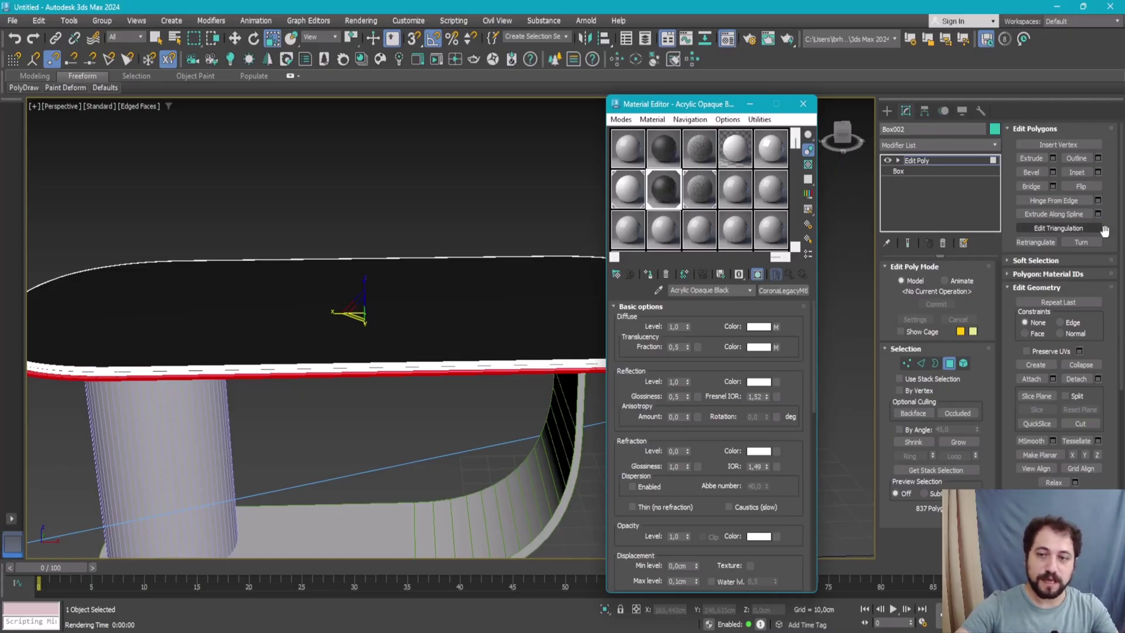
{"action": "left_click", "coordinate": [828, 370]}
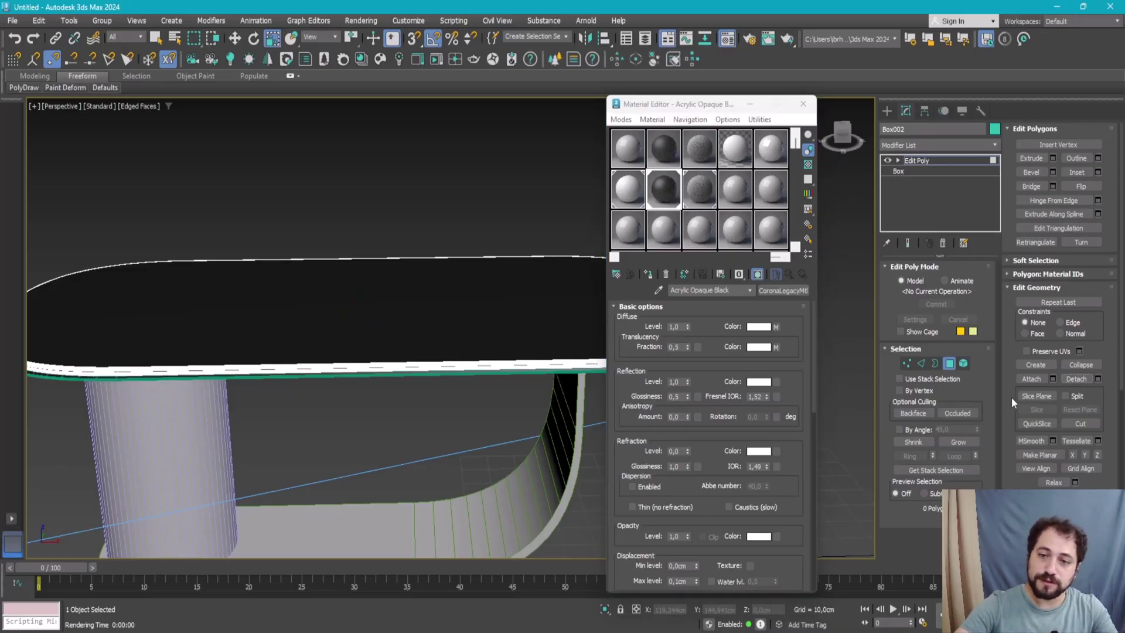
- Exit Polygon mode, turn off Edged Faces, and select the whole tabletop object
{"action": "left_click", "coordinate": [953, 364]}
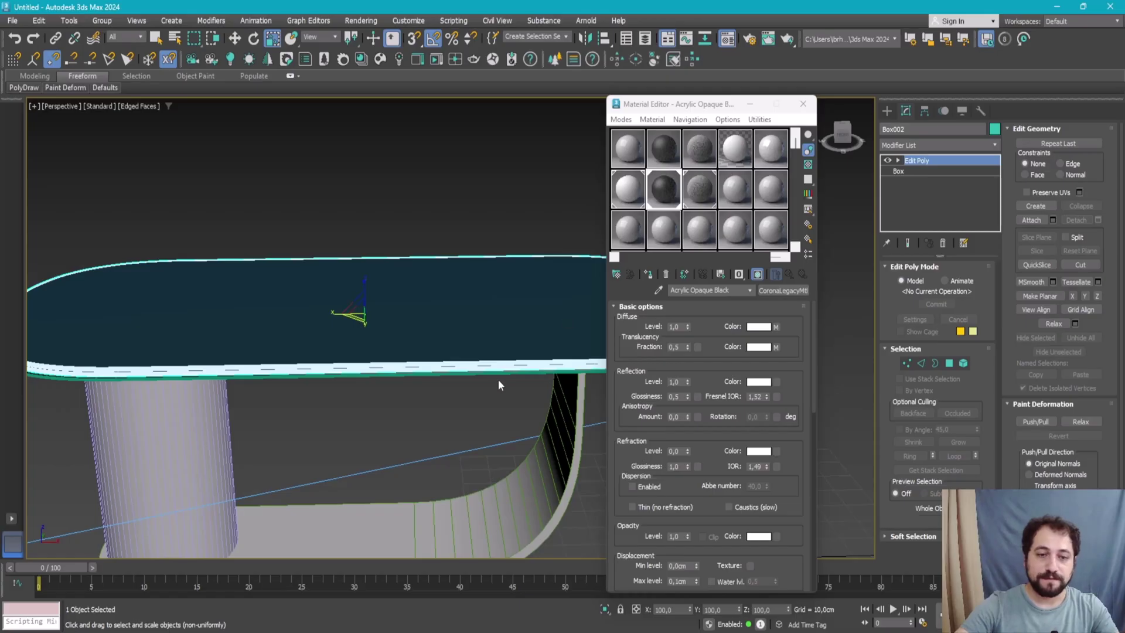
{"action": "key", "text": "ctrl+d"}
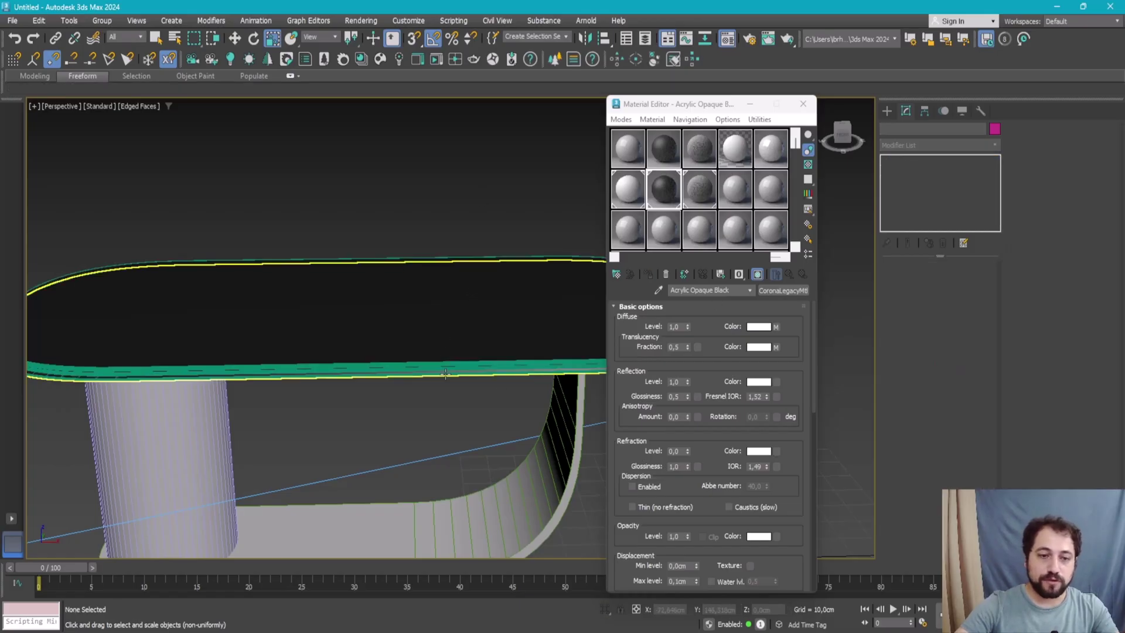
{"action": "key", "text": "F4"}
{"action": "scroll", "coordinate": [445, 373], "scroll_direction": "up", "scroll_amount": 3}
{"action": "left_click", "coordinate": [452, 369]}
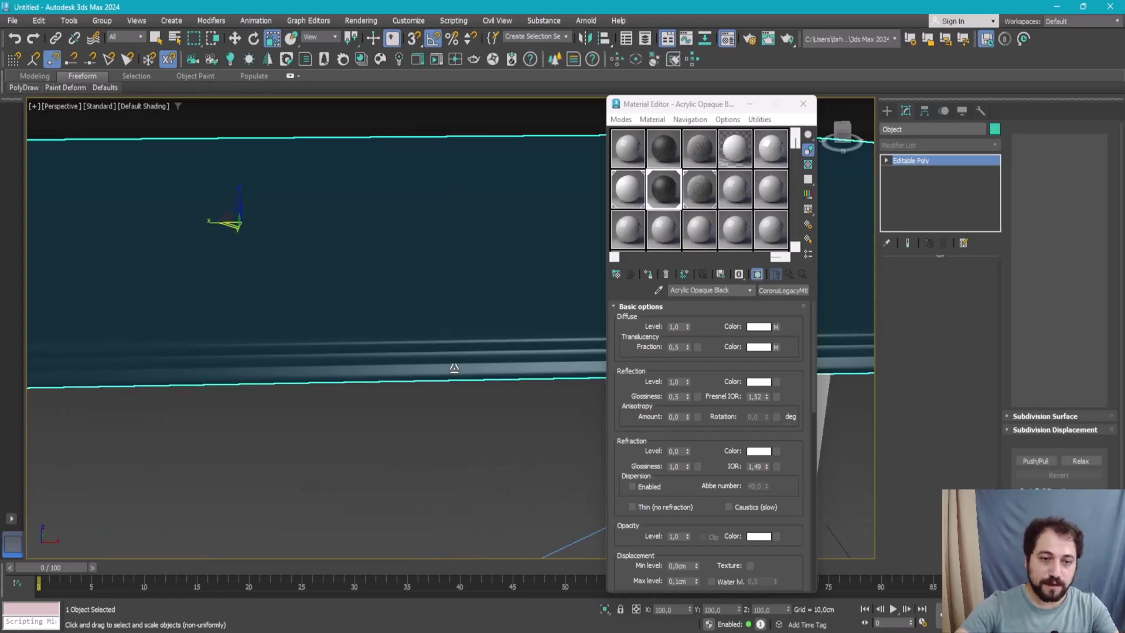
{"action": "scroll", "coordinate": [432, 297], "scroll_direction": "down", "scroll_amount": 1}
{"action": "scroll", "coordinate": [468, 296], "scroll_direction": "down", "scroll_amount": 3}
{"action": "scroll", "coordinate": [504, 293], "scroll_direction": "down", "scroll_amount": 3}
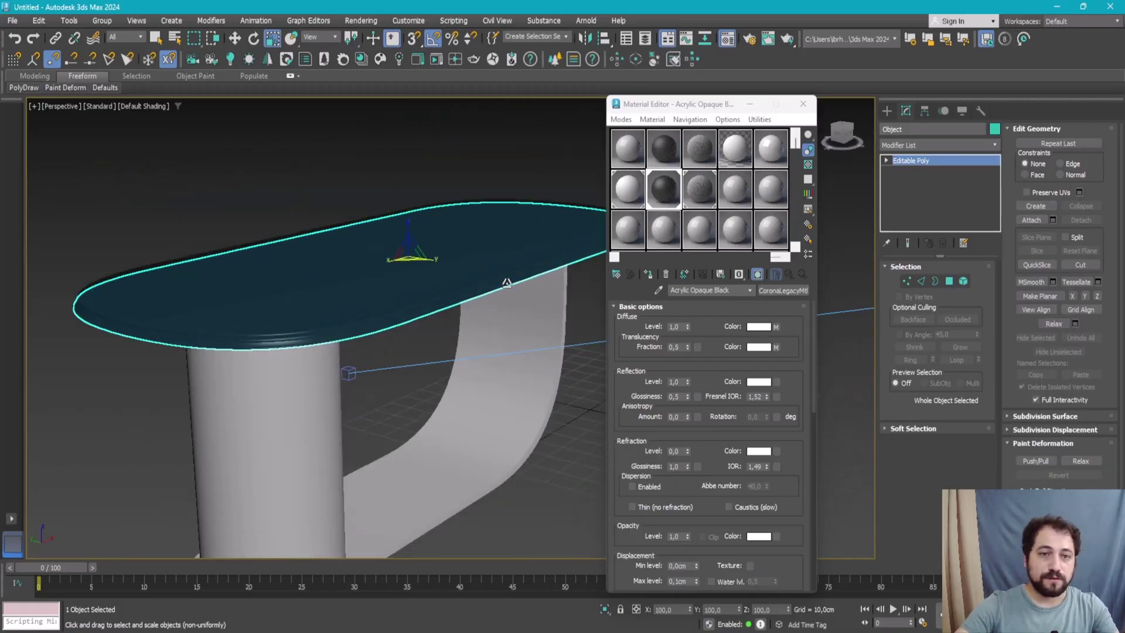
{"action": "left_click", "coordinate": [484, 226]}
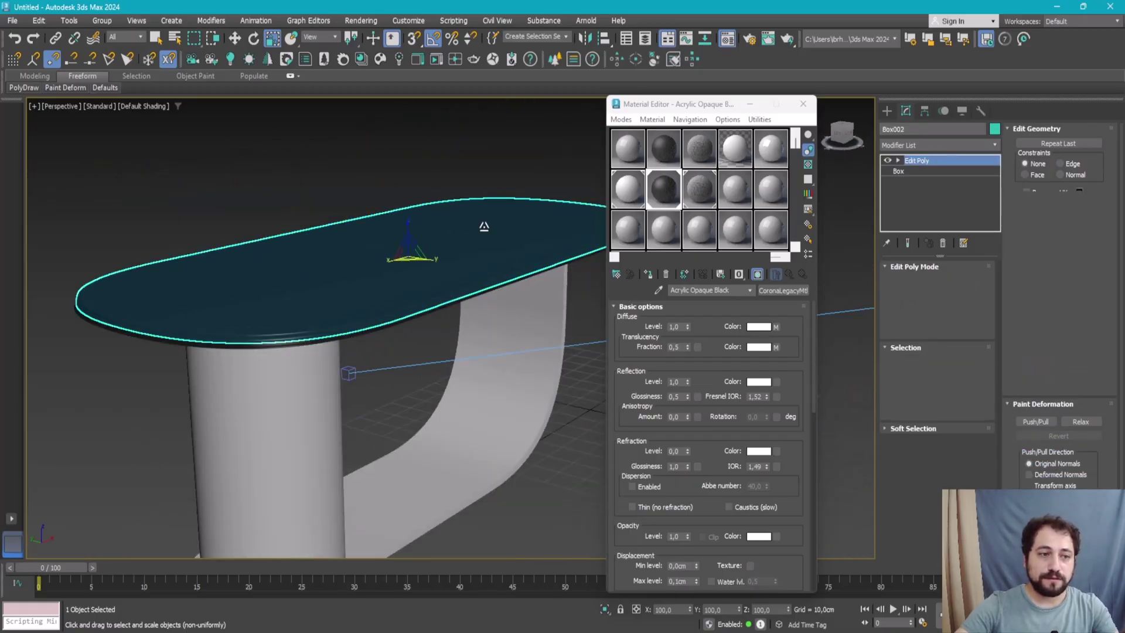
- Make a white-diffuse copy of the acrylic named Acrylic Opaque Black1 and assign it to the tabletop
{"action": "left_click", "coordinate": [630, 190]}
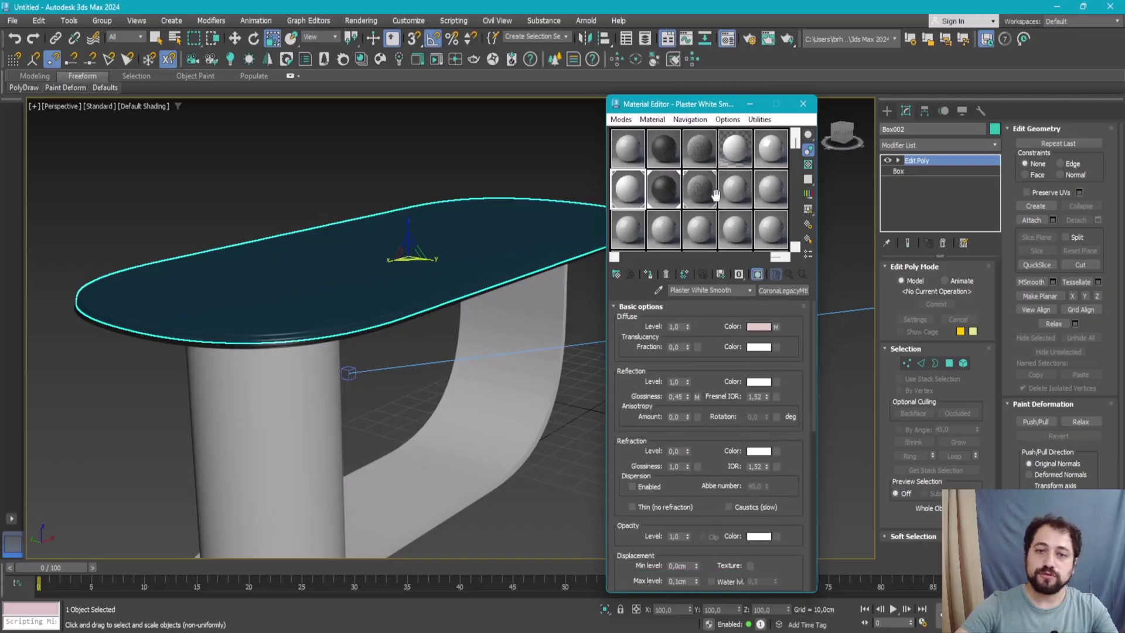
{"action": "left_click", "coordinate": [666, 219]}
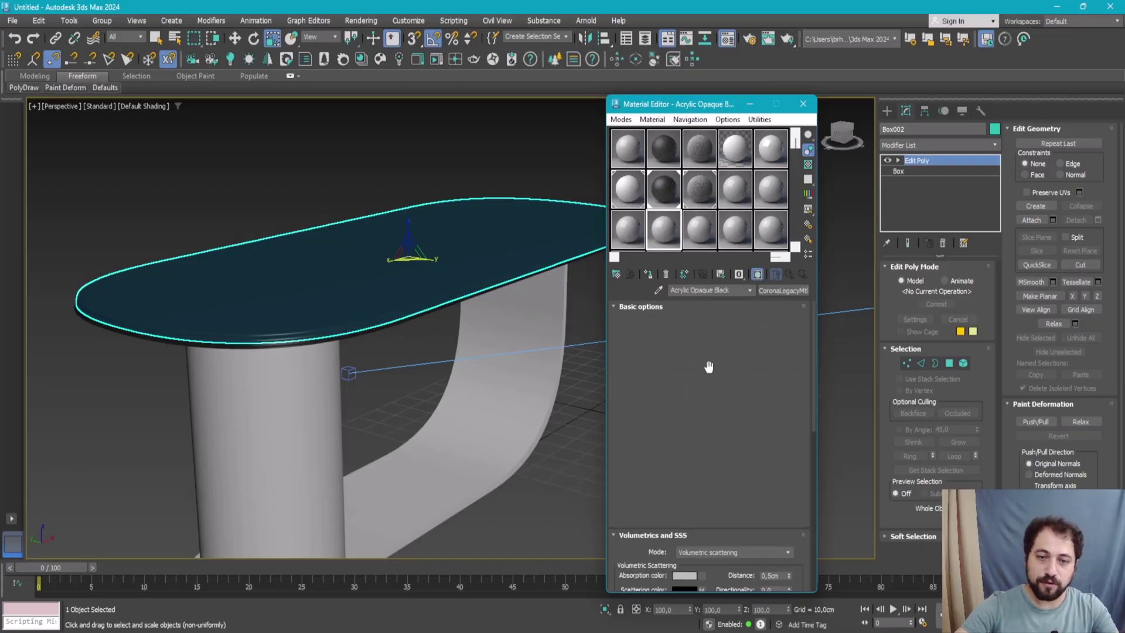
{"action": "left_click", "coordinate": [777, 327]}
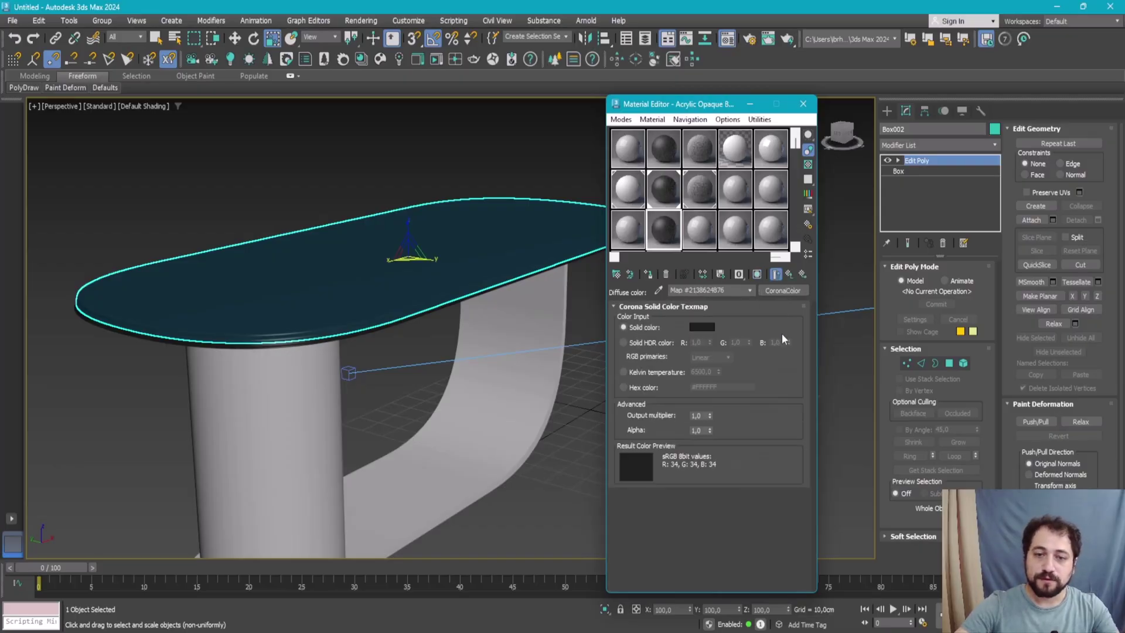
{"action": "left_click", "coordinate": [702, 327]}
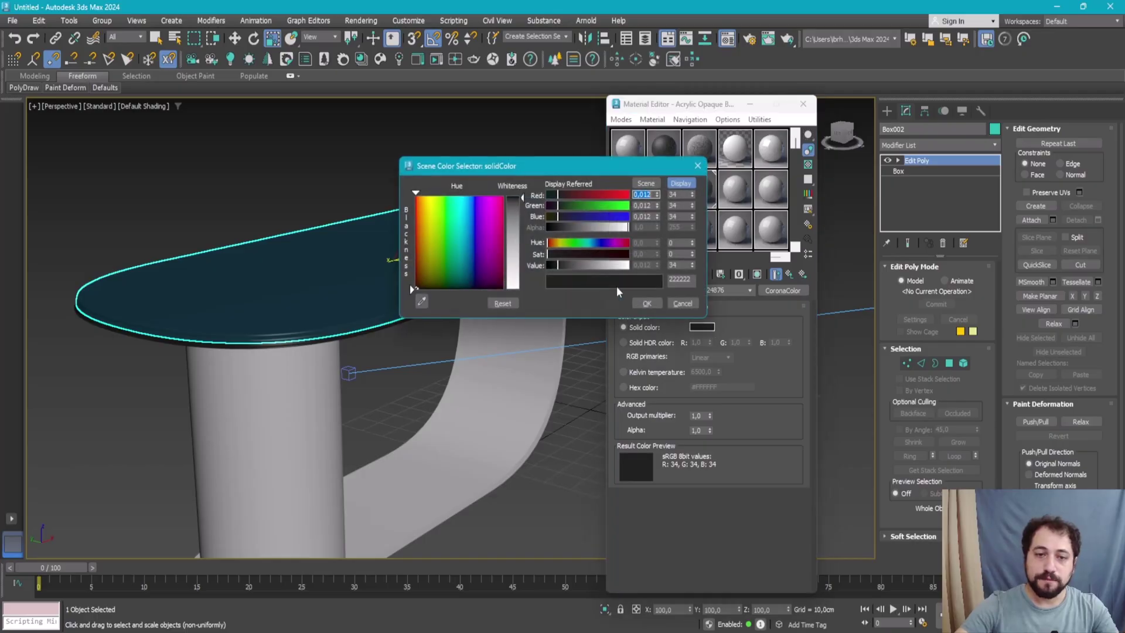
{"action": "left_click", "coordinate": [646, 303]}
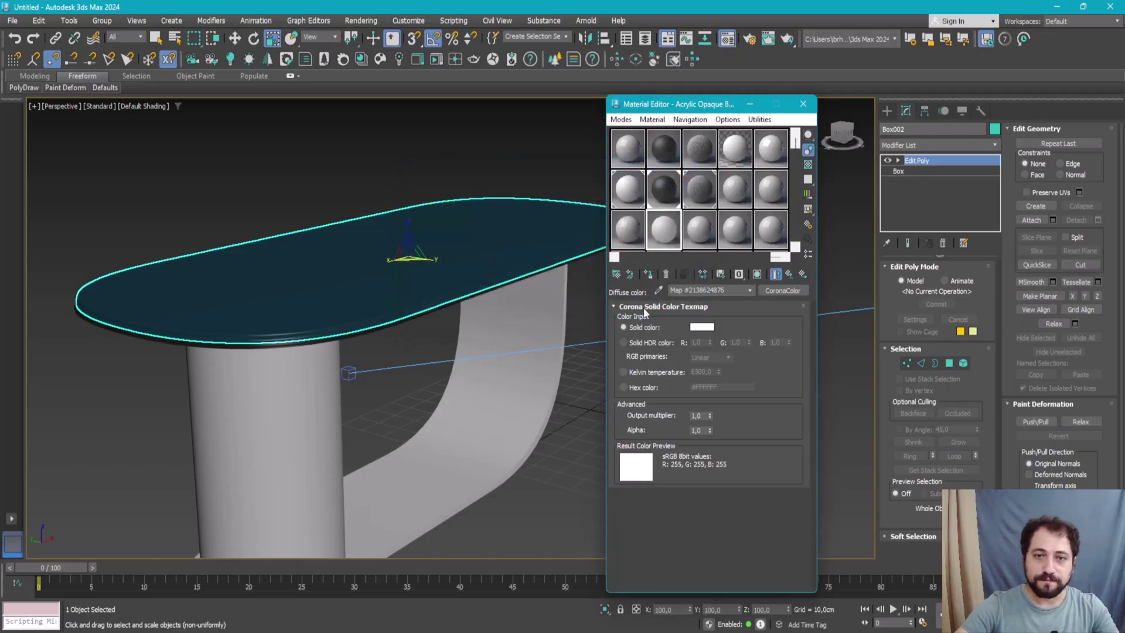
{"action": "left_click", "coordinate": [648, 274]}
{"action": "left_click", "coordinate": [539, 315]}
{"action": "type", "text": "1"}
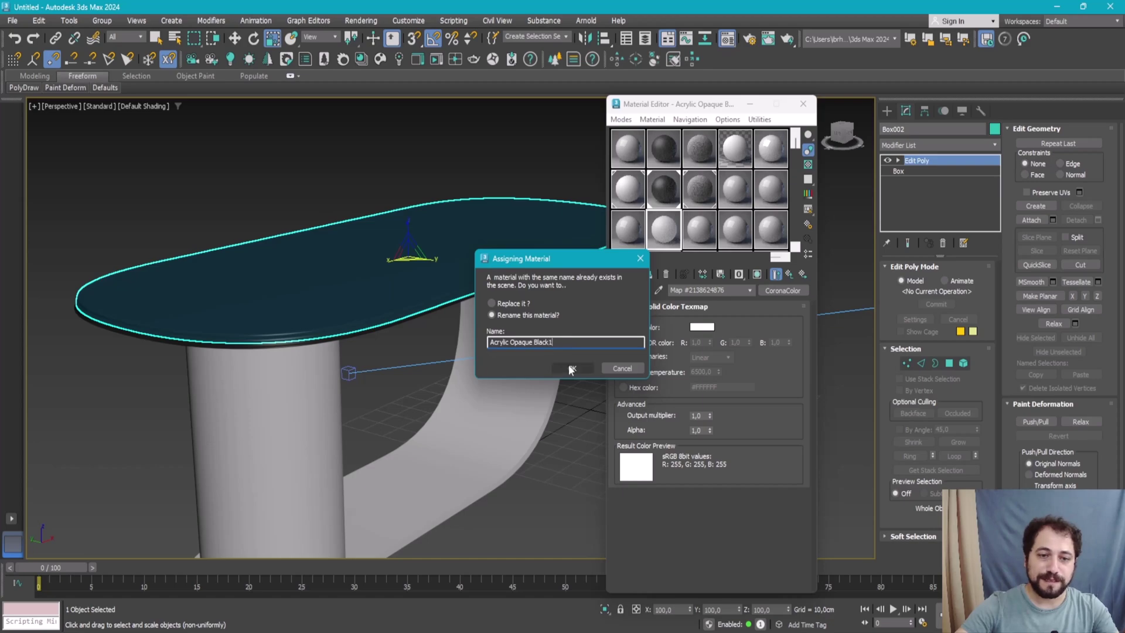
{"action": "left_click", "coordinate": [570, 366]}
- Give the cylinder leg the black Acrylic Opaque Black material
{"action": "left_click", "coordinate": [489, 324]}
{"action": "left_click", "coordinate": [225, 410]}
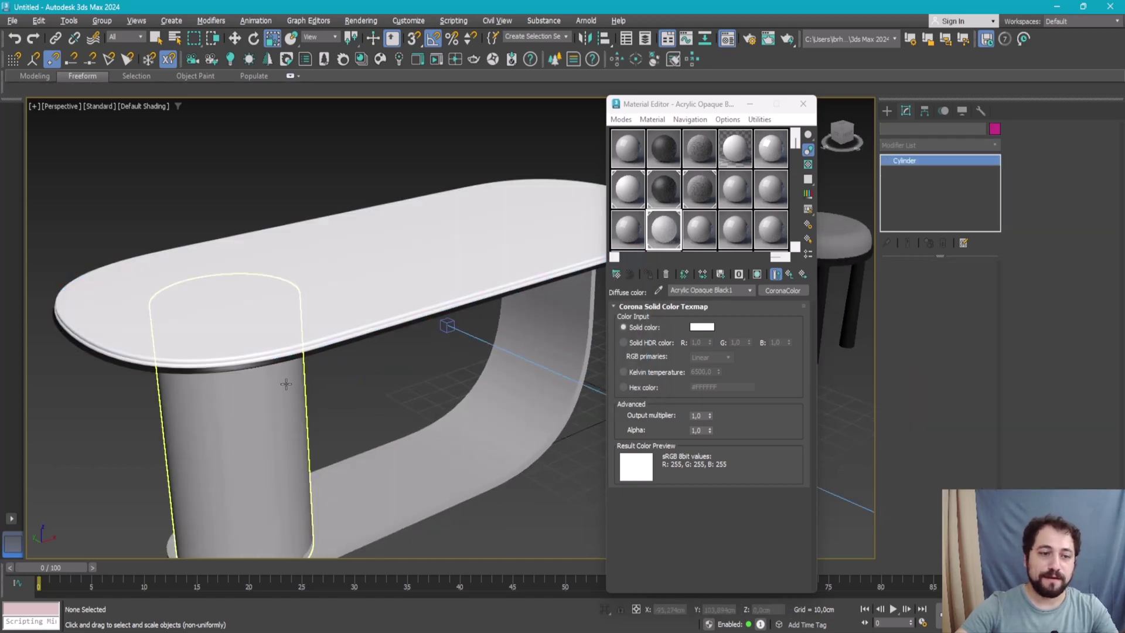
{"action": "left_click", "coordinate": [648, 275]}
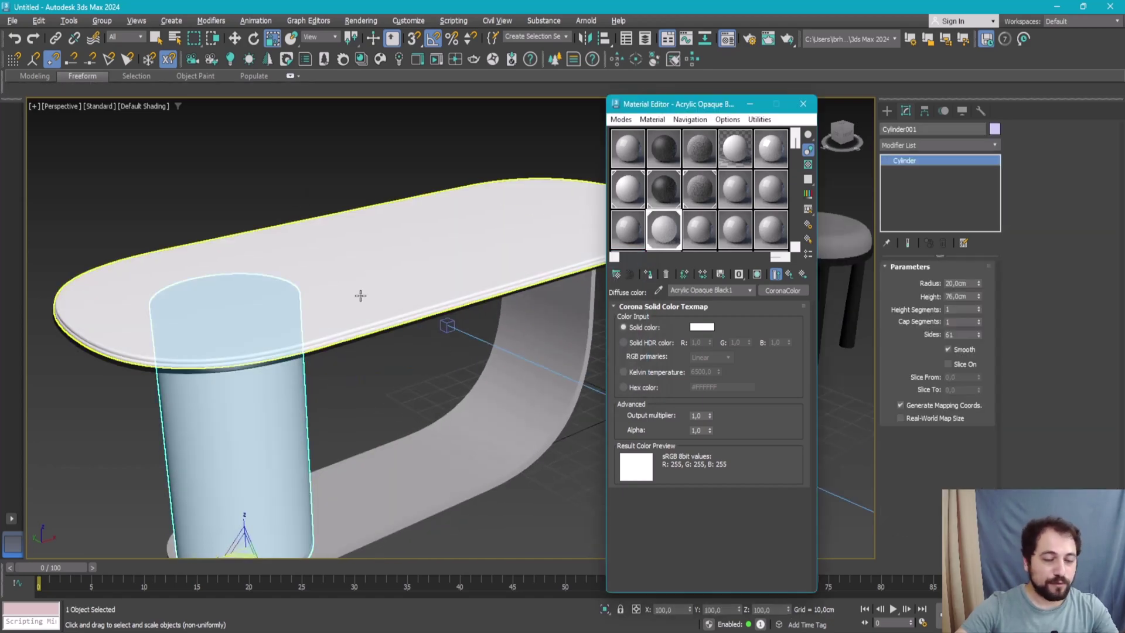
{"action": "left_click", "coordinate": [673, 193]}
{"action": "left_click", "coordinate": [648, 275]}
- Apply the white Acrylic Opaque Black1 material to the curved base
{"action": "left_click", "coordinate": [556, 293]}
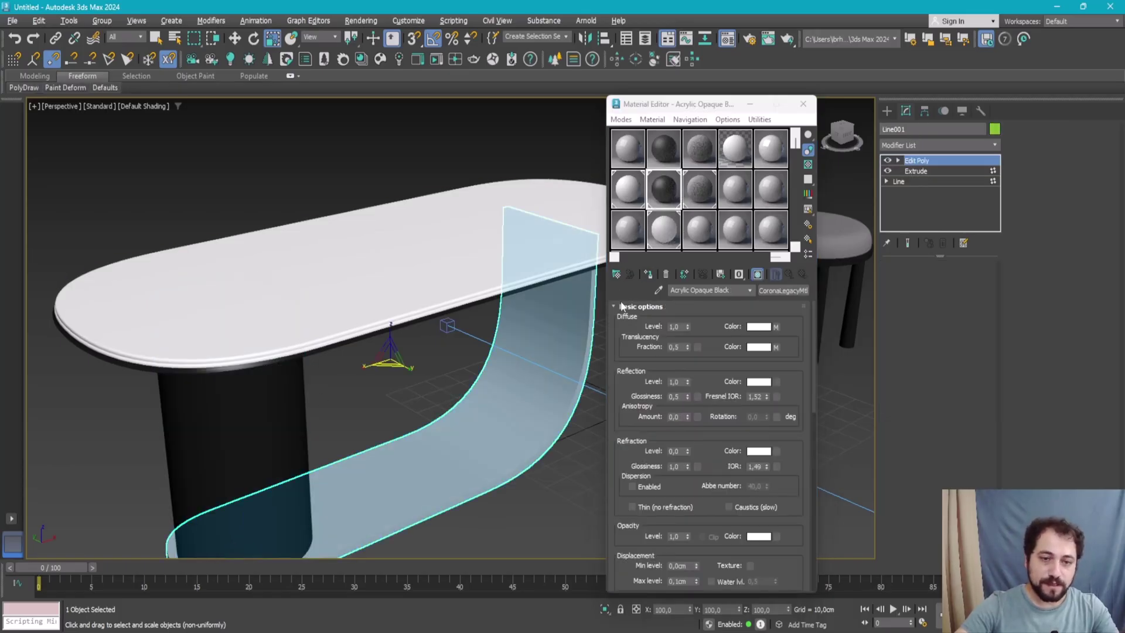
{"action": "left_click", "coordinate": [664, 230]}
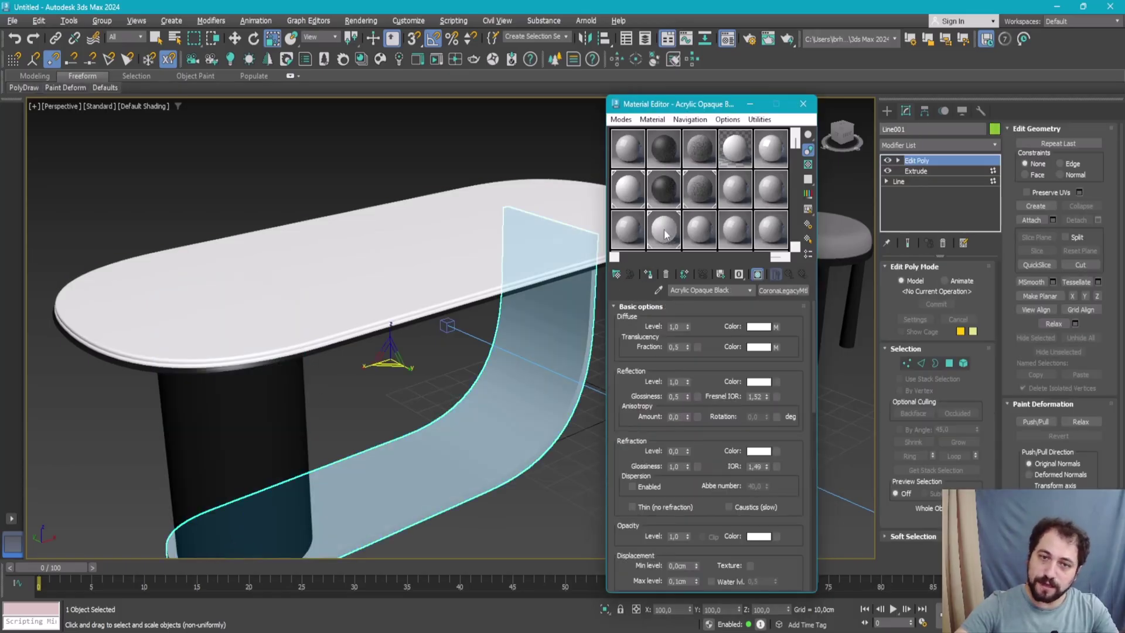
{"action": "left_click", "coordinate": [650, 278]}
{"action": "mouse_move", "coordinate": [515, 271]}
{"action": "middle_mouse_down", "text": "alt"}
{"action": "mouse_move", "coordinate": [412, 255]}
{"action": "mouse_move", "coordinate": [432, 269]}
{"action": "mouse_move", "coordinate": [467, 252]}
{"action": "mouse_move", "coordinate": [371, 287]}
{"action": "mouse_move", "coordinate": [441, 205]}
{"action": "middle_mouse_up", "text": "alt"}
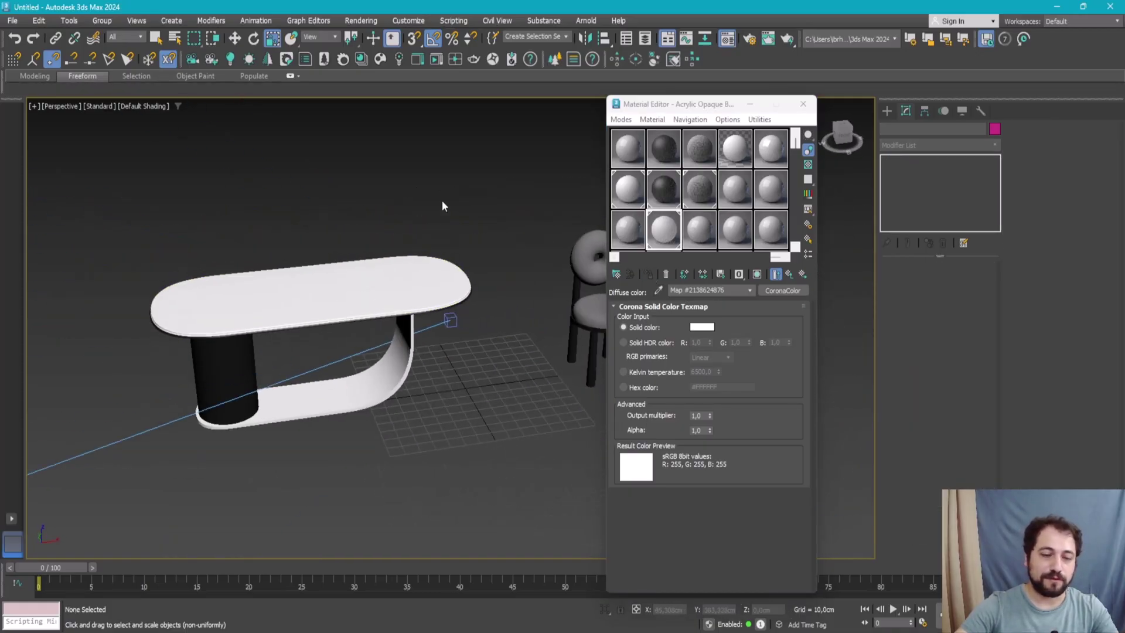
{"action": "left_click", "coordinate": [389, 275]}
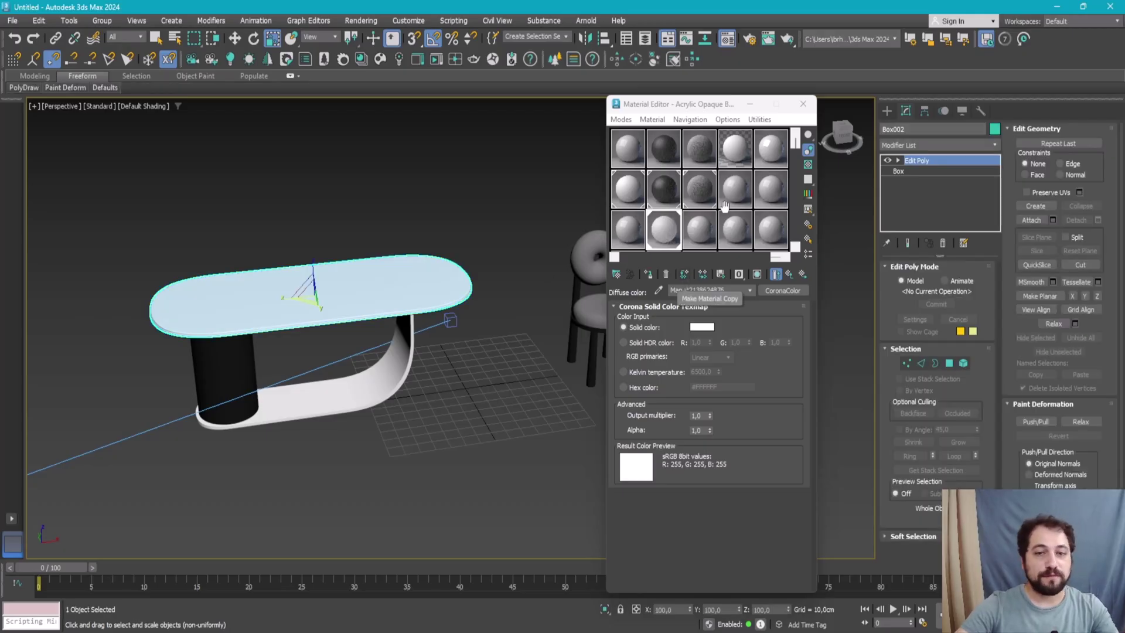
- Drag the white acrylic onto the tabletop and open the Corona library's Stone materials
{"action": "left_click_drag", "start_coordinate": [725, 206], "coordinate": [434, 294]}
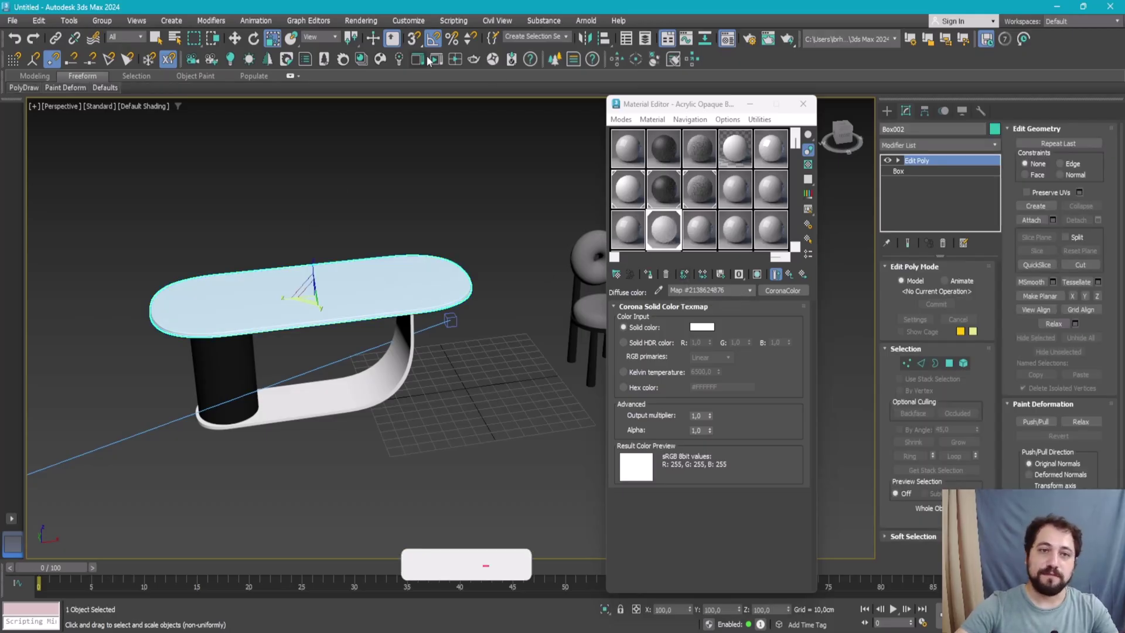
{"action": "left_click", "coordinate": [361, 59]}
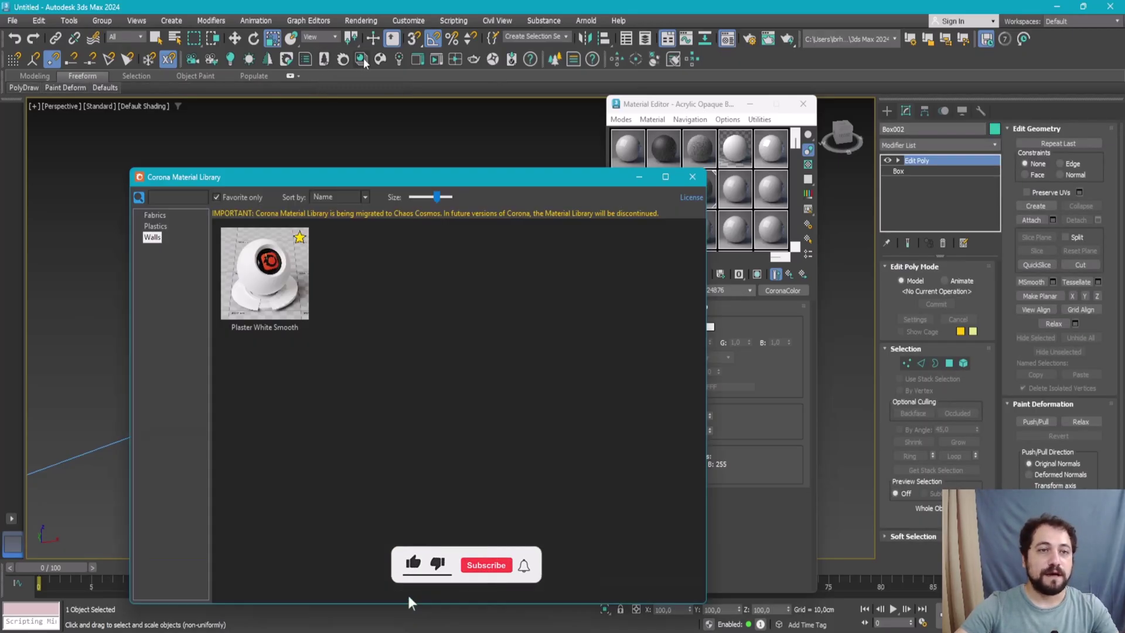
{"action": "left_click", "coordinate": [156, 226]}
{"action": "left_click", "coordinate": [221, 197]}
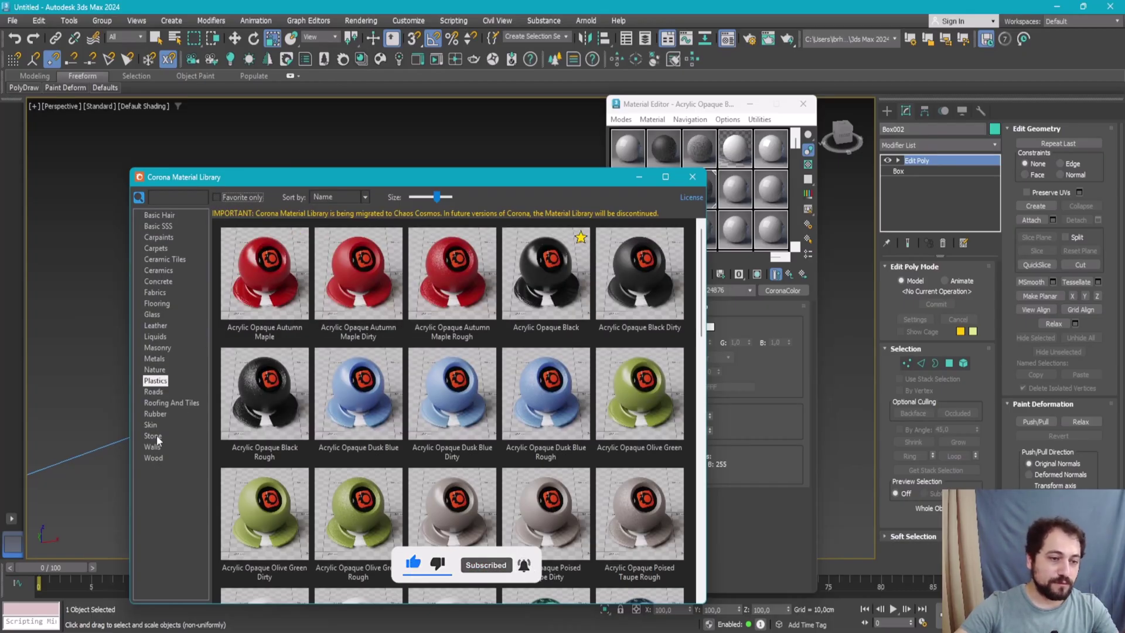
{"action": "left_click", "coordinate": [153, 435]}
{"action": "left_click_drag", "start_coordinate": [701, 293], "coordinate": [699, 474]}
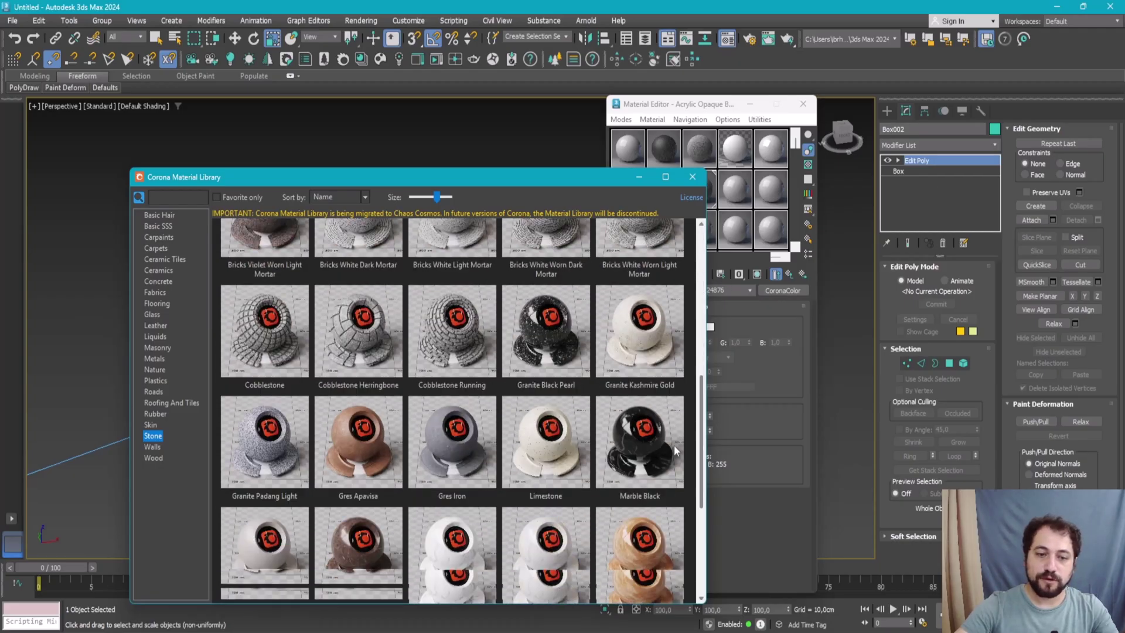
- Preview Marble White and Marble White SSS, then load Marble White into an empty slot
{"action": "double_click", "coordinate": [444, 448]}
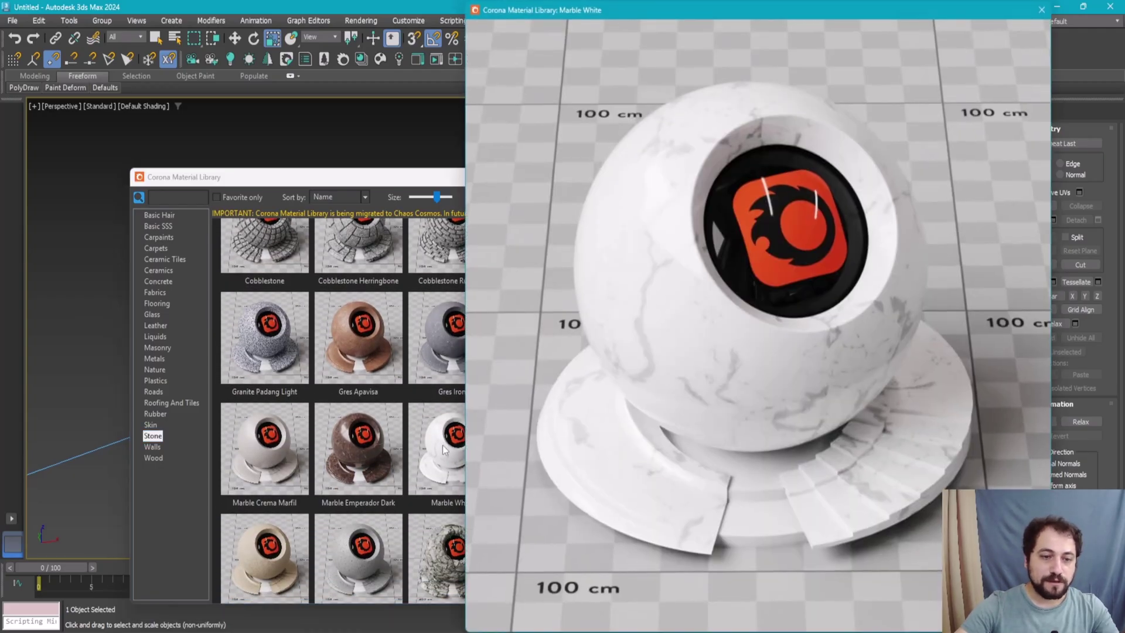
{"action": "left_click", "coordinate": [1042, 9]}
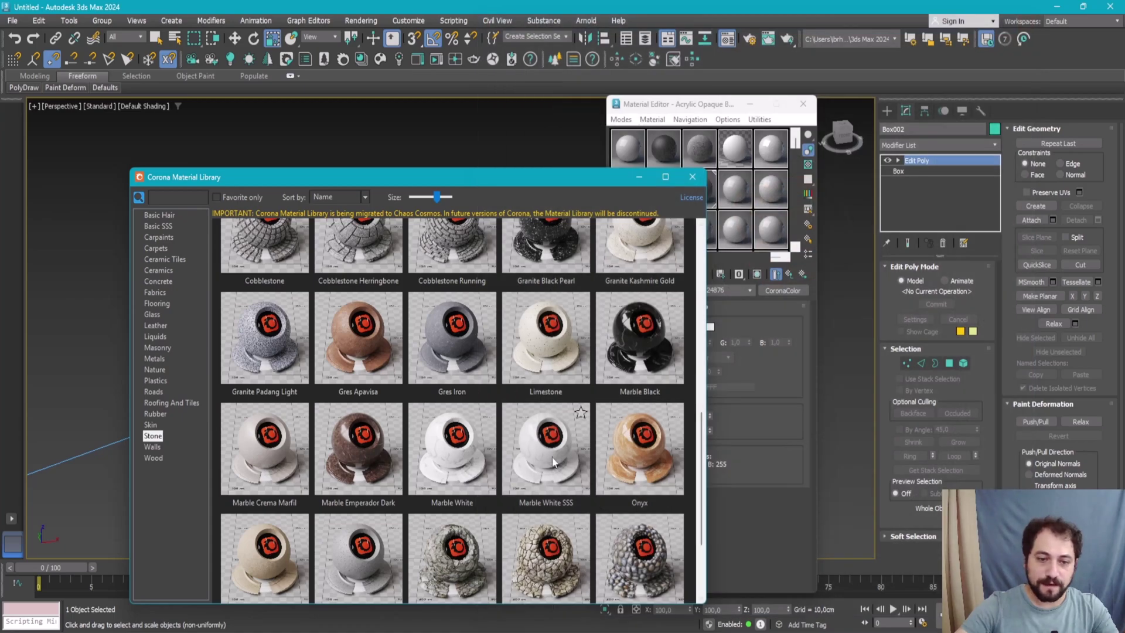
{"action": "double_click", "coordinate": [555, 461]}
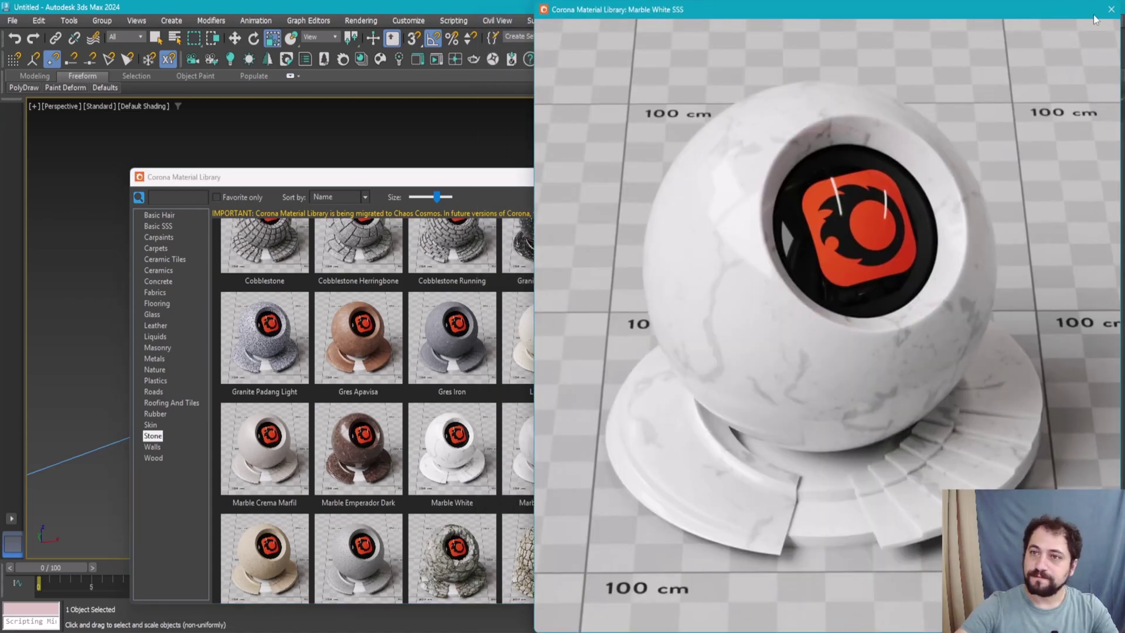
{"action": "left_click", "coordinate": [1110, 9]}
{"action": "scroll", "coordinate": [469, 436], "scroll_direction": "down", "scroll_amount": 1}
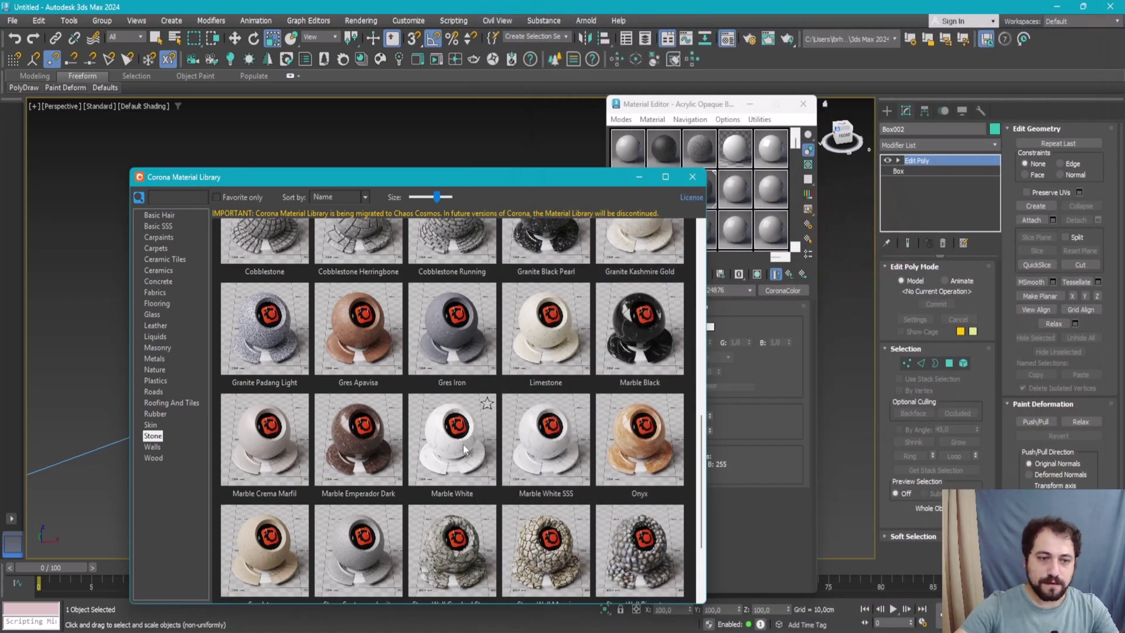
{"action": "left_click", "coordinate": [741, 192]}
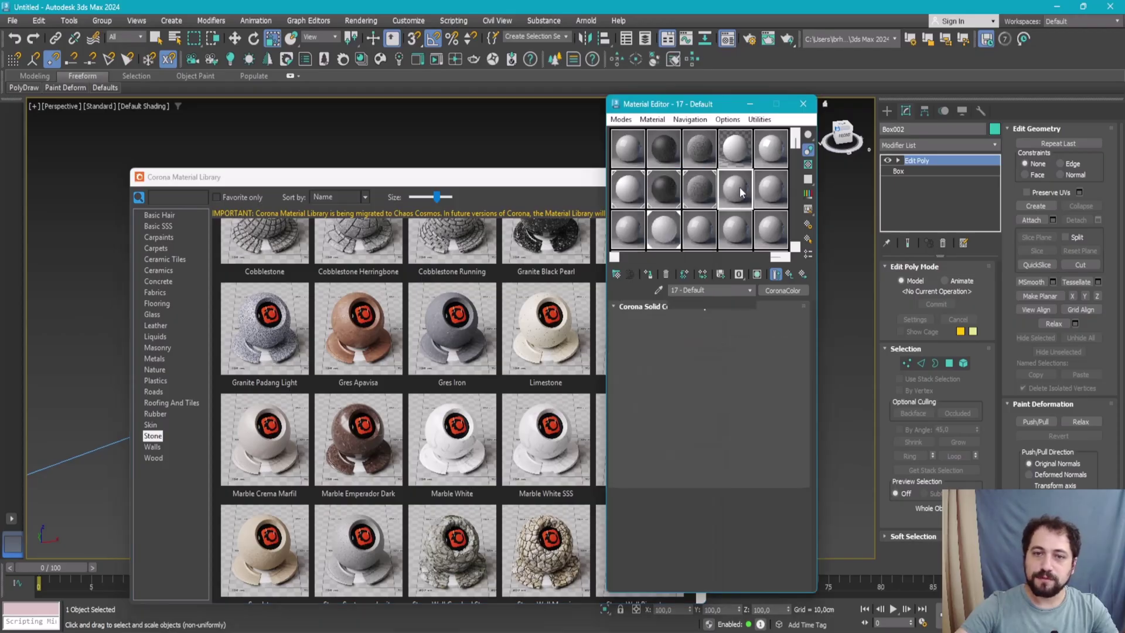
{"action": "double_click", "coordinate": [452, 445]}
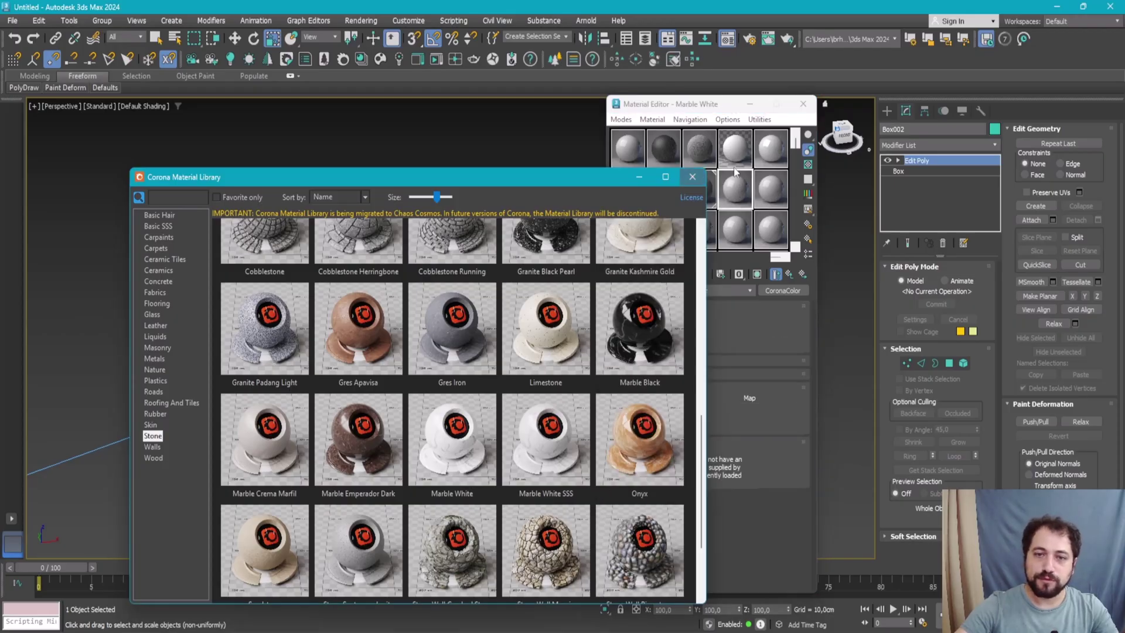
{"action": "left_click", "coordinate": [695, 178]}
- Reselect the marble table top and add an Unwrap UVW modifier above its Edit Poly
{"action": "left_click", "coordinate": [389, 207]}
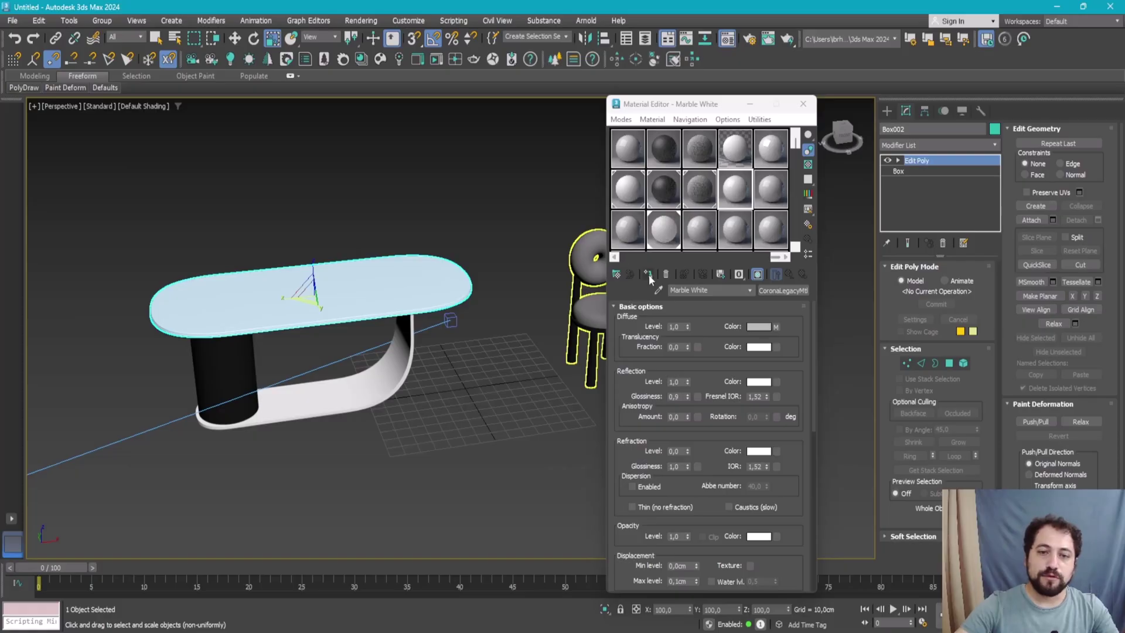
{"action": "scroll", "coordinate": [302, 303], "scroll_direction": "up", "scroll_amount": 2}
{"action": "scroll", "coordinate": [302, 303], "scroll_direction": "up", "scroll_amount": 2}
{"action": "scroll", "coordinate": [300, 304], "scroll_direction": "up", "scroll_amount": 4}
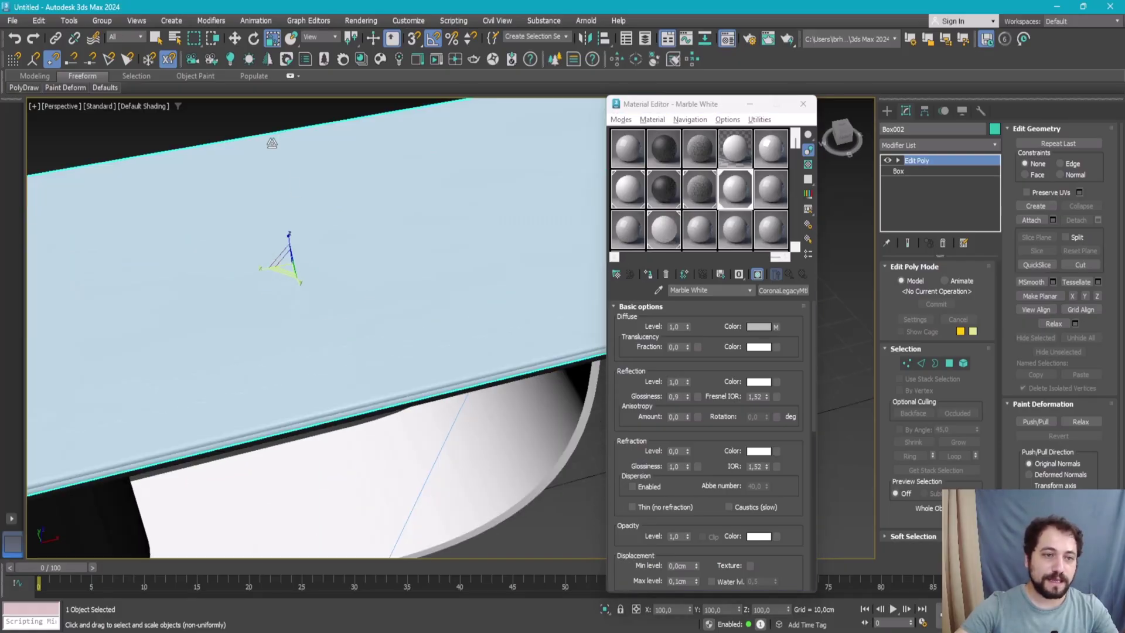
{"action": "key", "text": "z"}
{"action": "left_click", "coordinate": [327, 116]}
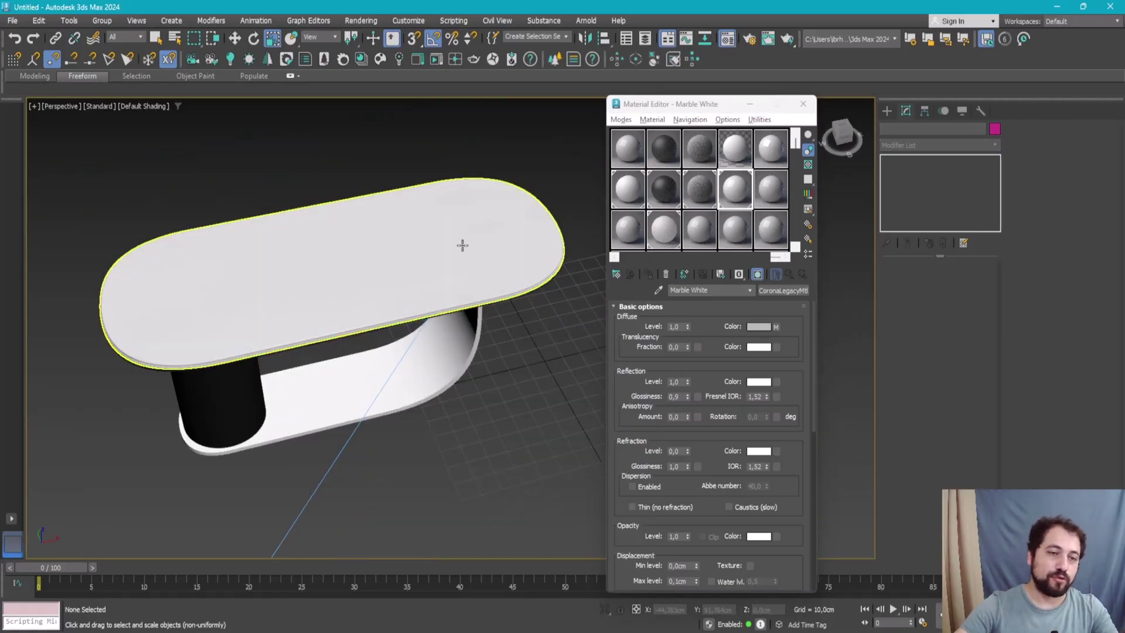
{"action": "left_click", "coordinate": [470, 231]}
{"action": "left_click", "coordinate": [935, 146]}
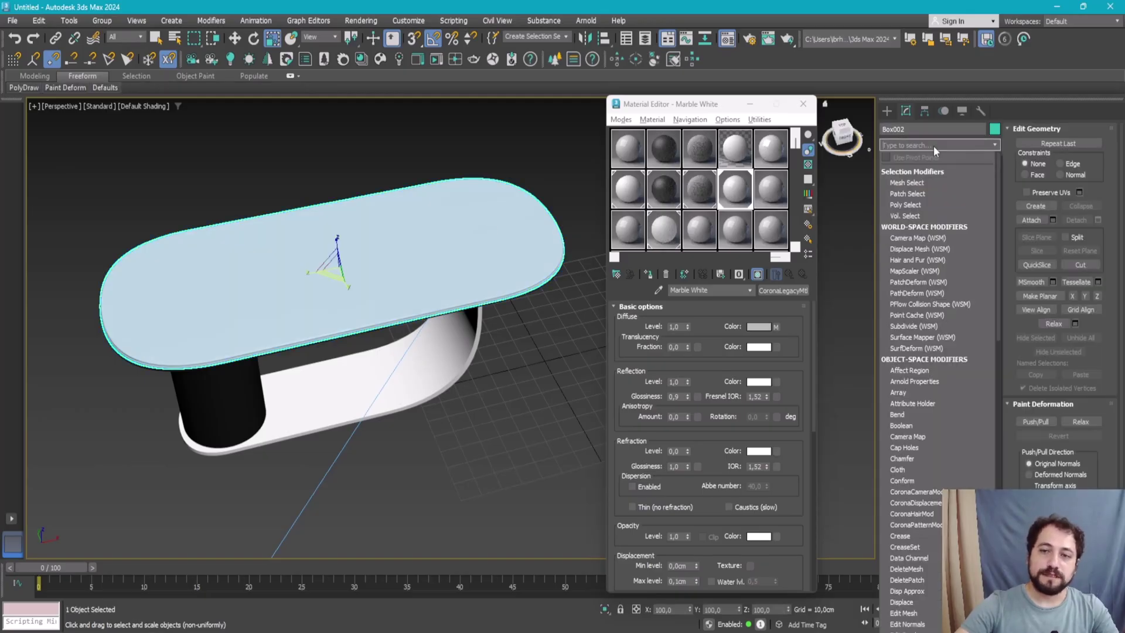
{"action": "type", "text": "u"}
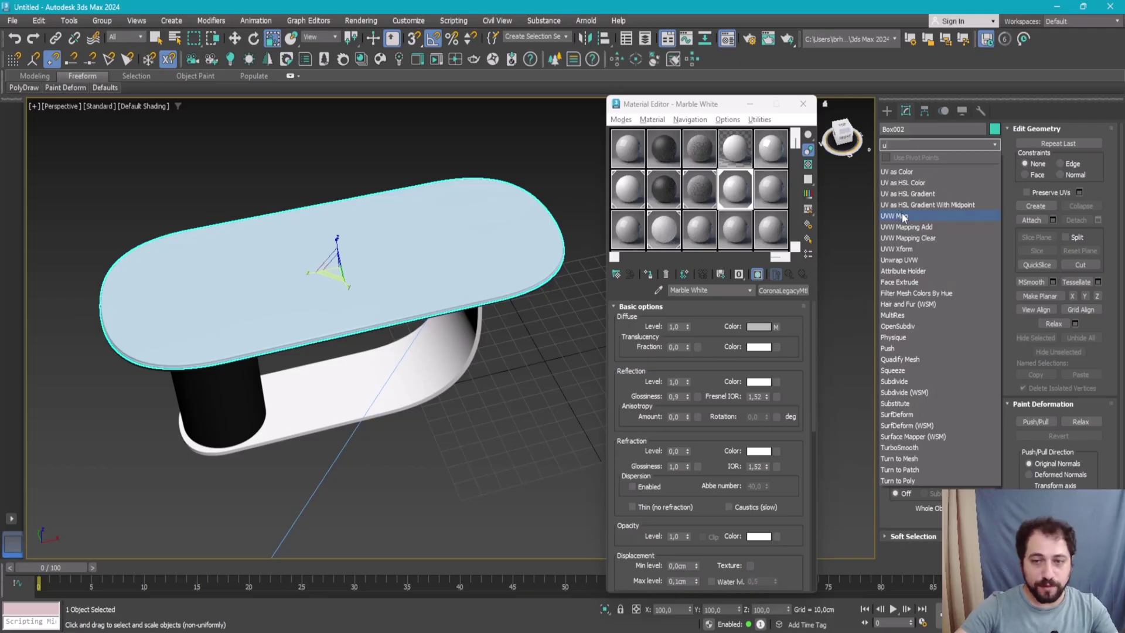
{"action": "left_click", "coordinate": [899, 260]}
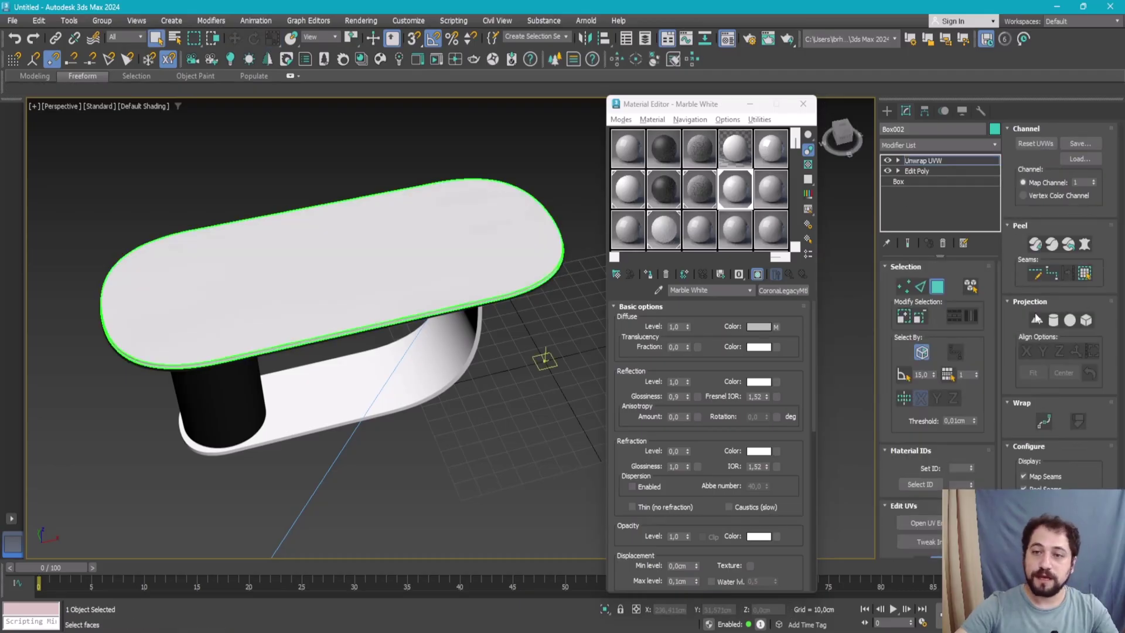
- Open the table top's UV editor, select all its UVs and apply a Planar projection
{"action": "left_click", "coordinate": [931, 525]}
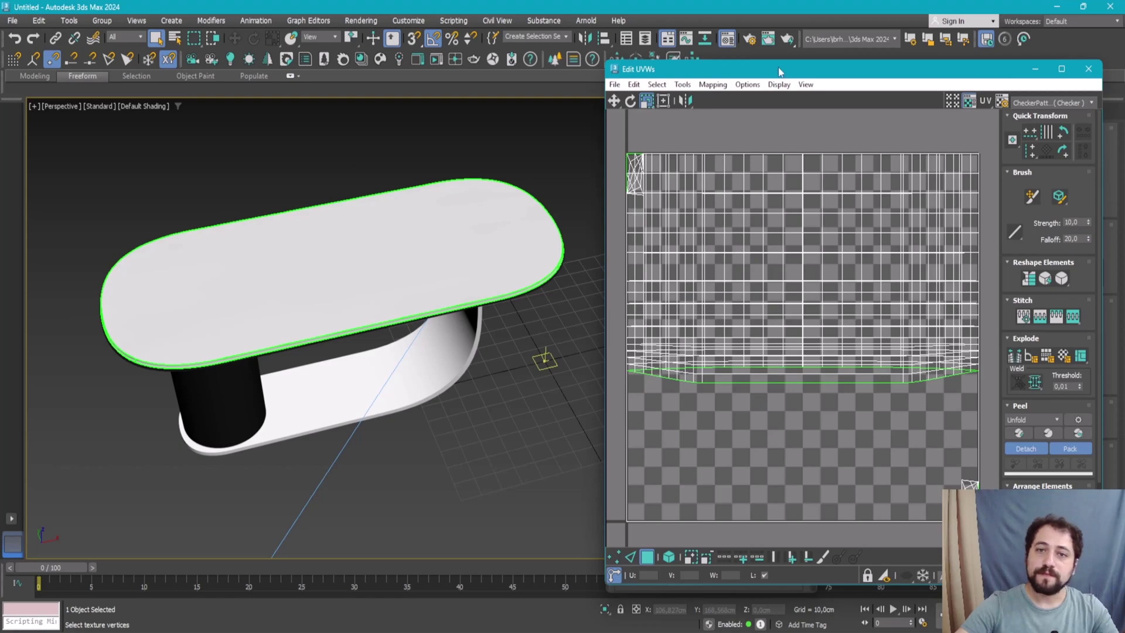
{"action": "left_click_drag", "start_coordinate": [779, 72], "coordinate": [708, 71]}
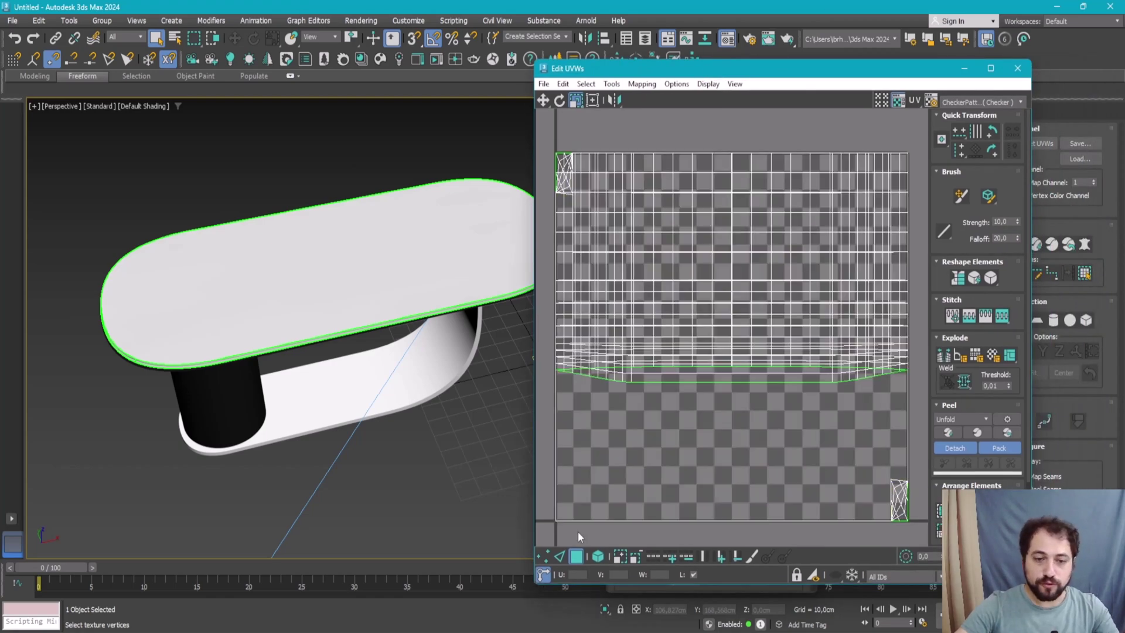
{"action": "left_click", "coordinate": [741, 384]}
{"action": "scroll", "coordinate": [782, 368], "scroll_direction": "down", "scroll_amount": 5}
{"action": "mouse_move", "coordinate": [359, 298]}
{"action": "middle_mouse_down", "text": "alt"}
{"action": "mouse_move", "coordinate": [351, 258]}
{"action": "mouse_move", "coordinate": [363, 292]}
{"action": "middle_mouse_up", "text": "alt"}
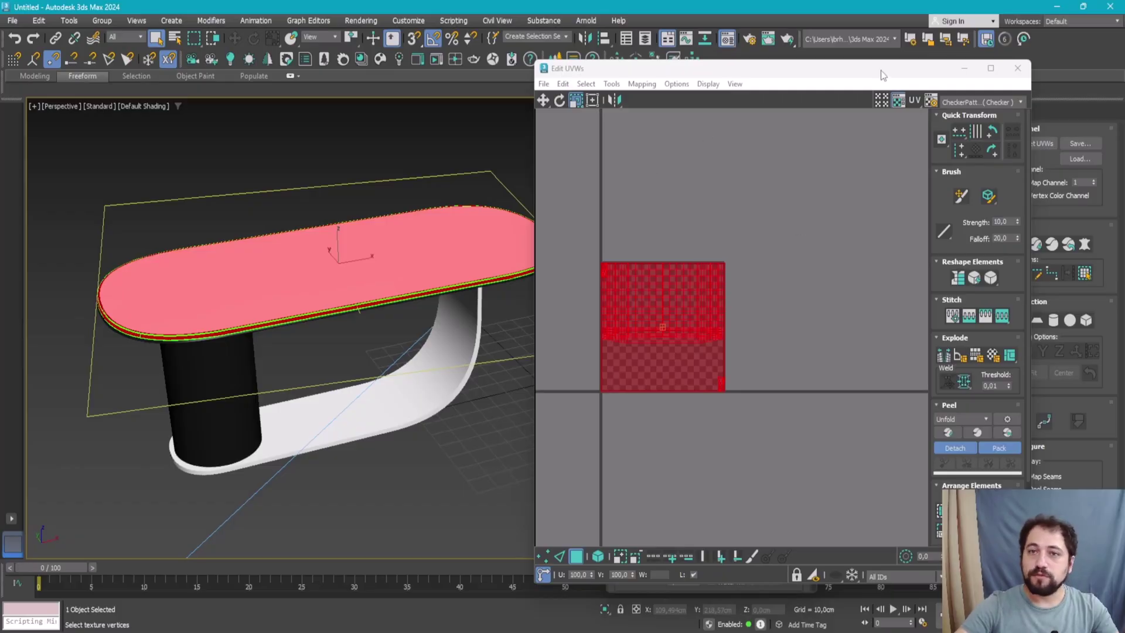
{"action": "left_click_drag", "start_coordinate": [883, 75], "coordinate": [730, 76]}
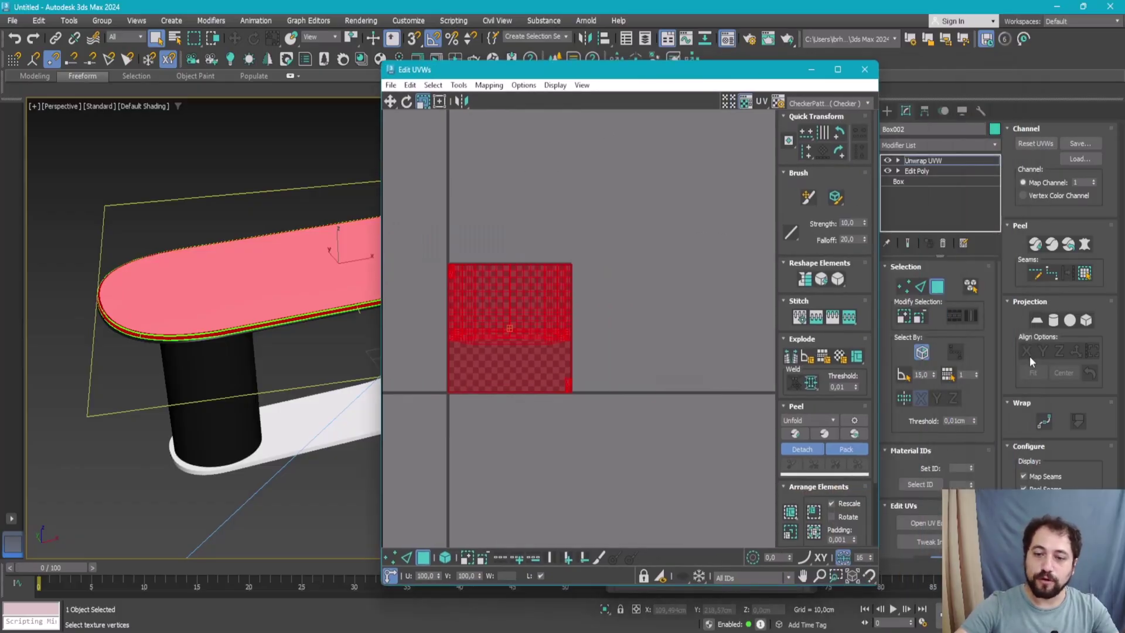
{"action": "scroll", "coordinate": [802, 402], "scroll_direction": "down", "scroll_amount": 1}
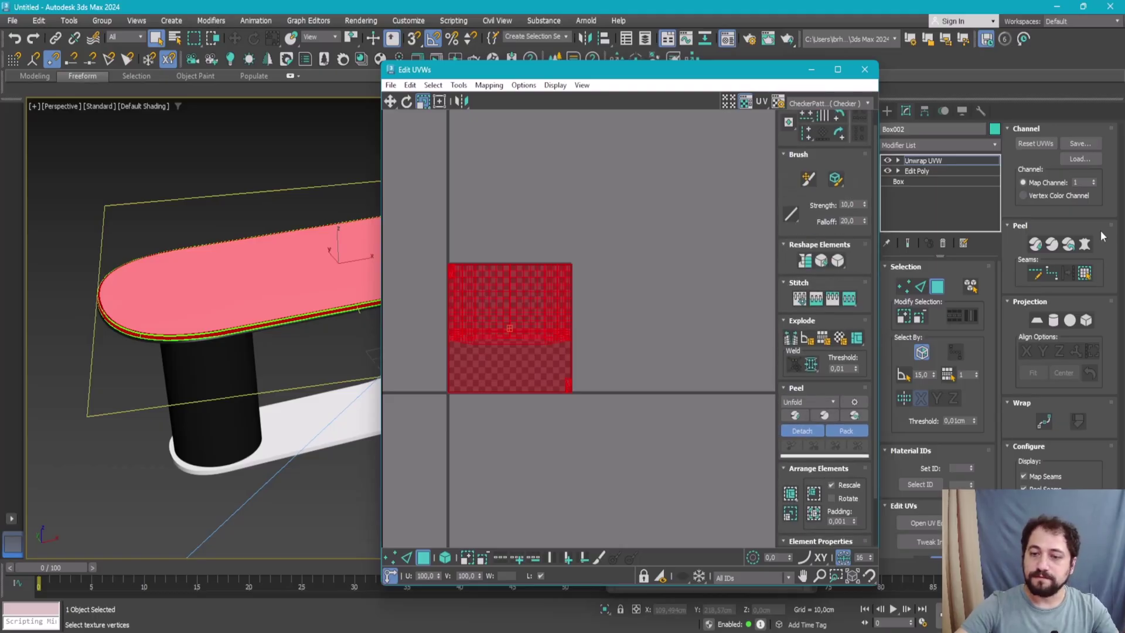
{"action": "left_click_drag", "start_coordinate": [933, 572], "coordinate": [933, 545]}
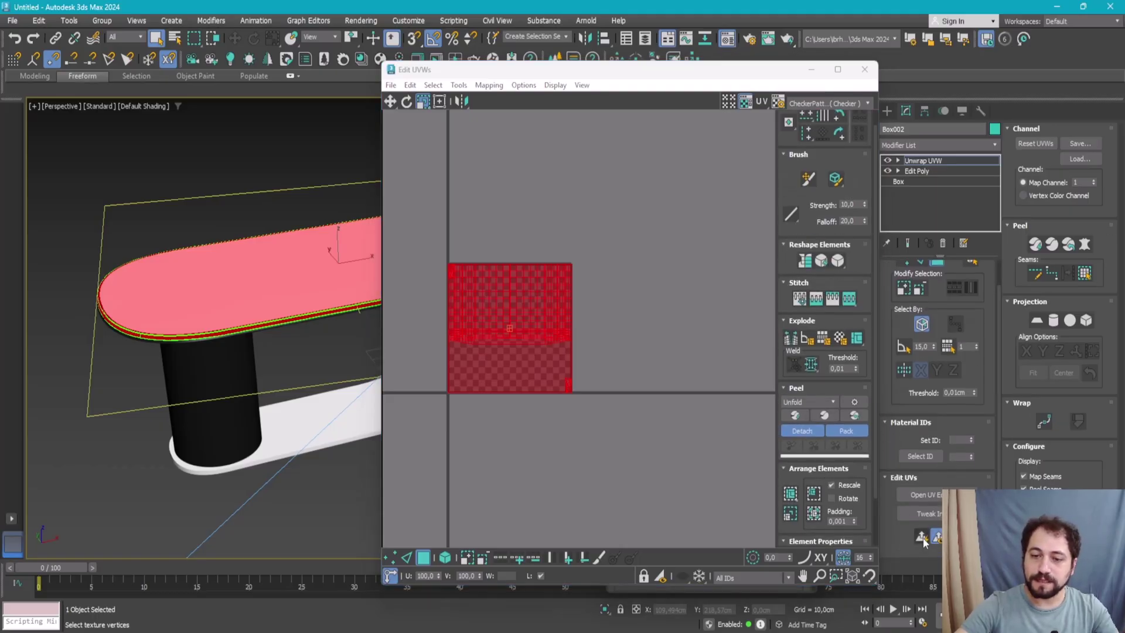
{"action": "left_click", "coordinate": [922, 536]}
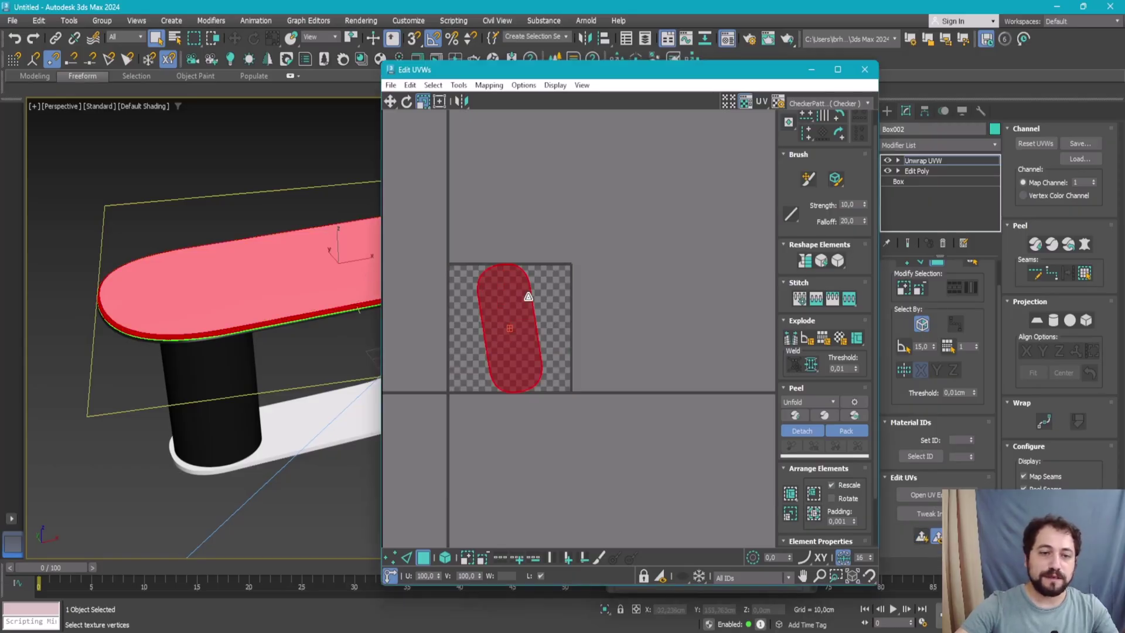
- Select the table top's upper faces and Quick Peel them into a pill-shaped UV shell
{"action": "left_click", "coordinate": [303, 199]}
{"action": "scroll", "coordinate": [308, 267], "scroll_direction": "up", "scroll_amount": 3}
{"action": "left_click", "coordinate": [261, 306]}
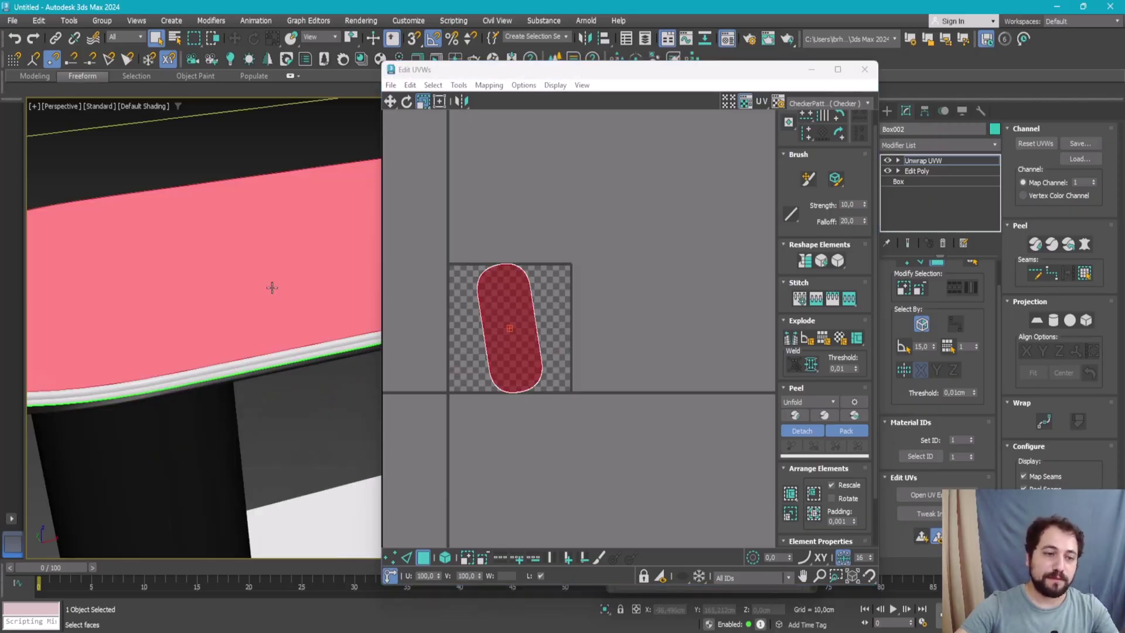
{"action": "middle_click_drag", "start_coordinate": [272, 289], "coordinate": [271, 254], "text": "alt"}
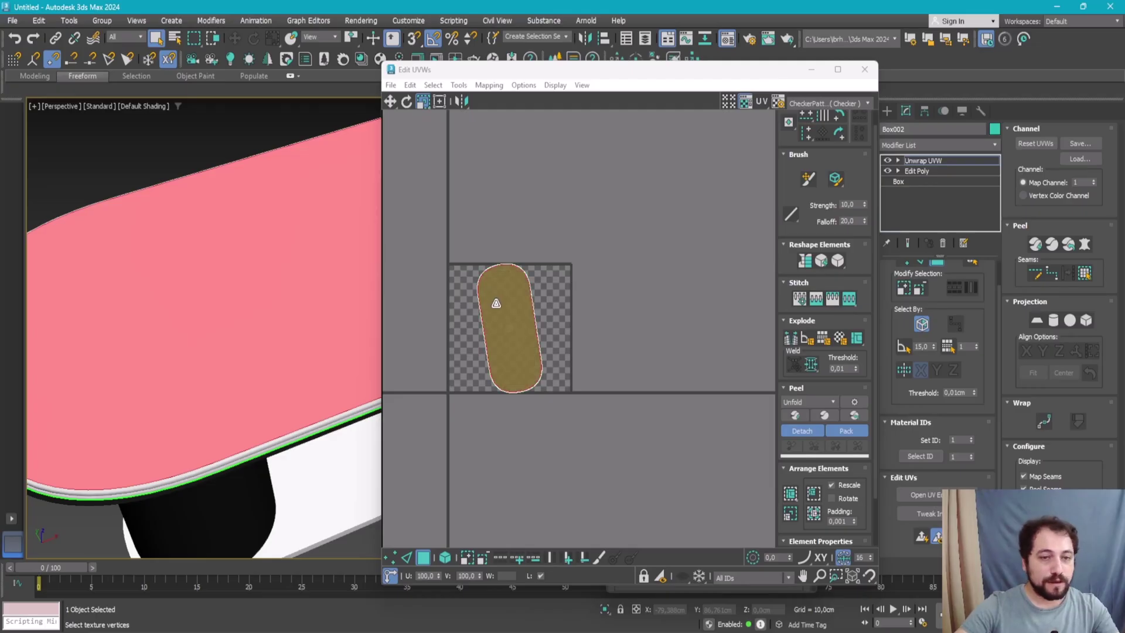
{"action": "left_click", "coordinate": [624, 421]}
{"action": "key", "text": "ctrl+z"}
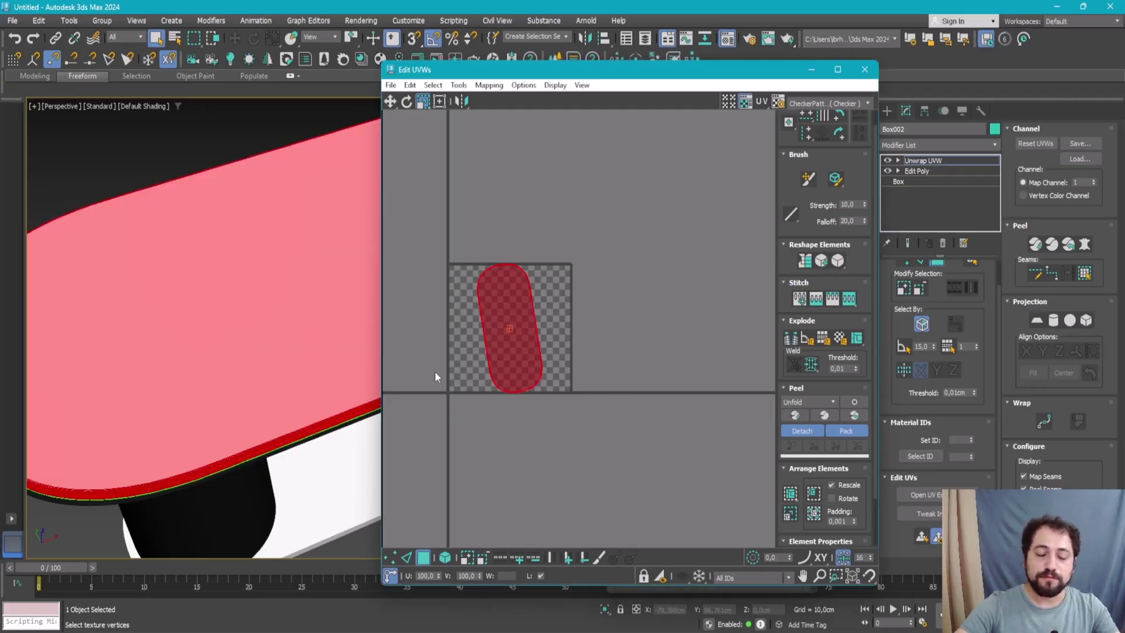
{"action": "middle_click_drag", "start_coordinate": [288, 434], "coordinate": [288, 375], "text": "alt"}
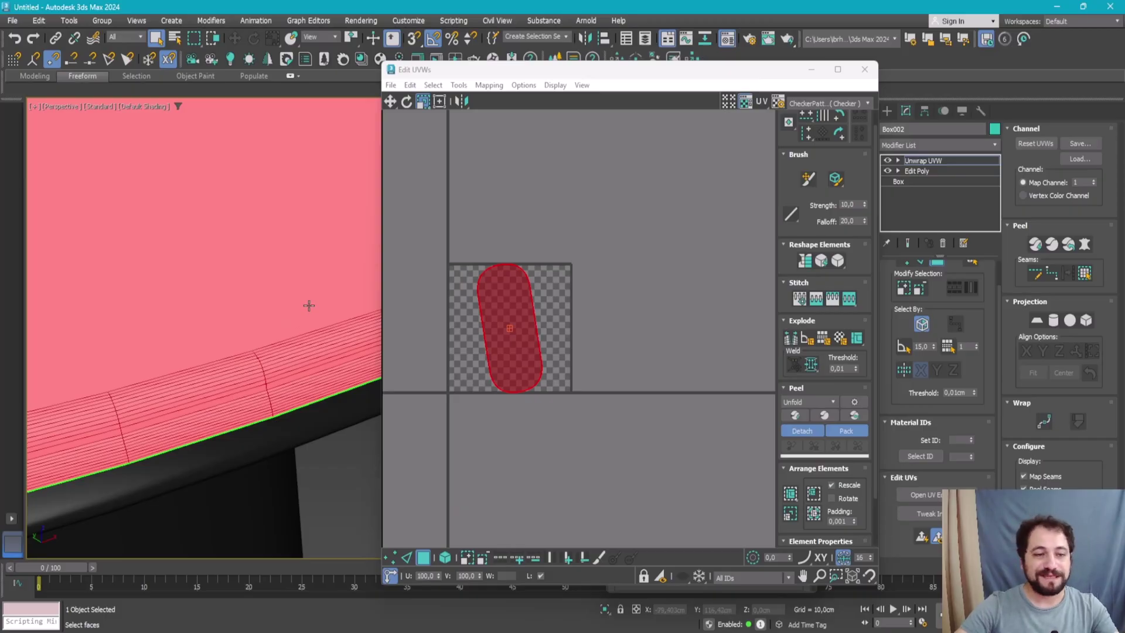
{"action": "left_click", "coordinate": [803, 413]}
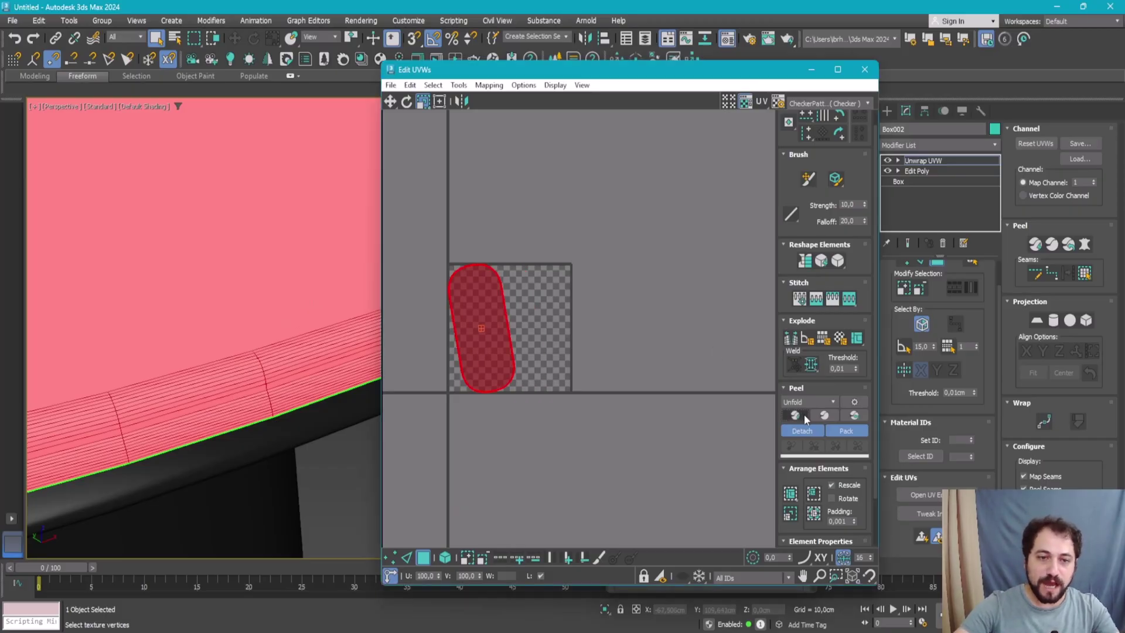
{"action": "left_click", "coordinate": [639, 381]}
{"action": "scroll", "coordinate": [483, 374], "scroll_direction": "up", "scroll_amount": 3}
{"action": "left_click", "coordinate": [485, 371]}
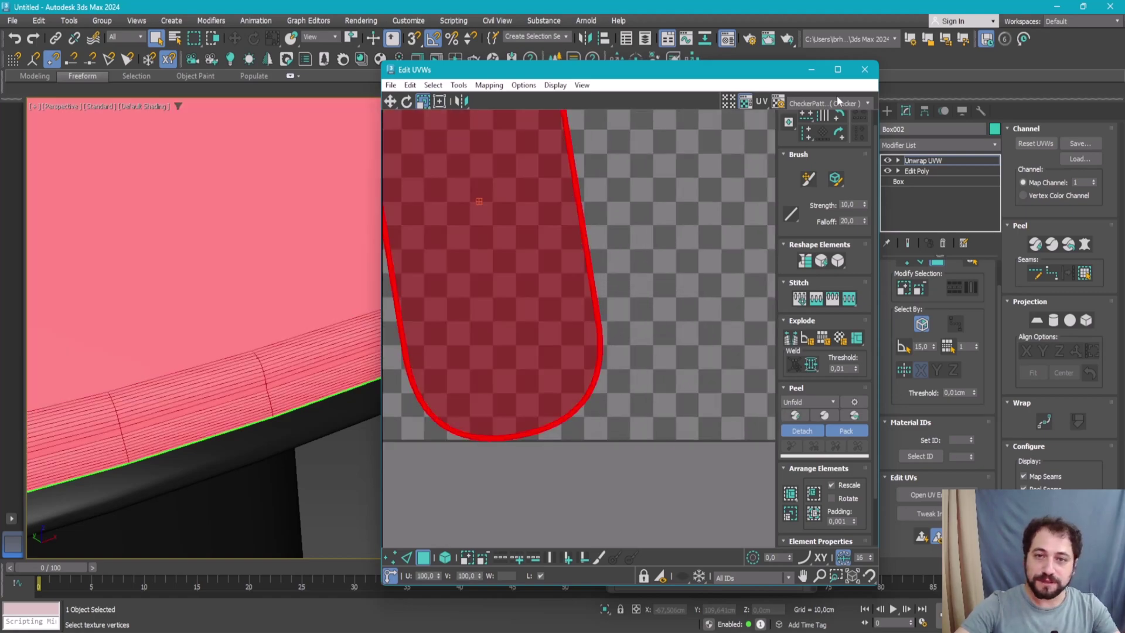
- Switch the UV preview to the numbered Texture Checker and select the table top's shell
{"action": "left_click", "coordinate": [835, 104]}
{"action": "left_click", "coordinate": [835, 114]}
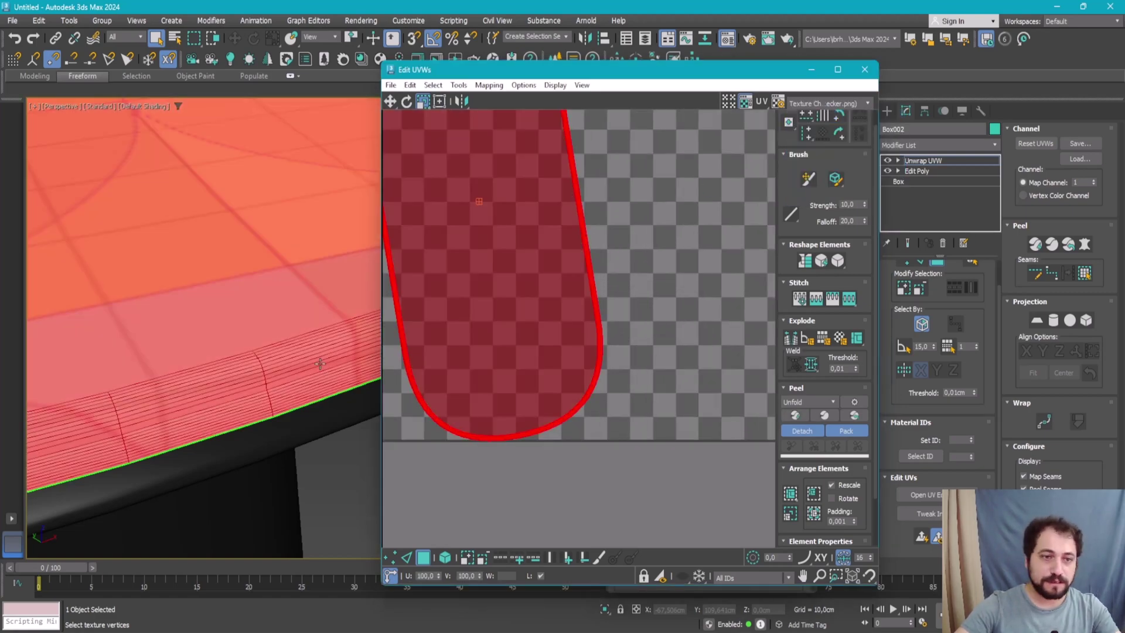
{"action": "scroll", "coordinate": [314, 342], "scroll_direction": "down", "scroll_amount": 5}
{"action": "middle_click_drag", "start_coordinate": [315, 341], "coordinate": [231, 299], "text": "alt"}
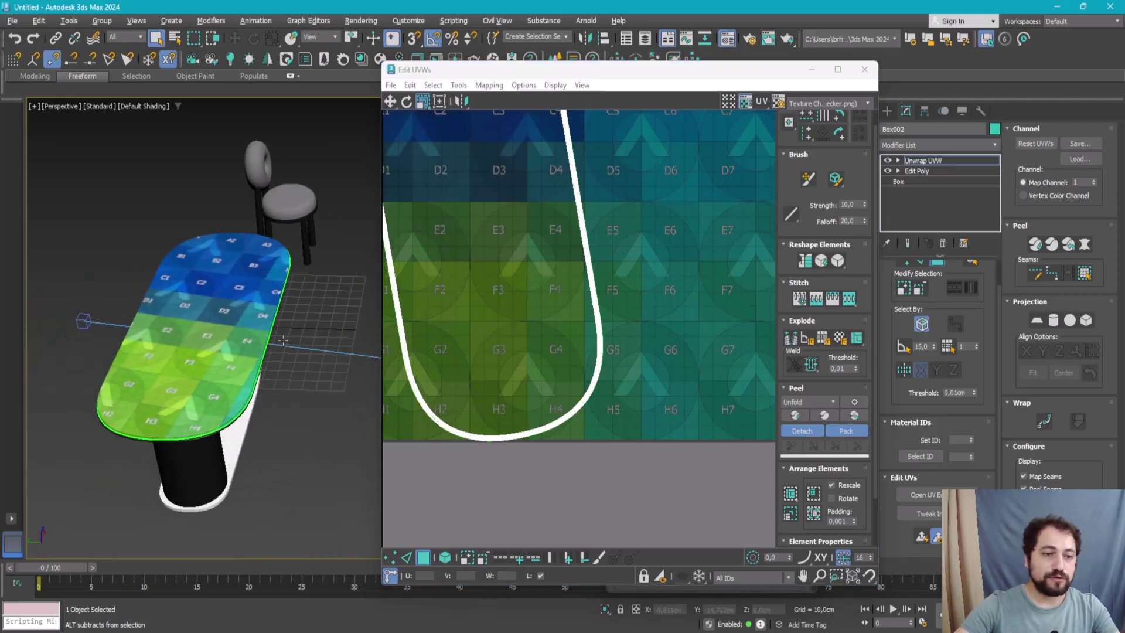
{"action": "left_click", "coordinate": [232, 299]}
{"action": "scroll", "coordinate": [539, 389], "scroll_direction": "down", "scroll_amount": 5}
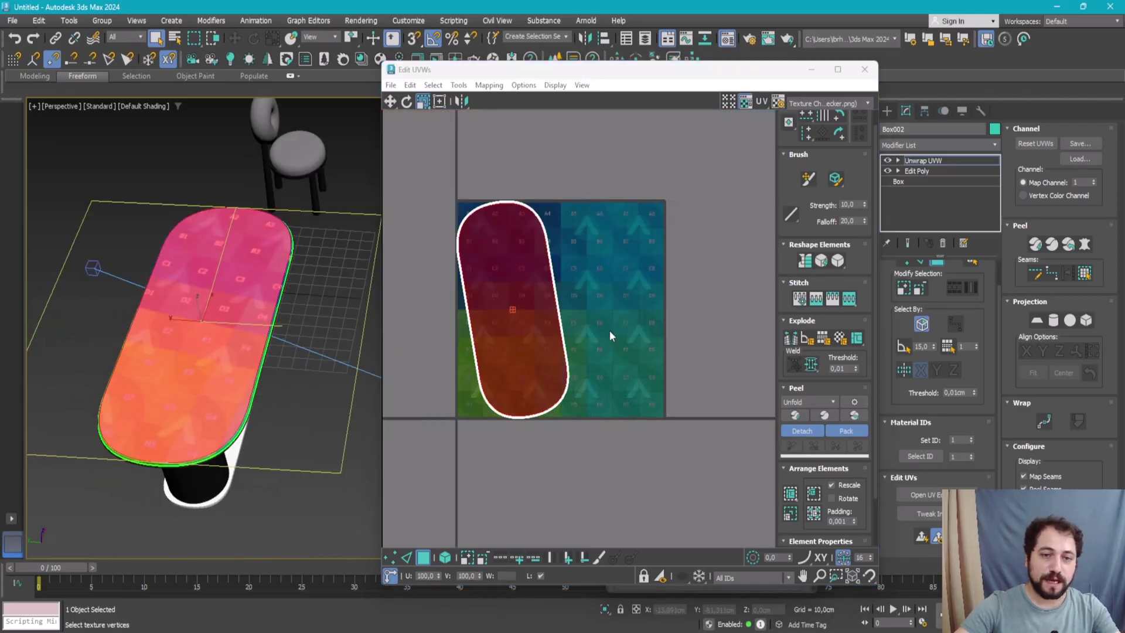
{"action": "left_click", "coordinate": [513, 329]}
{"action": "left_click", "coordinate": [586, 298]}
- Rotate the table top's UV shell to stand vertically upright
{"action": "left_click", "coordinate": [554, 397]}
{"action": "key", "text": "e"}
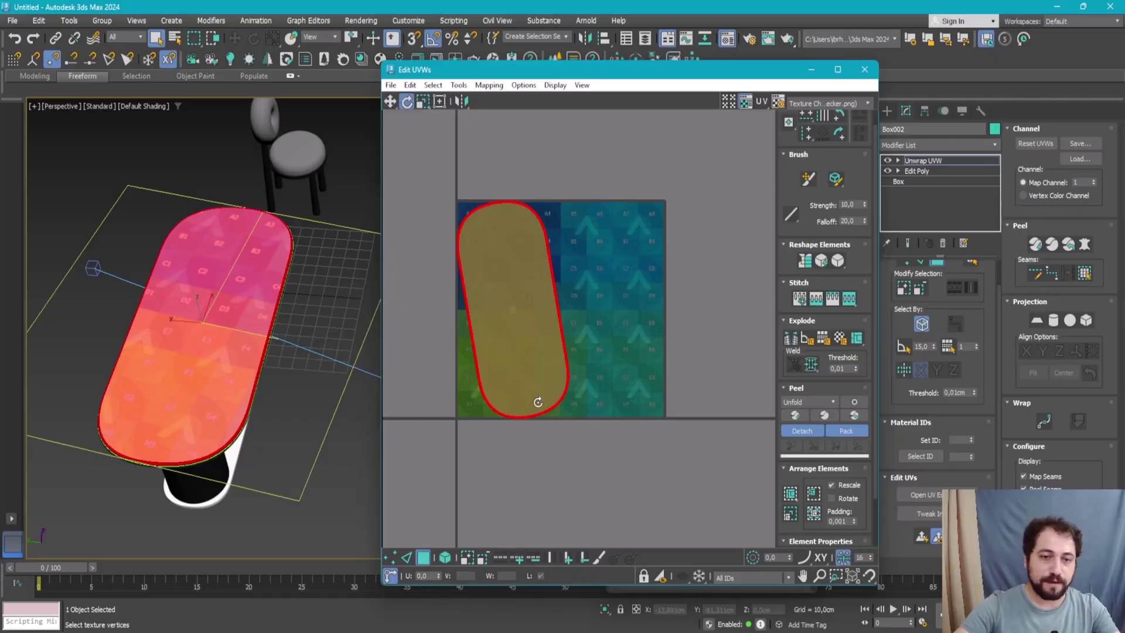
{"action": "left_click_drag", "start_coordinate": [562, 402], "coordinate": [523, 410]}
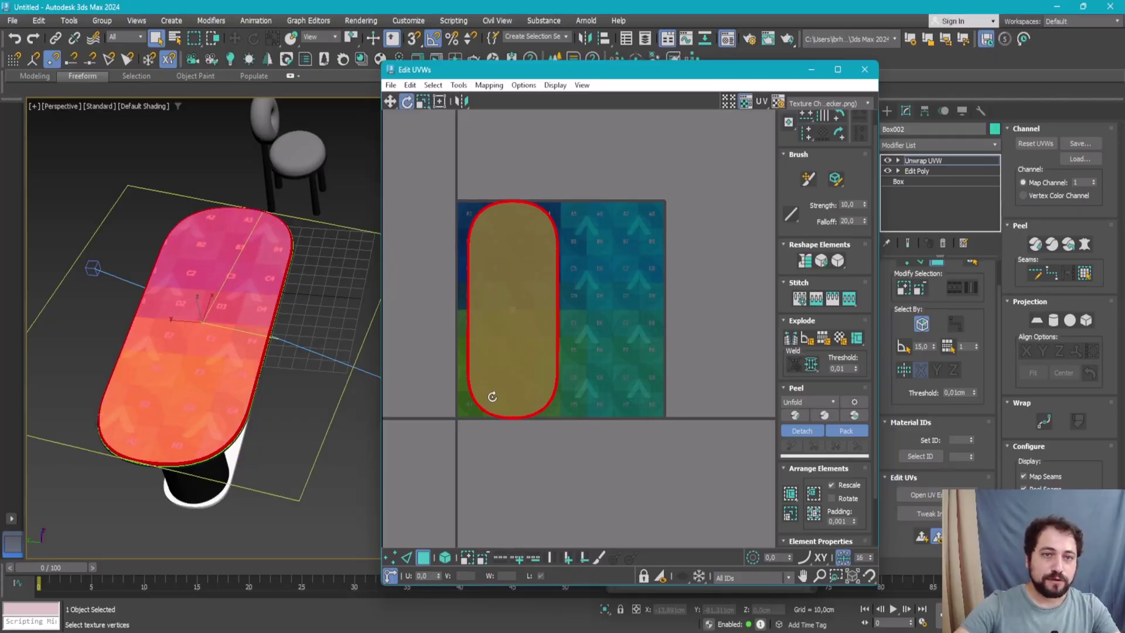
{"action": "key", "text": "z"}
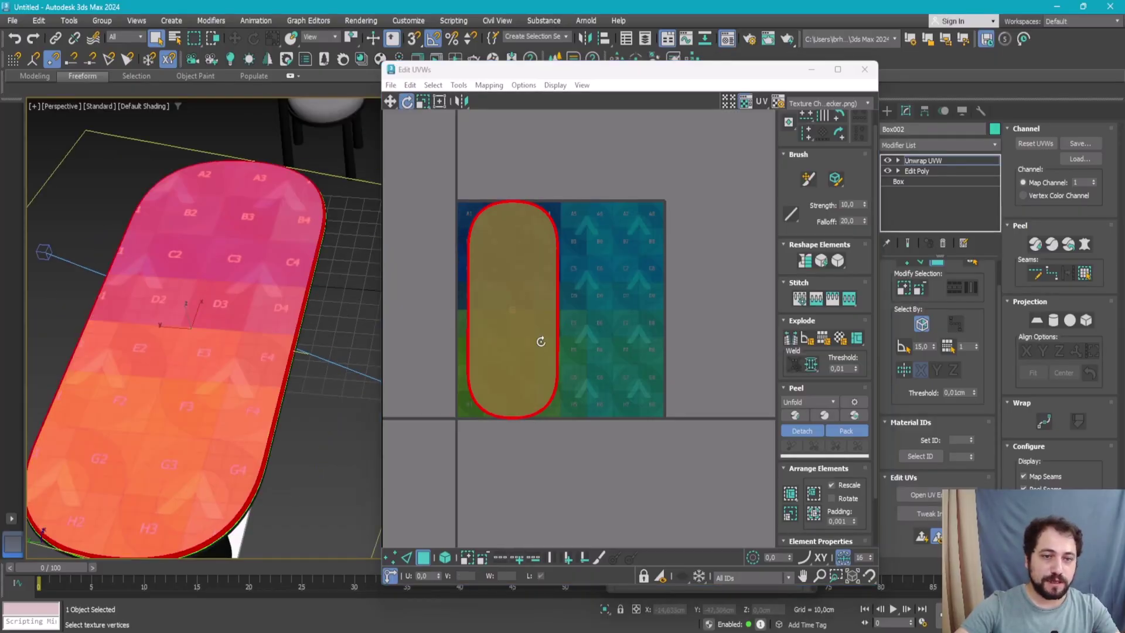
{"action": "mouse_move", "coordinate": [541, 341]}
{"action": "left_mouse_down"}
{"action": "mouse_move", "coordinate": [584, 318]}
{"action": "mouse_move", "coordinate": [589, 292]}
{"action": "mouse_move", "coordinate": [586, 307]}
{"action": "left_mouse_up"}
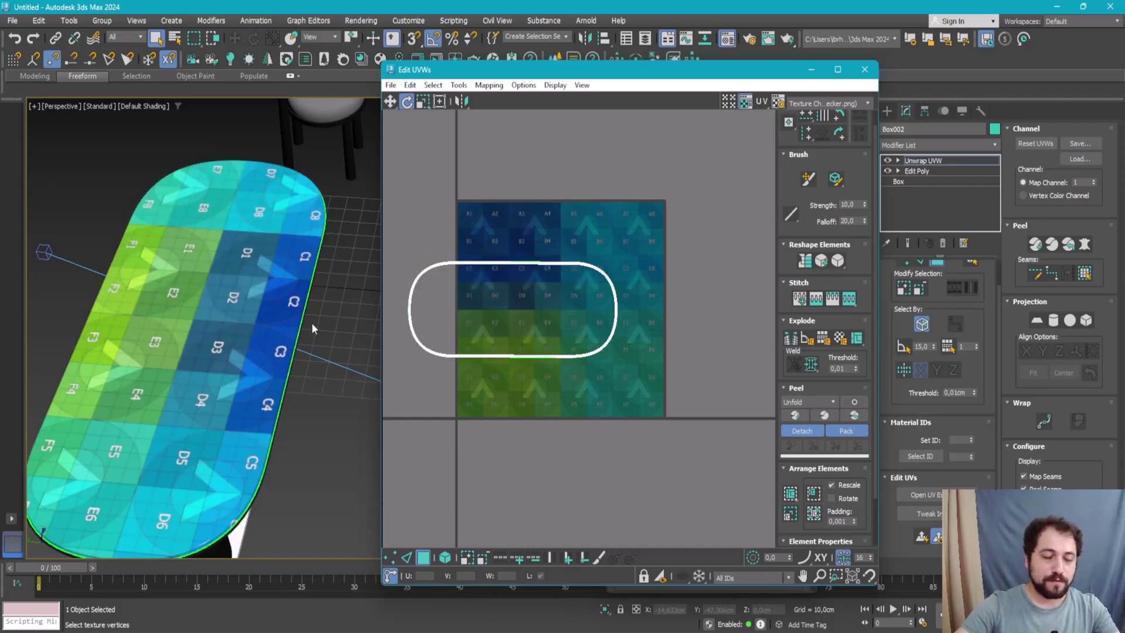
{"action": "scroll", "coordinate": [205, 322], "scroll_direction": "down", "scroll_amount": 5}
{"action": "middle_click_drag", "start_coordinate": [205, 322], "coordinate": [277, 320], "text": "alt"}
{"action": "scroll", "coordinate": [276, 321], "scroll_direction": "up", "scroll_amount": 3}
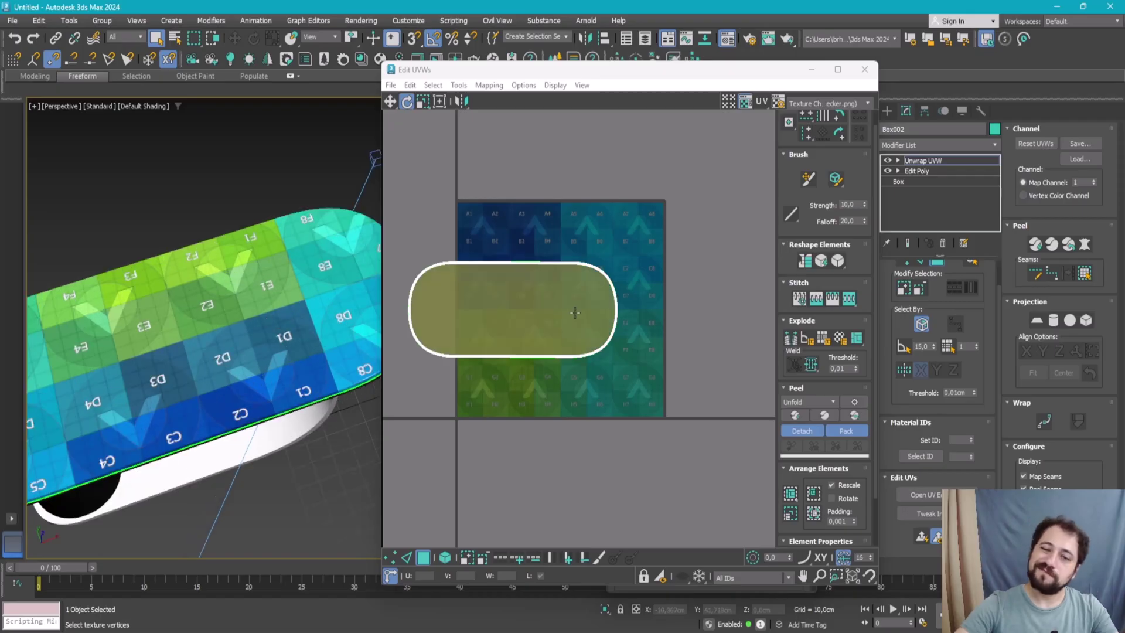
{"action": "left_click", "coordinate": [556, 291]}
{"action": "key", "text": "1"}
{"action": "left_click", "coordinate": [556, 291]}
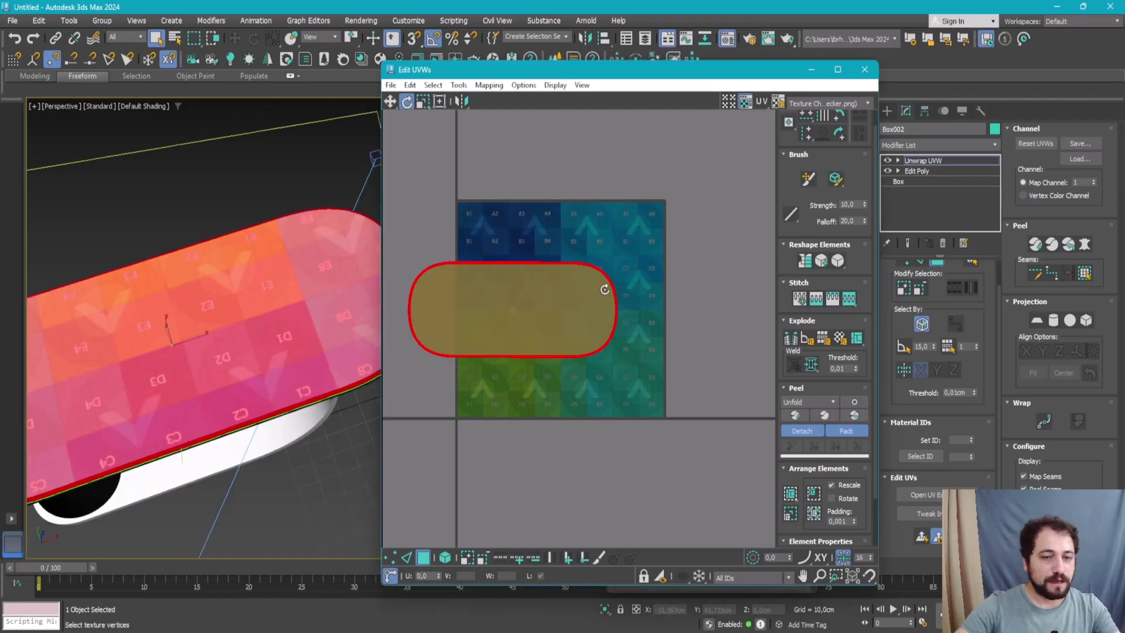
{"action": "left_click_drag", "start_coordinate": [605, 292], "coordinate": [535, 414]}
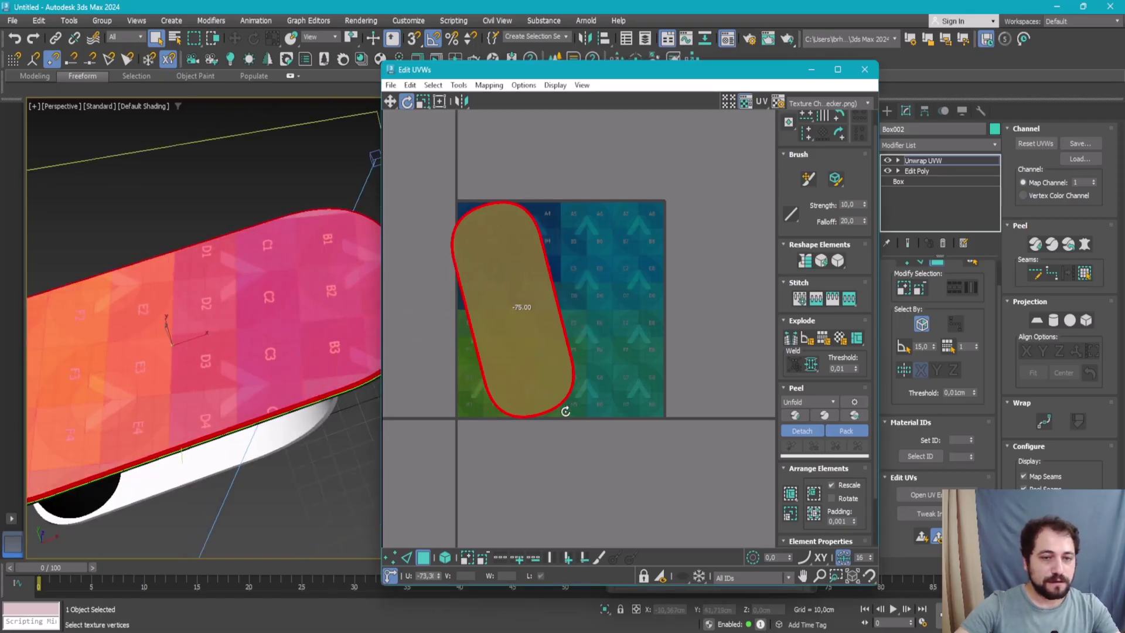
- Pack the upright shell against the UV square's edge with Pack: Custom
{"action": "left_click", "coordinate": [795, 494]}
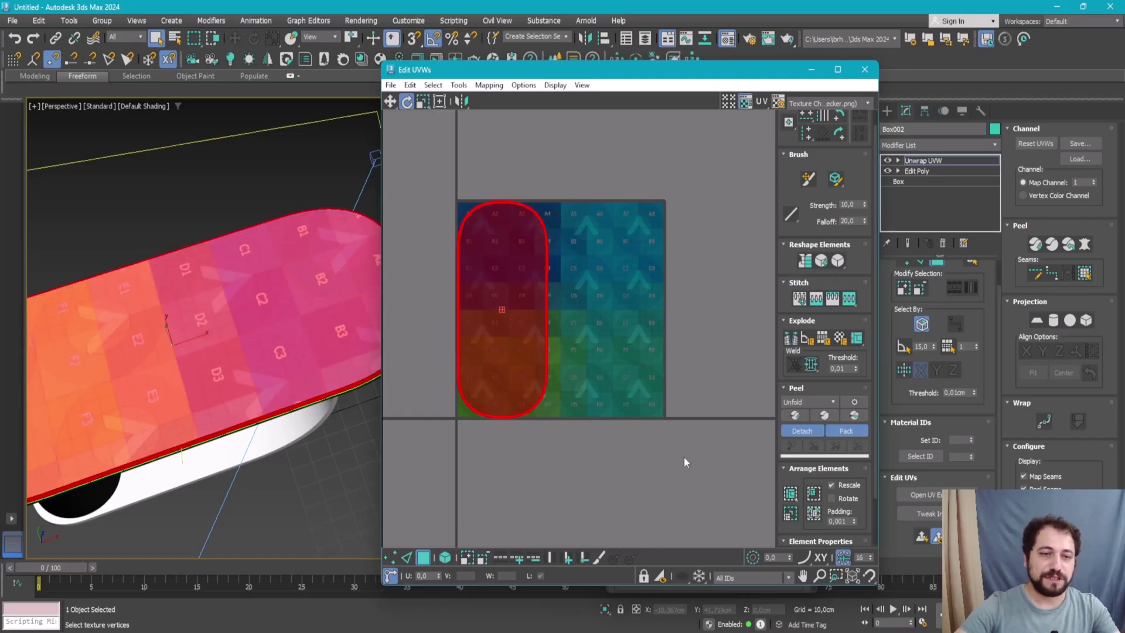
{"action": "left_click", "coordinate": [301, 178]}
{"action": "scroll", "coordinate": [201, 299], "scroll_direction": "up", "scroll_amount": 4}
- Select the curved table base and search the Modifier List for Unwrap UVW
{"action": "right_click", "coordinate": [954, 162]}
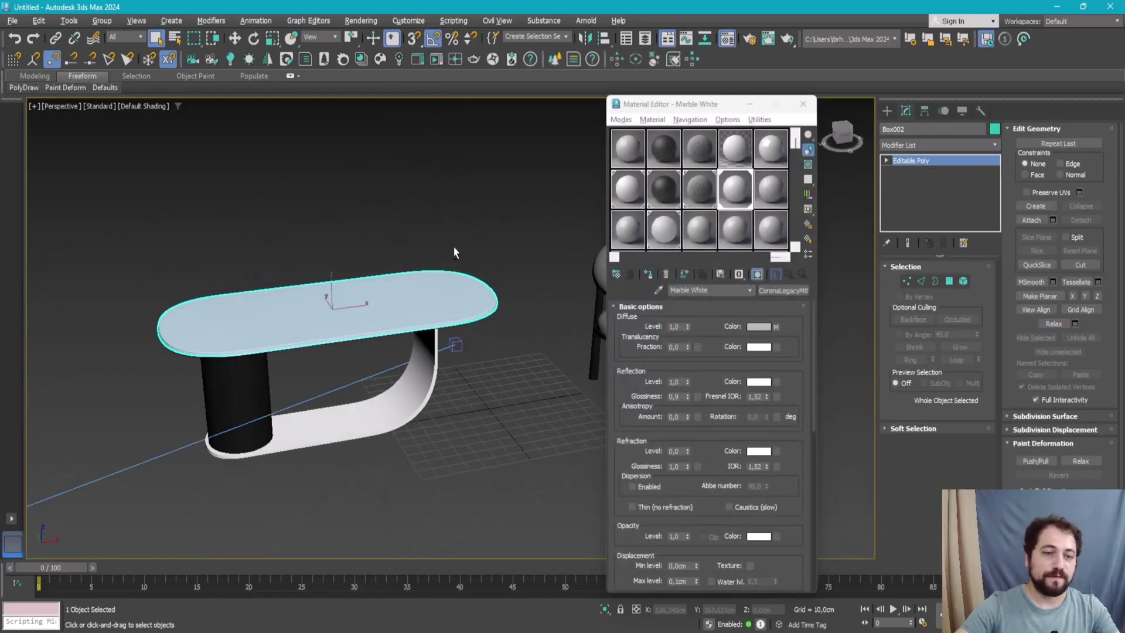
{"action": "scroll", "coordinate": [387, 321], "scroll_direction": "up", "scroll_amount": 4}
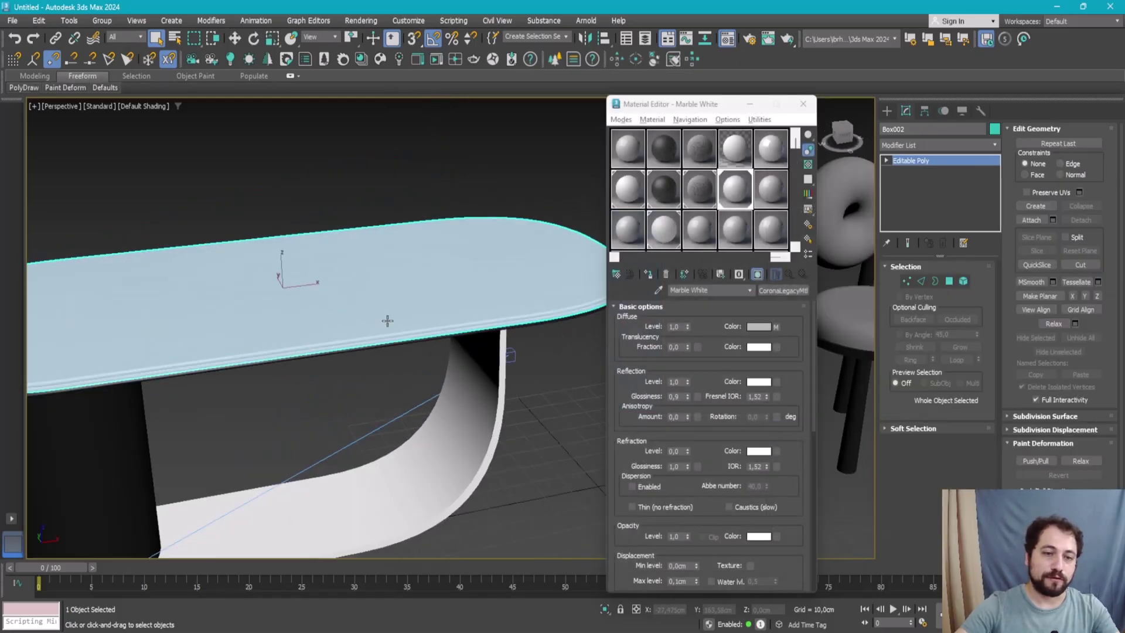
{"action": "left_click", "coordinate": [492, 428]}
{"action": "left_click", "coordinate": [944, 142]}
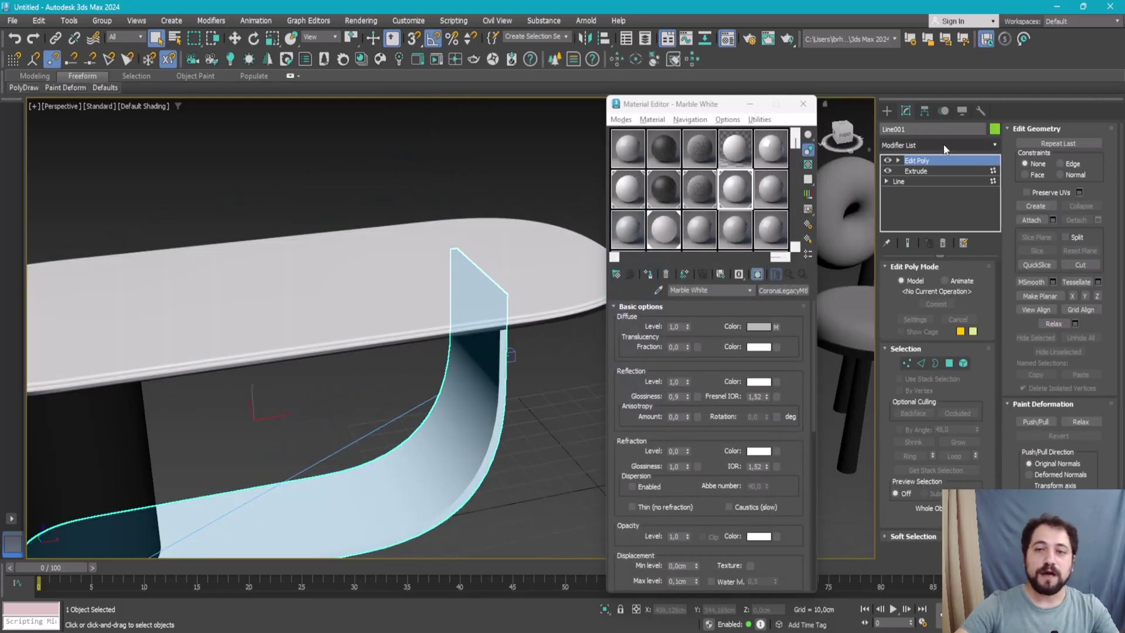
{"action": "type", "text": "u"}
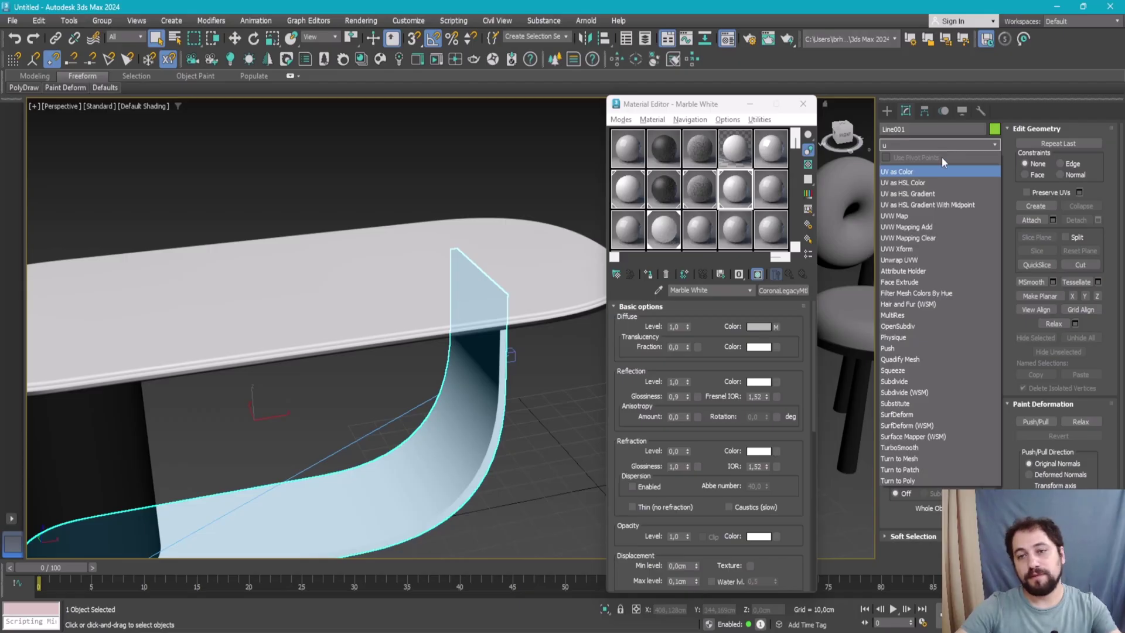
{"action": "left_click", "coordinate": [902, 247]}
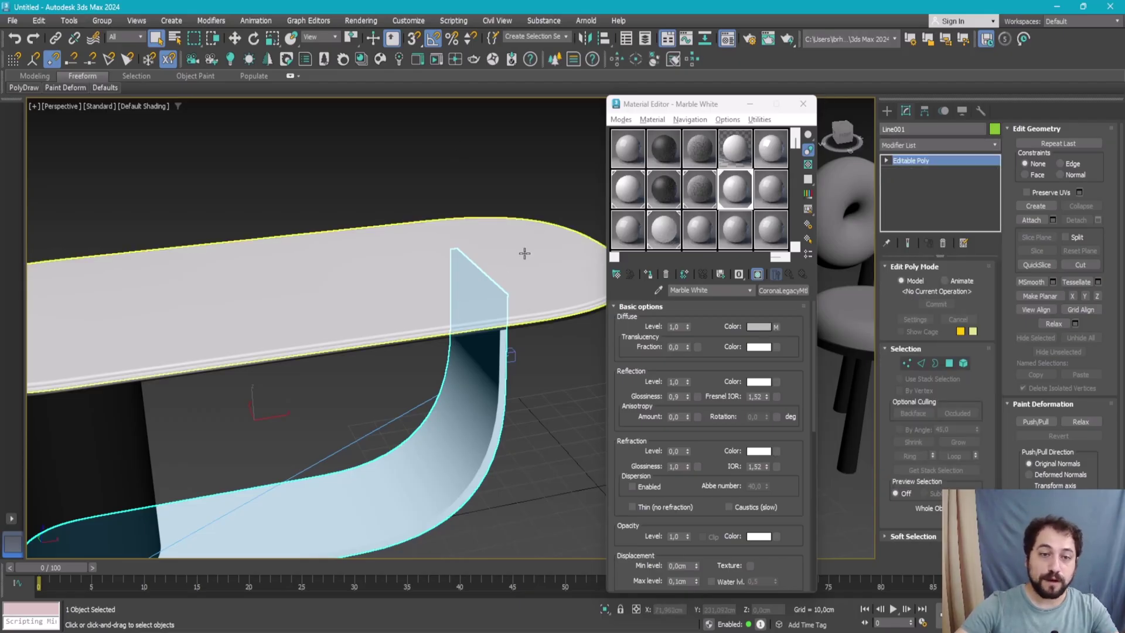
- Reselect the marble table top (Box002) and activate its Unwrap UVW modifier
{"action": "left_click", "coordinate": [444, 208]}
{"action": "scroll", "coordinate": [444, 207], "scroll_direction": "up", "scroll_amount": 2}
{"action": "scroll", "coordinate": [444, 212], "scroll_direction": "up", "scroll_amount": 1}
{"action": "left_click", "coordinate": [648, 273]}
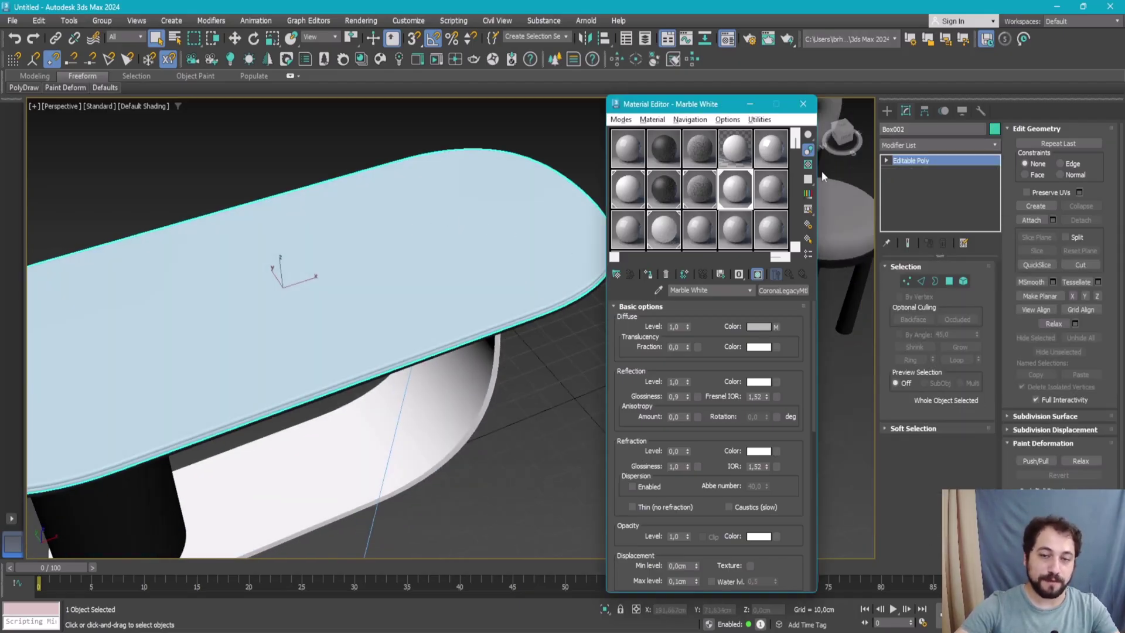
{"action": "left_click", "coordinate": [903, 209]}
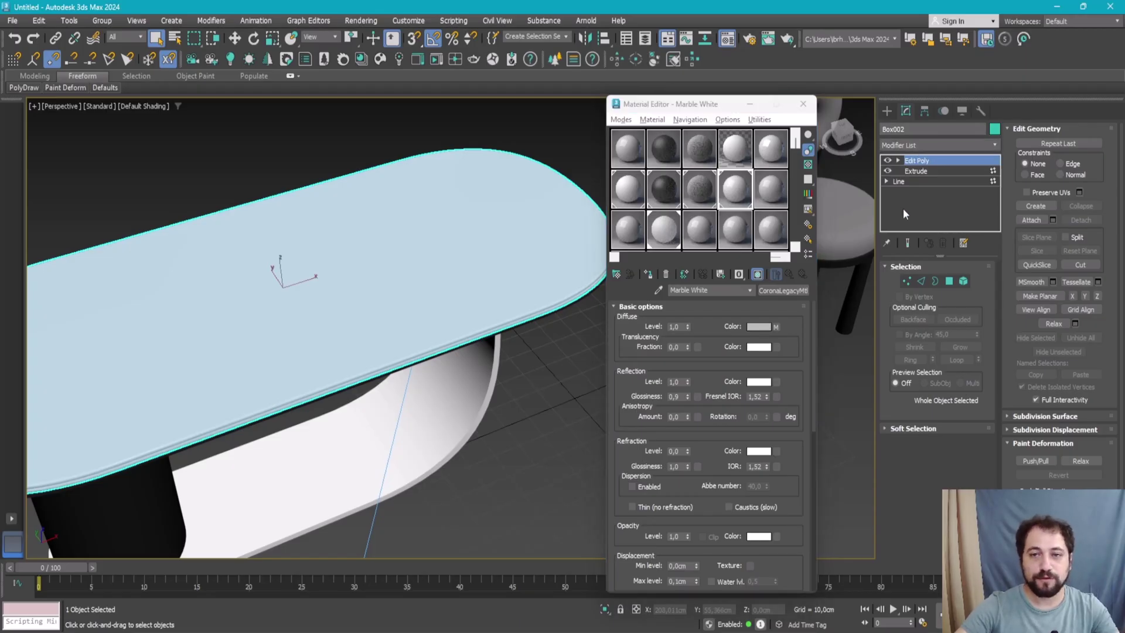
{"action": "left_click", "coordinate": [548, 287]}
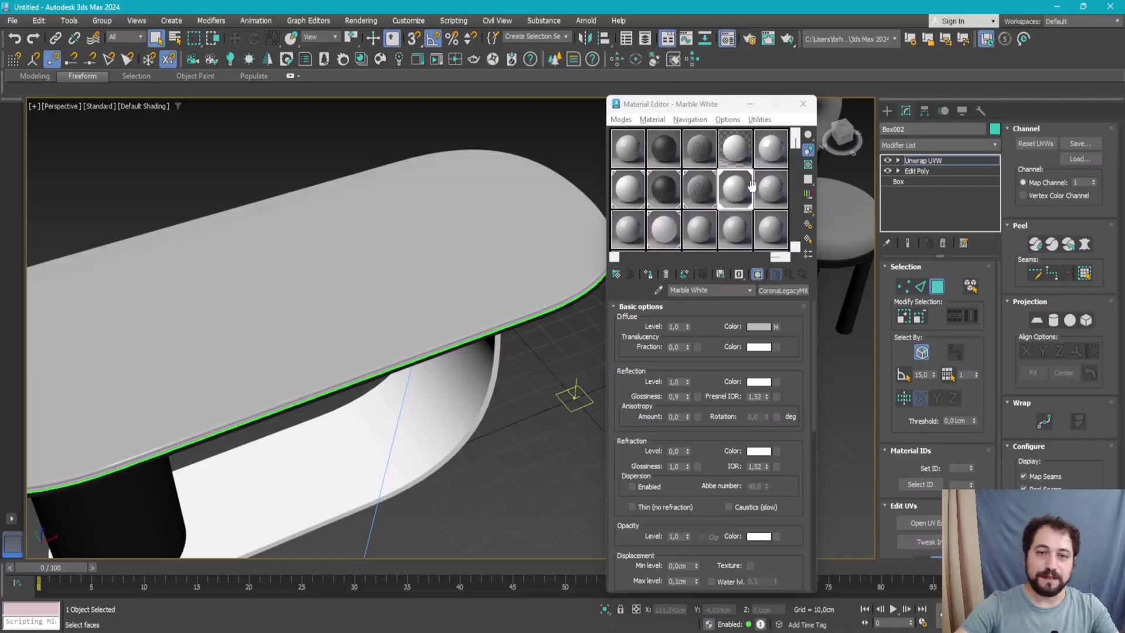
- Assign the marble material to the table top's selected upper face
{"action": "left_click", "coordinate": [531, 227]}
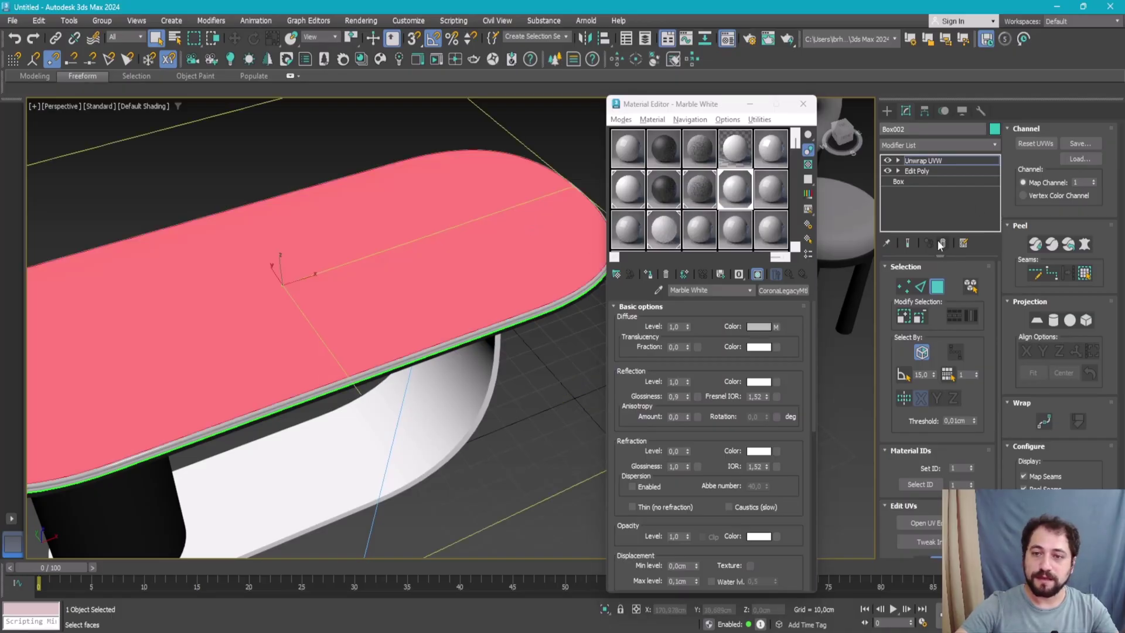
{"action": "left_click", "coordinate": [648, 273]}
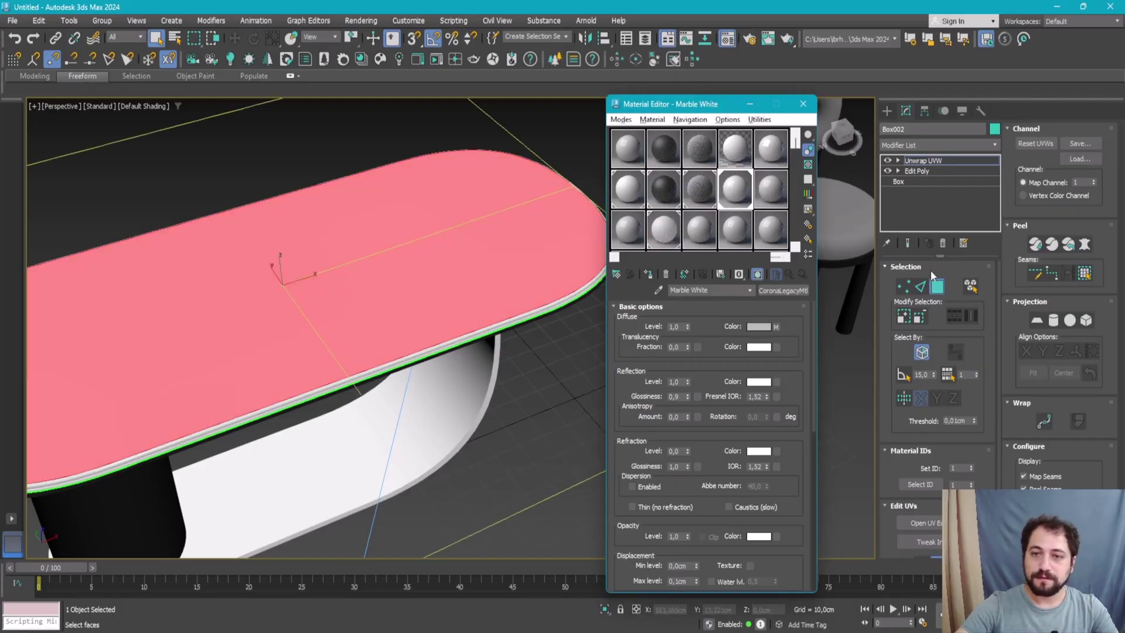
{"action": "left_click", "coordinate": [937, 286]}
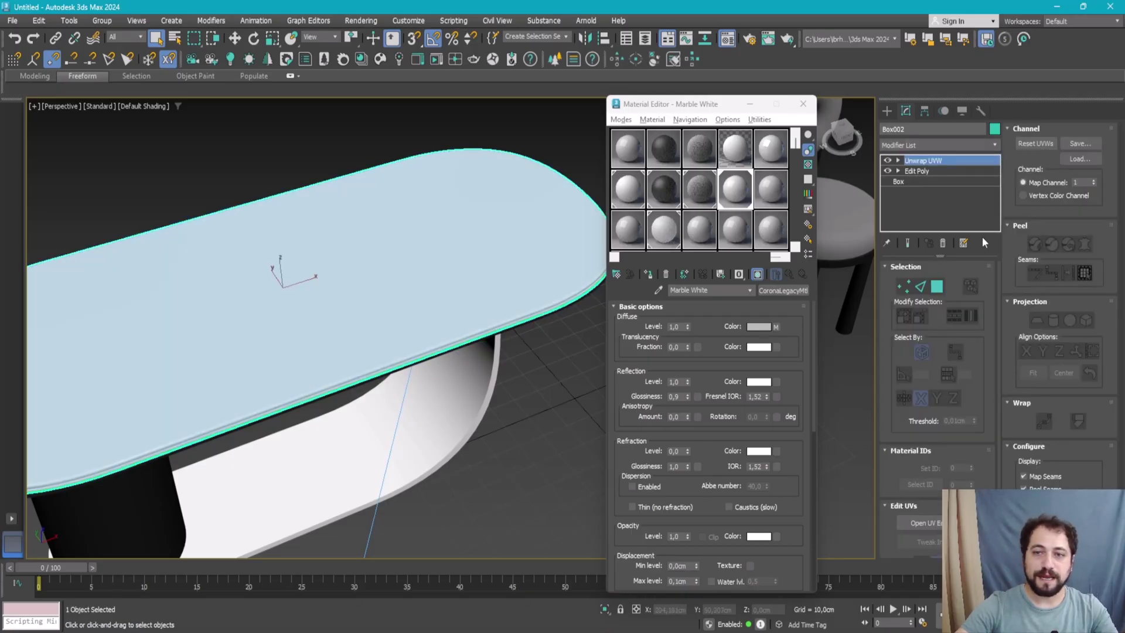
- Scale the table top's capsule UV island up to about 242.6% in the UV editor
{"action": "left_click", "coordinate": [926, 522]}
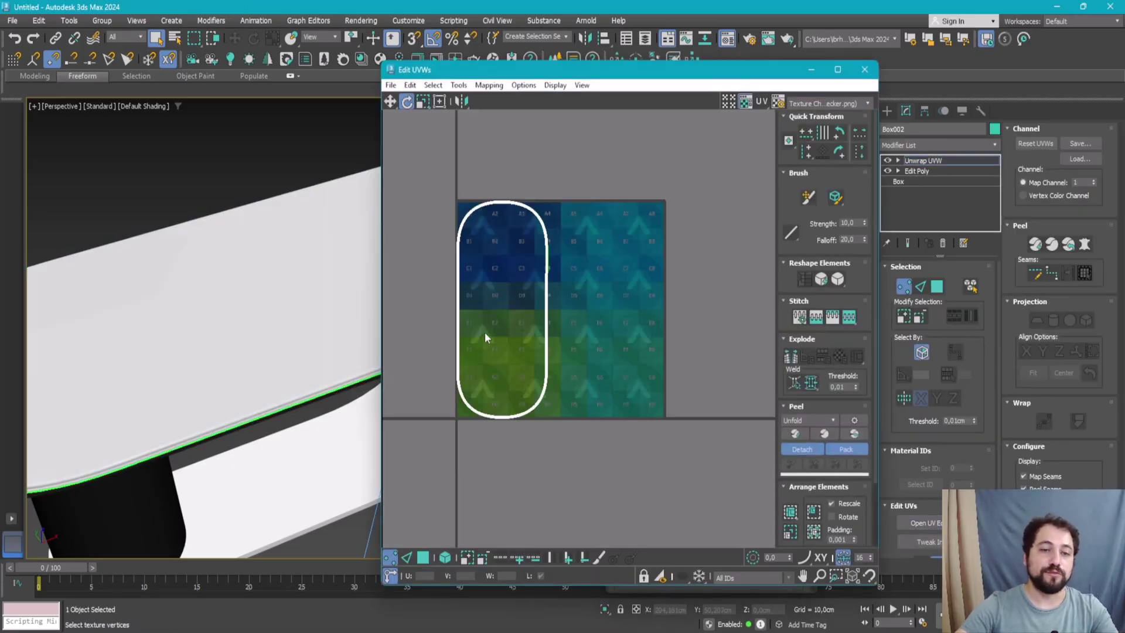
{"action": "left_click", "coordinate": [504, 360]}
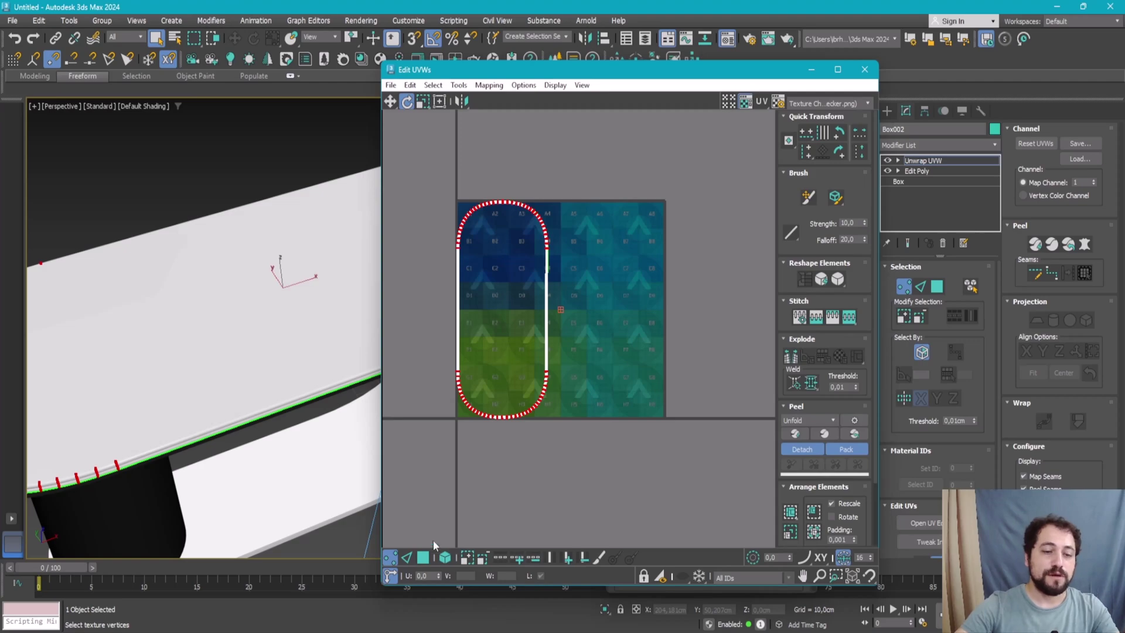
{"action": "left_click", "coordinate": [423, 557]}
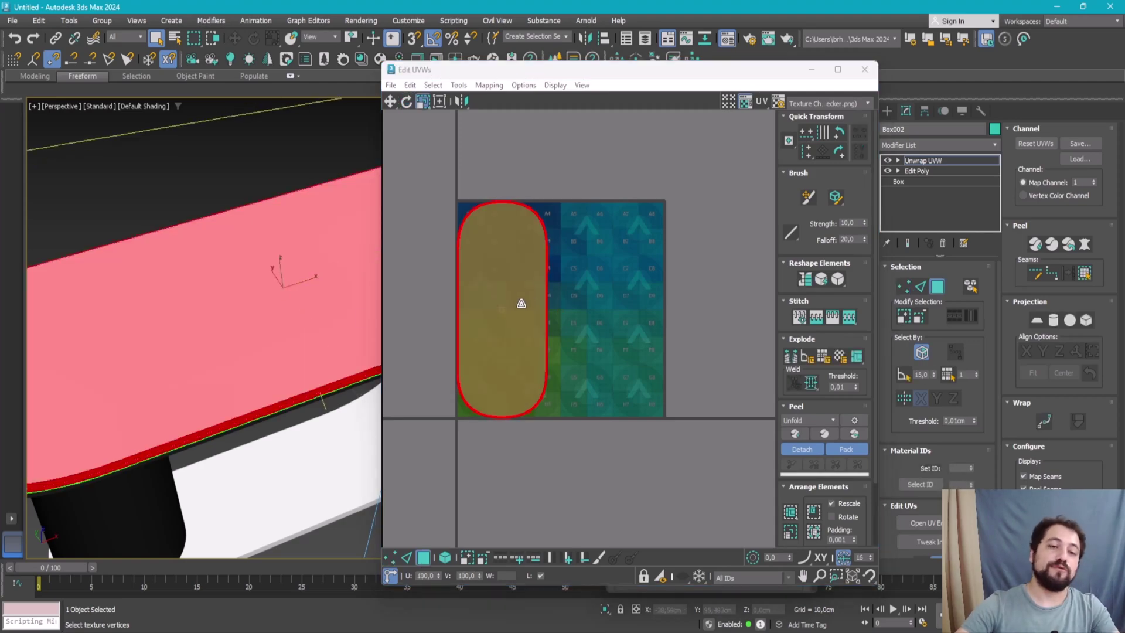
{"action": "left_click_drag", "start_coordinate": [511, 313], "coordinate": [580, 156]}
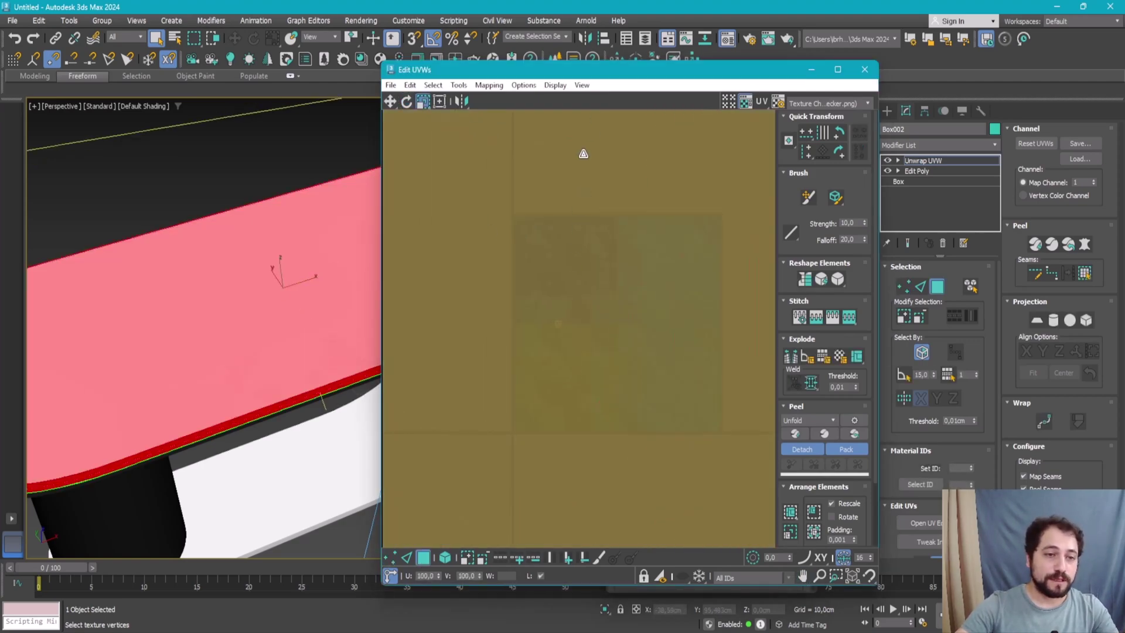
{"action": "left_click", "coordinate": [448, 288]}
{"action": "scroll", "coordinate": [441, 308], "scroll_direction": "down", "scroll_amount": 2}
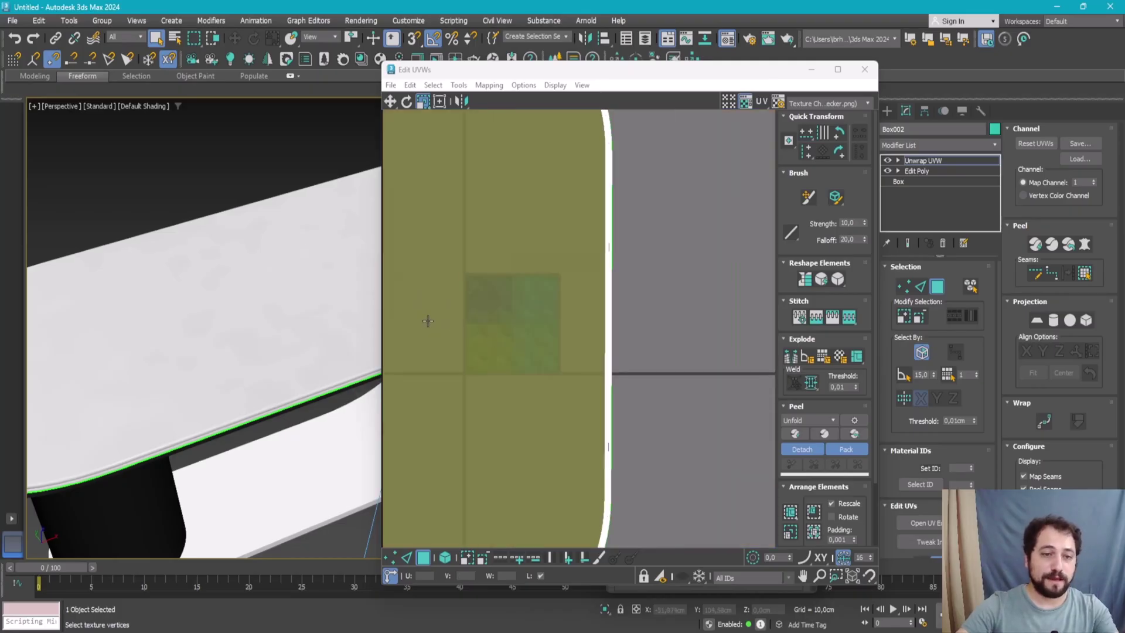
{"action": "left_click", "coordinate": [508, 341]}
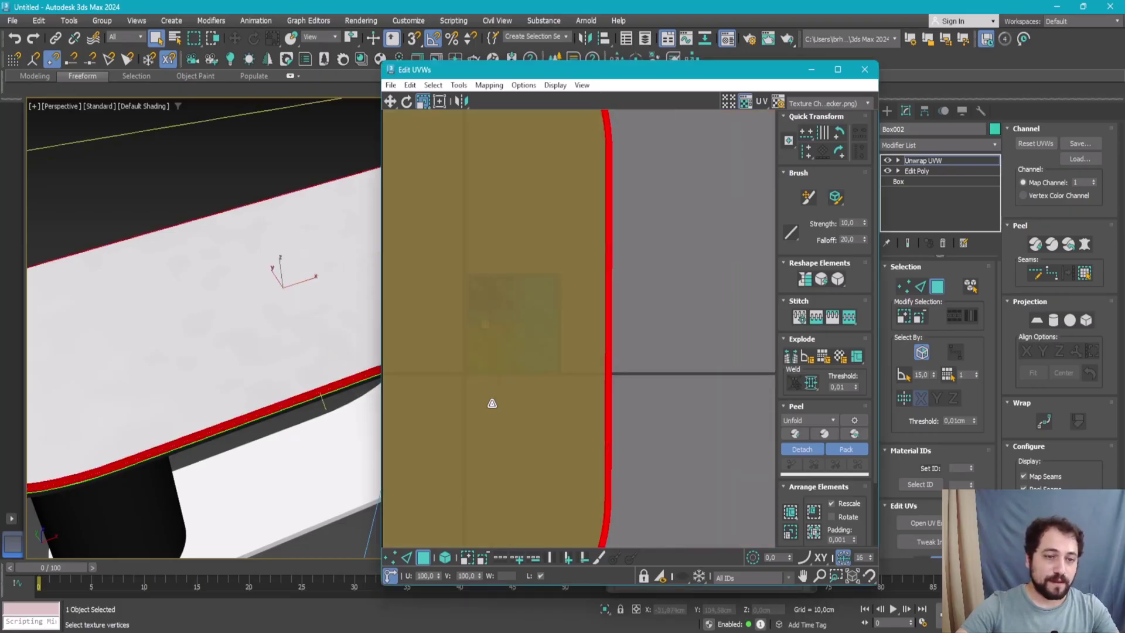
{"action": "mouse_move", "coordinate": [492, 403]}
{"action": "left_mouse_down"}
{"action": "mouse_move", "coordinate": [527, 160]}
{"action": "mouse_move", "coordinate": [553, 309]}
{"action": "mouse_move", "coordinate": [531, 372]}
{"action": "left_mouse_up"}
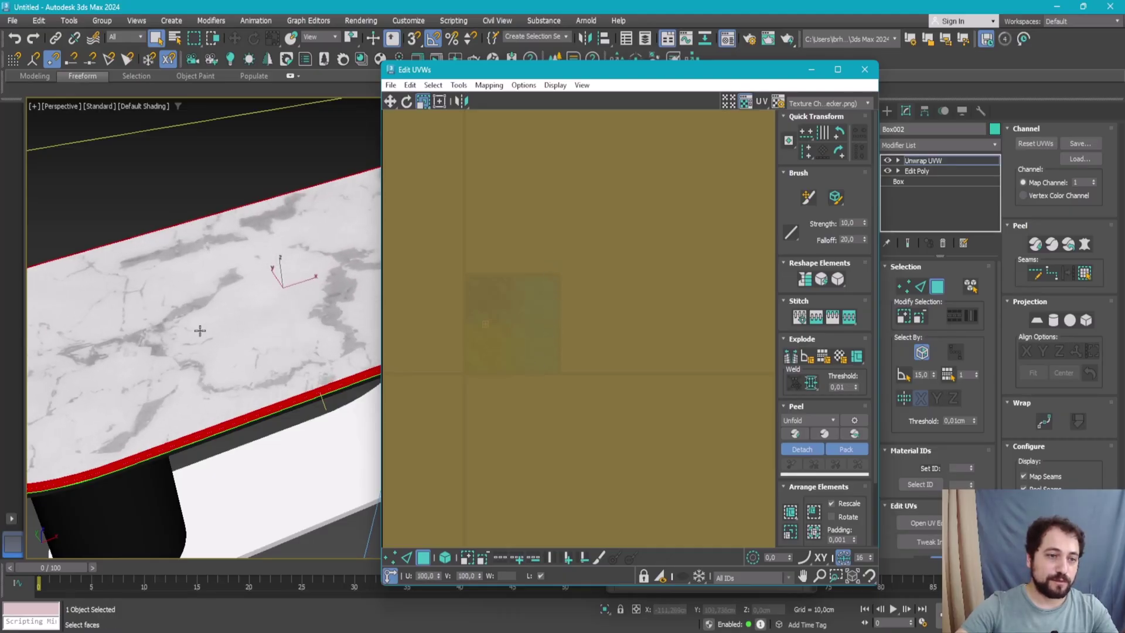
- Nudge the enlarged UV island to position the marble veins nicely on the top
{"action": "scroll", "coordinate": [200, 330], "scroll_direction": "down", "scroll_amount": 5}
{"action": "mouse_move", "coordinate": [258, 326]}
{"action": "middle_mouse_down", "text": "alt"}
{"action": "mouse_move", "coordinate": [271, 301]}
{"action": "mouse_move", "coordinate": [305, 317]}
{"action": "middle_mouse_up", "text": "alt"}
{"action": "scroll", "coordinate": [357, 322], "scroll_direction": "up", "scroll_amount": 5}
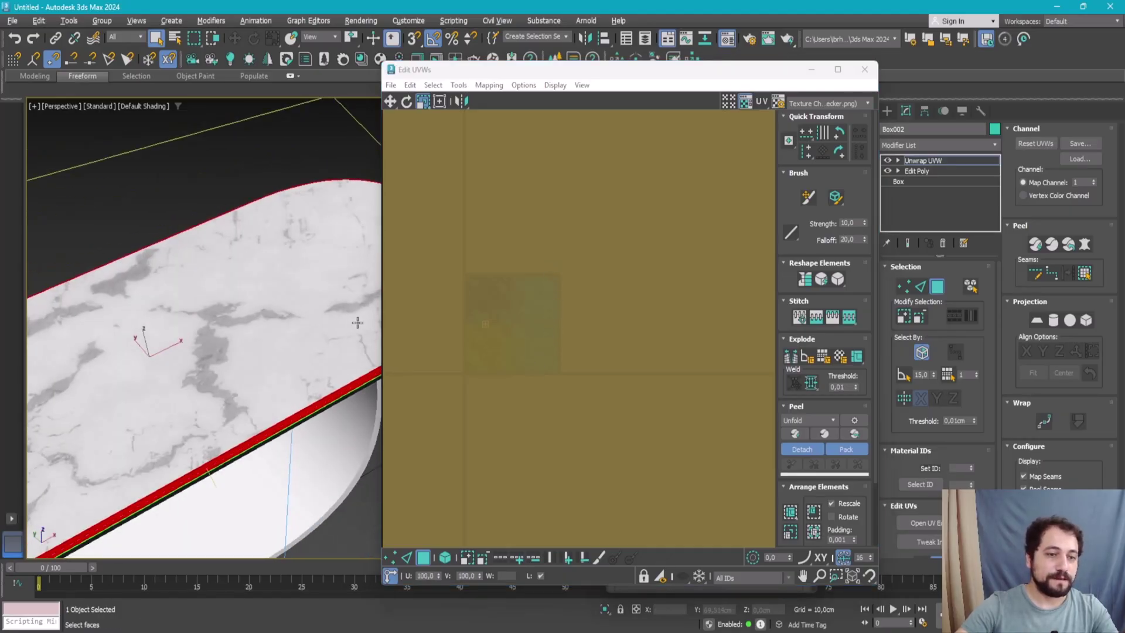
{"action": "left_click_drag", "start_coordinate": [527, 324], "coordinate": [527, 329]}
{"action": "middle_click_drag", "start_coordinate": [351, 328], "coordinate": [373, 322], "text": "alt"}
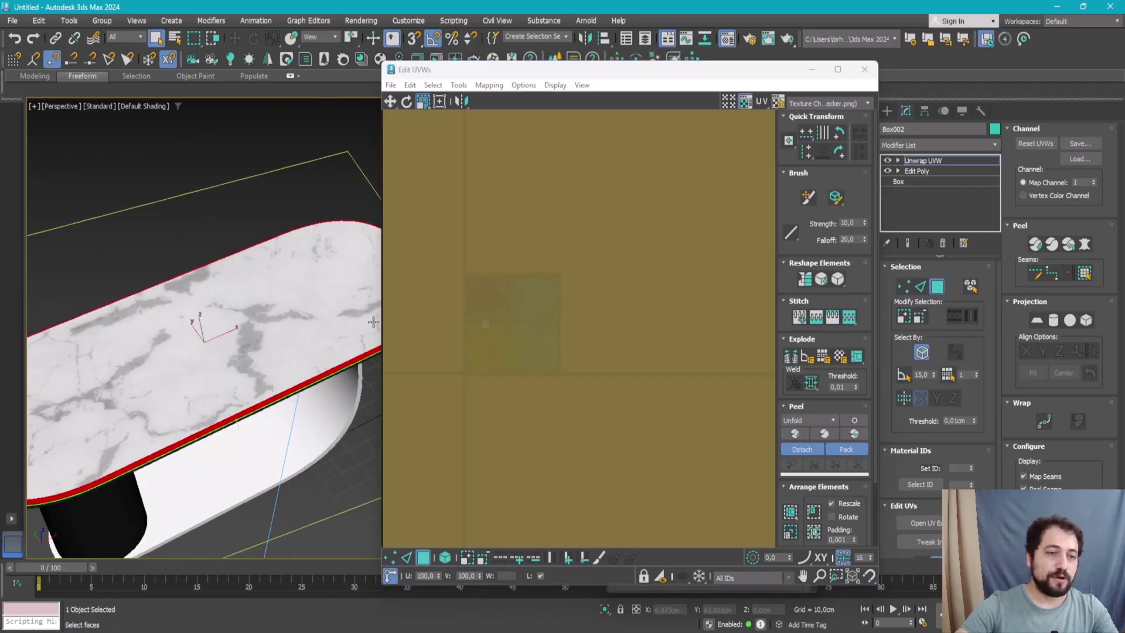
{"action": "left_click_drag", "start_coordinate": [518, 332], "coordinate": [527, 275]}
{"action": "scroll", "coordinate": [323, 324], "scroll_direction": "down", "scroll_amount": 3}
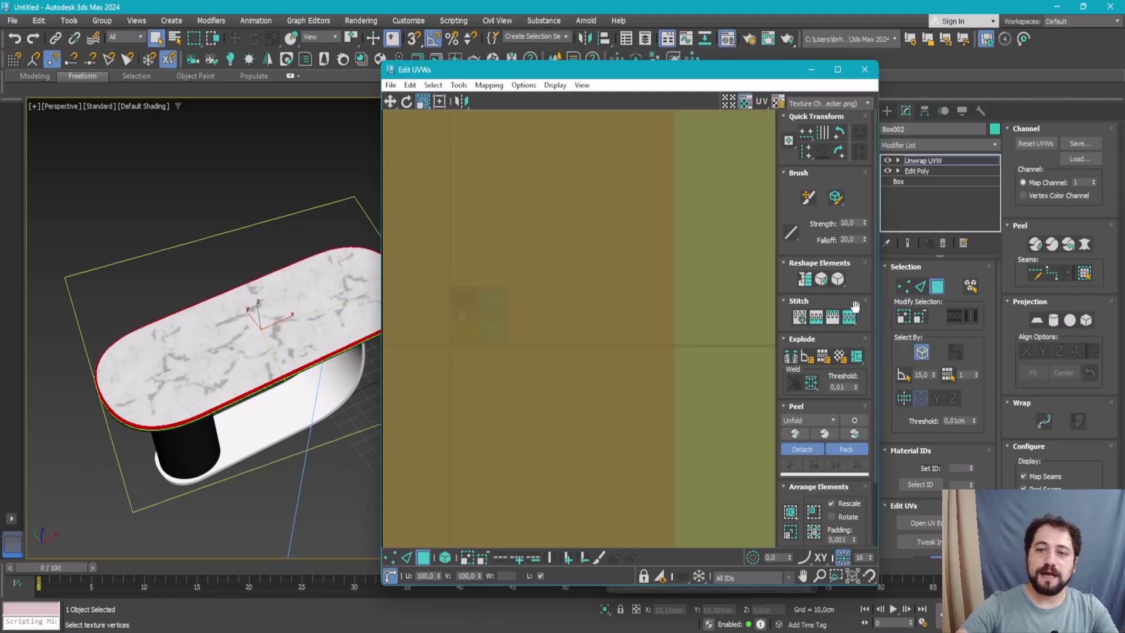
- Collapse the table top's modifier stack into its mesh with Collapse All
{"action": "right_click", "coordinate": [955, 161]}
{"action": "left_click", "coordinate": [1008, 274]}
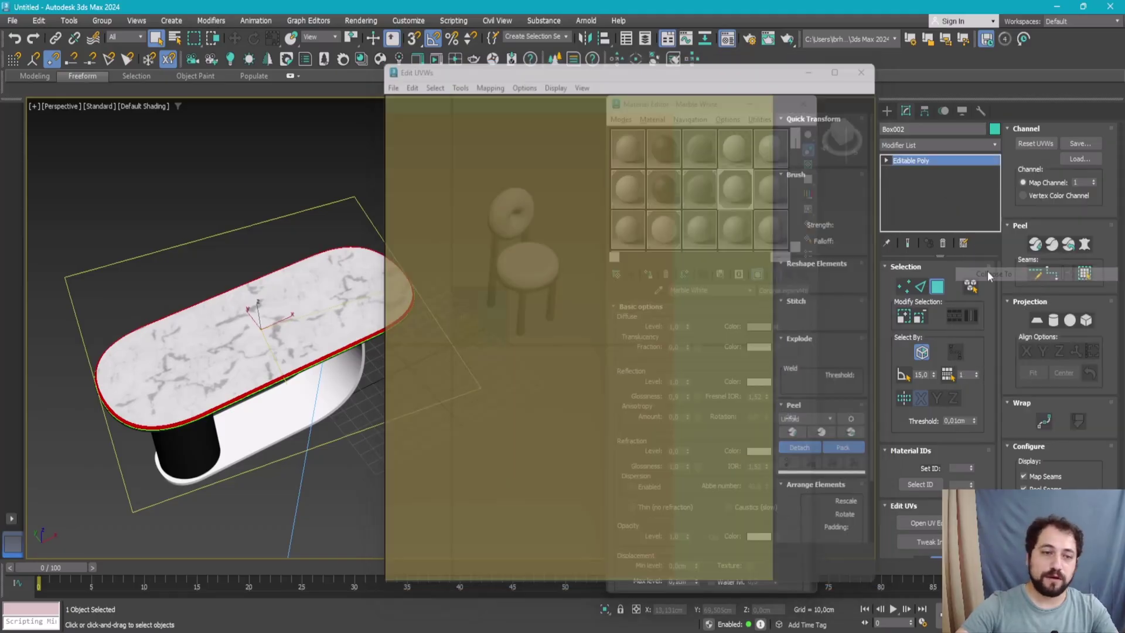
{"action": "scroll", "coordinate": [291, 297], "scroll_direction": "up", "scroll_amount": 3}
{"action": "scroll", "coordinate": [386, 284], "scroll_direction": "up", "scroll_amount": 2}
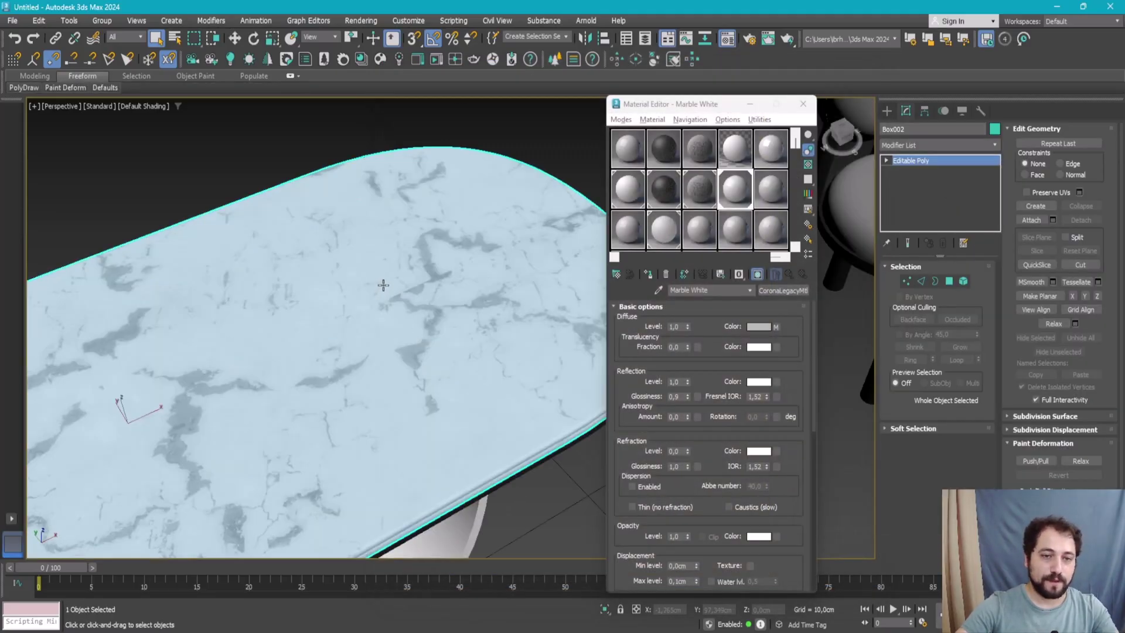
{"action": "mouse_move", "coordinate": [386, 284]}
{"action": "middle_mouse_down", "text": "alt"}
{"action": "mouse_move", "coordinate": [342, 219]}
{"action": "mouse_move", "coordinate": [384, 229]}
{"action": "mouse_move", "coordinate": [376, 314]}
{"action": "mouse_move", "coordinate": [406, 351]}
{"action": "mouse_move", "coordinate": [470, 246]}
{"action": "mouse_move", "coordinate": [567, 231]}
{"action": "mouse_move", "coordinate": [487, 282]}
{"action": "mouse_move", "coordinate": [466, 413]}
{"action": "mouse_move", "coordinate": [643, 295]}
{"action": "middle_mouse_up", "text": "alt"}
- Add an Unwrap UVW modifier to the curved base (Line001) and open its UV editor
{"action": "left_click", "coordinate": [357, 447]}
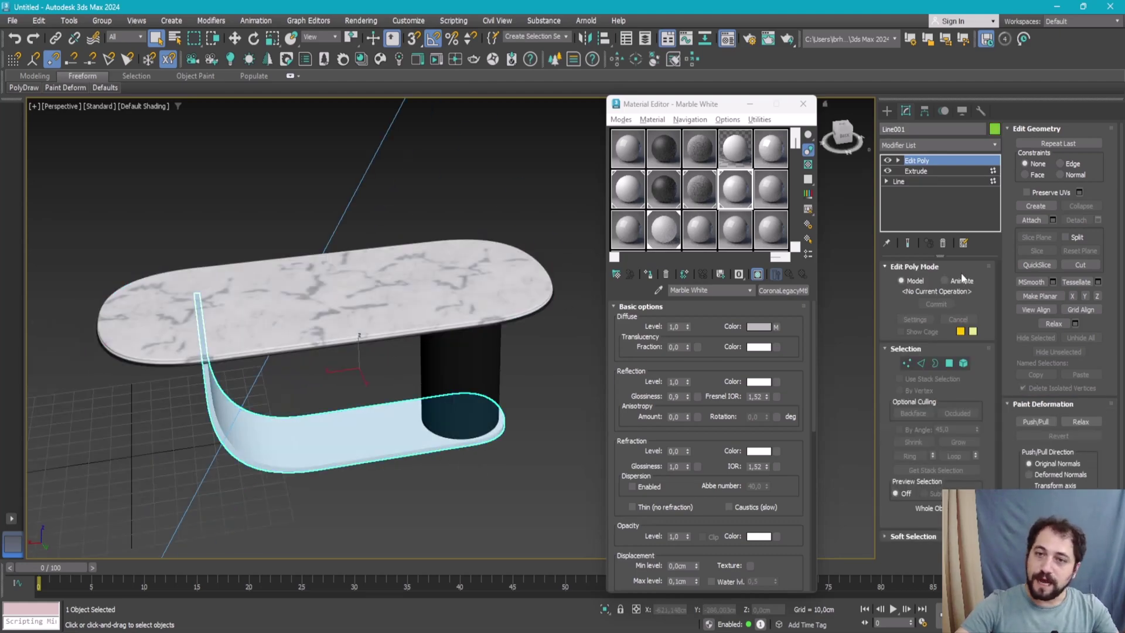
{"action": "left_click", "coordinate": [951, 146]}
{"action": "type", "text": "u"}
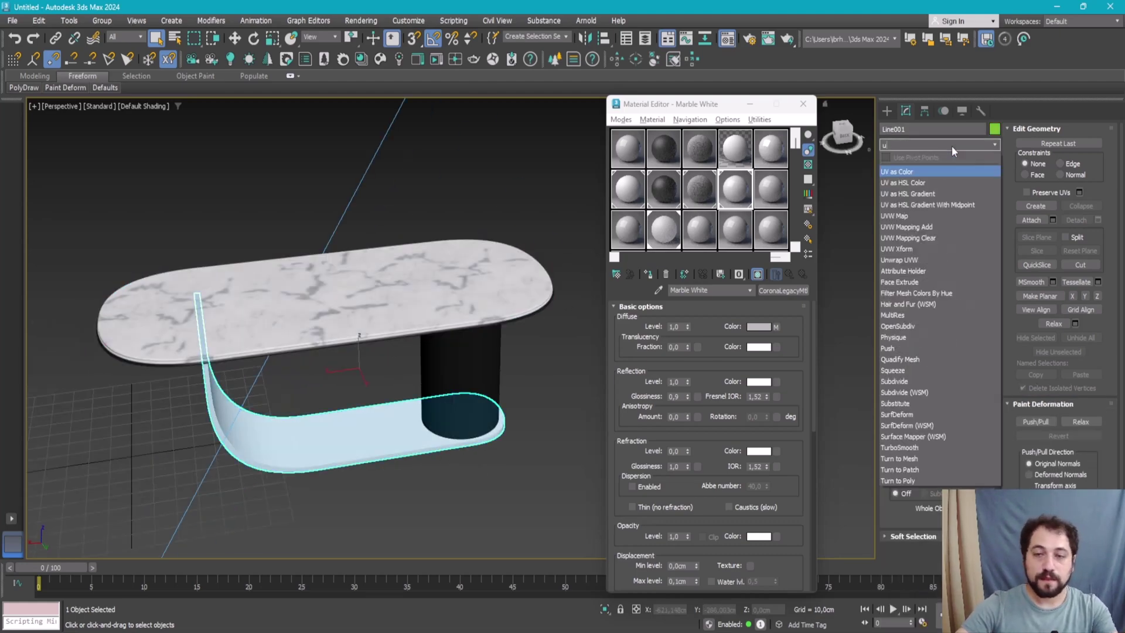
{"action": "left_click", "coordinate": [916, 260]}
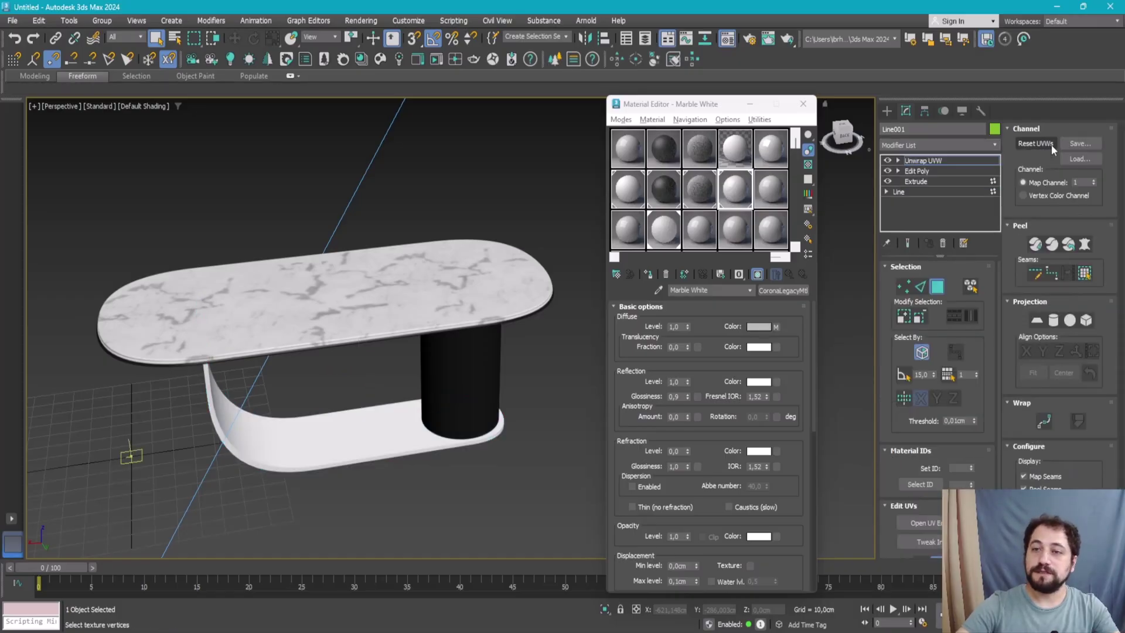
{"action": "left_click", "coordinate": [919, 522]}
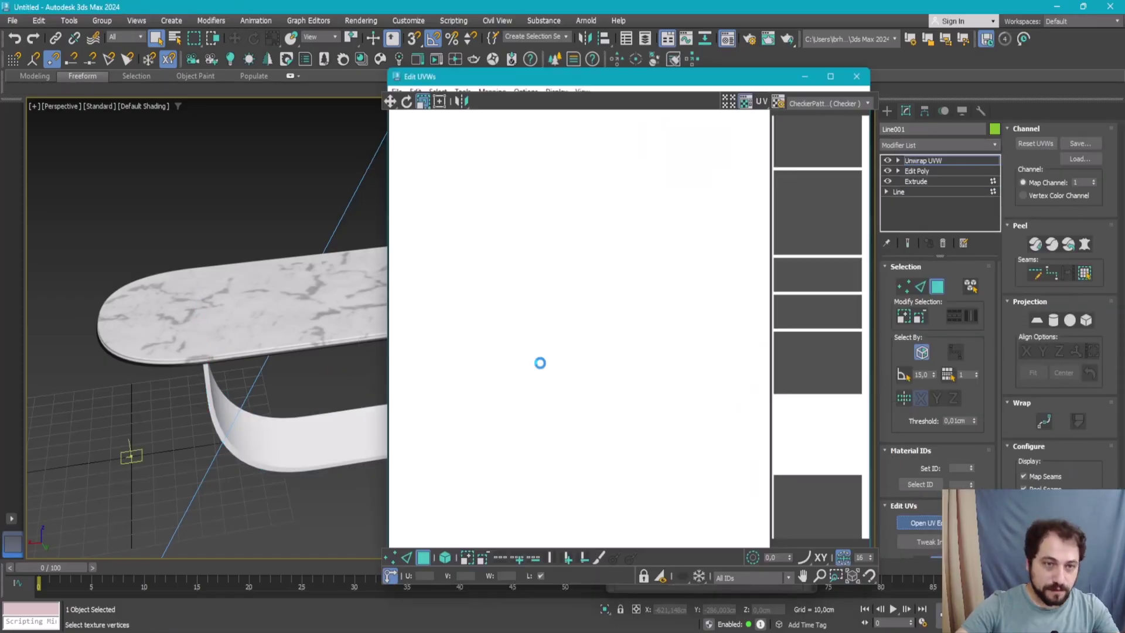
- Select all of the base's UVs and preview them over the numbered Texture Checker
{"action": "key", "text": "ctrl+a"}
{"action": "scroll", "coordinate": [230, 368], "scroll_direction": "down", "scroll_amount": 5}
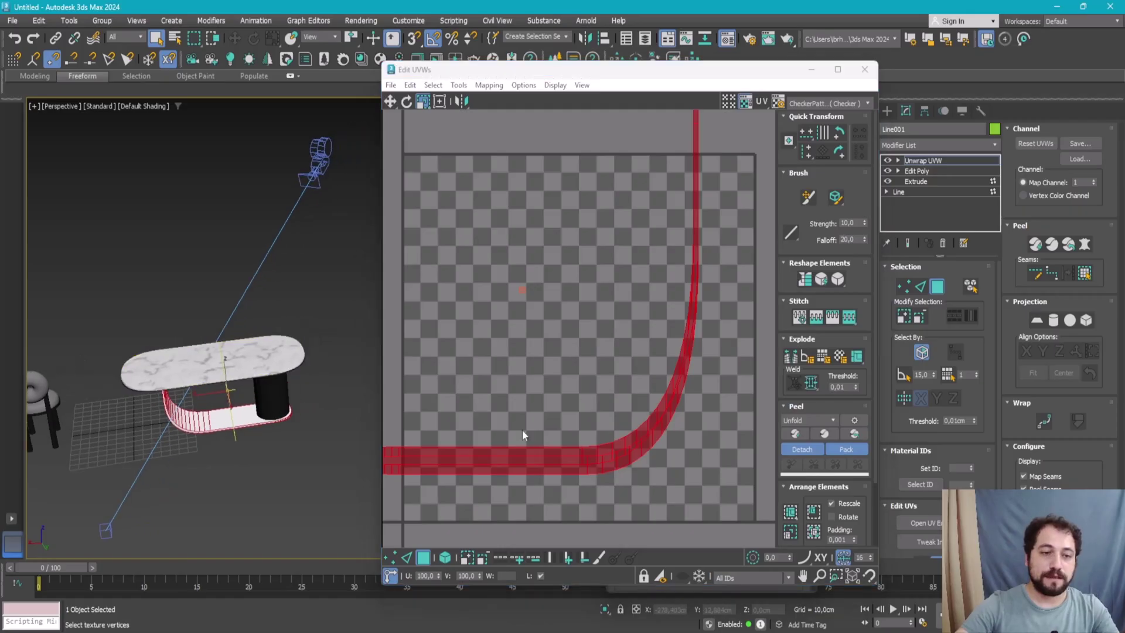
{"action": "scroll", "coordinate": [663, 491], "scroll_direction": "down", "scroll_amount": 3}
{"action": "middle_click_drag", "start_coordinate": [259, 394], "coordinate": [259, 351], "text": "alt"}
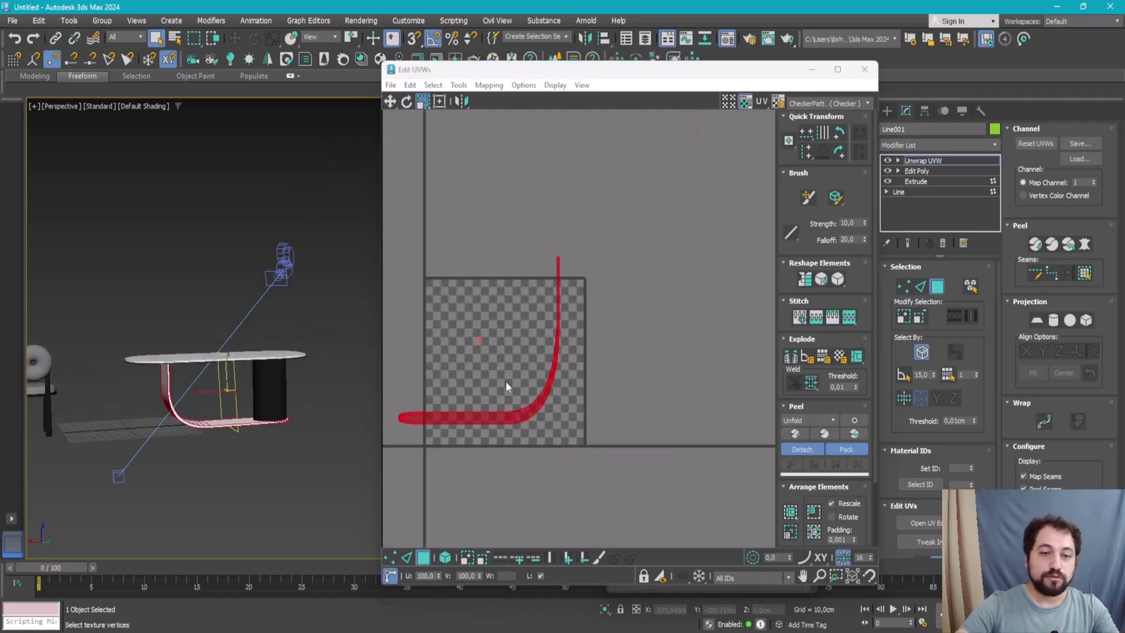
{"action": "scroll", "coordinate": [505, 381], "scroll_direction": "up", "scroll_amount": 4}
{"action": "scroll", "coordinate": [238, 439], "scroll_direction": "up", "scroll_amount": 1}
{"action": "scroll", "coordinate": [238, 439], "scroll_direction": "up", "scroll_amount": 3}
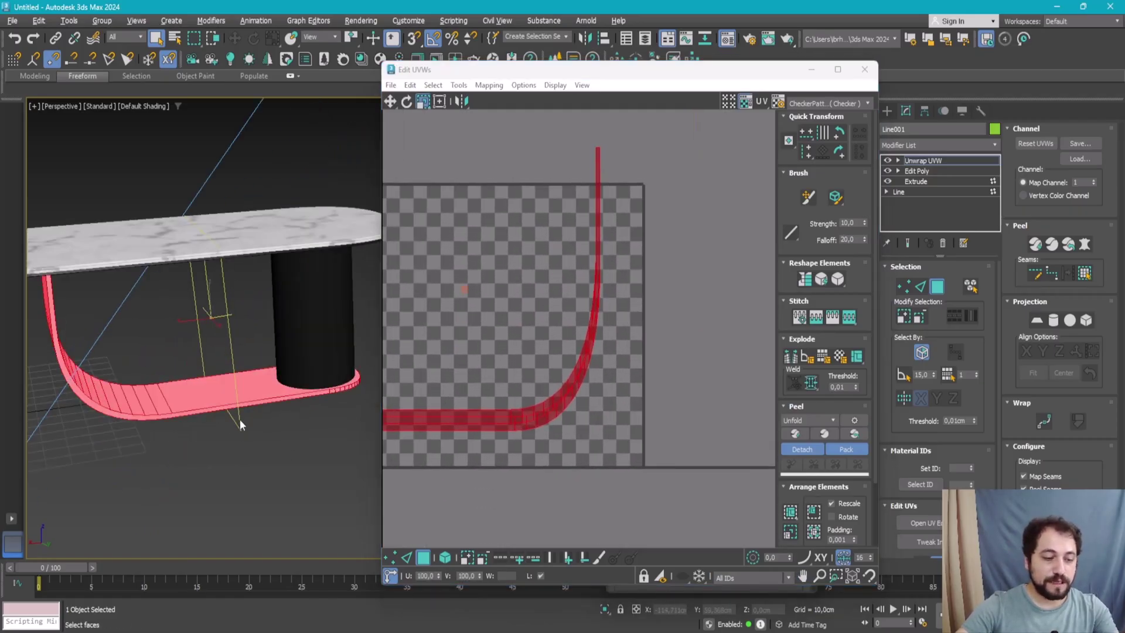
{"action": "mouse_move", "coordinate": [240, 420]}
{"action": "middle_mouse_down", "text": "alt"}
{"action": "mouse_move", "coordinate": [206, 361]}
{"action": "mouse_move", "coordinate": [223, 410]}
{"action": "middle_mouse_up", "text": "alt"}
{"action": "left_click", "coordinate": [828, 103]}
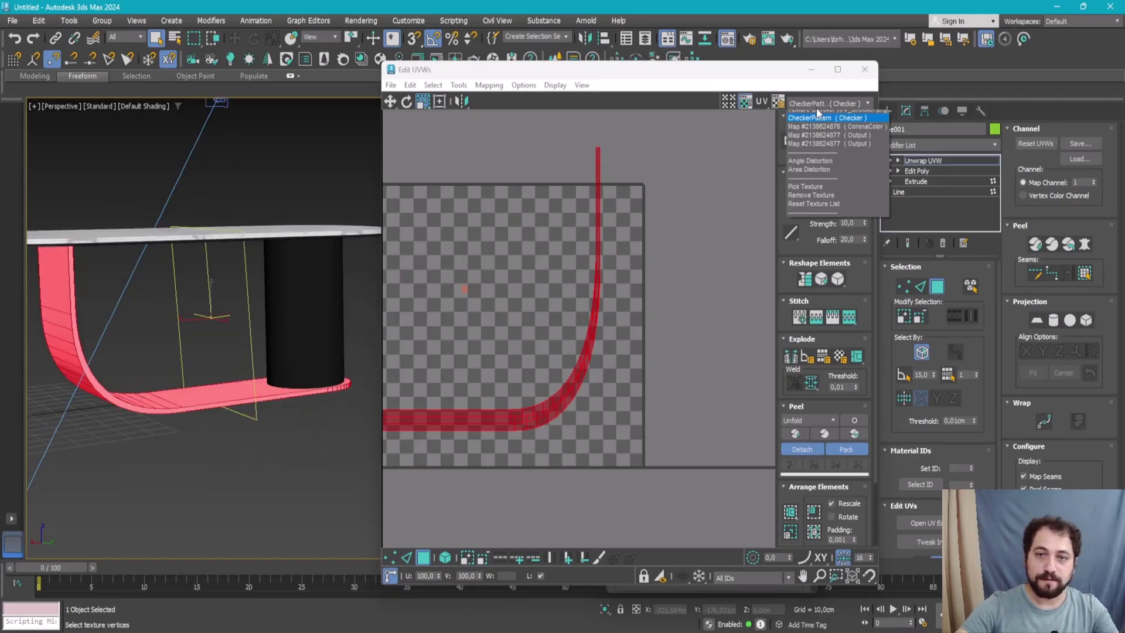
{"action": "left_click", "coordinate": [826, 114]}
- Select the base's flat face strip and add its curved faces to the selection
{"action": "left_click", "coordinate": [289, 470]}
{"action": "middle_click_drag", "start_coordinate": [289, 470], "coordinate": [220, 414], "text": "alt"}
{"action": "left_click", "coordinate": [224, 388]}
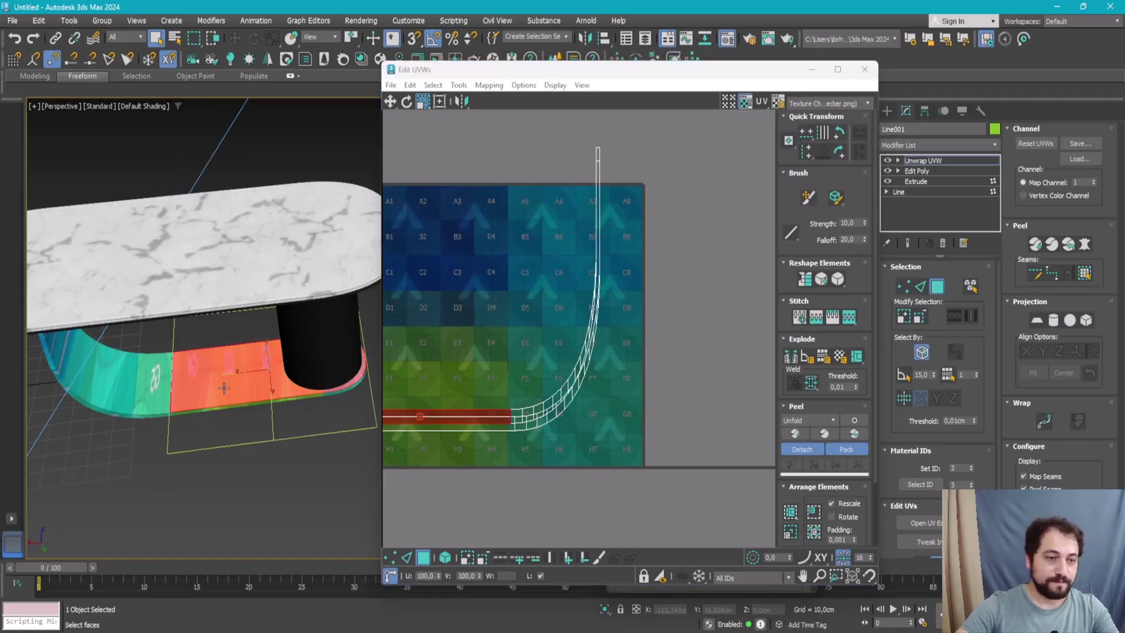
{"action": "left_click_drag", "start_coordinate": [175, 395], "coordinate": [66, 353], "text": "ctrl"}
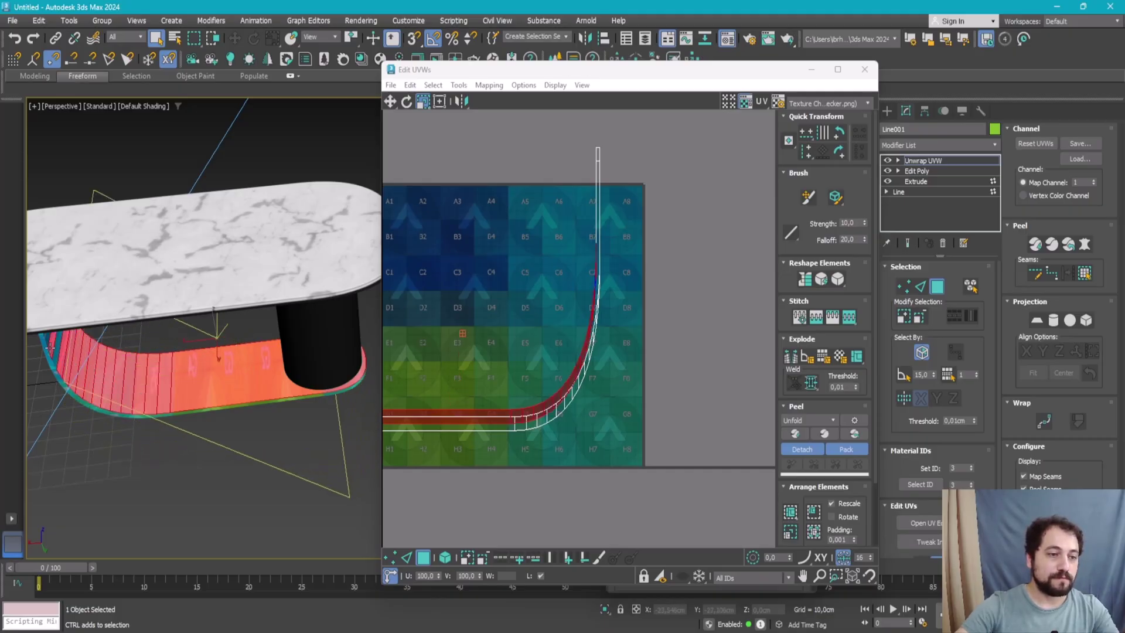
{"action": "mouse_move", "coordinate": [70, 354]}
{"action": "middle_mouse_down", "text": "alt"}
{"action": "mouse_move", "coordinate": [88, 323]}
{"action": "mouse_move", "coordinate": [169, 378]}
{"action": "mouse_move", "coordinate": [235, 351]}
{"action": "middle_mouse_up", "text": "alt"}
{"action": "scroll", "coordinate": [88, 323], "scroll_direction": "up", "scroll_amount": 5}
{"action": "scroll", "coordinate": [88, 323], "scroll_direction": "down", "scroll_amount": 3}
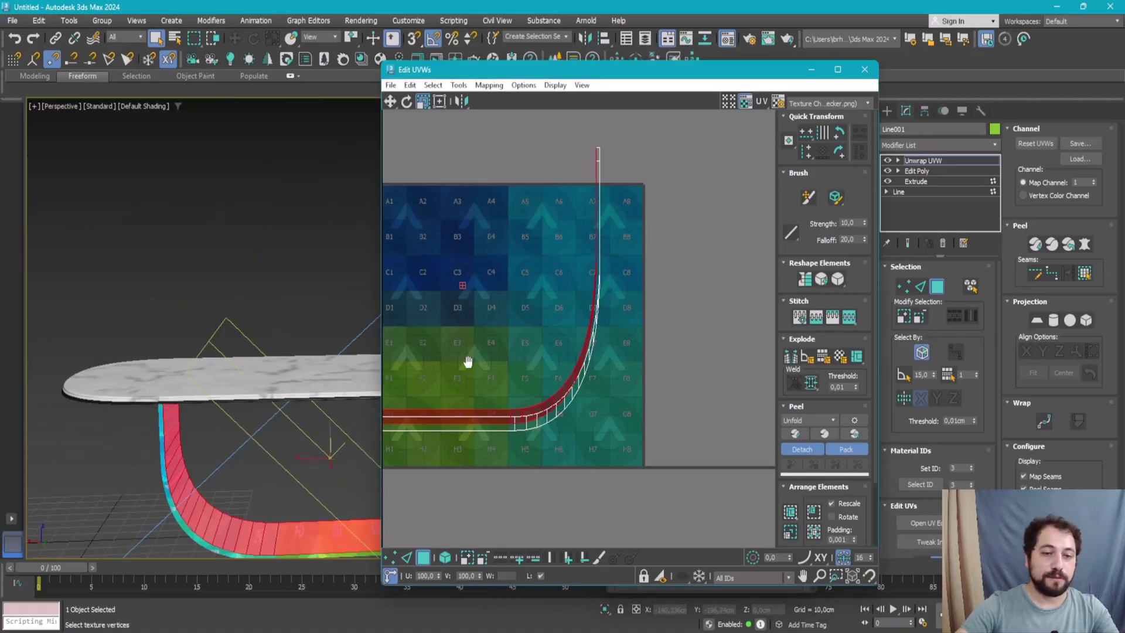
{"action": "scroll", "coordinate": [468, 345], "scroll_direction": "down", "scroll_amount": 3}
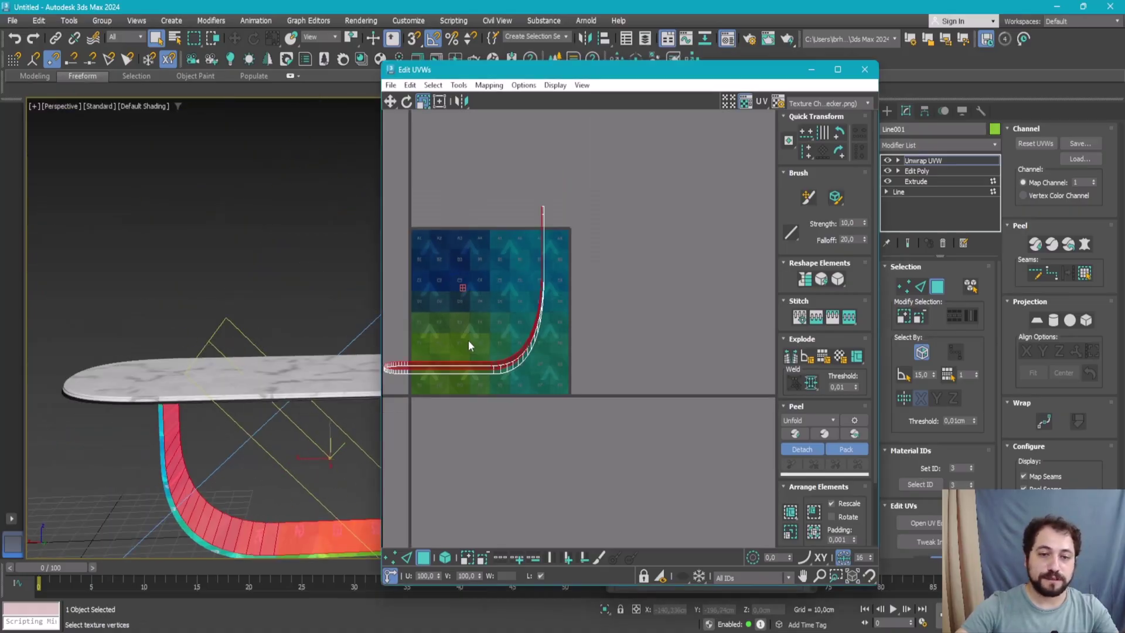
- Convert the strip edges to seams, peel the base flat and rotate it upright
{"action": "left_click", "coordinate": [792, 356]}
{"action": "left_click", "coordinate": [798, 437]}
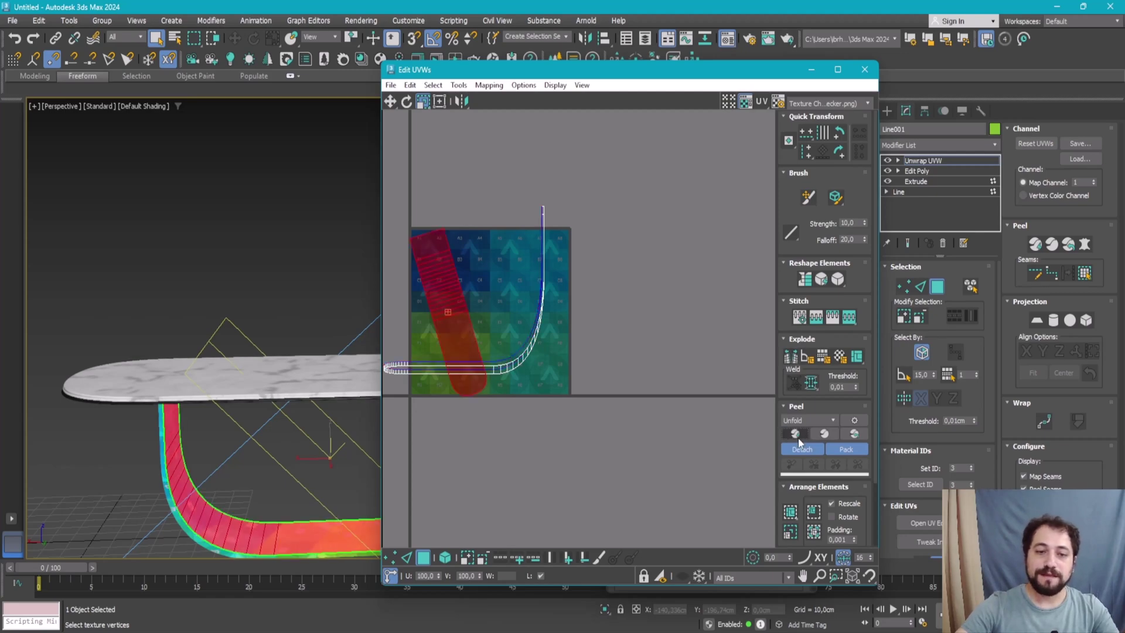
{"action": "scroll", "coordinate": [512, 384], "scroll_direction": "up", "scroll_amount": 3}
{"action": "scroll", "coordinate": [572, 412], "scroll_direction": "down", "scroll_amount": 2}
{"action": "left_click_drag", "start_coordinate": [572, 417], "coordinate": [515, 409]}
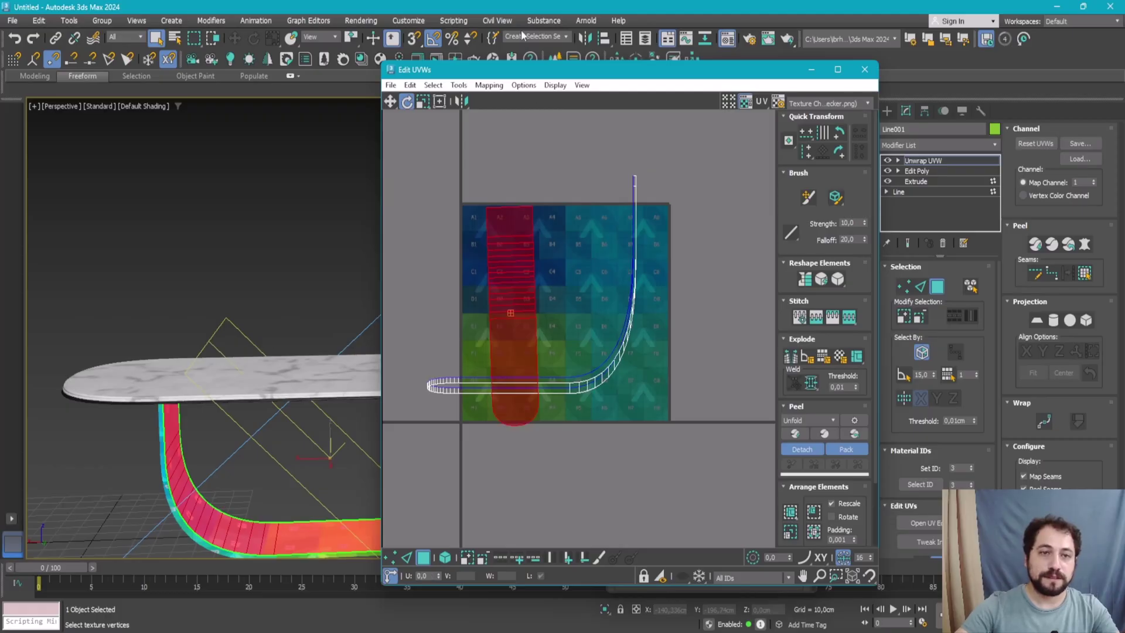
{"action": "left_click_drag", "start_coordinate": [506, 408], "coordinate": [502, 408]}
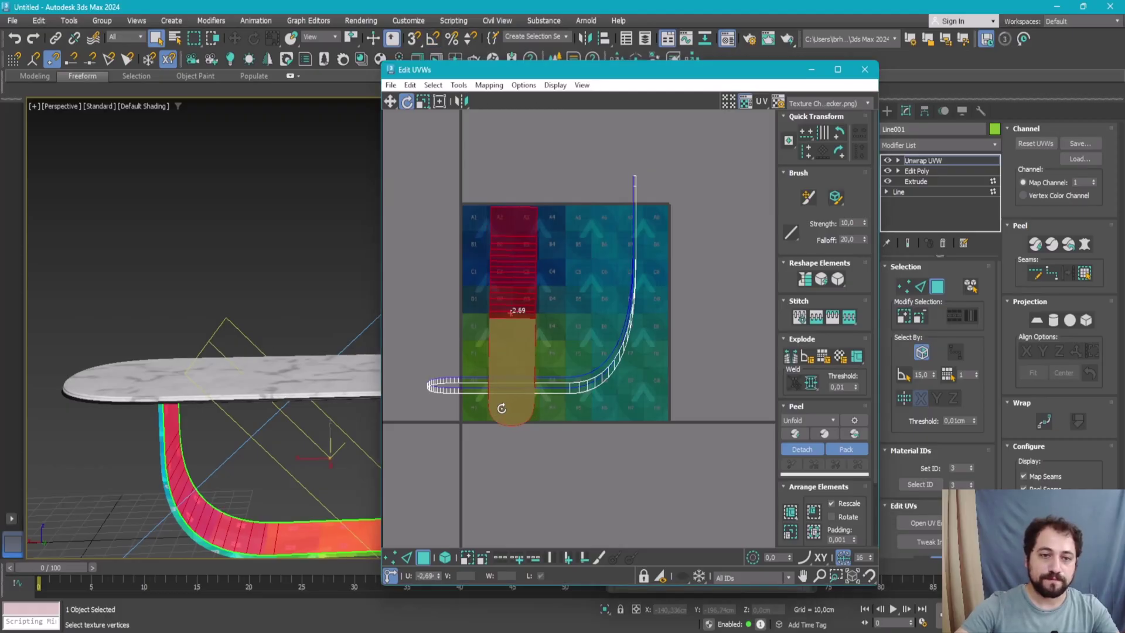
- Re-peel the base strip and rotate it to nearly vertical, then switch to edge selection
{"action": "scroll", "coordinate": [585, 354], "scroll_direction": "down", "scroll_amount": 3}
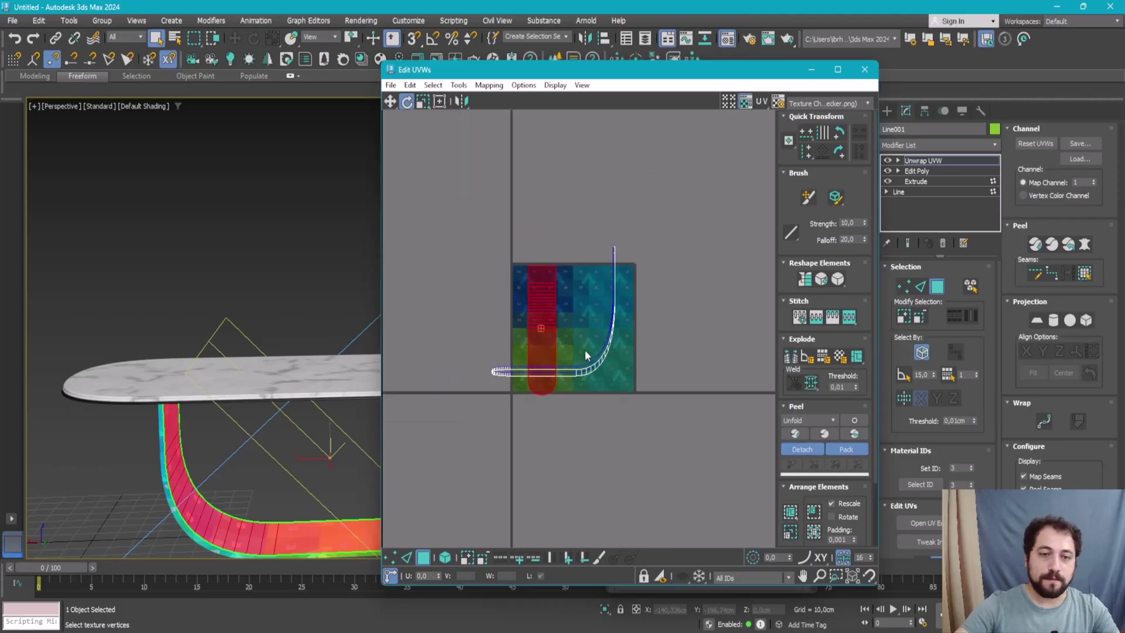
{"action": "middle_click_drag", "start_coordinate": [283, 424], "coordinate": [145, 432], "text": "alt"}
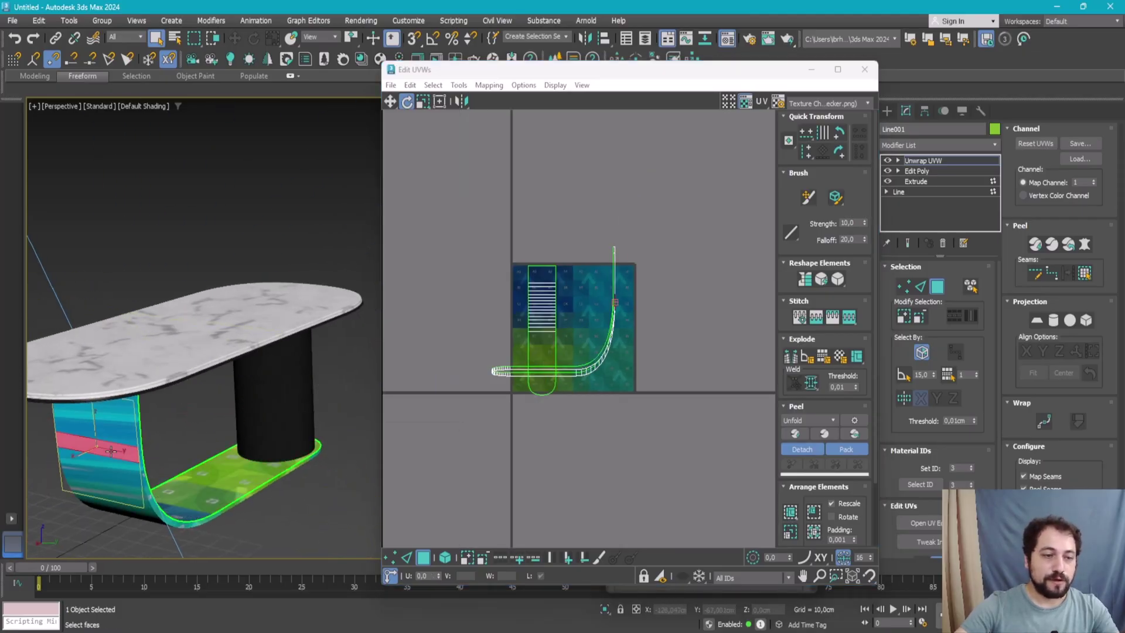
{"action": "scroll", "coordinate": [508, 389], "scroll_direction": "up", "scroll_amount": 2}
{"action": "left_click", "coordinate": [804, 433]}
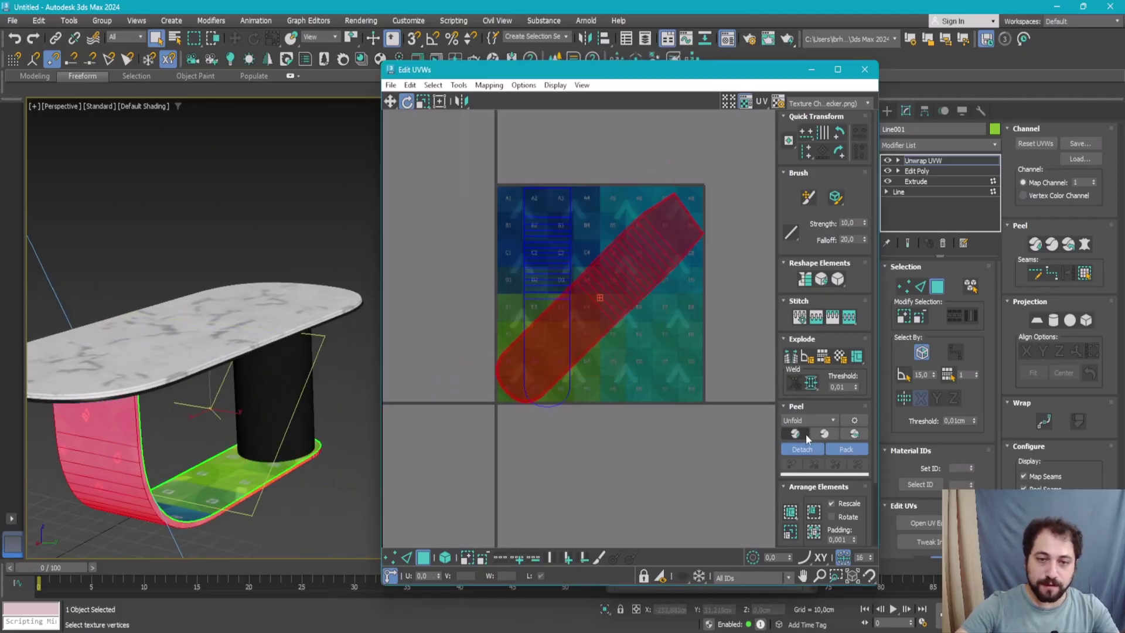
{"action": "scroll", "coordinate": [635, 253], "scroll_direction": "up", "scroll_amount": 5}
{"action": "scroll", "coordinate": [635, 254], "scroll_direction": "down", "scroll_amount": 3}
{"action": "left_click_drag", "start_coordinate": [585, 218], "coordinate": [614, 238]}
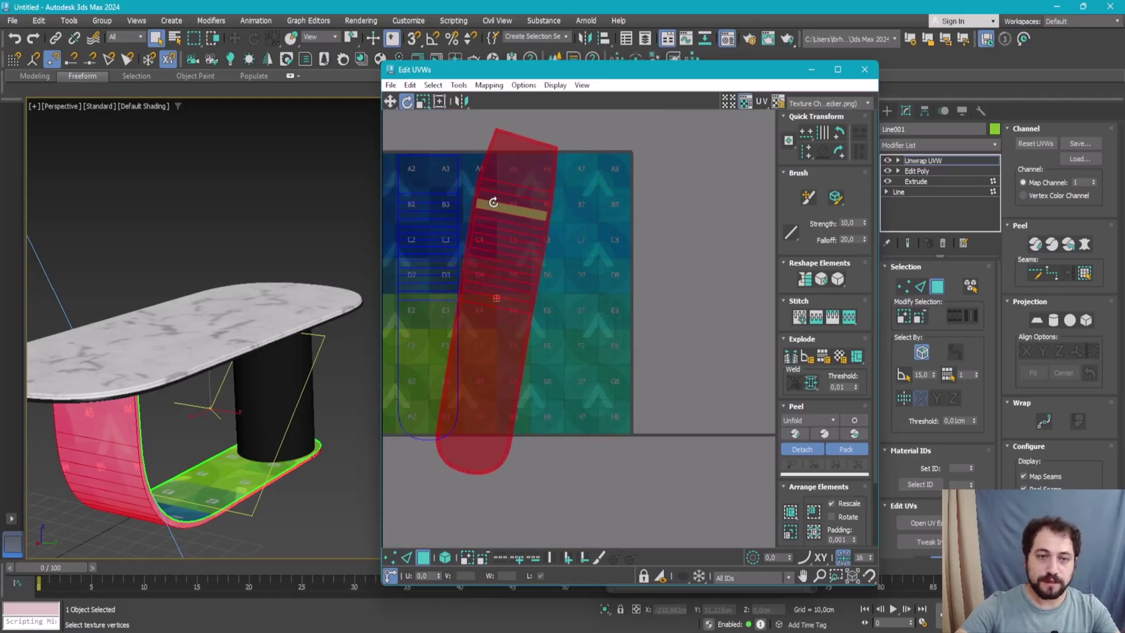
{"action": "scroll", "coordinate": [614, 238], "scroll_direction": "up", "scroll_amount": 2}
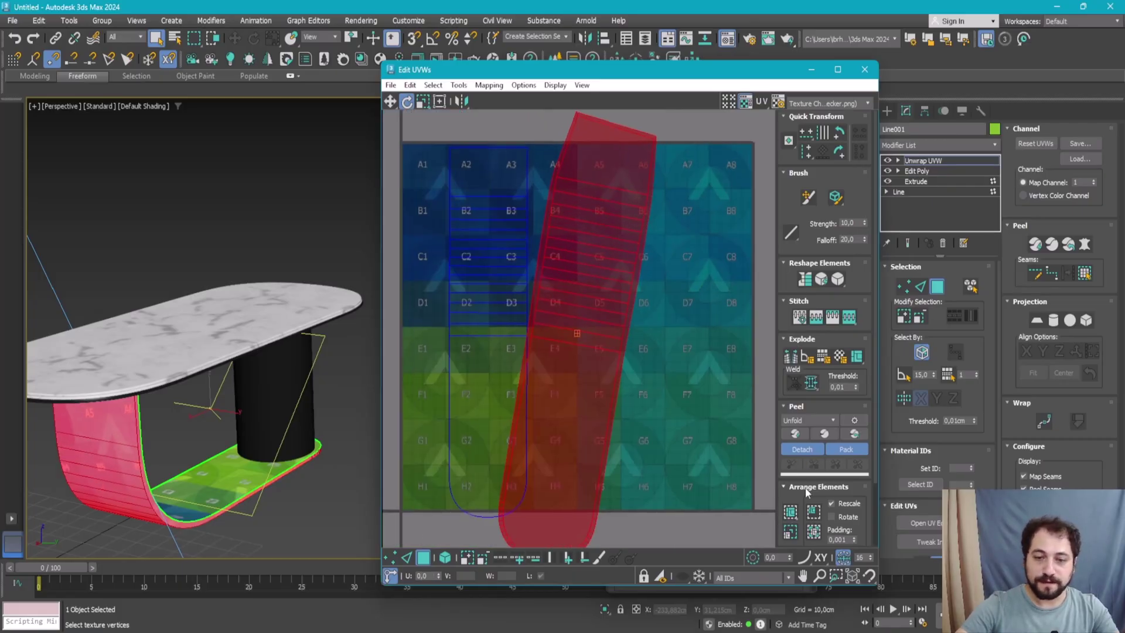
{"action": "key", "text": "2"}
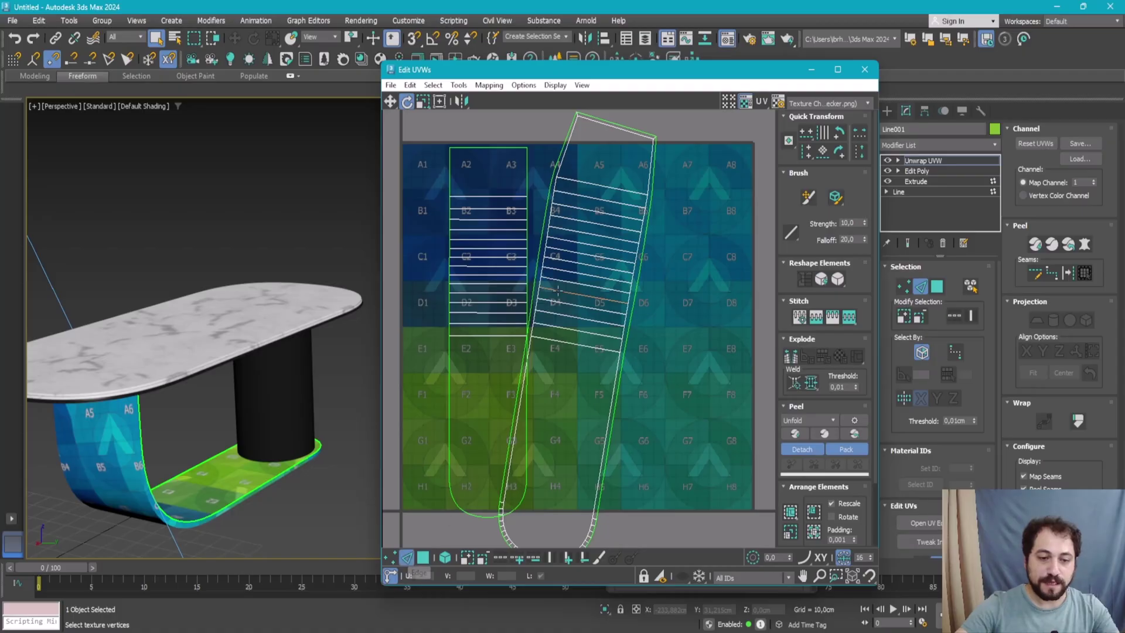
{"action": "scroll", "coordinate": [525, 324], "scroll_direction": "up", "scroll_amount": 5}
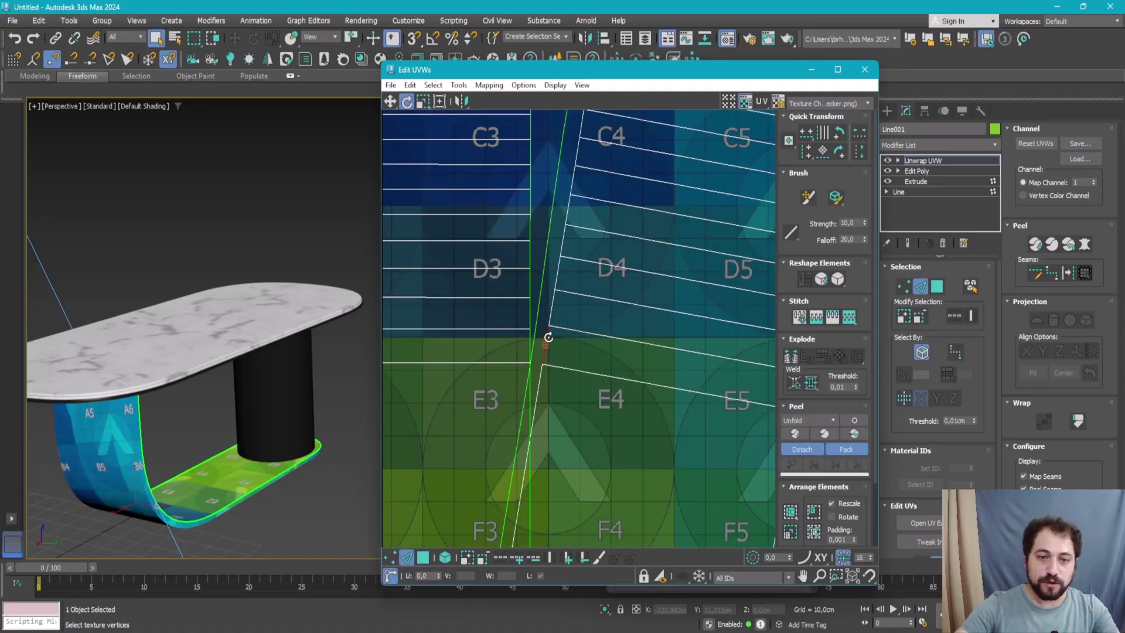
{"action": "scroll", "coordinate": [548, 337], "scroll_direction": "down", "scroll_amount": 3}
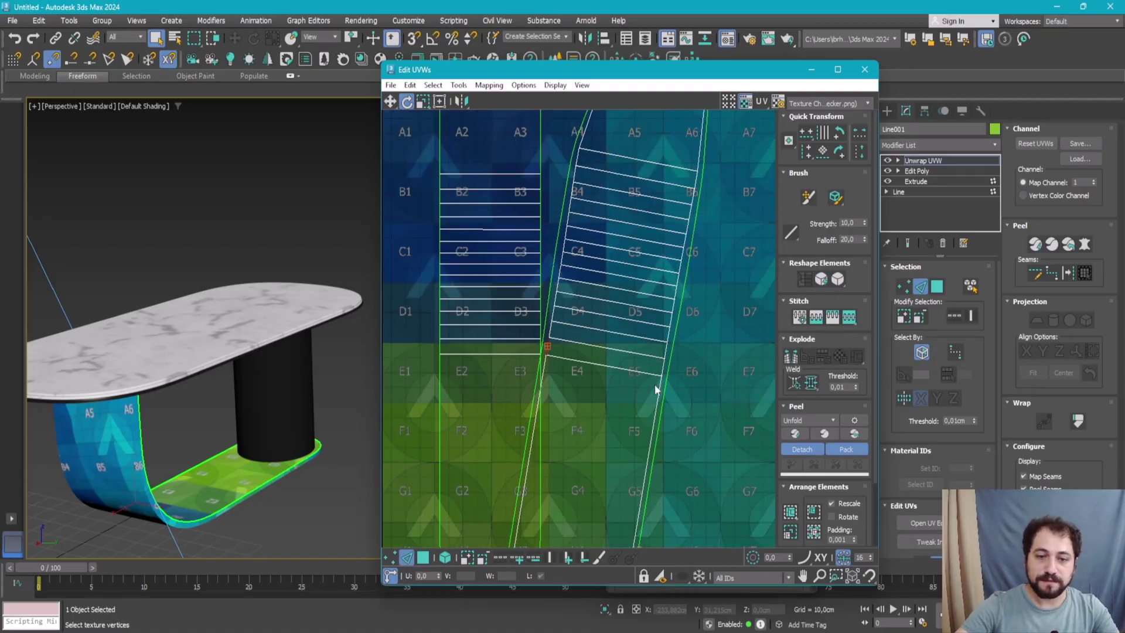
{"action": "scroll", "coordinate": [647, 373], "scroll_direction": "down", "scroll_amount": 2}
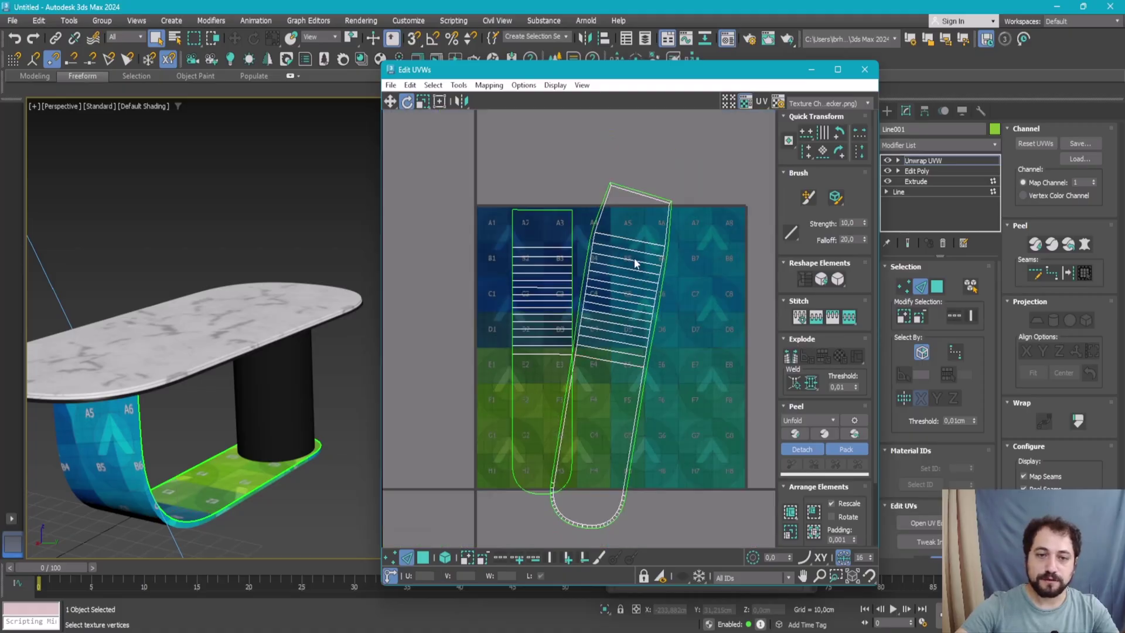
{"action": "scroll", "coordinate": [655, 244], "scroll_direction": "up", "scroll_amount": 1}
{"action": "scroll", "coordinate": [650, 232], "scroll_direction": "up", "scroll_amount": 1}
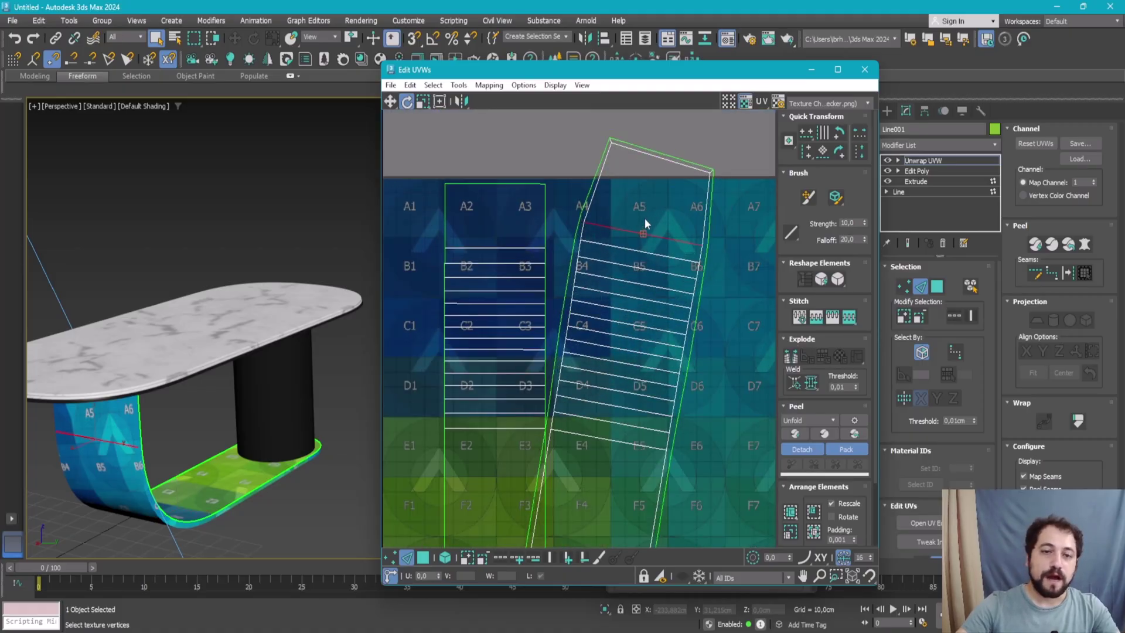
{"action": "scroll", "coordinate": [645, 218], "scroll_direction": "up", "scroll_amount": 1}
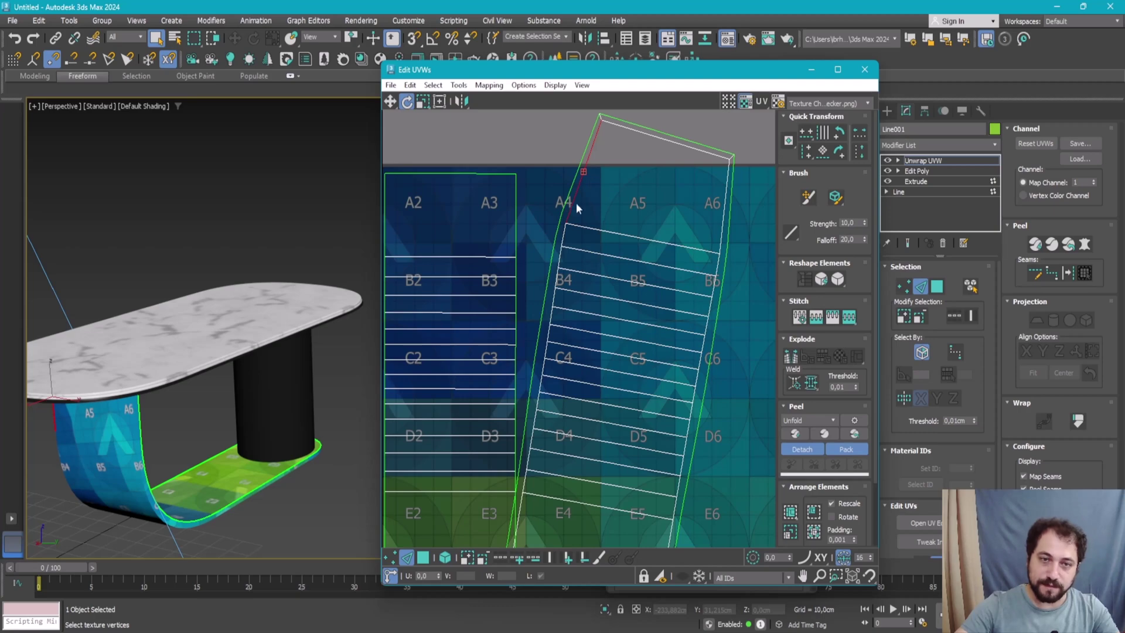
{"action": "left_click", "coordinate": [631, 237]}
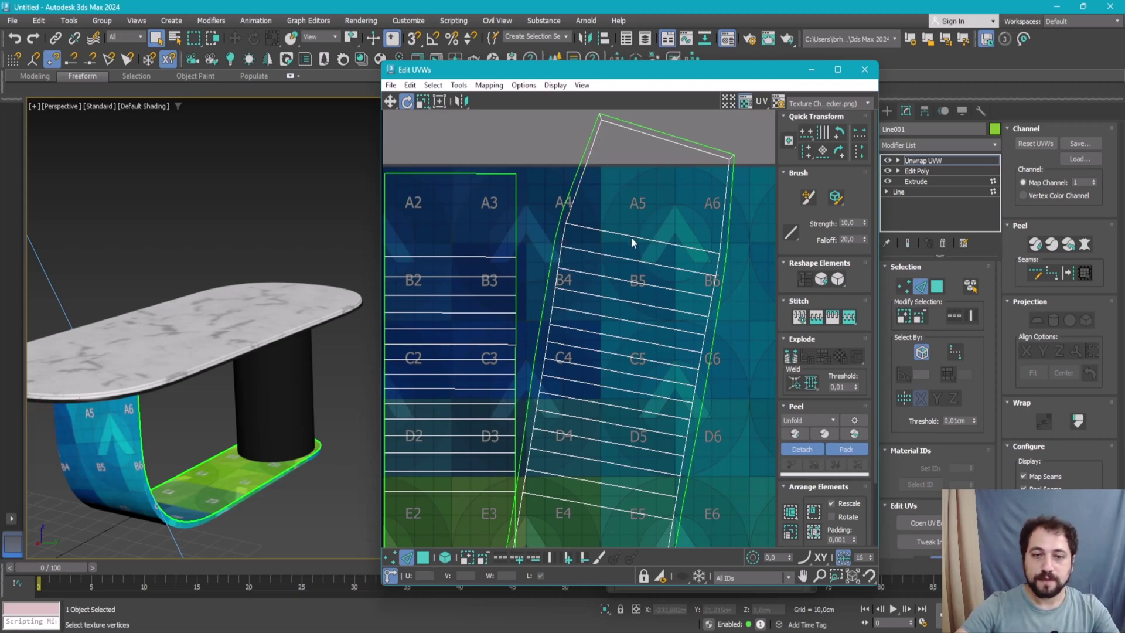
{"action": "scroll", "coordinate": [618, 275], "scroll_direction": "down", "scroll_amount": 2}
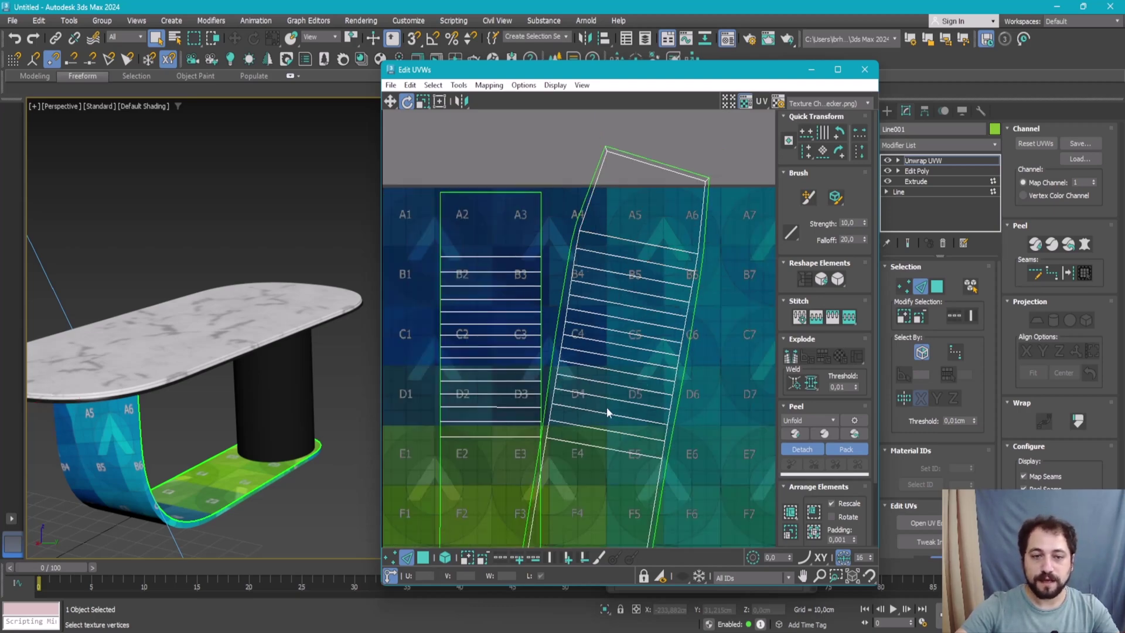
{"action": "middle_click_drag", "start_coordinate": [606, 407], "coordinate": [610, 388]}
{"action": "scroll", "coordinate": [610, 432], "scroll_direction": "up", "scroll_amount": 3}
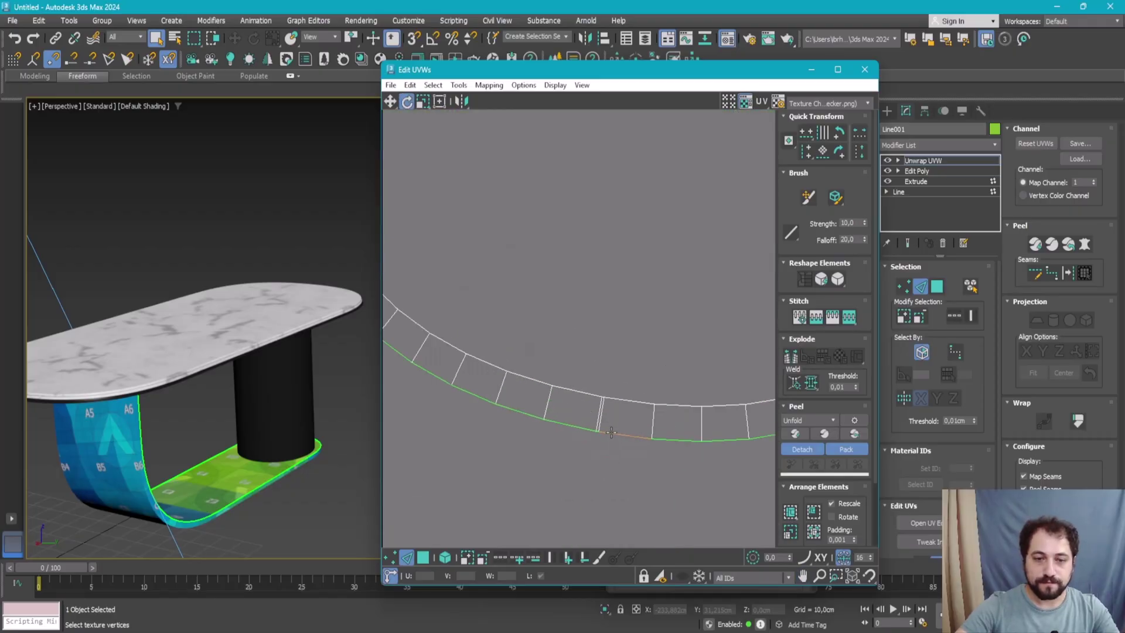
{"action": "scroll", "coordinate": [619, 404], "scroll_direction": "up", "scroll_amount": 3}
{"action": "scroll", "coordinate": [535, 384], "scroll_direction": "down", "scroll_amount": 3}
{"action": "left_click", "coordinate": [494, 390]}
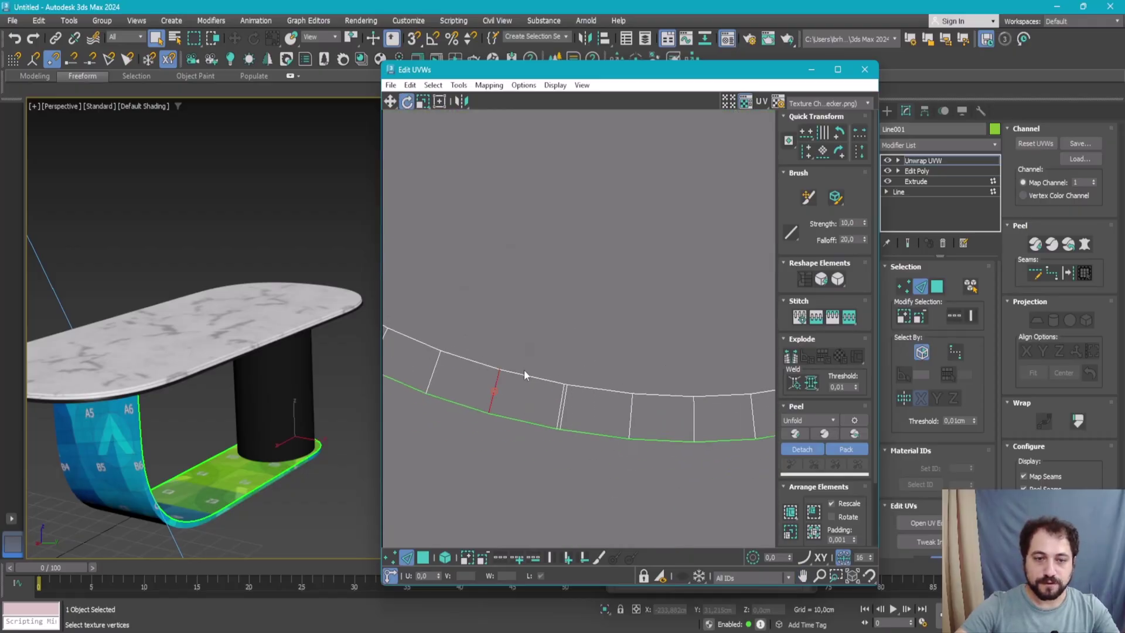
{"action": "scroll", "coordinate": [524, 352], "scroll_direction": "down", "scroll_amount": 3}
{"action": "scroll", "coordinate": [494, 308], "scroll_direction": "up", "scroll_amount": 2}
{"action": "scroll", "coordinate": [494, 315], "scroll_direction": "down", "scroll_amount": 2}
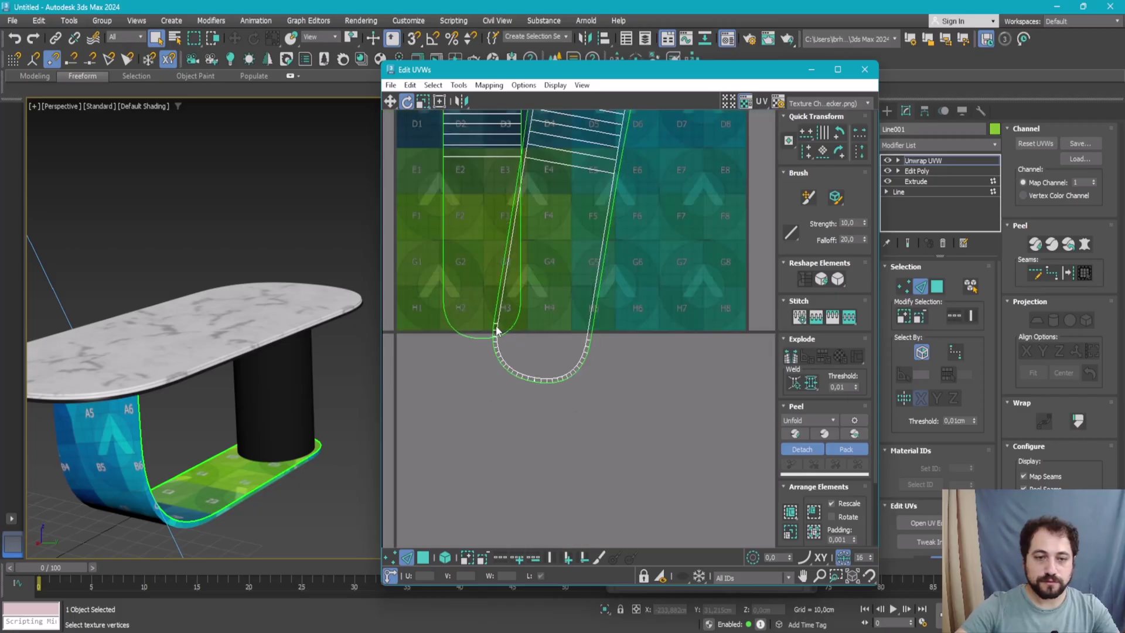
{"action": "scroll", "coordinate": [527, 305], "scroll_direction": "up", "scroll_amount": 2}
{"action": "scroll", "coordinate": [565, 250], "scroll_direction": "up", "scroll_amount": 2}
{"action": "scroll", "coordinate": [585, 316], "scroll_direction": "down", "scroll_amount": 1}
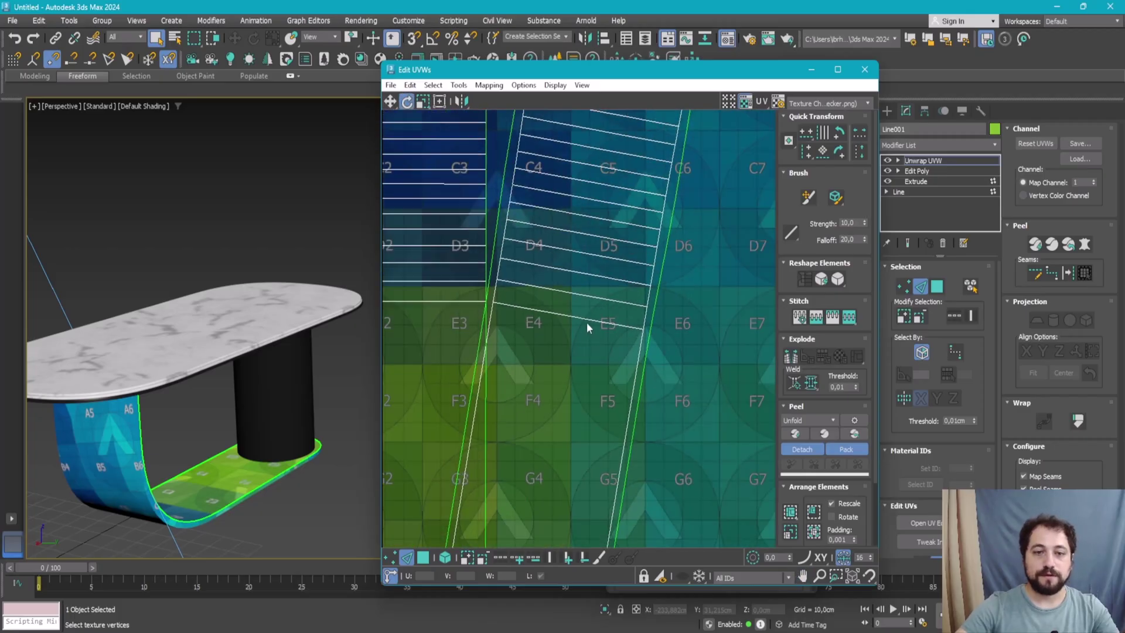
{"action": "left_click", "coordinate": [586, 323]}
{"action": "scroll", "coordinate": [588, 339], "scroll_direction": "down", "scroll_amount": 2}
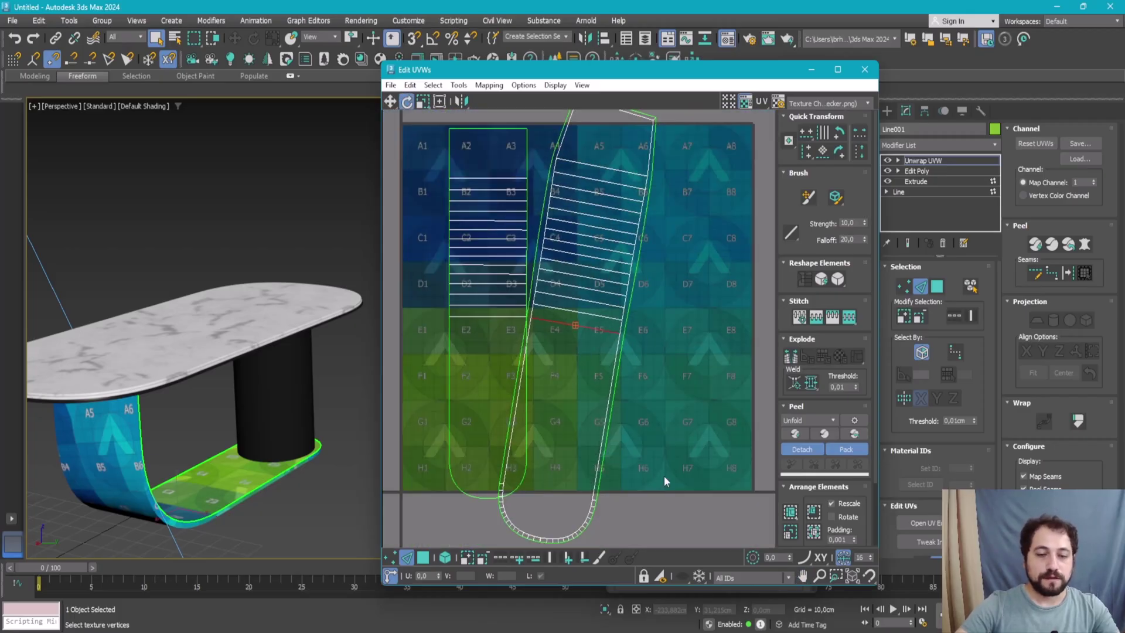
{"action": "left_click", "coordinate": [423, 557]}
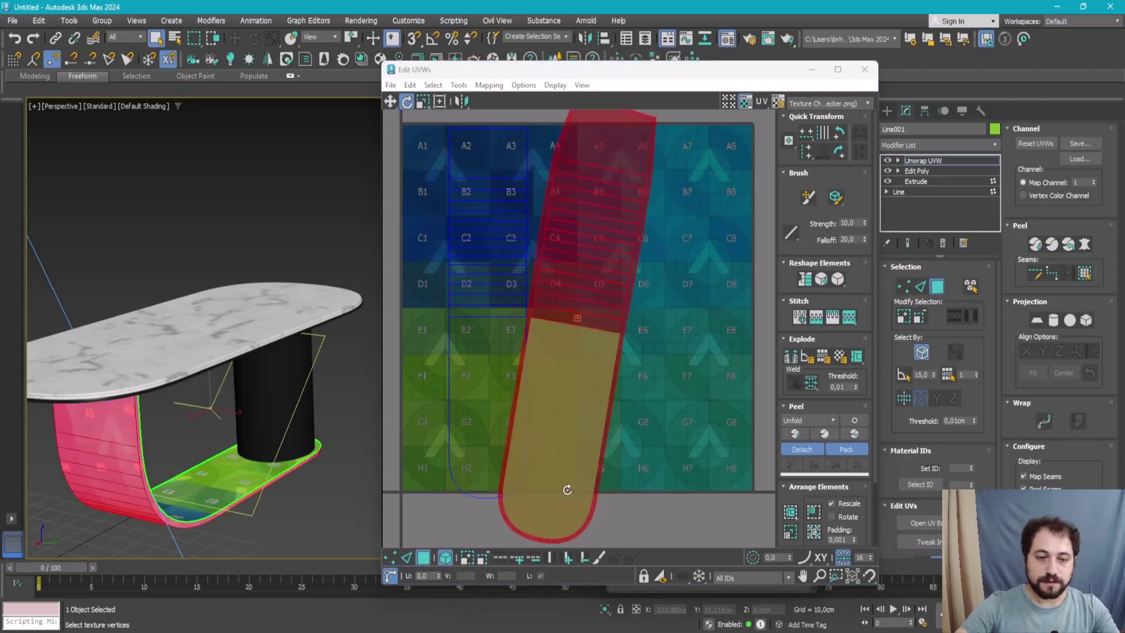
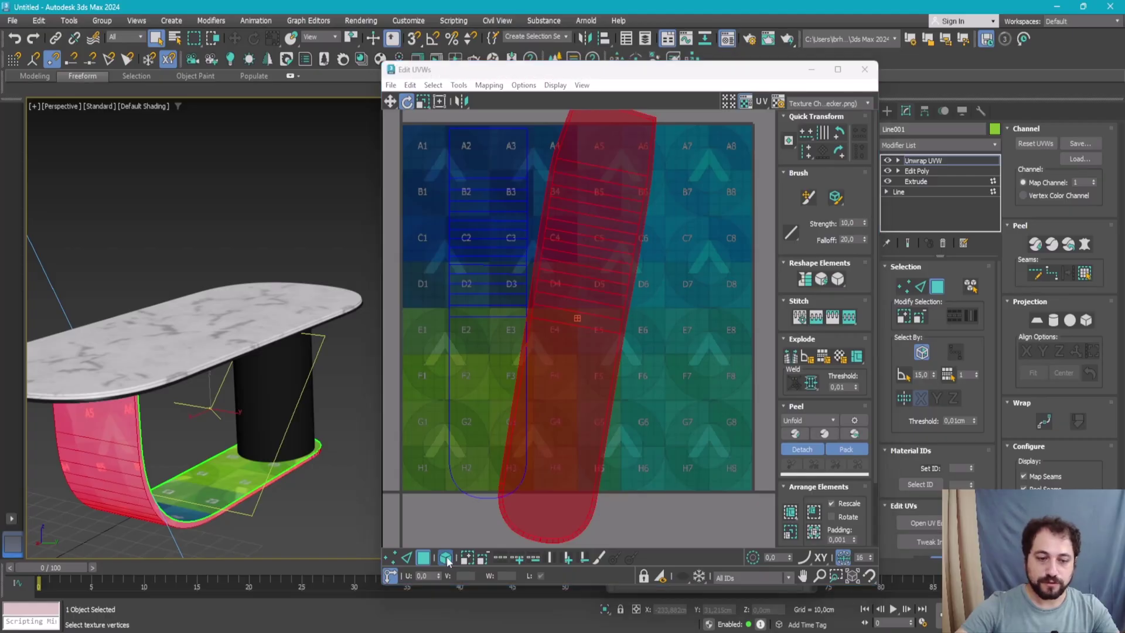
- Grow-select the base's curved side strip faces and break them into their own shell
{"action": "left_click", "coordinate": [593, 381]}
{"action": "scroll", "coordinate": [598, 317], "scroll_direction": "up", "scroll_amount": 3}
{"action": "left_click_drag", "start_coordinate": [599, 316], "coordinate": [616, 202]}
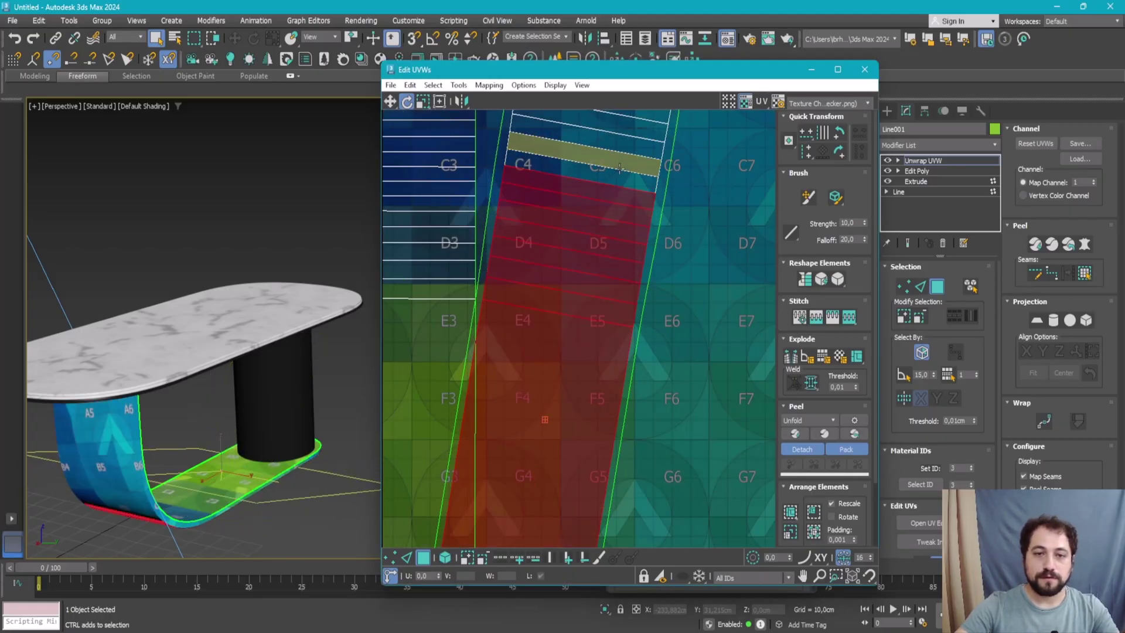
{"action": "left_click_drag", "start_coordinate": [616, 202], "coordinate": [615, 132]}
{"action": "middle_click_drag", "start_coordinate": [618, 195], "coordinate": [619, 355]}
{"action": "left_click_drag", "start_coordinate": [619, 355], "coordinate": [621, 287]}
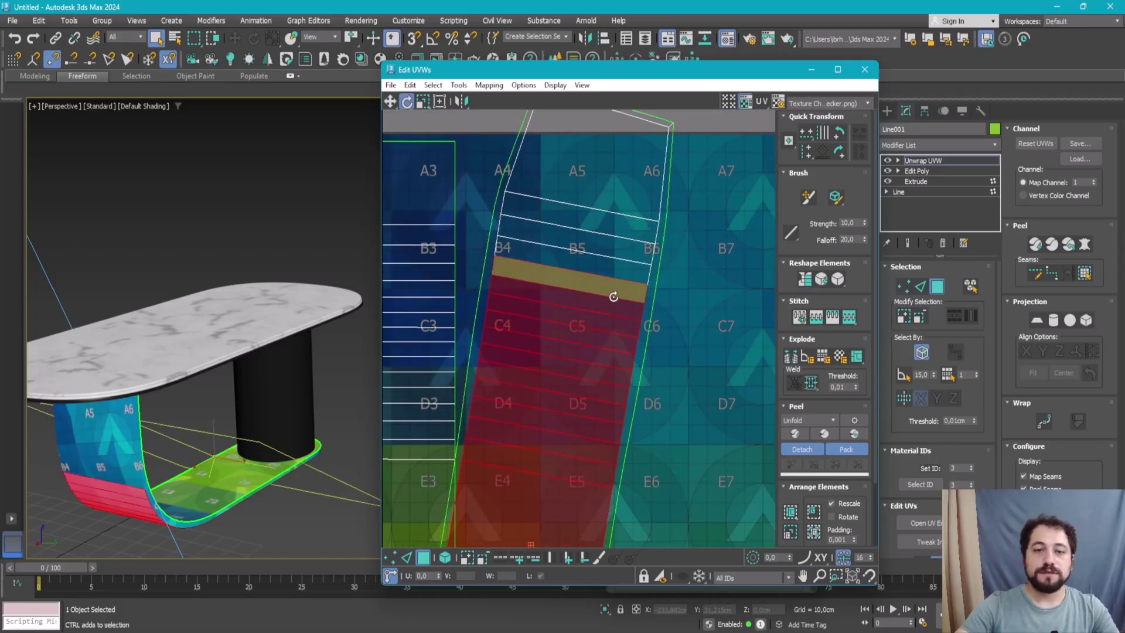
{"action": "scroll", "coordinate": [621, 287], "scroll_direction": "down", "scroll_amount": 3}
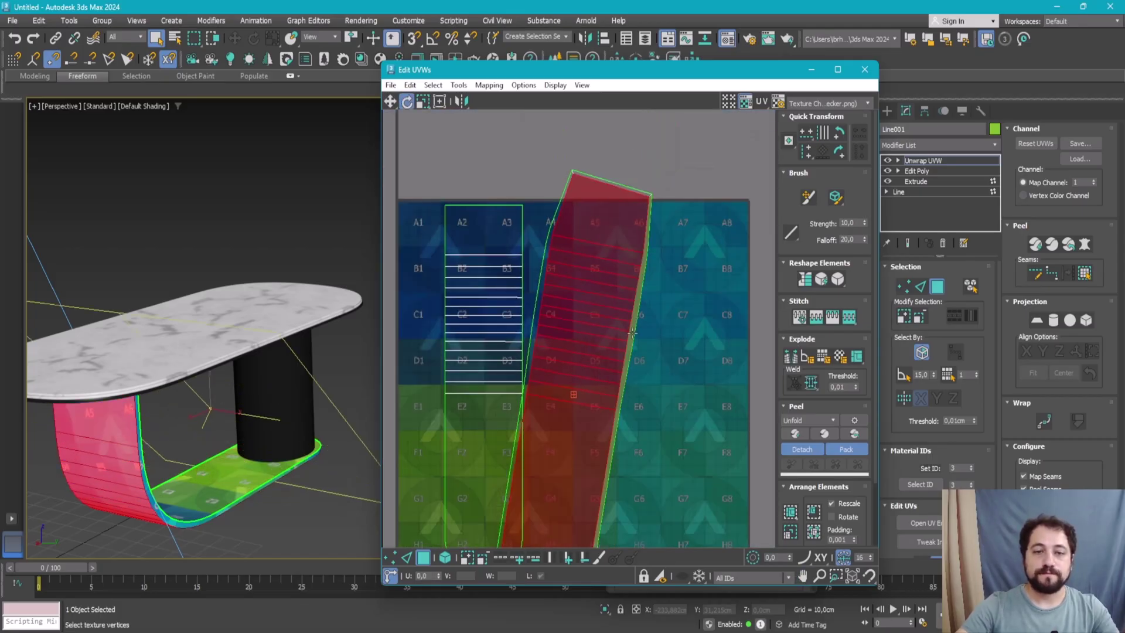
{"action": "left_click", "coordinate": [792, 358]}
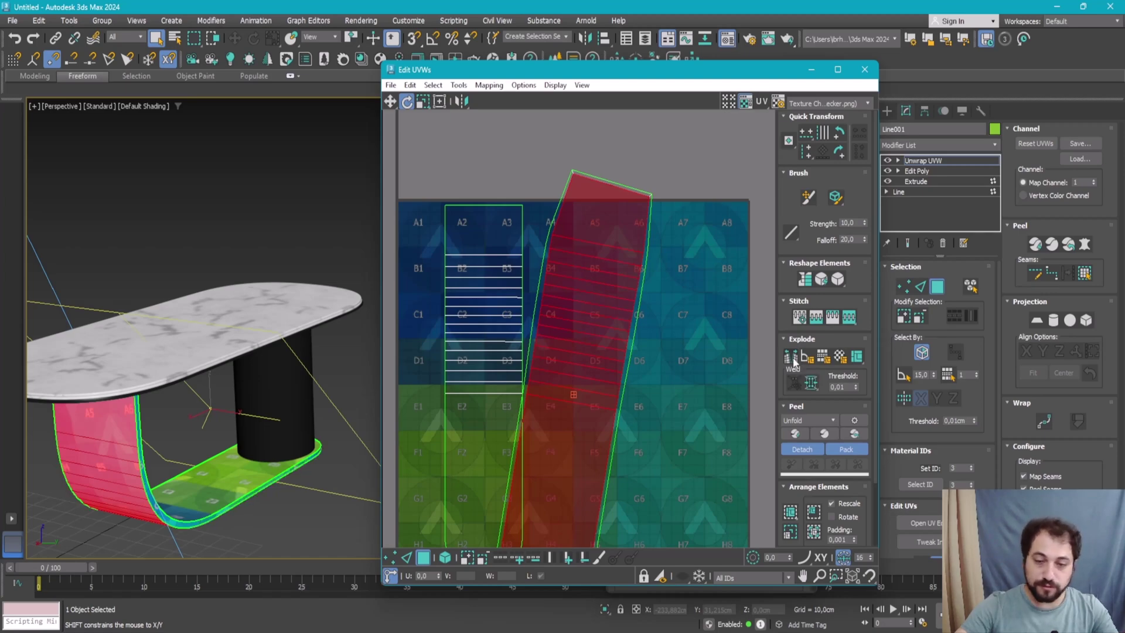
- Move the strip left off the checker map and rotate it upright
{"action": "scroll", "coordinate": [681, 373], "scroll_direction": "down", "scroll_amount": 3}
{"action": "scroll", "coordinate": [680, 373], "scroll_direction": "down", "scroll_amount": 2}
{"action": "key", "text": "w"}
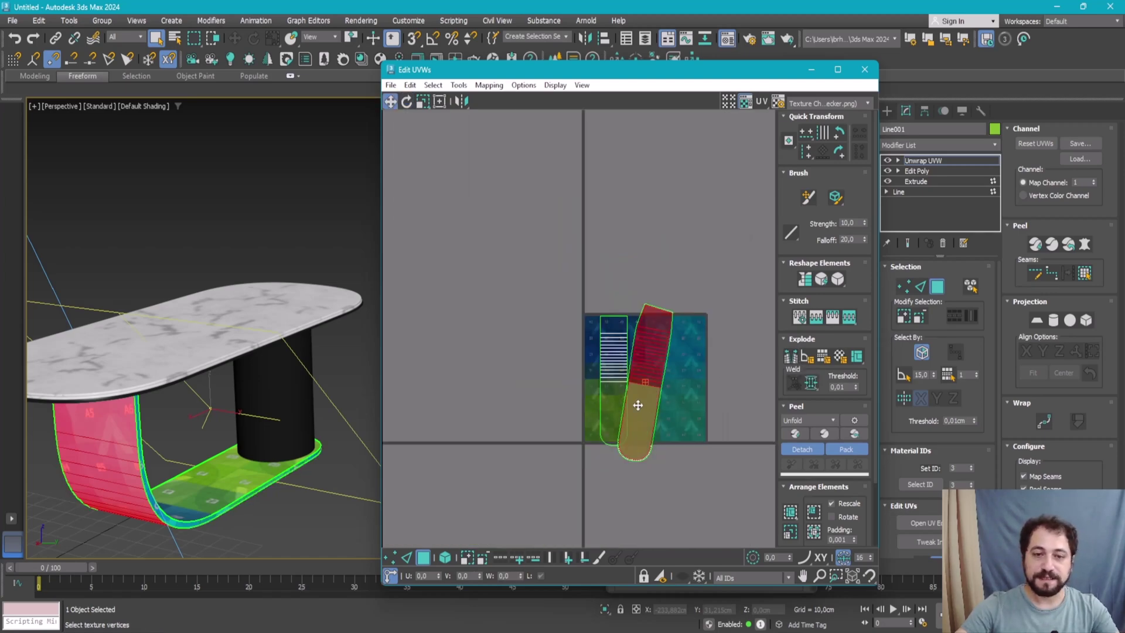
{"action": "mouse_move", "coordinate": [636, 401]}
{"action": "left_mouse_down"}
{"action": "mouse_move", "coordinate": [479, 428]}
{"action": "mouse_move", "coordinate": [522, 450]}
{"action": "left_mouse_up"}
{"action": "key", "text": "e"}
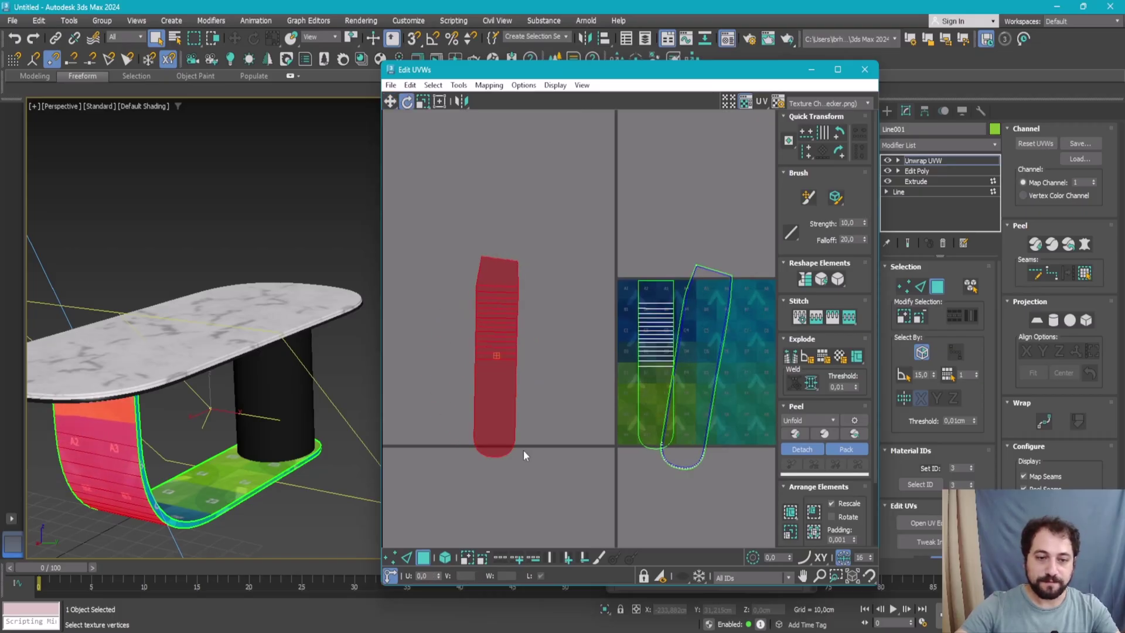
{"action": "scroll", "coordinate": [652, 258], "scroll_direction": "up", "scroll_amount": 3}
{"action": "scroll", "coordinate": [592, 223], "scroll_direction": "up", "scroll_amount": 3}
{"action": "scroll", "coordinate": [550, 205], "scroll_direction": "up", "scroll_amount": 3}
- Return to face selection and Quick Peel the strip flat
{"action": "key", "text": "2"}
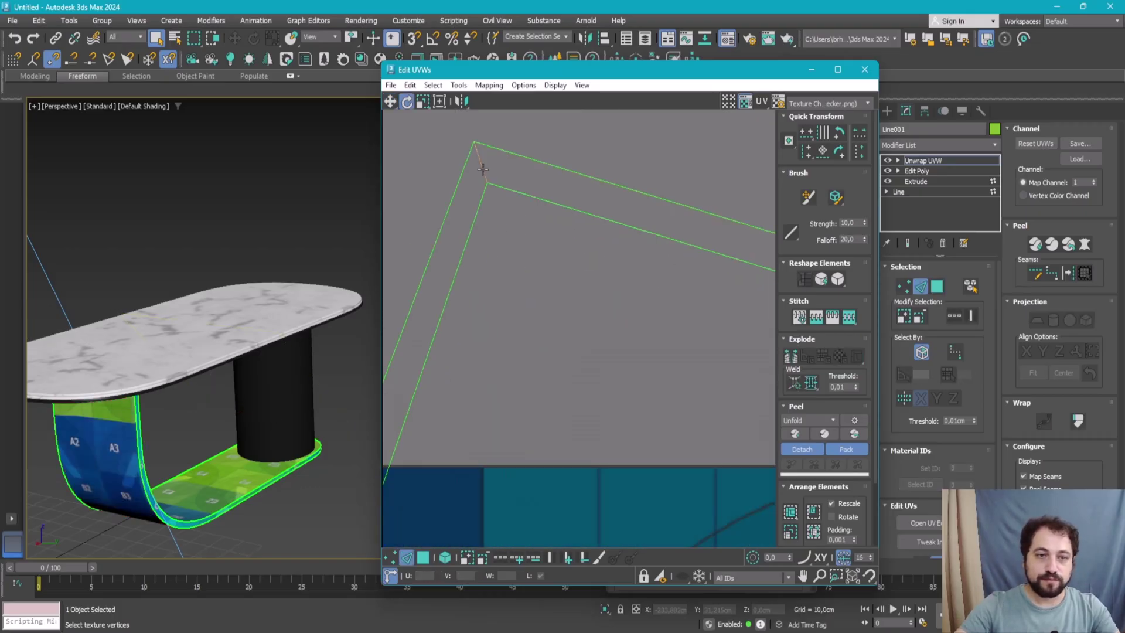
{"action": "scroll", "coordinate": [544, 273], "scroll_direction": "down", "scroll_amount": 3}
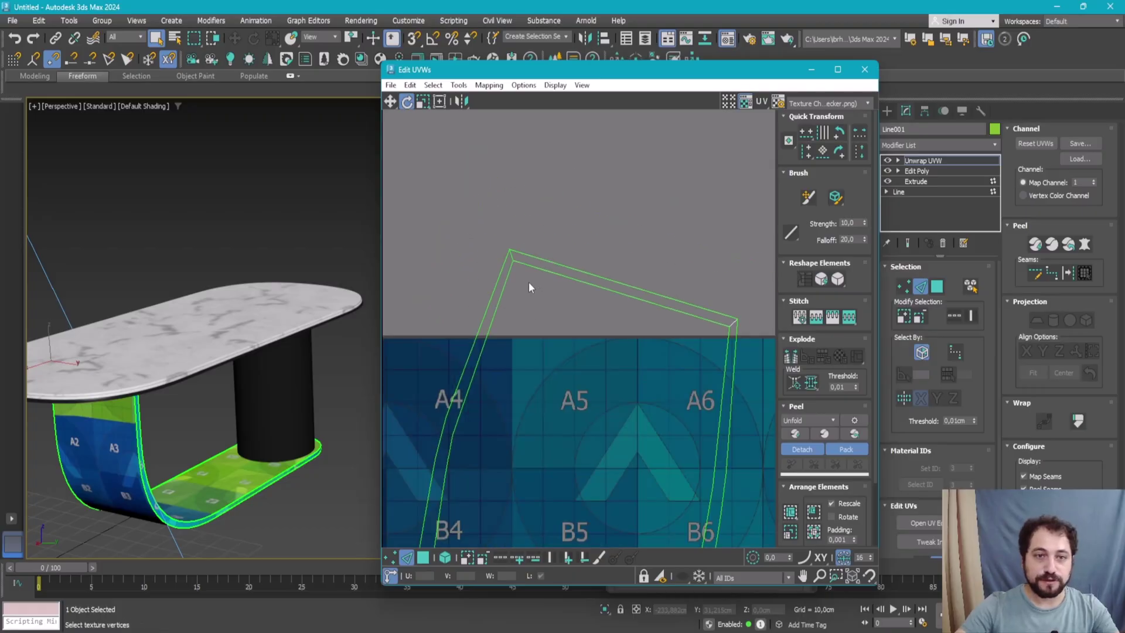
{"action": "scroll", "coordinate": [528, 282], "scroll_direction": "down", "scroll_amount": 3}
{"action": "scroll", "coordinate": [579, 321], "scroll_direction": "up", "scroll_amount": 2}
{"action": "scroll", "coordinate": [579, 321], "scroll_direction": "down", "scroll_amount": 2}
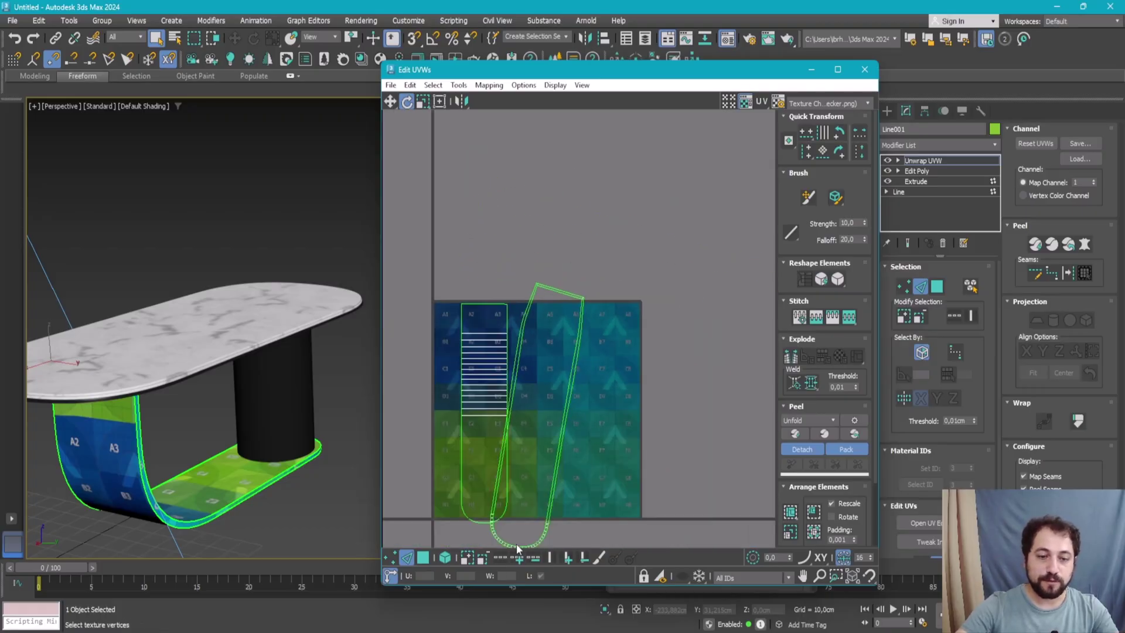
{"action": "left_click", "coordinate": [424, 557]}
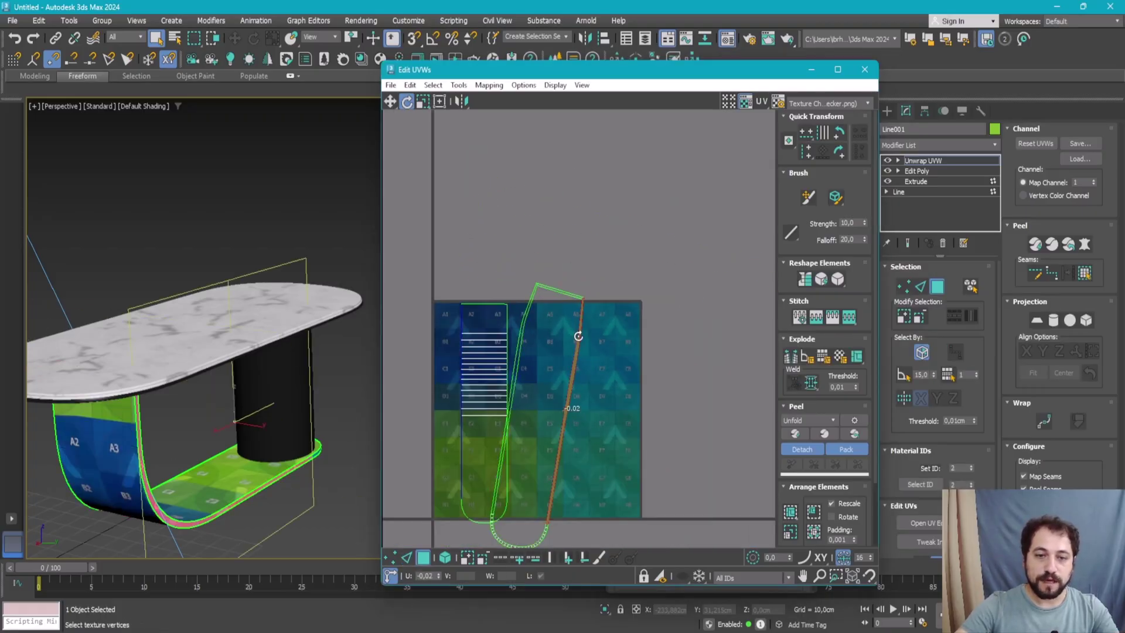
{"action": "left_click", "coordinate": [790, 433]}
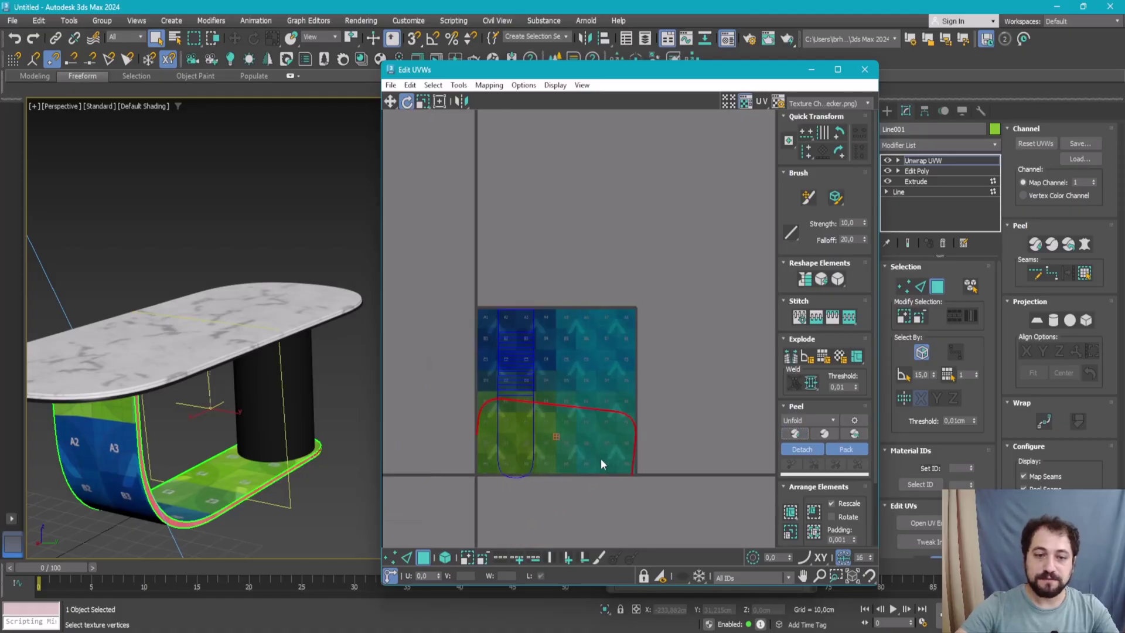
- Select the left side strip and Peel/Pack it
{"action": "scroll", "coordinate": [599, 458], "scroll_direction": "up", "scroll_amount": 4}
{"action": "scroll", "coordinate": [608, 445], "scroll_direction": "up", "scroll_amount": 2}
{"action": "scroll", "coordinate": [637, 407], "scroll_direction": "down", "scroll_amount": 3}
{"action": "scroll", "coordinate": [708, 311], "scroll_direction": "up", "scroll_amount": 1}
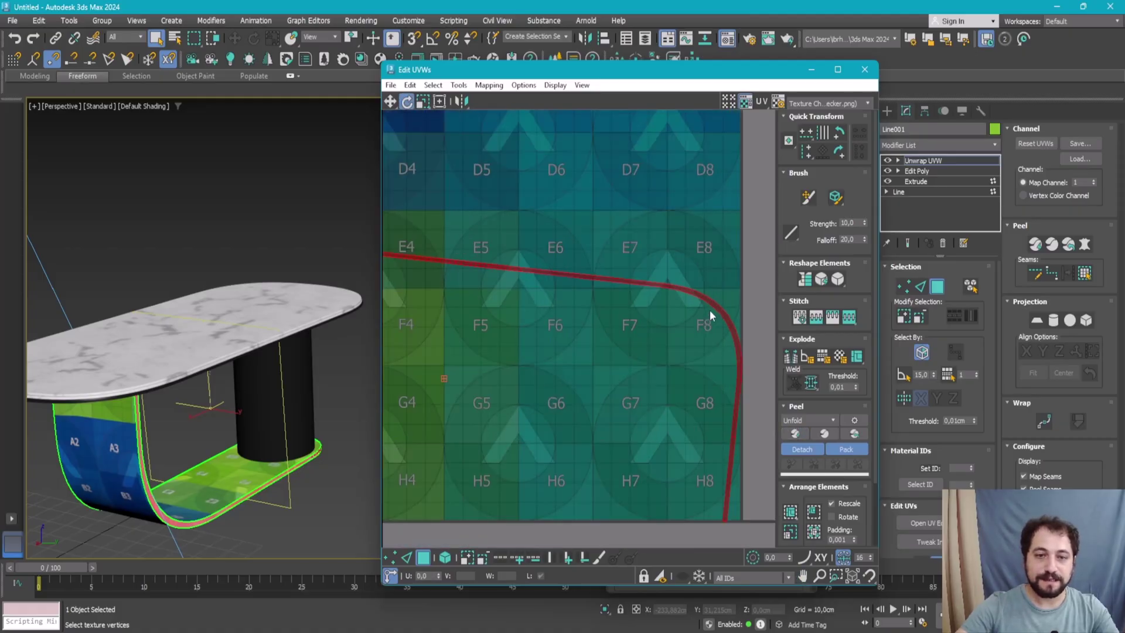
{"action": "scroll", "coordinate": [600, 294], "scroll_direction": "up", "scroll_amount": 2}
{"action": "scroll", "coordinate": [600, 294], "scroll_direction": "down", "scroll_amount": 3}
{"action": "left_click", "coordinate": [616, 413]}
{"action": "scroll", "coordinate": [609, 387], "scroll_direction": "down", "scroll_amount": 2}
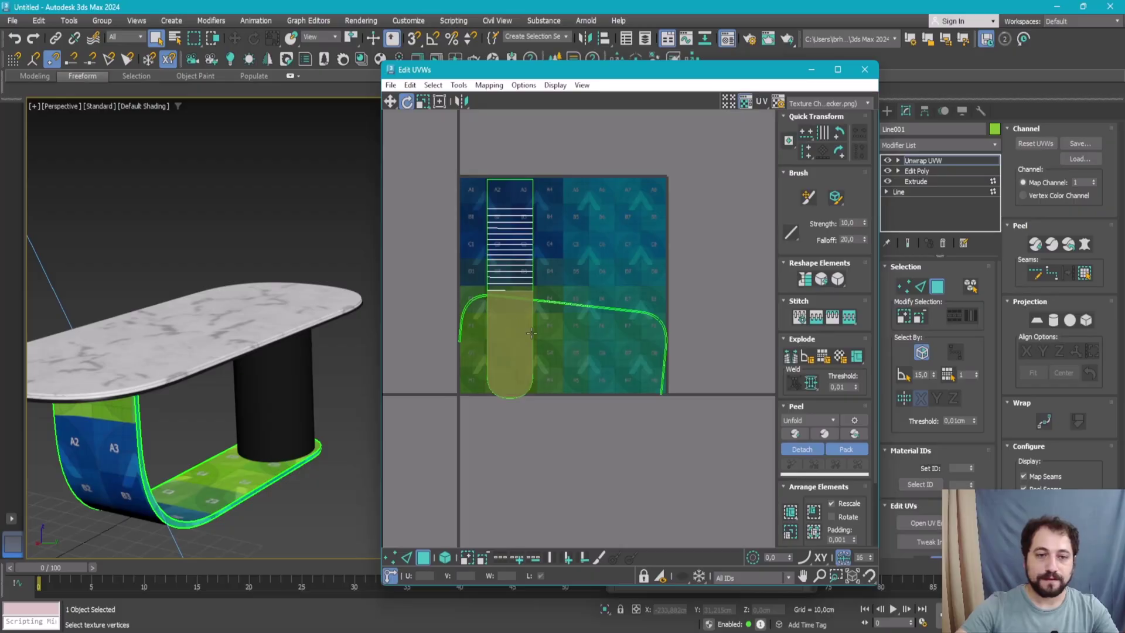
{"action": "scroll", "coordinate": [626, 340], "scroll_direction": "down", "scroll_amount": 3}
{"action": "scroll", "coordinate": [439, 305], "scroll_direction": "up", "scroll_amount": 2}
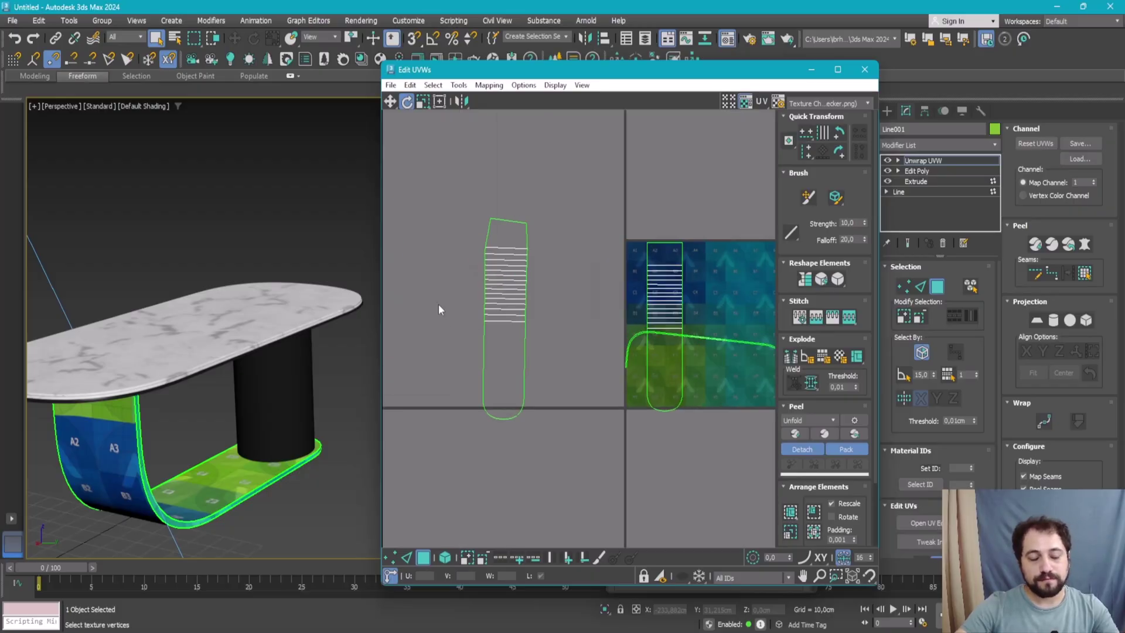
{"action": "left_click", "coordinate": [506, 328]}
{"action": "scroll", "coordinate": [505, 346], "scroll_direction": "down", "scroll_amount": 3}
{"action": "left_click", "coordinate": [795, 434]}
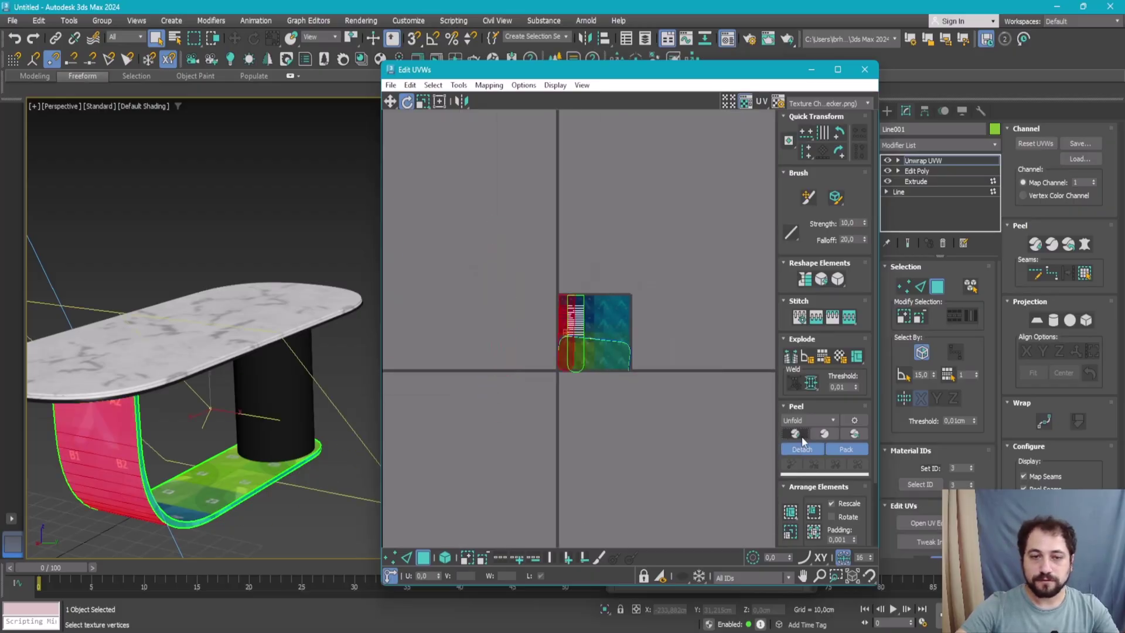
- Shift the packed strip further left, out of the checker square
{"action": "scroll", "coordinate": [603, 340], "scroll_direction": "up", "scroll_amount": 2}
{"action": "key", "text": "w"}
{"action": "left_click_drag", "start_coordinate": [529, 312], "coordinate": [475, 313]}
{"action": "key", "text": "e"}
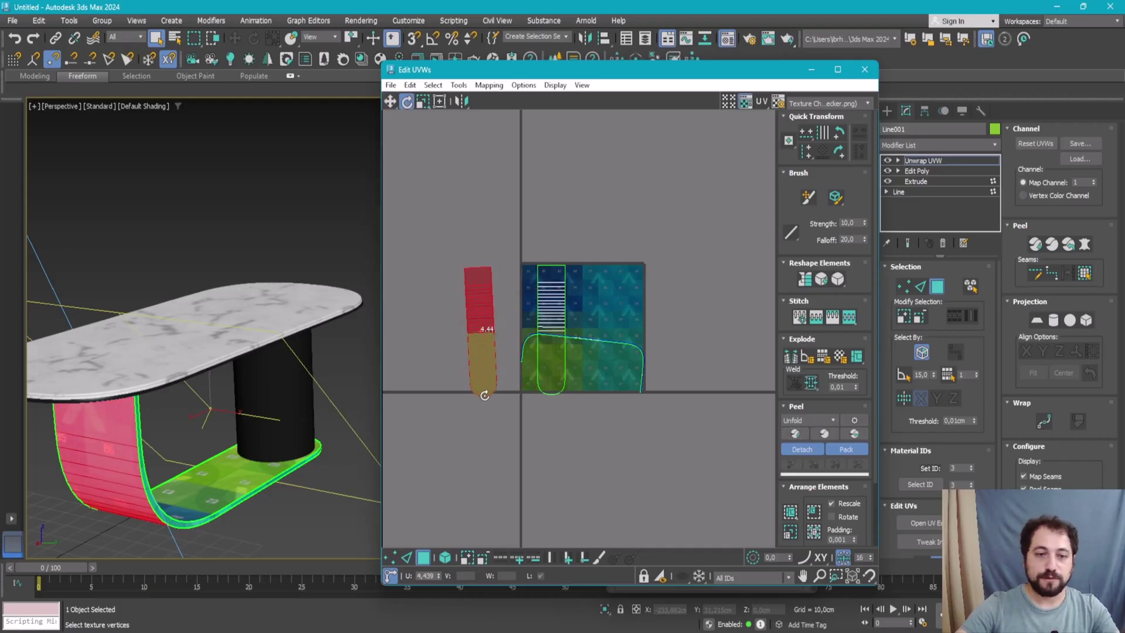
- Select the strip shells and the curved bottom piece of the base
{"action": "left_click", "coordinate": [563, 384]}
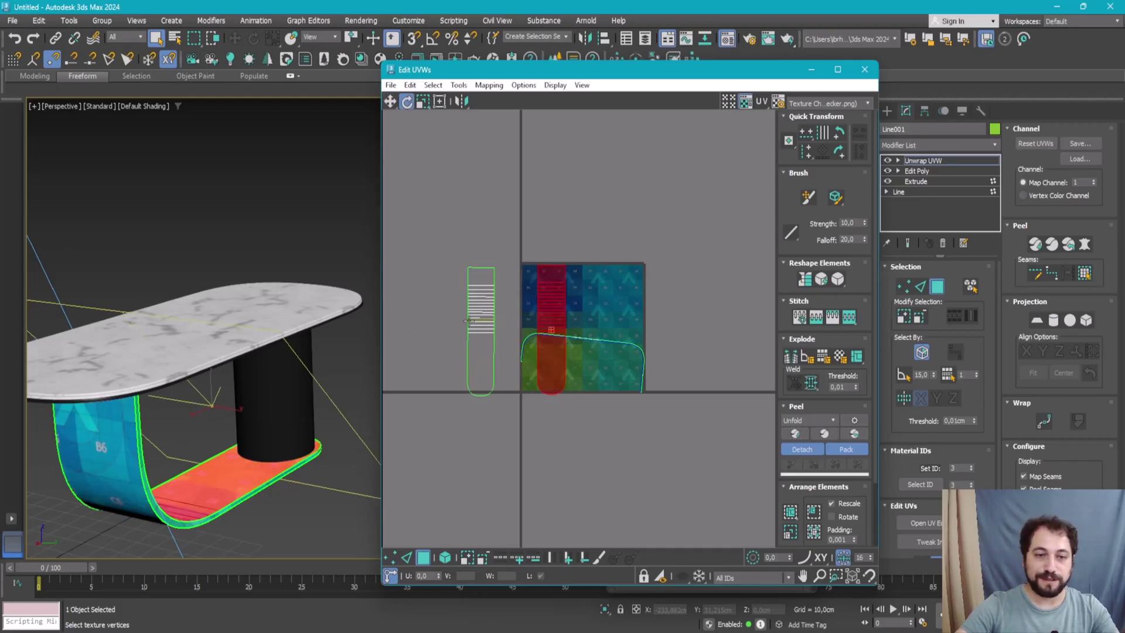
{"action": "scroll", "coordinate": [518, 343], "scroll_direction": "up", "scroll_amount": 1}
{"action": "left_click", "coordinate": [478, 395]}
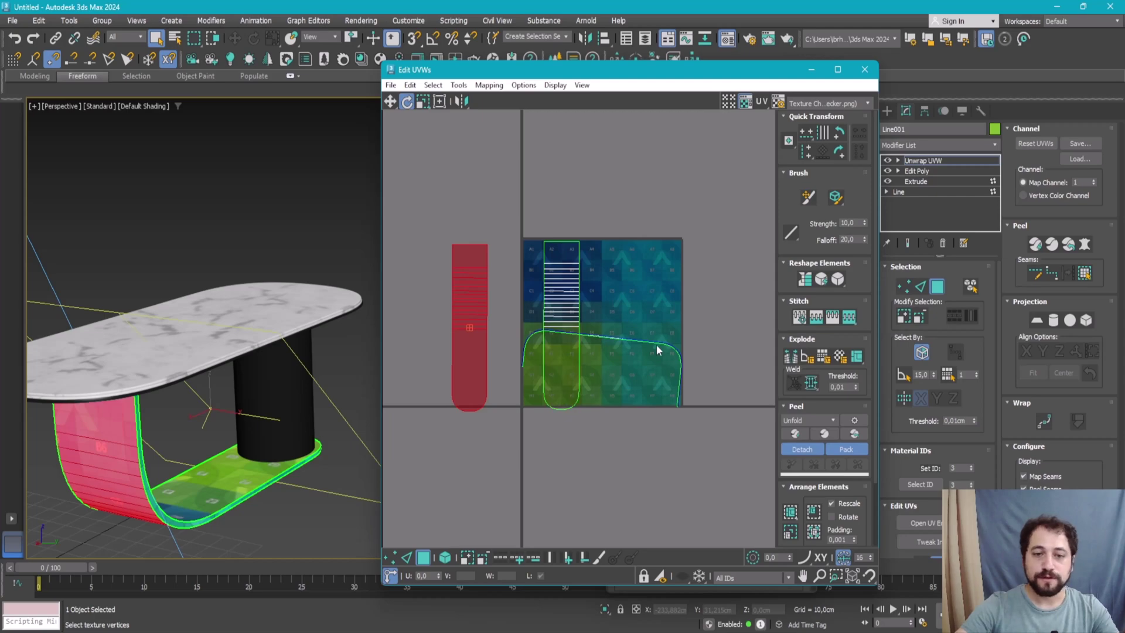
{"action": "scroll", "coordinate": [656, 344], "scroll_direction": "up", "scroll_amount": 2}
{"action": "left_click", "coordinate": [679, 321]}
{"action": "scroll", "coordinate": [620, 346], "scroll_direction": "down", "scroll_amount": 3}
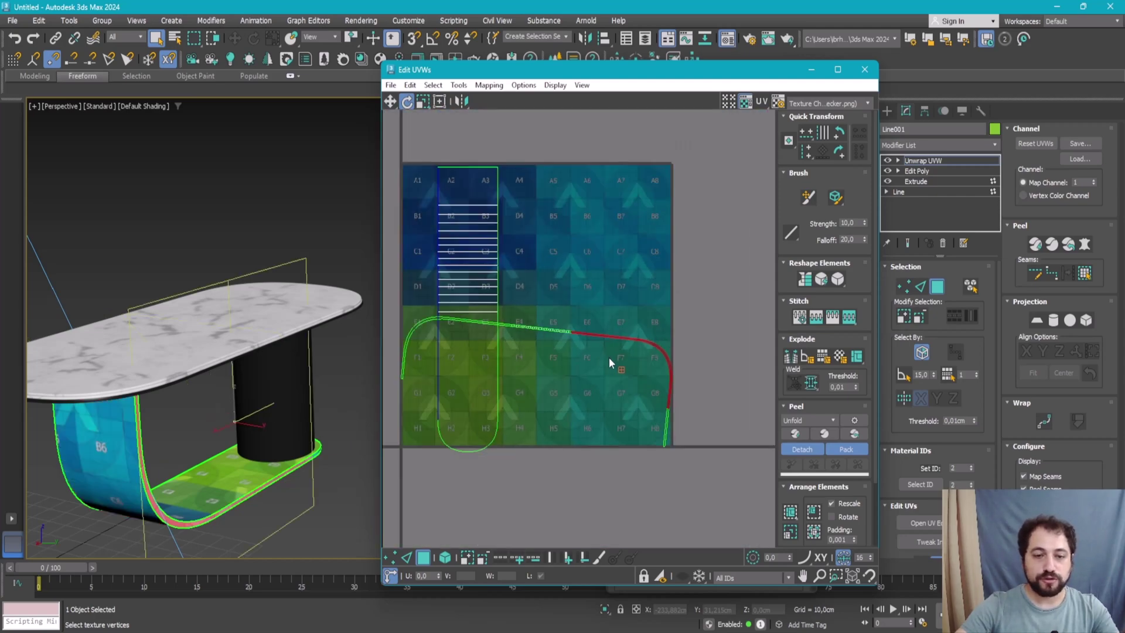
{"action": "scroll", "coordinate": [435, 321], "scroll_direction": "up", "scroll_amount": 2}
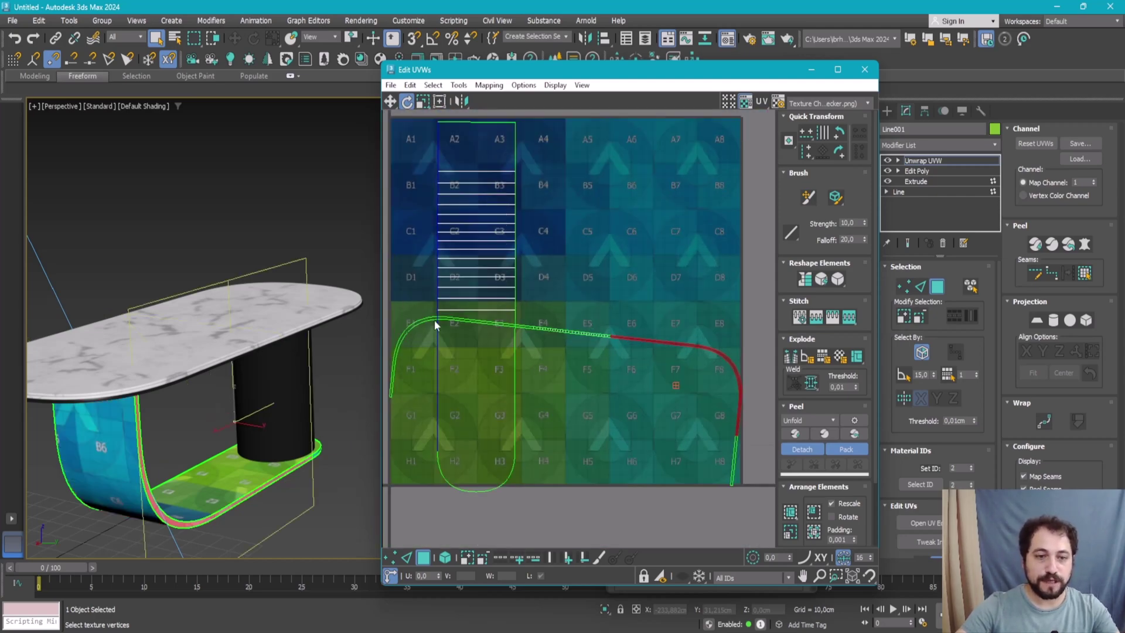
{"action": "scroll", "coordinate": [596, 368], "scroll_direction": "down", "scroll_amount": 2}
{"action": "scroll", "coordinate": [603, 351], "scroll_direction": "up", "scroll_amount": 3}
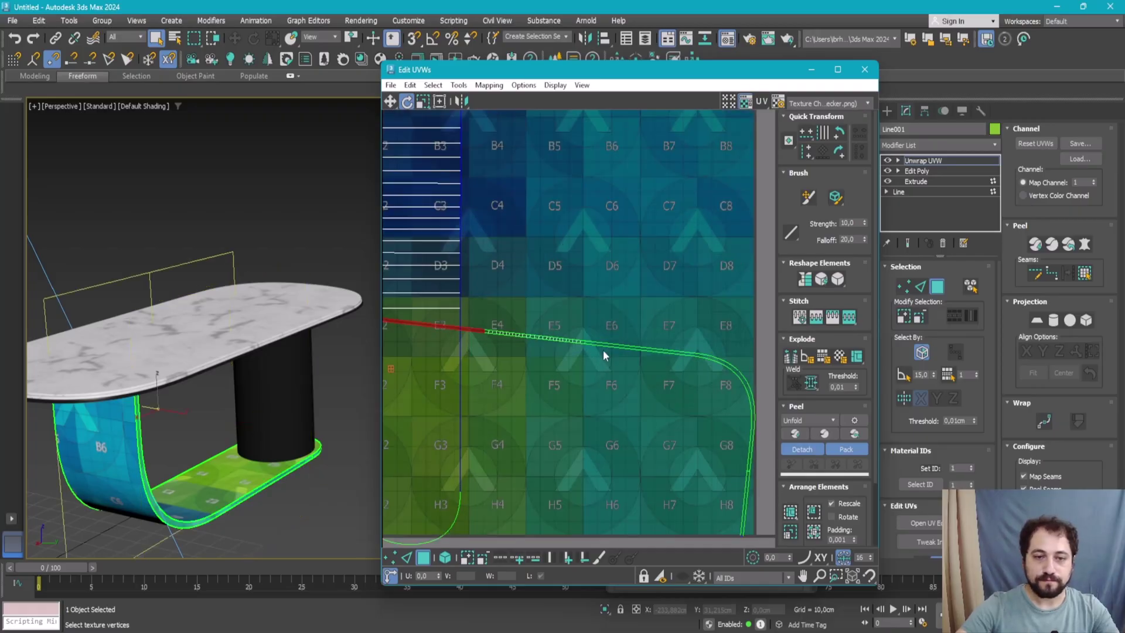
{"action": "scroll", "coordinate": [586, 358], "scroll_direction": "down", "scroll_amount": 4}
- Quick Peel all the base's UV faces, then rotate the top and bottom shells about 82 degrees
{"action": "key", "text": "ctrl+a"}
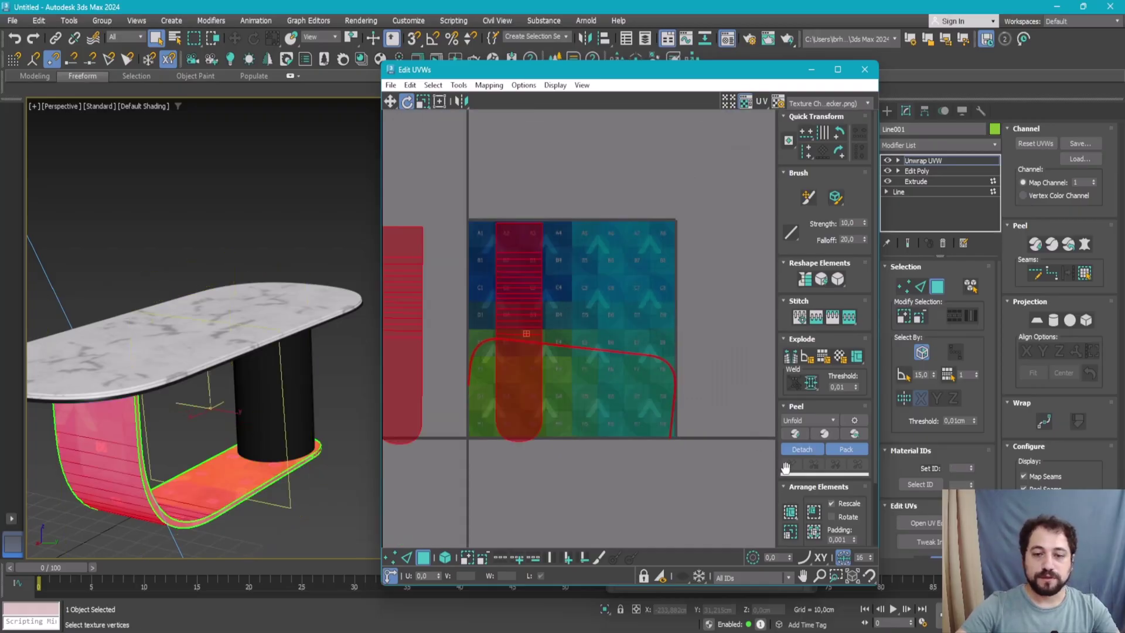
{"action": "left_click", "coordinate": [795, 434]}
{"action": "left_click", "coordinate": [646, 460]}
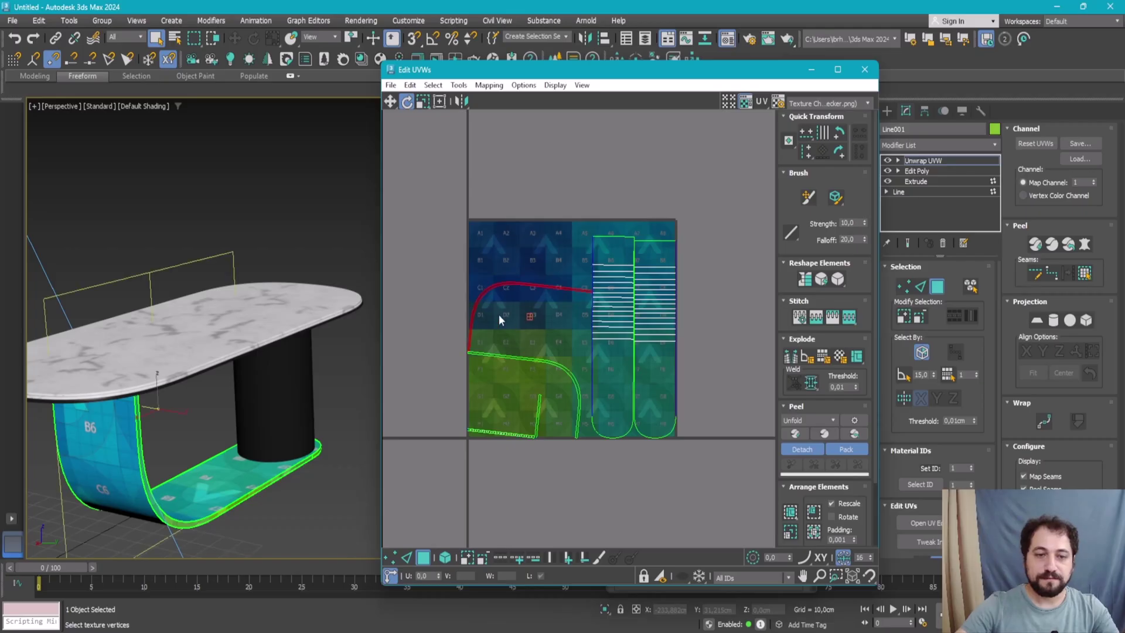
{"action": "left_click_drag", "start_coordinate": [582, 291], "coordinate": [547, 346]}
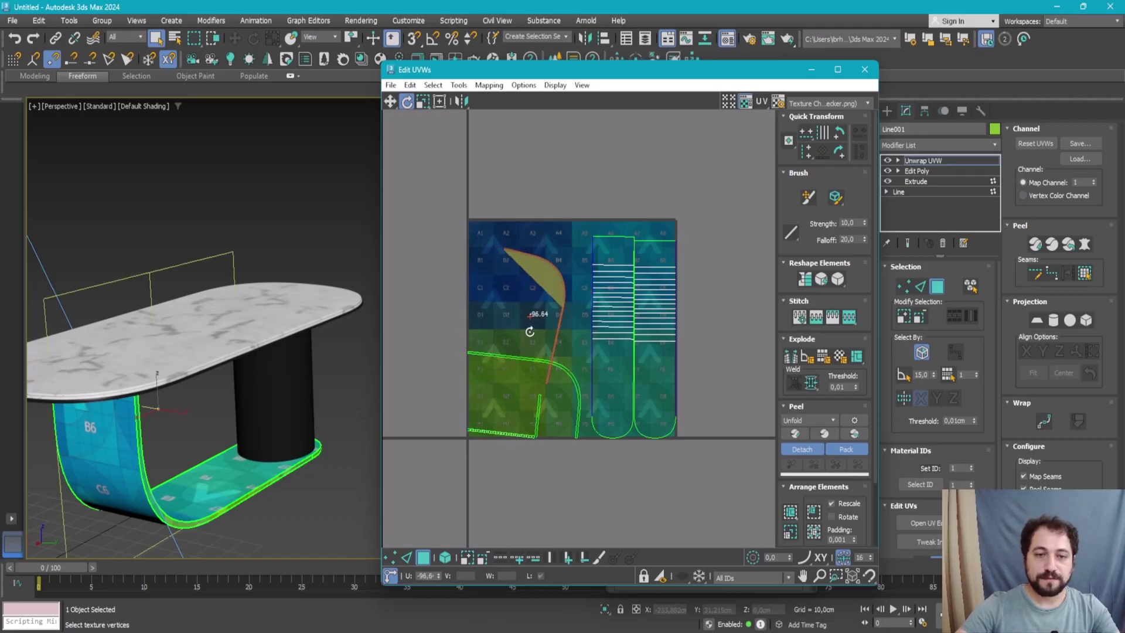
{"action": "left_click", "coordinate": [576, 388]}
{"action": "left_click_drag", "start_coordinate": [579, 392], "coordinate": [549, 429]}
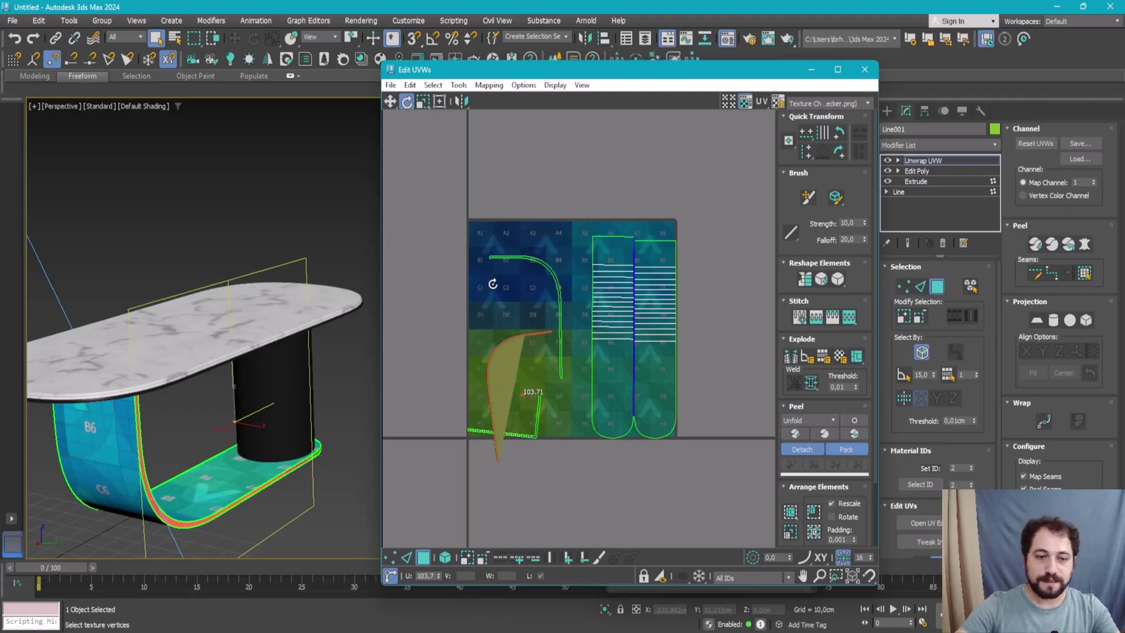
- Turn the small horizontal bottom shell upright
{"action": "left_click", "coordinate": [536, 423]}
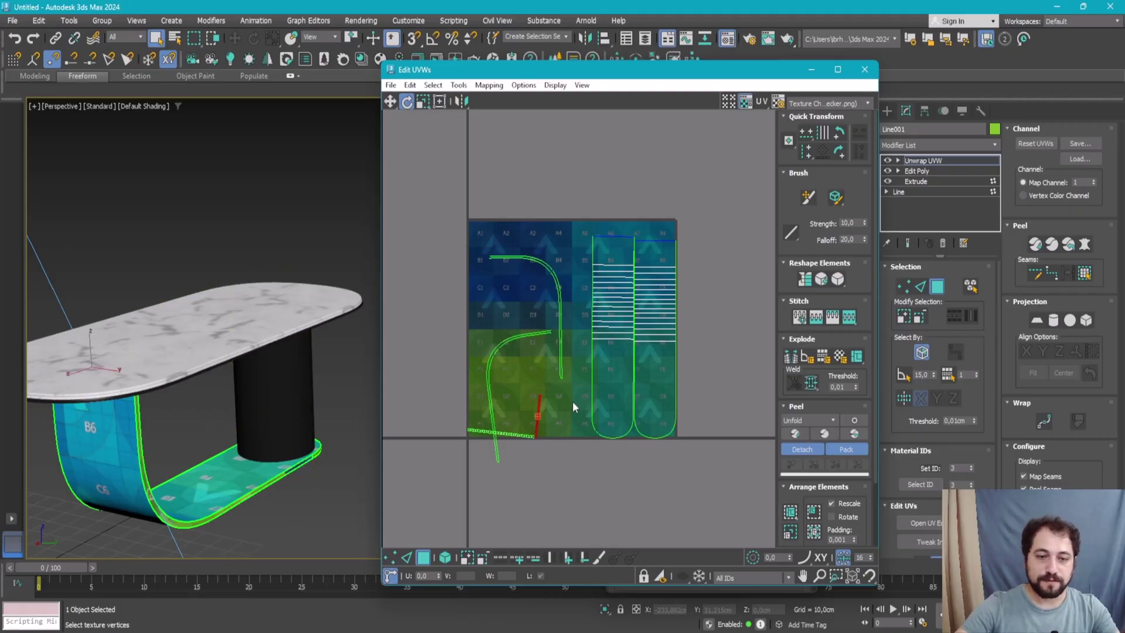
{"action": "scroll", "coordinate": [529, 437], "scroll_direction": "up", "scroll_amount": 3}
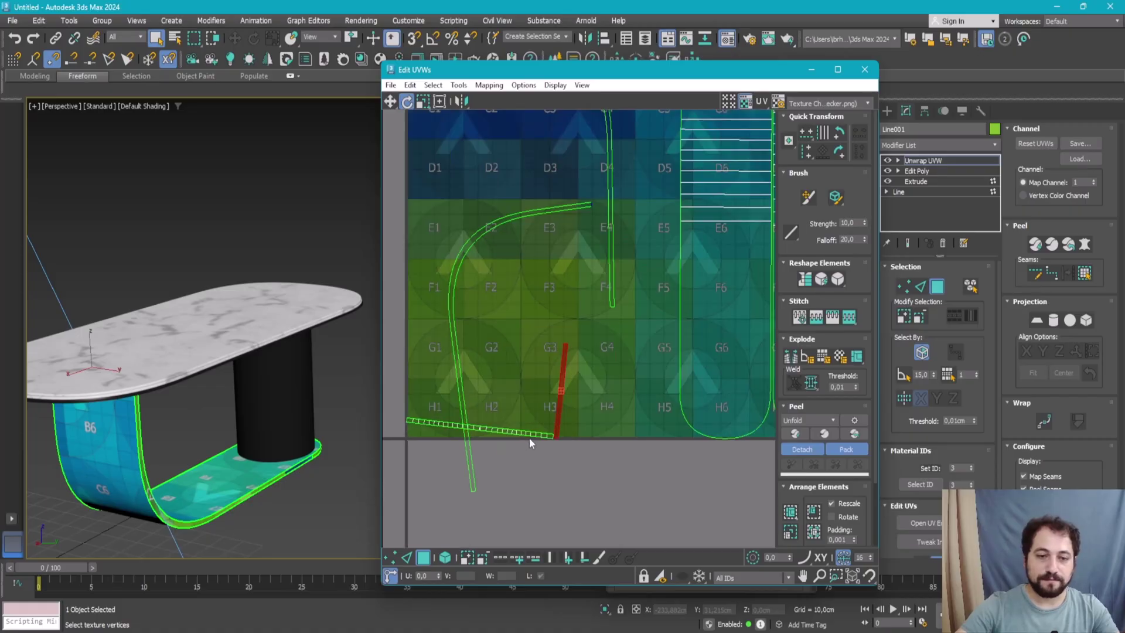
{"action": "left_click", "coordinate": [530, 434]}
{"action": "left_click_drag", "start_coordinate": [538, 435], "coordinate": [482, 482]}
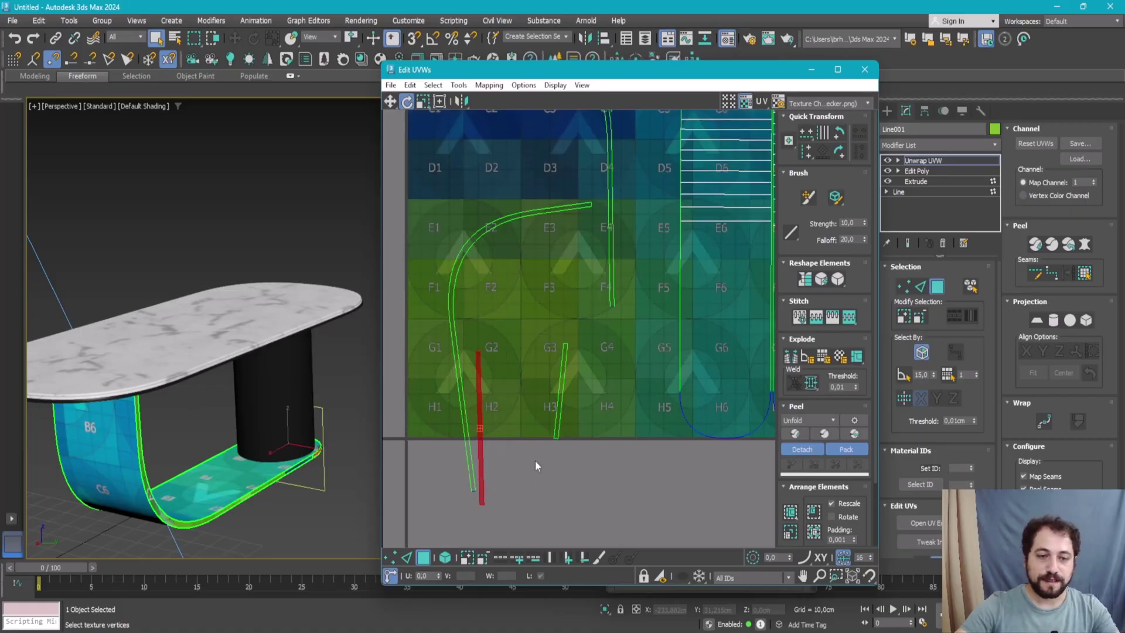
{"action": "left_click", "coordinate": [556, 436]}
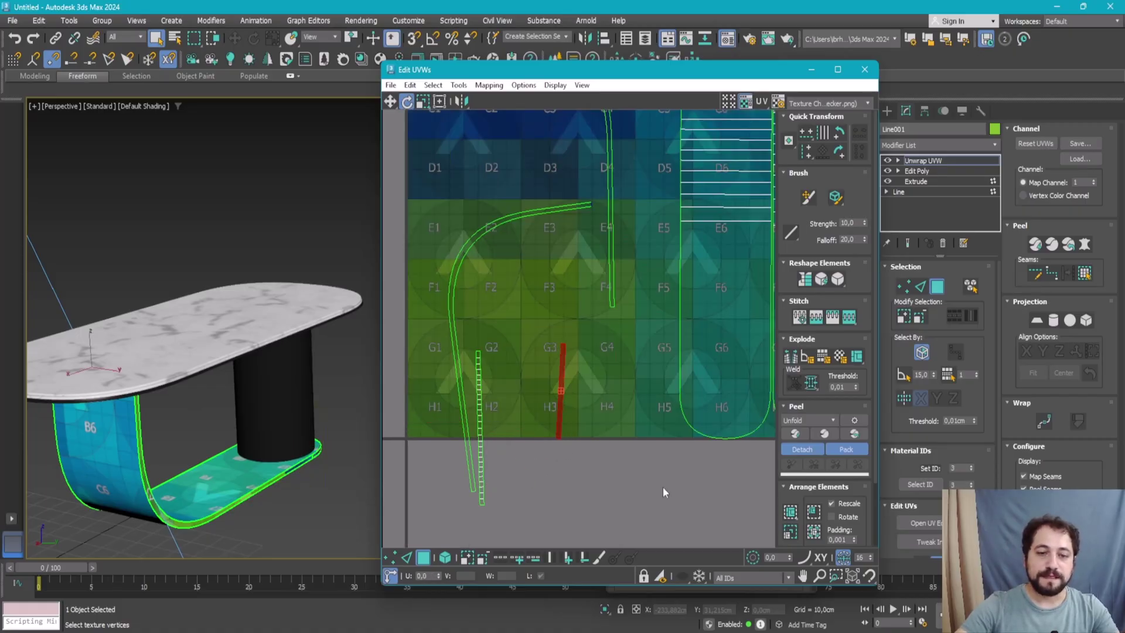
- Pack all UV shells into the 0–1 square and pick the curved G3 shell as an element
{"action": "key", "text": "ctrl+a"}
{"action": "left_click", "coordinate": [810, 510]}
{"action": "scroll", "coordinate": [564, 394], "scroll_direction": "down", "scroll_amount": 3}
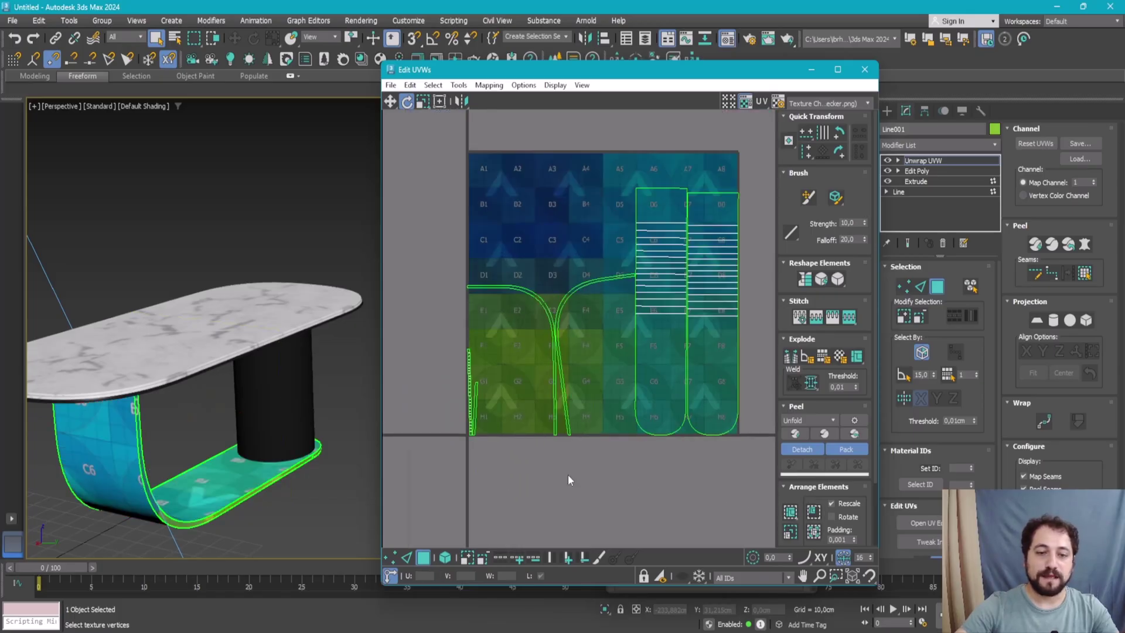
{"action": "left_click", "coordinate": [445, 557]}
{"action": "left_click", "coordinate": [573, 435]}
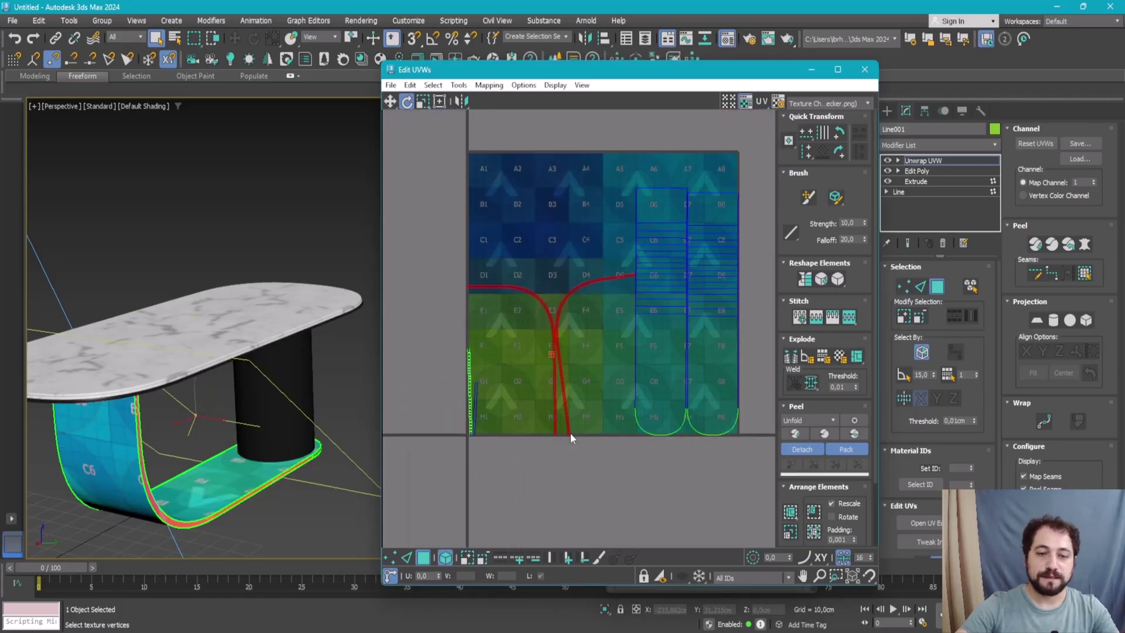
- Rotate the curved G3 shell about three degrees and tilt the thin strip shell upright
{"action": "left_click_drag", "start_coordinate": [571, 432], "coordinate": [562, 434]}
{"action": "scroll", "coordinate": [476, 395], "scroll_direction": "up", "scroll_amount": 3}
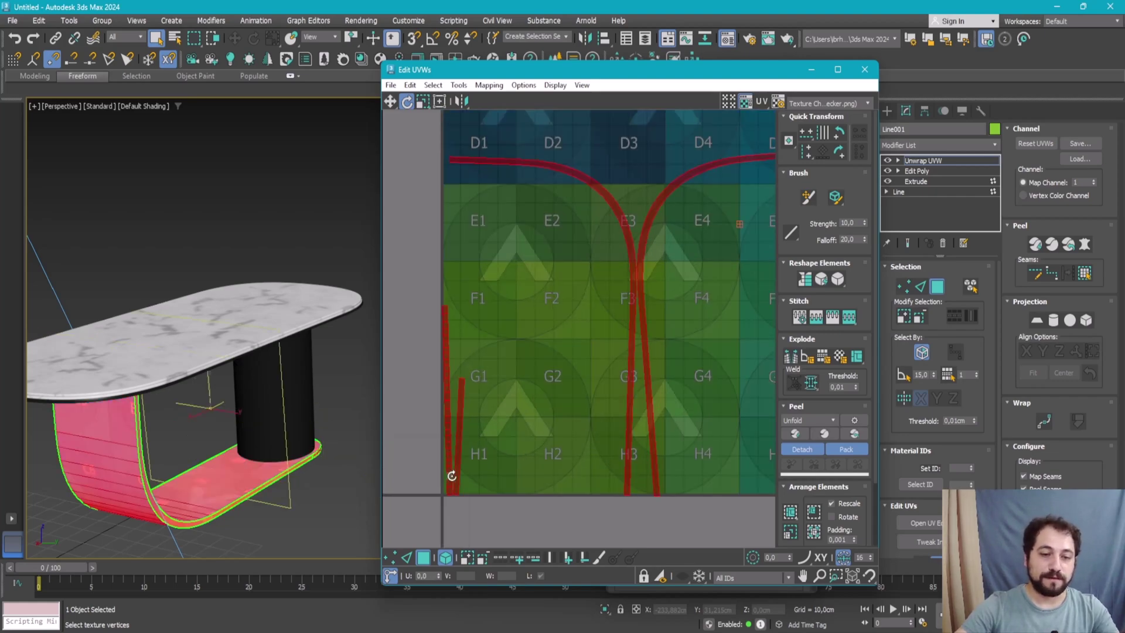
{"action": "left_click", "coordinate": [460, 468]}
{"action": "left_click_drag", "start_coordinate": [460, 468], "coordinate": [463, 540]}
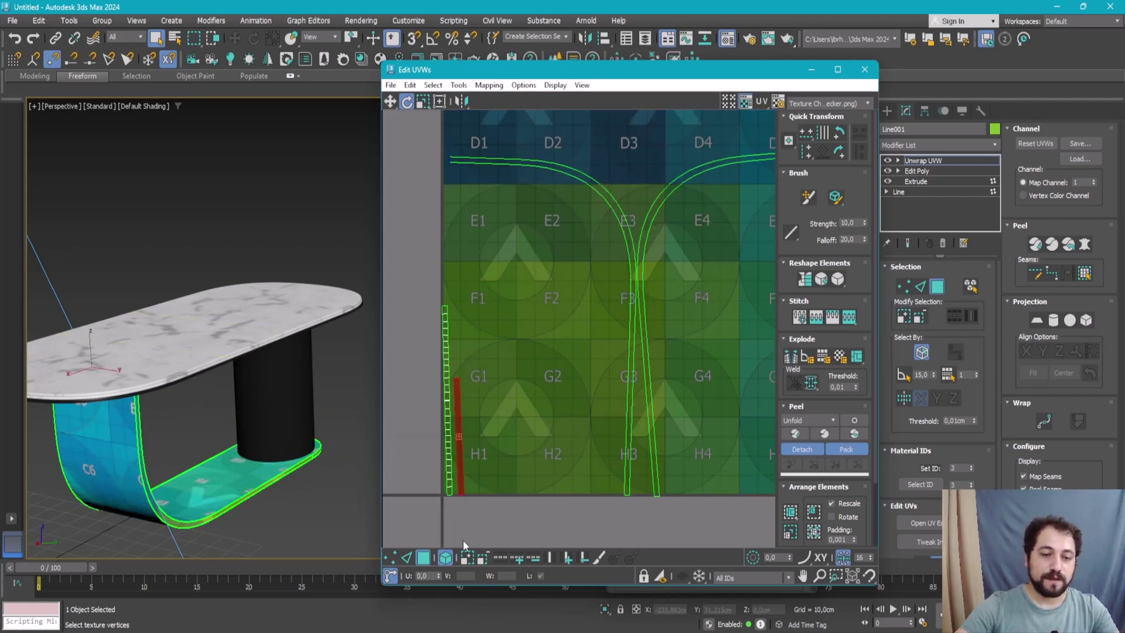
{"action": "left_click", "coordinate": [483, 542]}
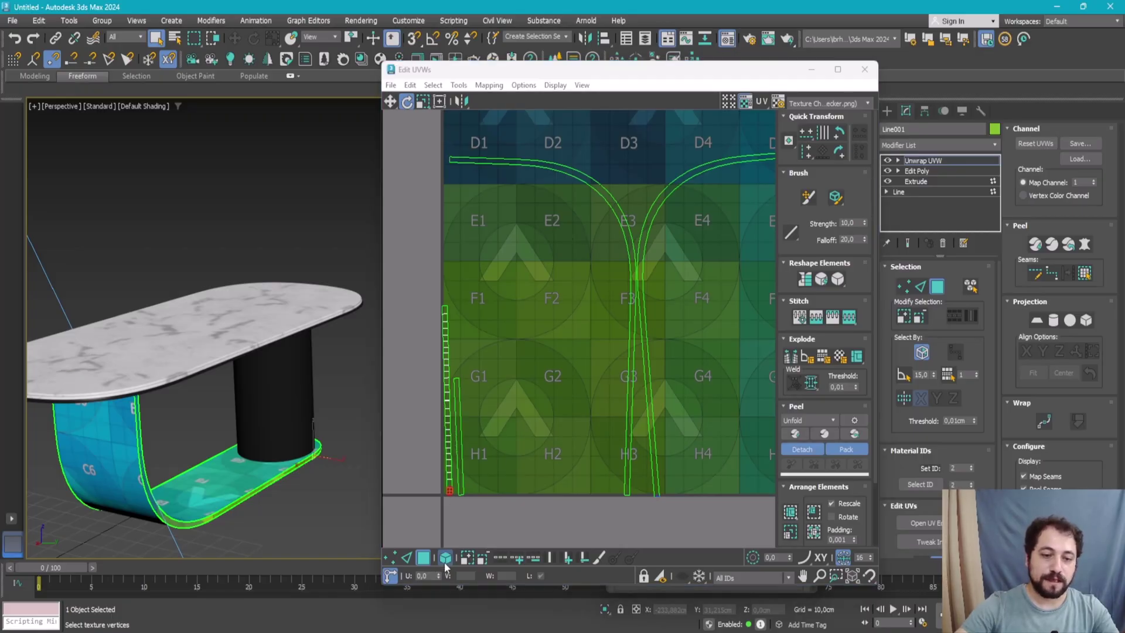
{"action": "left_click", "coordinate": [449, 489]}
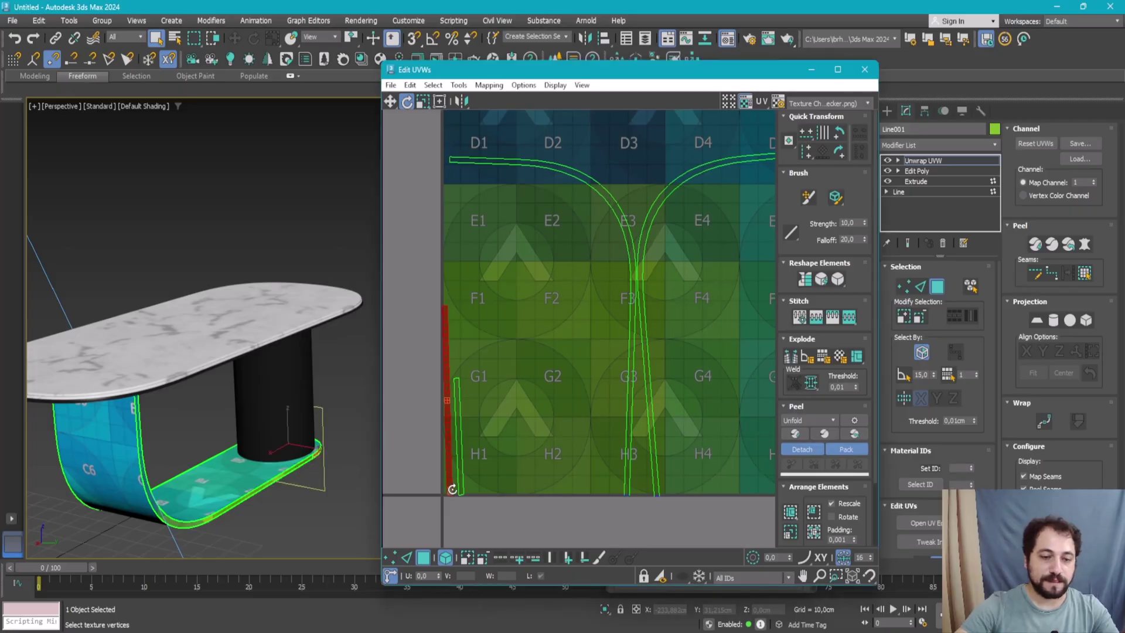
- Select all shells, repack them into a compact square, and deselect
{"action": "key", "text": "ctrl+a"}
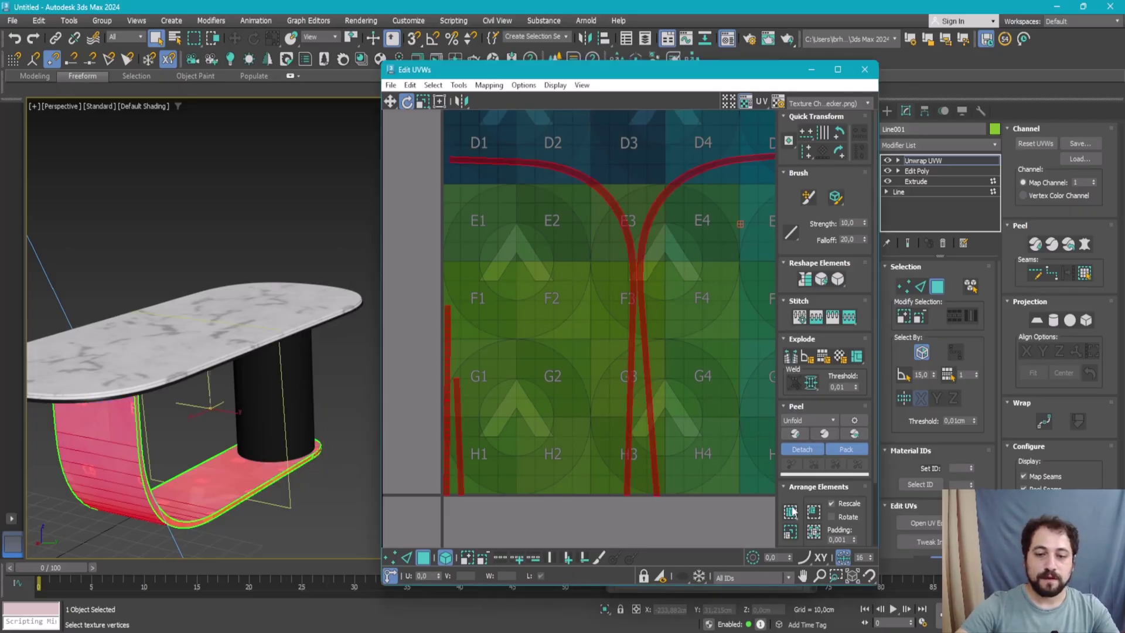
{"action": "left_click", "coordinate": [790, 511]}
{"action": "left_click", "coordinate": [692, 352]}
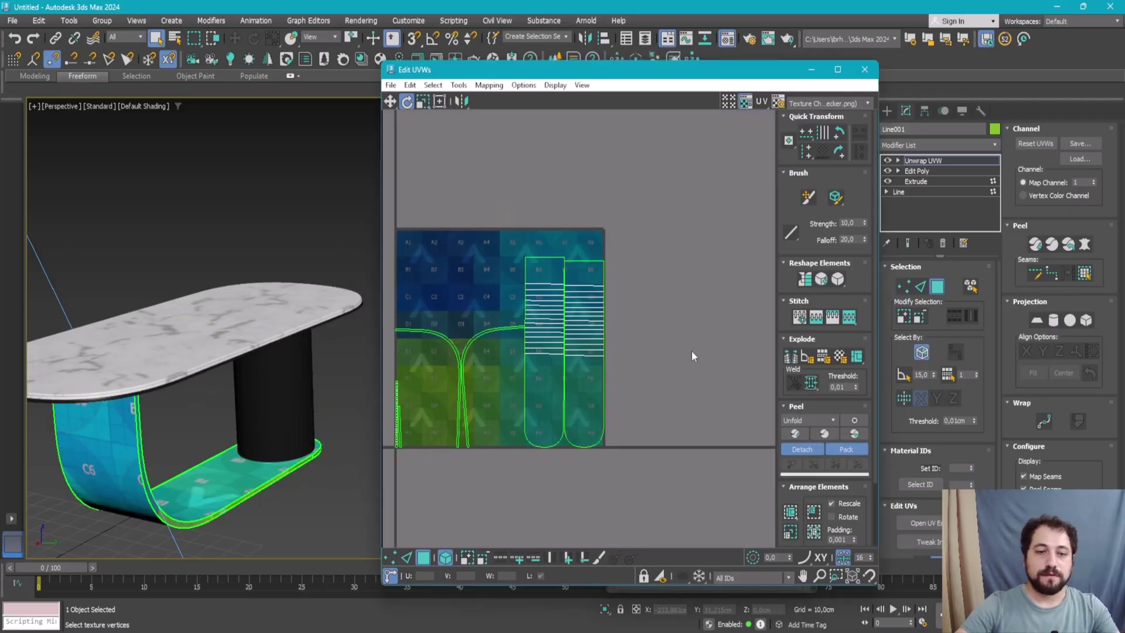
{"action": "scroll", "coordinate": [545, 305], "scroll_direction": "down", "scroll_amount": 1}
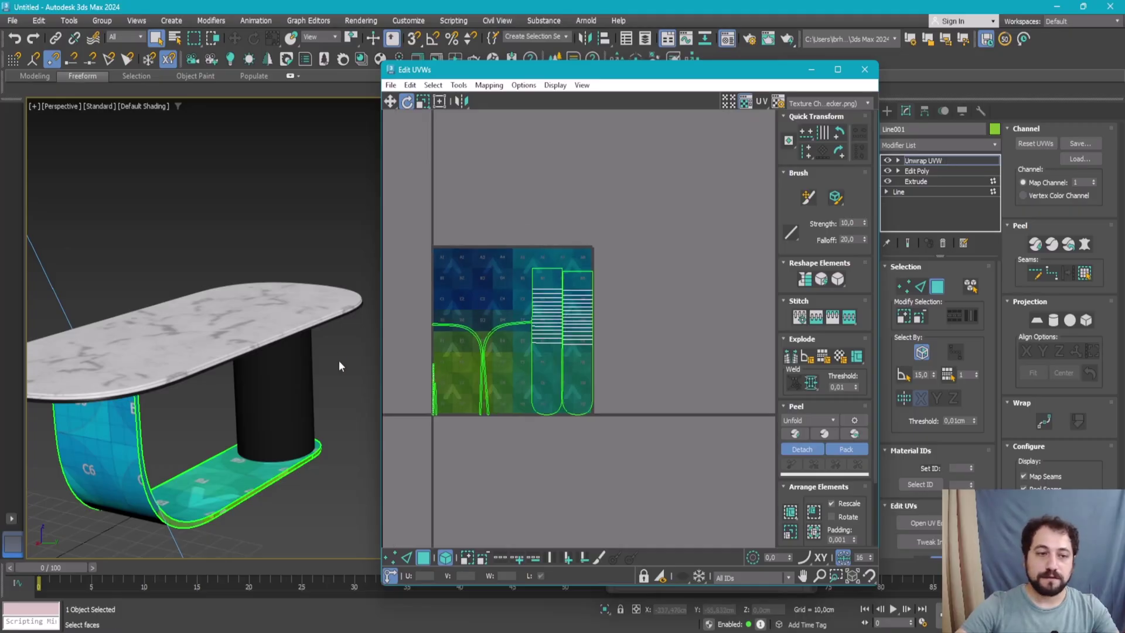
- Preview the CoronaColor map, then the checker pattern, behind the UVs
{"action": "left_click", "coordinate": [821, 103]}
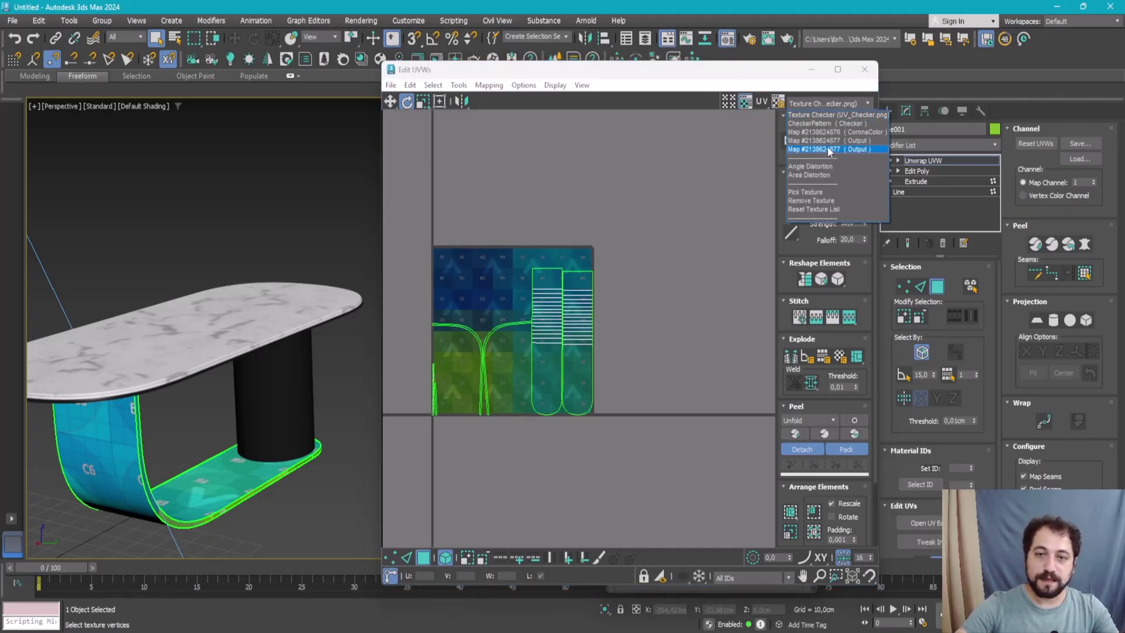
{"action": "left_click", "coordinate": [827, 134]}
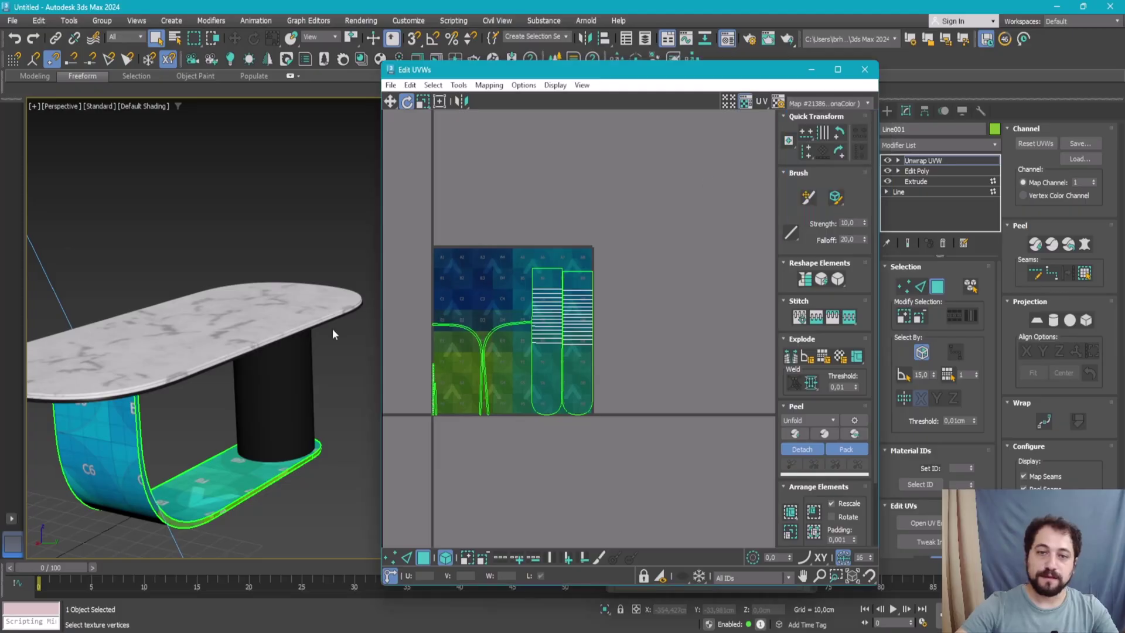
{"action": "scroll", "coordinate": [333, 328], "scroll_direction": "up", "scroll_amount": 3}
{"action": "scroll", "coordinate": [327, 414], "scroll_direction": "up", "scroll_amount": 3}
{"action": "scroll", "coordinate": [516, 378], "scroll_direction": "down", "scroll_amount": 1}
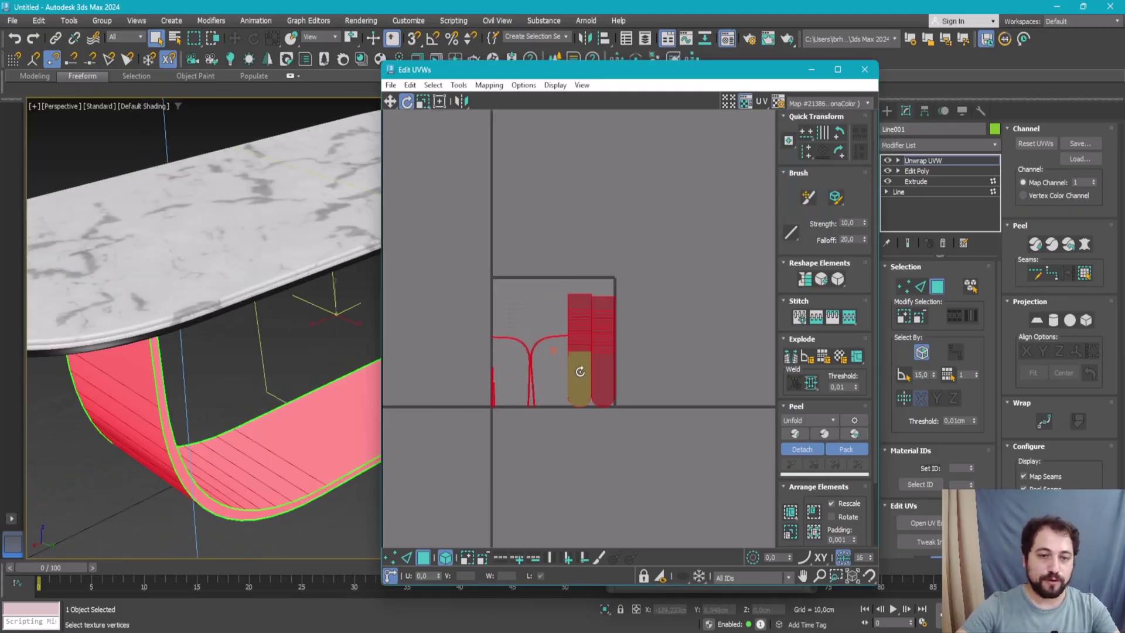
{"action": "key", "text": "r"}
{"action": "scroll", "coordinate": [578, 372], "scroll_direction": "up", "scroll_amount": 6}
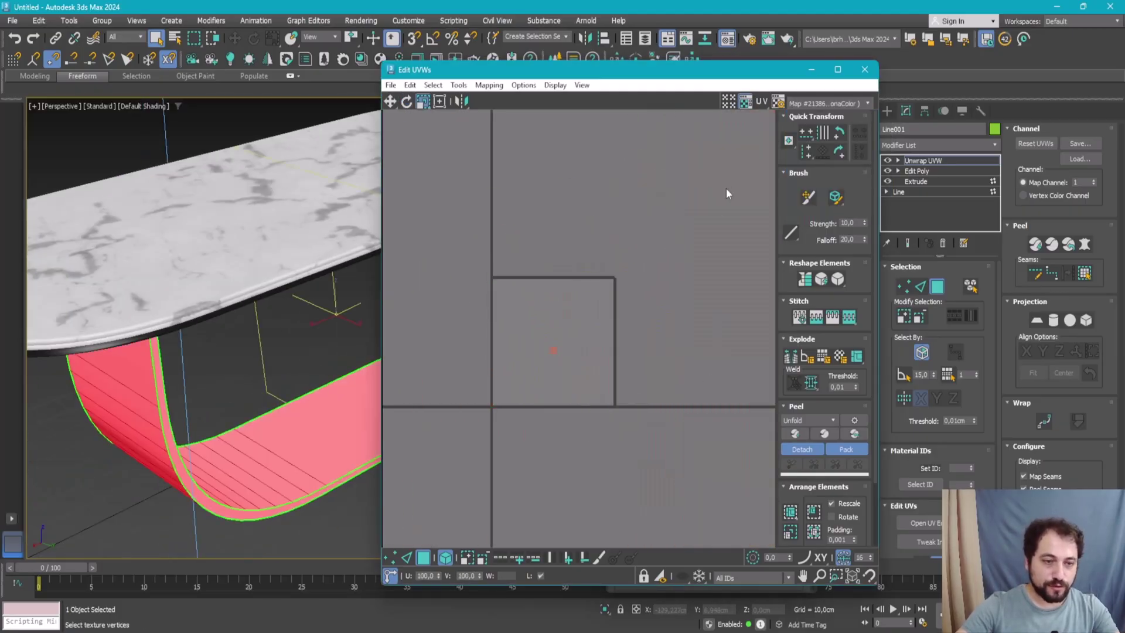
{"action": "scroll", "coordinate": [237, 336], "scroll_direction": "down", "scroll_amount": 8}
{"action": "left_click", "coordinate": [829, 103]}
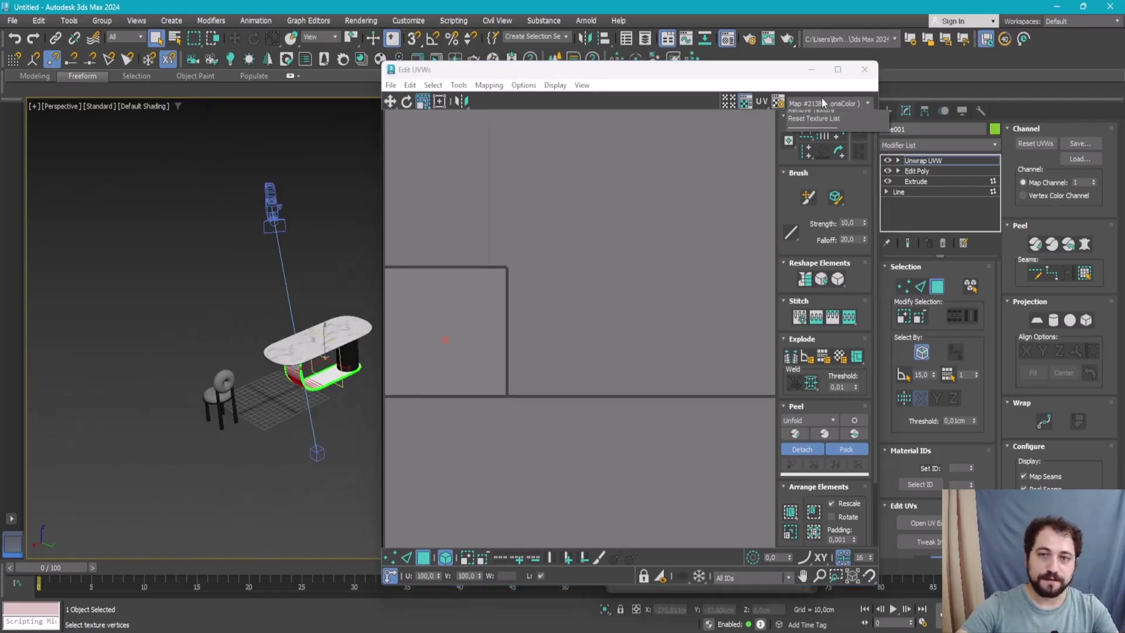
{"action": "left_click", "coordinate": [845, 124]}
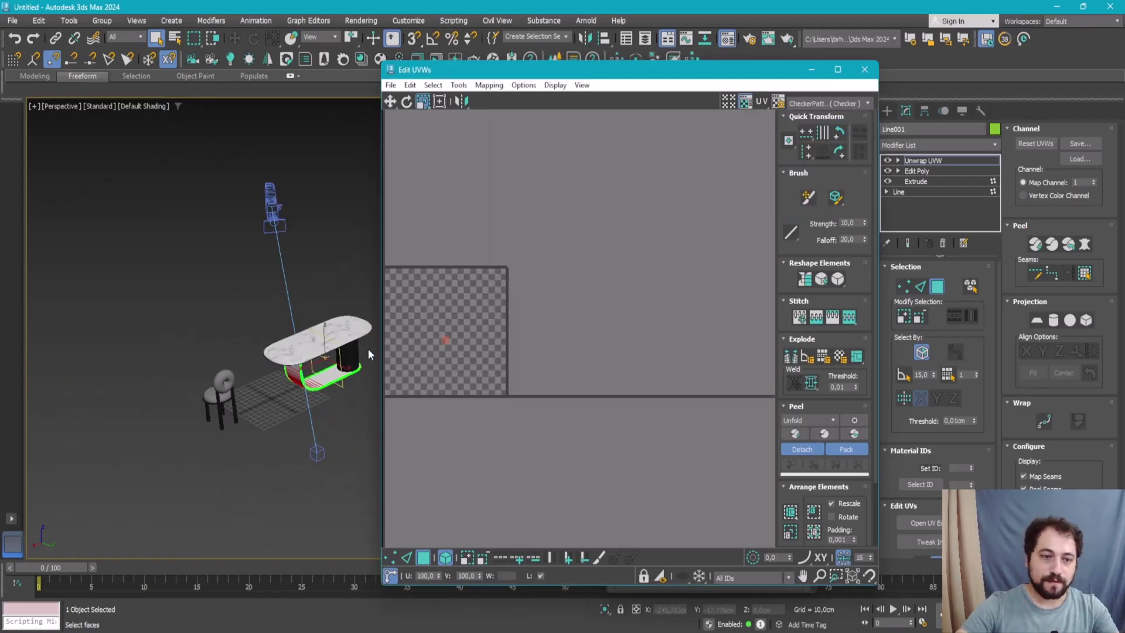
{"action": "scroll", "coordinate": [228, 414], "scroll_direction": "up", "scroll_amount": 5}
{"action": "scroll", "coordinate": [228, 414], "scroll_direction": "down", "scroll_amount": 3}
{"action": "scroll", "coordinate": [520, 354], "scroll_direction": "up", "scroll_amount": 5}
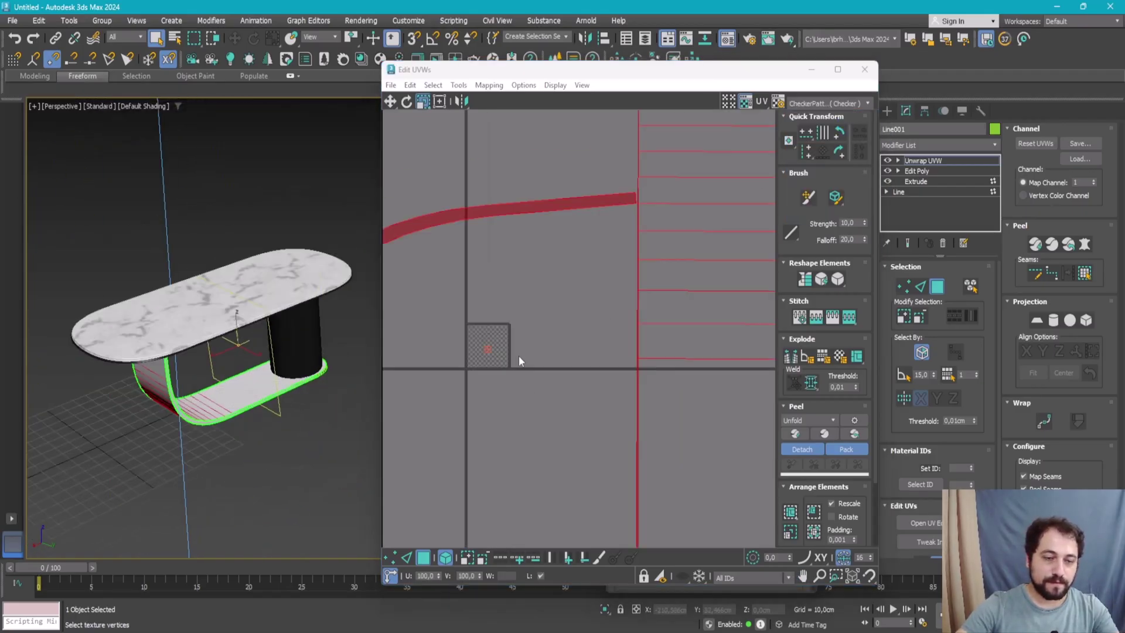
- Switch the UV editor background to the Output map and another listed texture
{"action": "left_click", "coordinate": [826, 103]}
{"action": "left_click", "coordinate": [825, 151]}
{"action": "scroll", "coordinate": [246, 381], "scroll_direction": "up", "scroll_amount": 3}
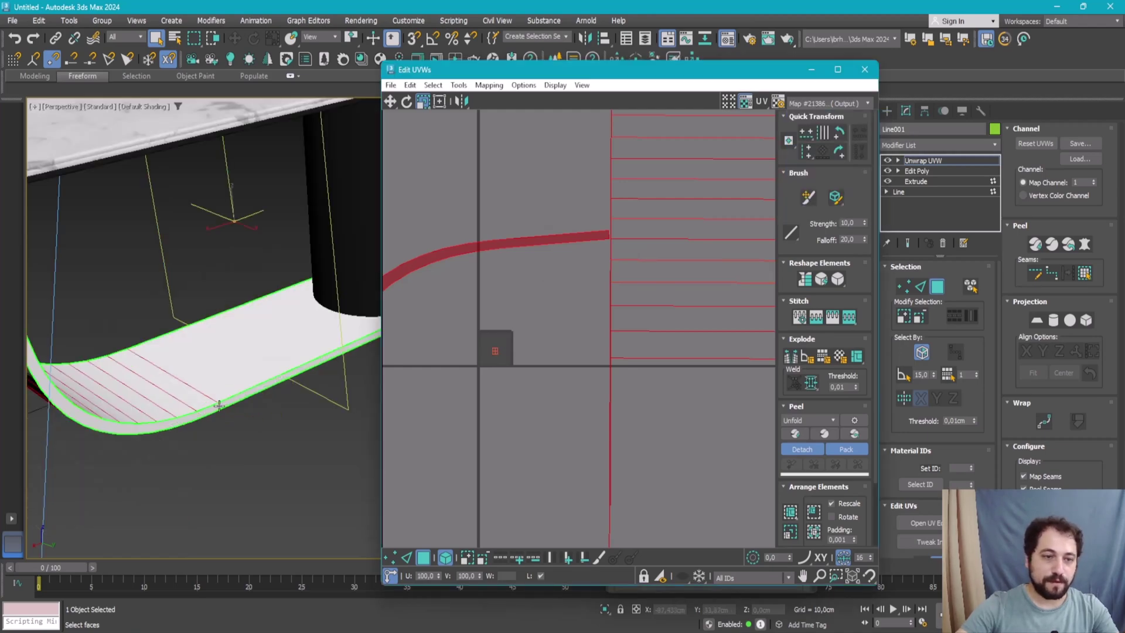
{"action": "scroll", "coordinate": [246, 381], "scroll_direction": "up", "scroll_amount": 1}
{"action": "scroll", "coordinate": [555, 304], "scroll_direction": "down", "scroll_amount": 1}
{"action": "scroll", "coordinate": [556, 303], "scroll_direction": "down", "scroll_amount": 2}
{"action": "left_click", "coordinate": [833, 104]}
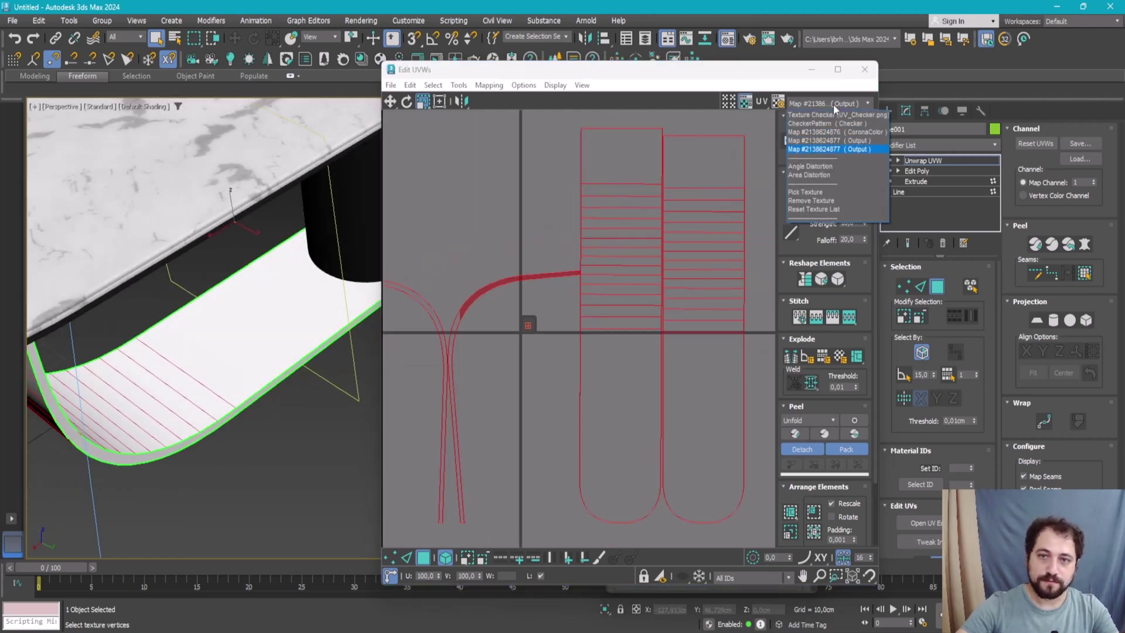
{"action": "left_click", "coordinate": [825, 144]}
{"action": "scroll", "coordinate": [603, 310], "scroll_direction": "down", "scroll_amount": 2}
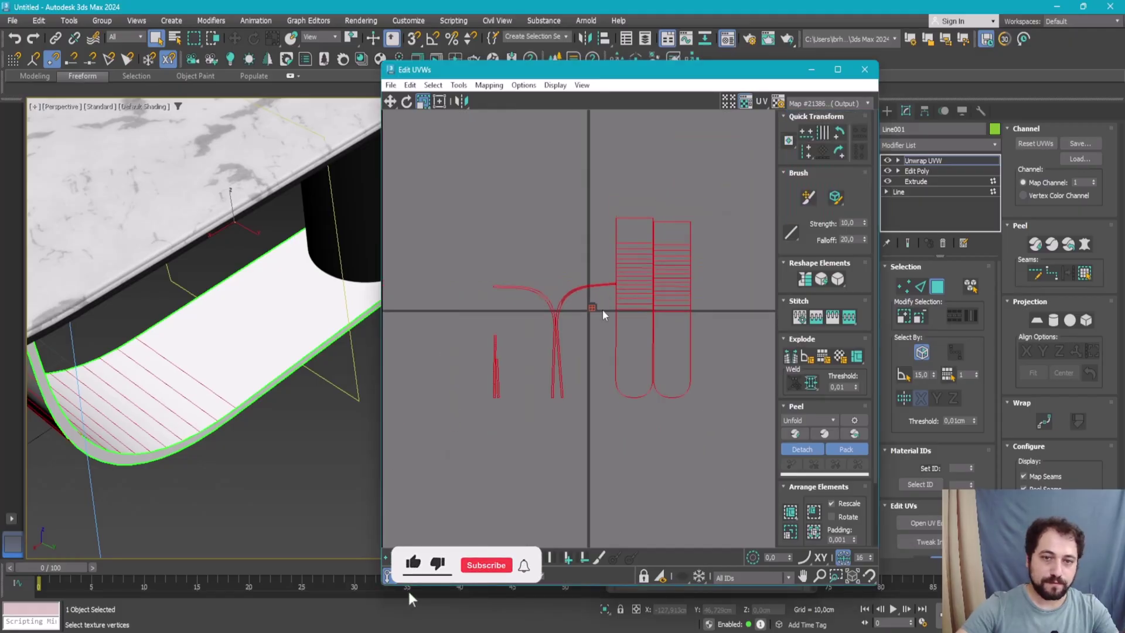
{"action": "scroll", "coordinate": [602, 309], "scroll_direction": "up", "scroll_amount": 5}
{"action": "scroll", "coordinate": [326, 326], "scroll_direction": "up", "scroll_amount": 3}
{"action": "scroll", "coordinate": [688, 301], "scroll_direction": "down", "scroll_amount": 2}
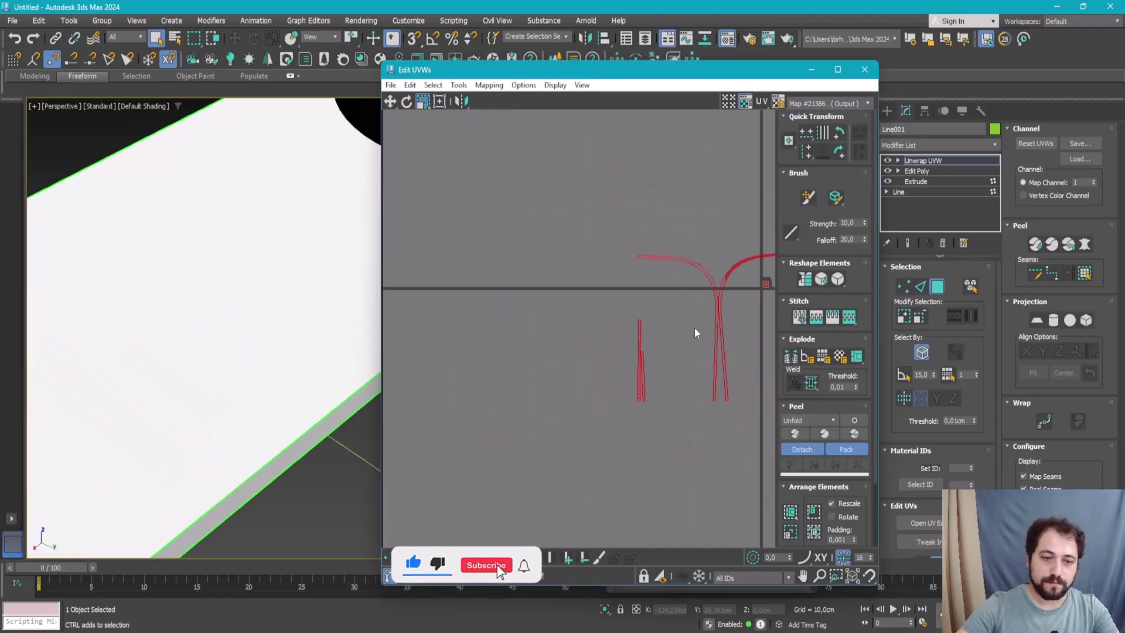
{"action": "scroll", "coordinate": [694, 327], "scroll_direction": "up", "scroll_amount": 3}
{"action": "scroll", "coordinate": [698, 206], "scroll_direction": "up", "scroll_amount": 2}
{"action": "scroll", "coordinate": [698, 206], "scroll_direction": "up", "scroll_amount": 2}
{"action": "scroll", "coordinate": [256, 352], "scroll_direction": "down", "scroll_amount": 3}
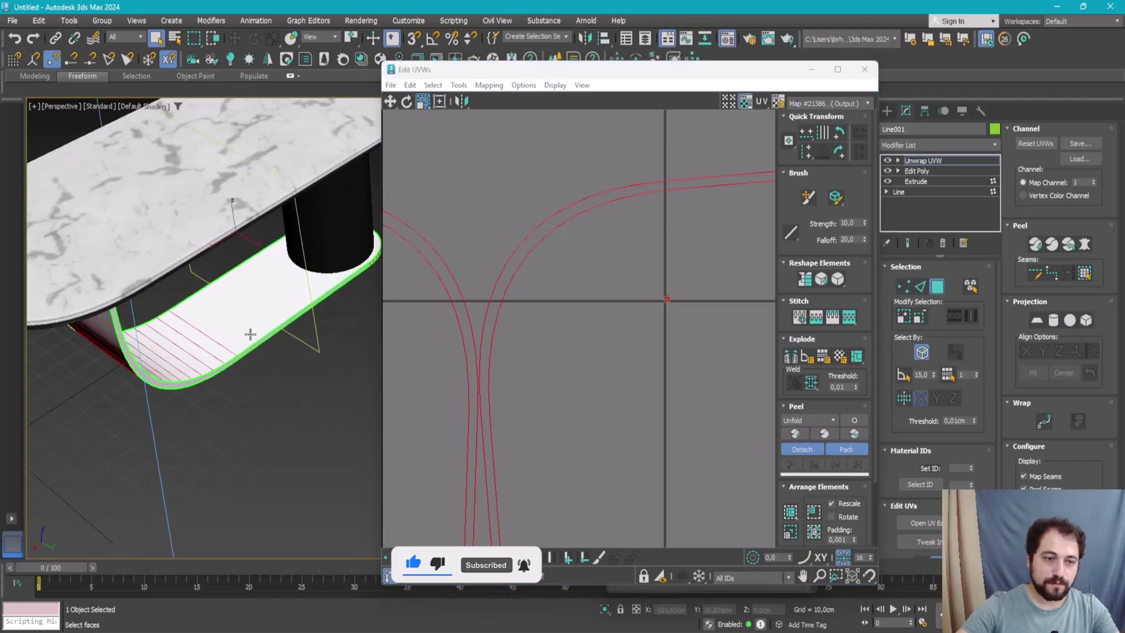
{"action": "scroll", "coordinate": [252, 331], "scroll_direction": "up", "scroll_amount": 2}
- Set the UV editor background back to CheckerPattern
{"action": "left_click", "coordinate": [825, 109]}
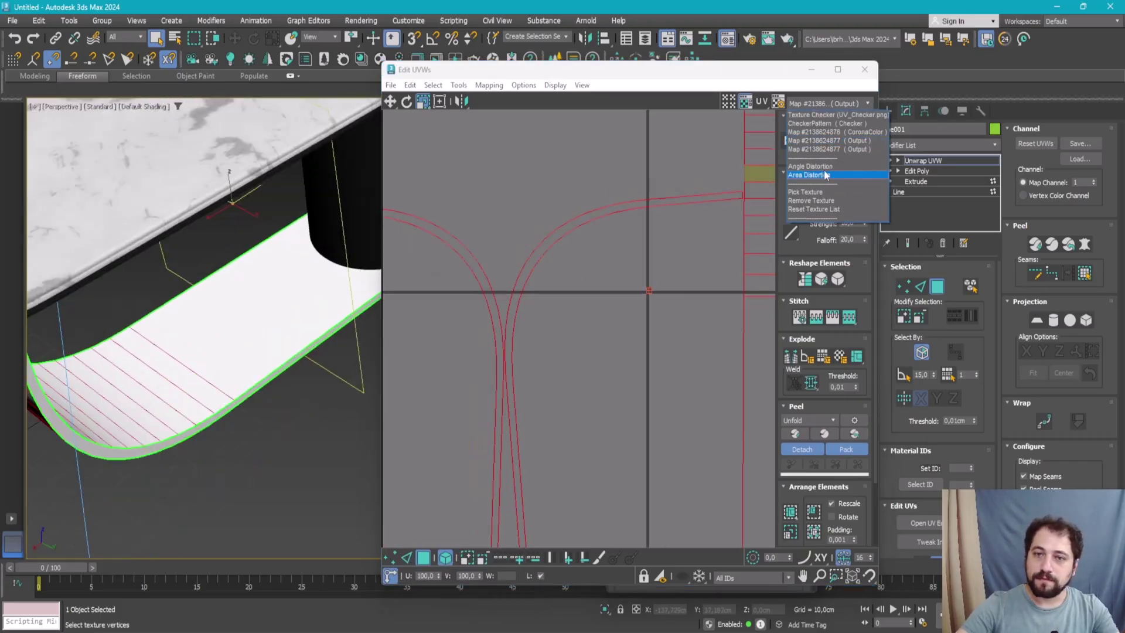
{"action": "left_click", "coordinate": [823, 193]}
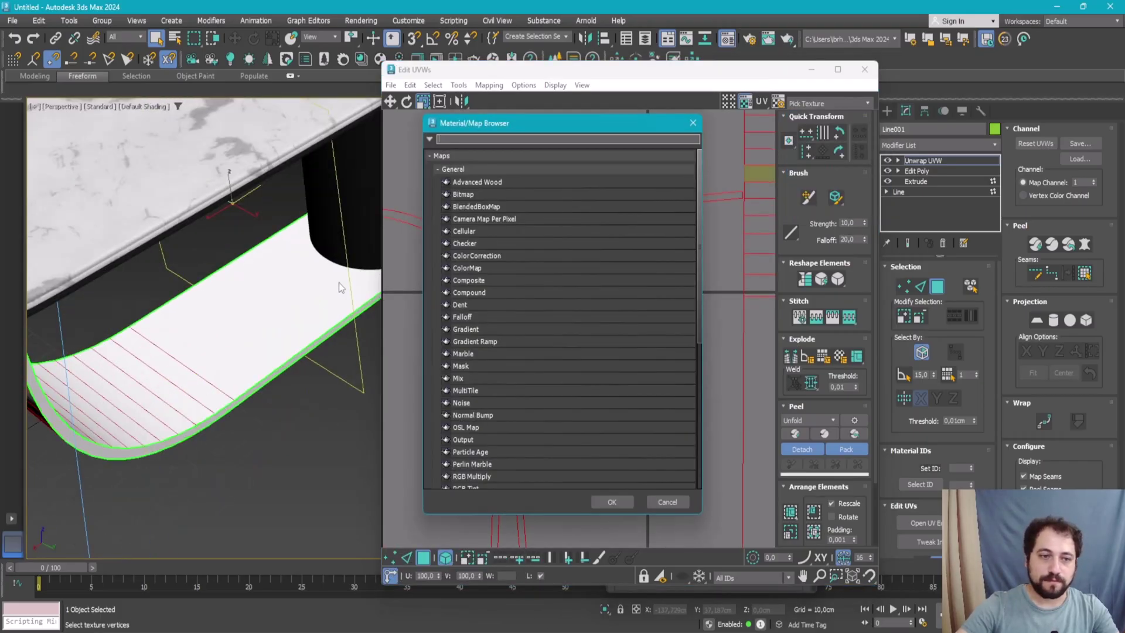
{"action": "left_click", "coordinate": [693, 125]}
{"action": "left_click", "coordinate": [822, 101]}
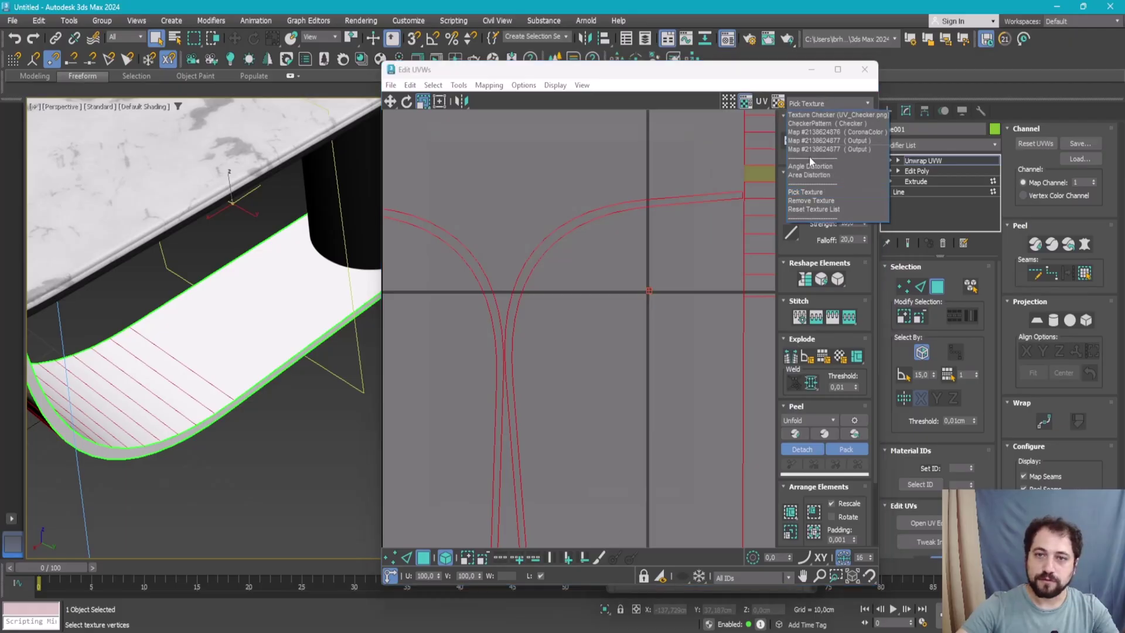
{"action": "left_click", "coordinate": [817, 216]}
{"action": "scroll", "coordinate": [483, 328], "scroll_direction": "down", "scroll_amount": 2}
{"action": "scroll", "coordinate": [646, 341], "scroll_direction": "up", "scroll_amount": 1}
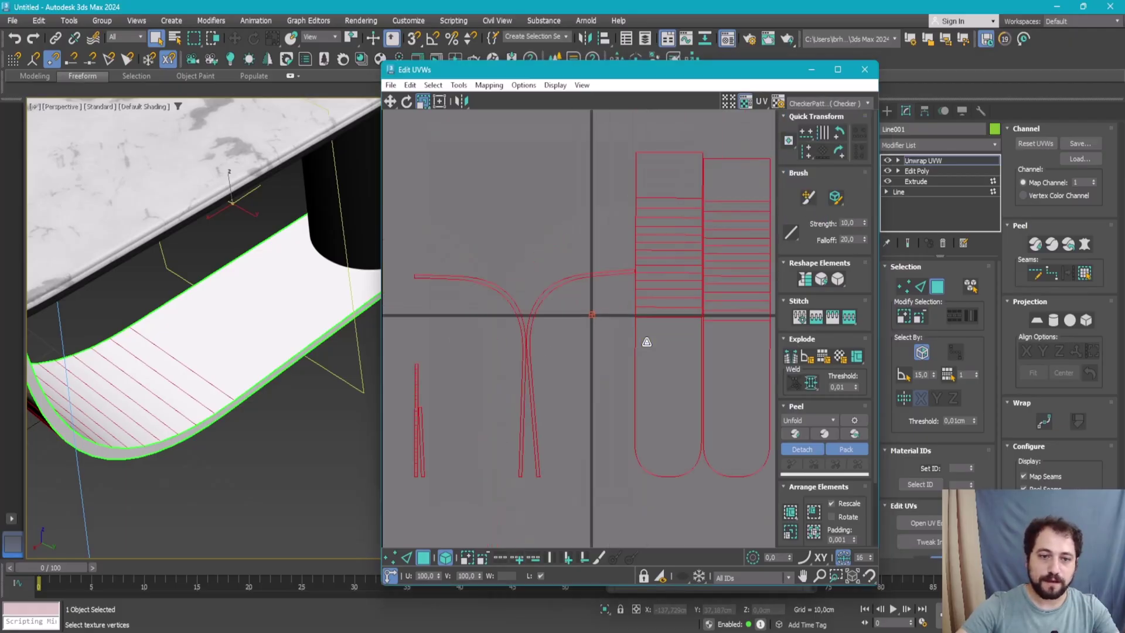
{"action": "scroll", "coordinate": [646, 341], "scroll_direction": "up", "scroll_amount": 3}
- Collapse the unwrap modifier, apply Marble White to the base, and reselect it
{"action": "right_click", "coordinate": [926, 162]}
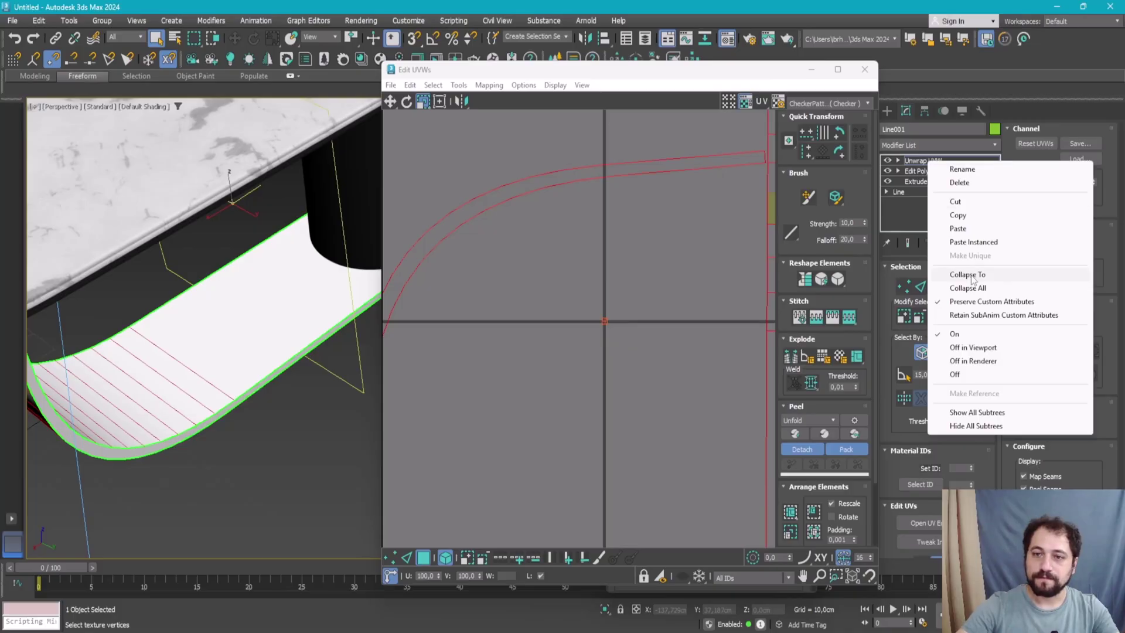
{"action": "left_click", "coordinate": [971, 280]}
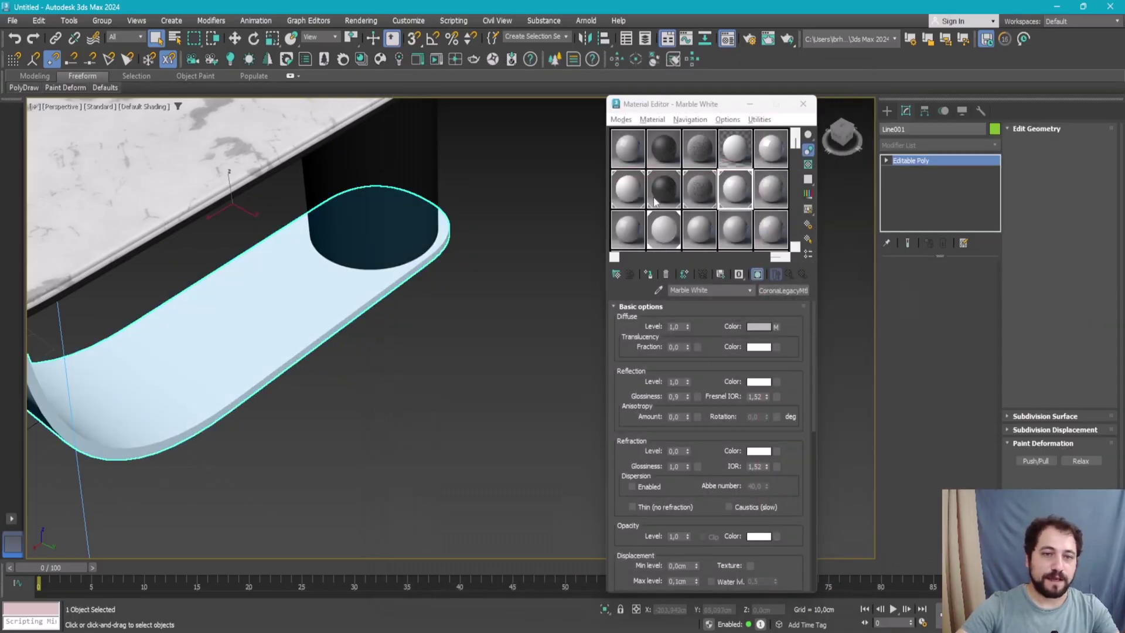
{"action": "left_click", "coordinate": [647, 274]}
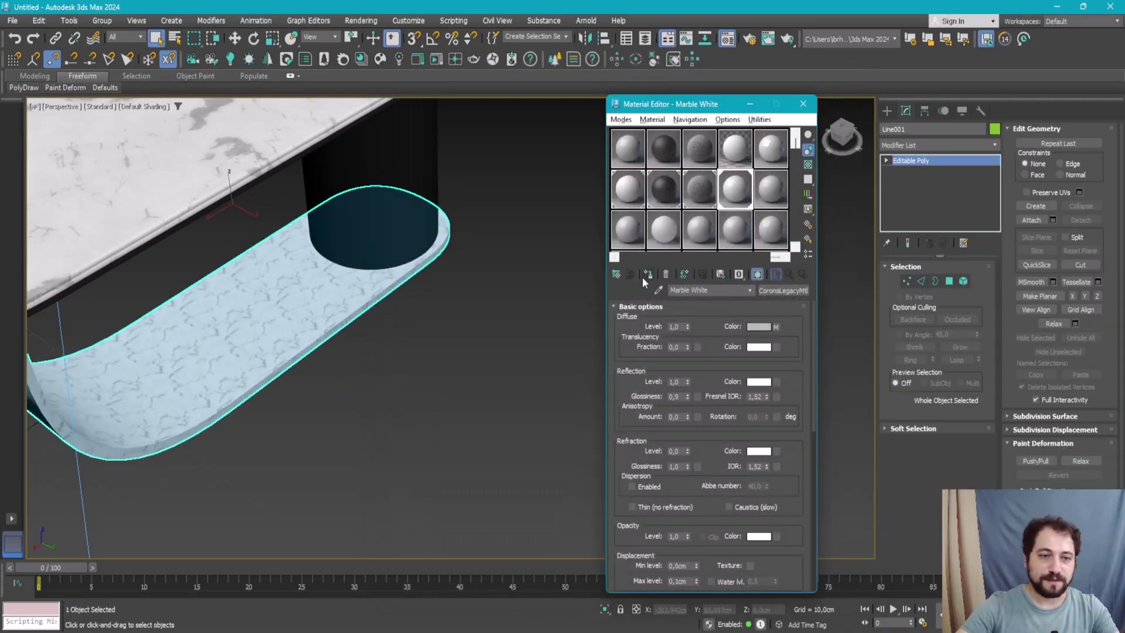
{"action": "left_click", "coordinate": [360, 353]}
{"action": "left_click", "coordinate": [295, 334]}
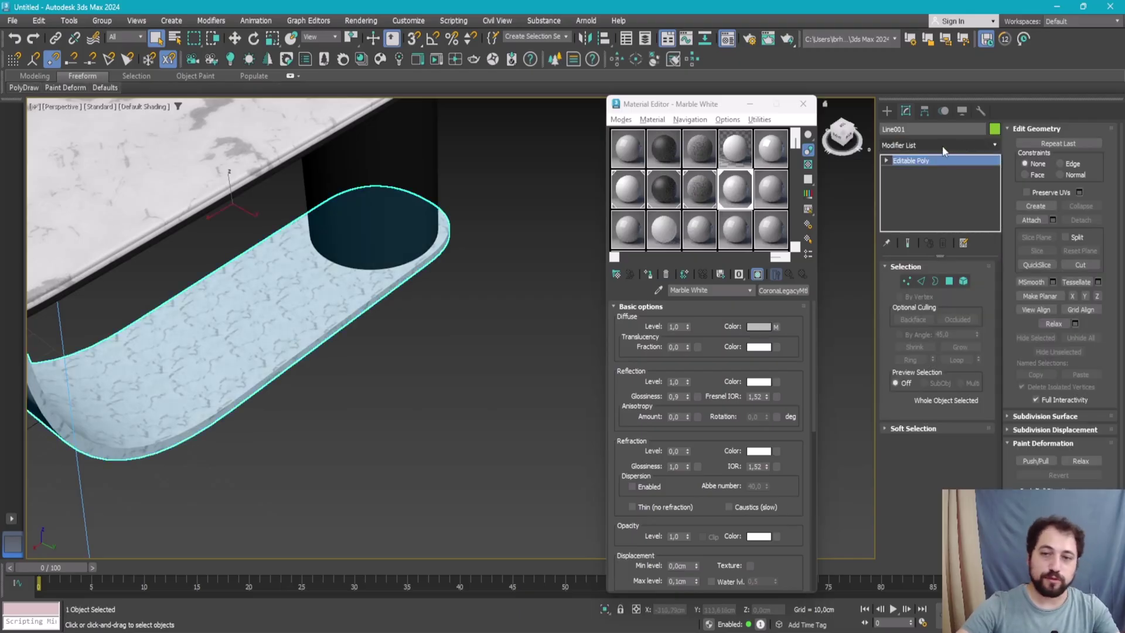
{"action": "left_click", "coordinate": [490, 328]}
- Undo back to the Unwrap UVW modifier, reapply Marble White, and reopen the UV Editor
{"action": "key", "text": "ctrl+z"}
{"action": "key", "text": "ctrl+z"}
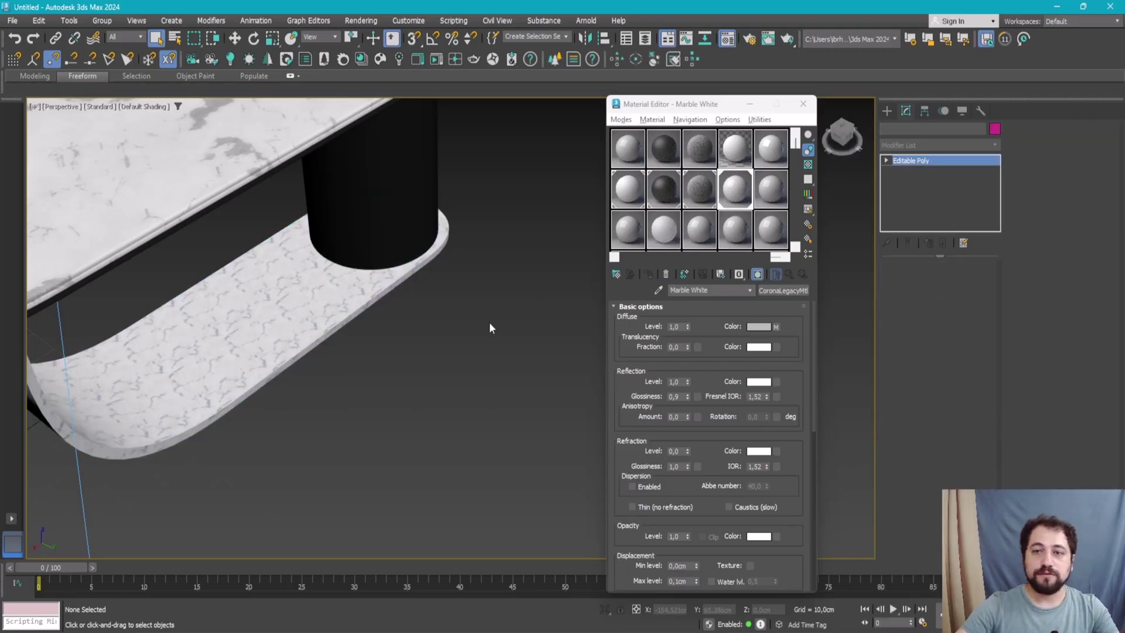
{"action": "key", "text": "ctrl+z"}
{"action": "key", "text": "ctrl+z"}
{"action": "key", "text": "ctrl+y"}
{"action": "key", "text": "ctrl+y"}
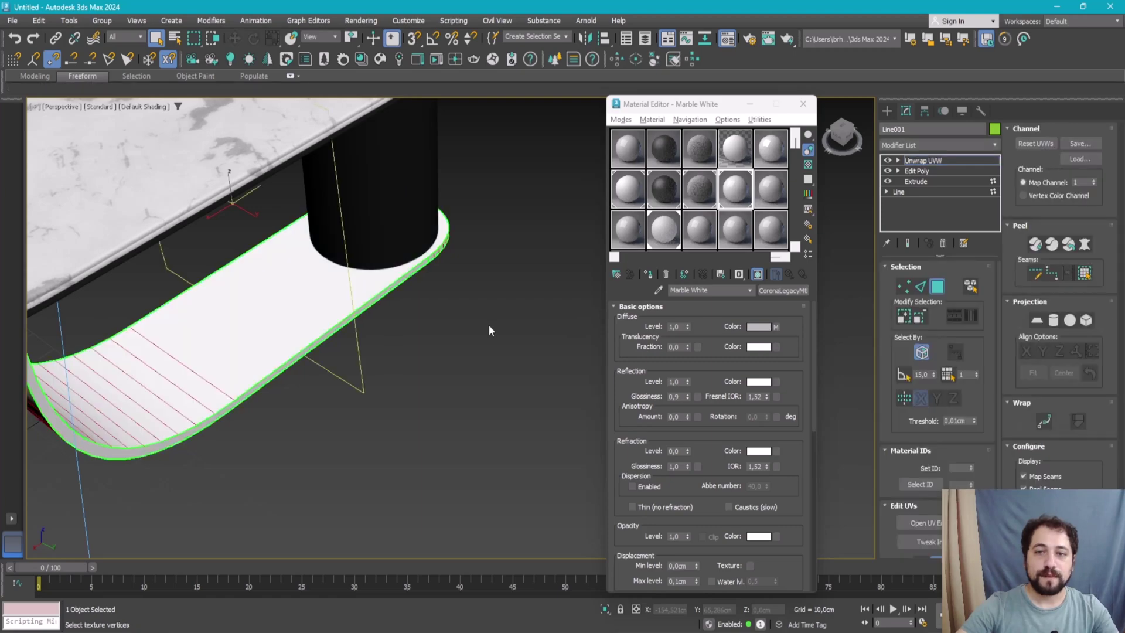
{"action": "key", "text": "ctrl+y"}
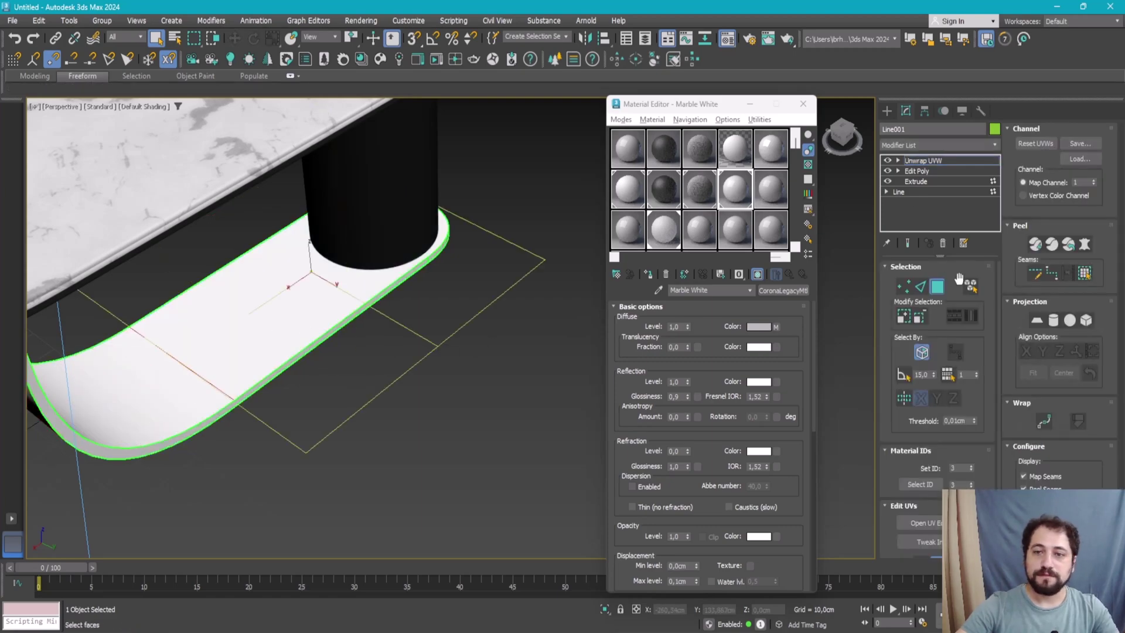
{"action": "key", "text": "ctrl+z"}
{"action": "key", "text": "ctrl+z"}
{"action": "key", "text": "ctrl+y"}
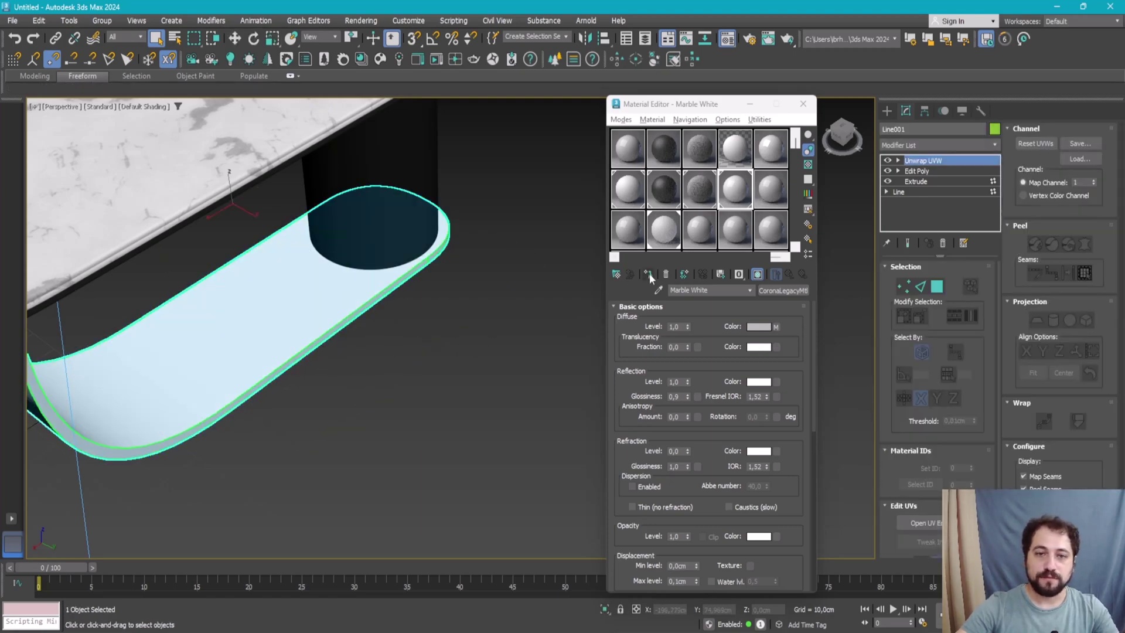
{"action": "left_click", "coordinate": [648, 274]}
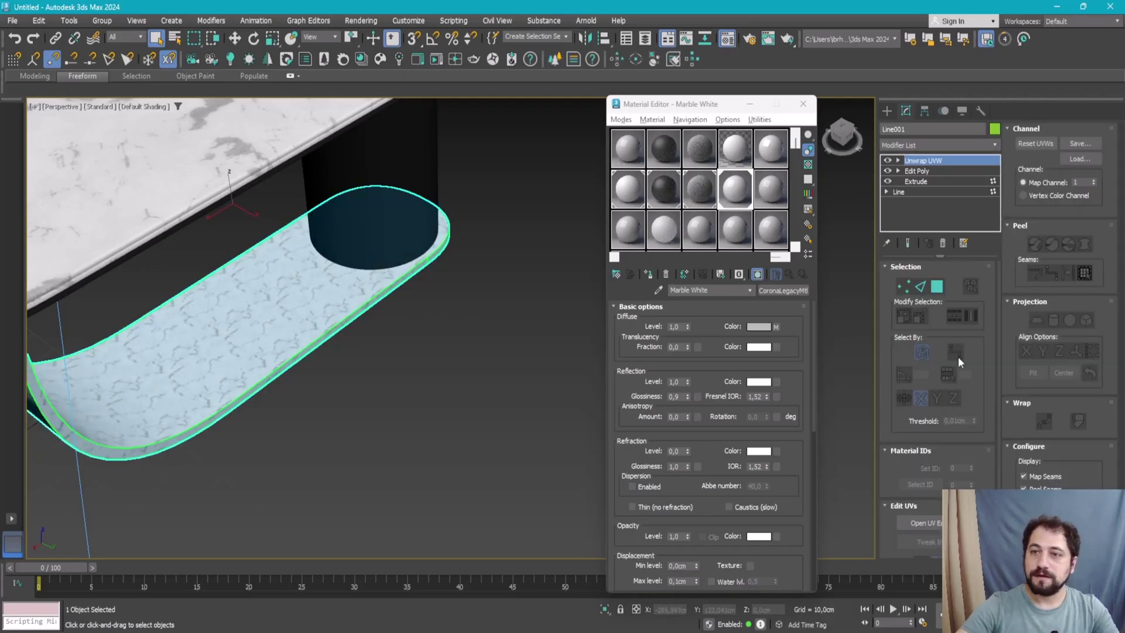
{"action": "left_click", "coordinate": [918, 522]}
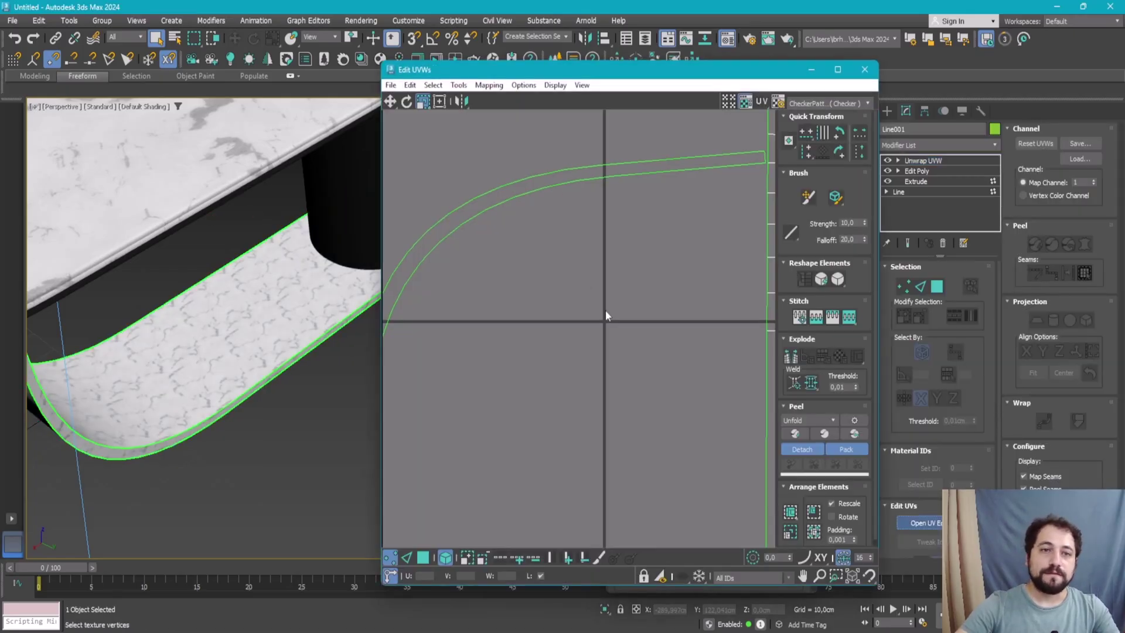
- Select all UV polygons and scale the islands down toward the centre
{"action": "left_click", "coordinate": [423, 560]}
{"action": "key", "text": "ctrl+a"}
{"action": "left_click_drag", "start_coordinate": [685, 349], "coordinate": [680, 447]}
{"action": "mouse_move", "coordinate": [228, 340]}
{"action": "middle_mouse_down", "text": "alt"}
{"action": "mouse_move", "coordinate": [224, 381]}
{"action": "mouse_move", "coordinate": [324, 372]}
{"action": "mouse_move", "coordinate": [380, 347]}
{"action": "middle_mouse_up", "text": "alt"}
{"action": "scroll", "coordinate": [622, 311], "scroll_direction": "up", "scroll_amount": 3}
{"action": "left_click_drag", "start_coordinate": [664, 311], "coordinate": [666, 322]}
{"action": "middle_click_drag", "start_coordinate": [246, 352], "coordinate": [149, 465], "text": "alt"}
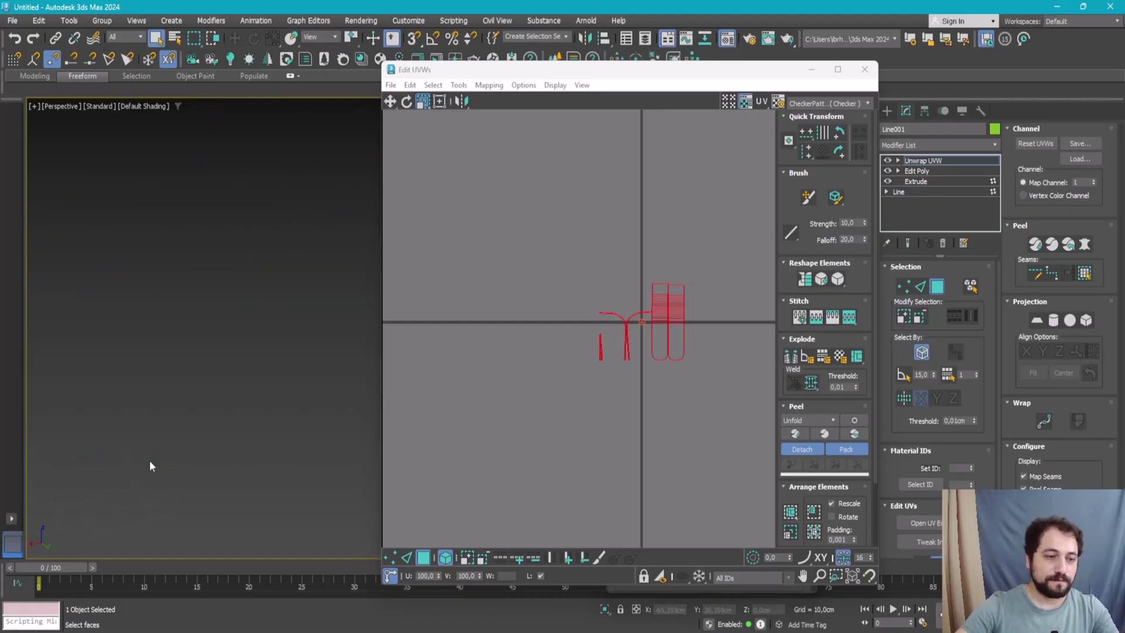
- Collapse the base's modifiers to an editable poly and reopen the Material Editor
{"action": "right_click", "coordinate": [926, 164]}
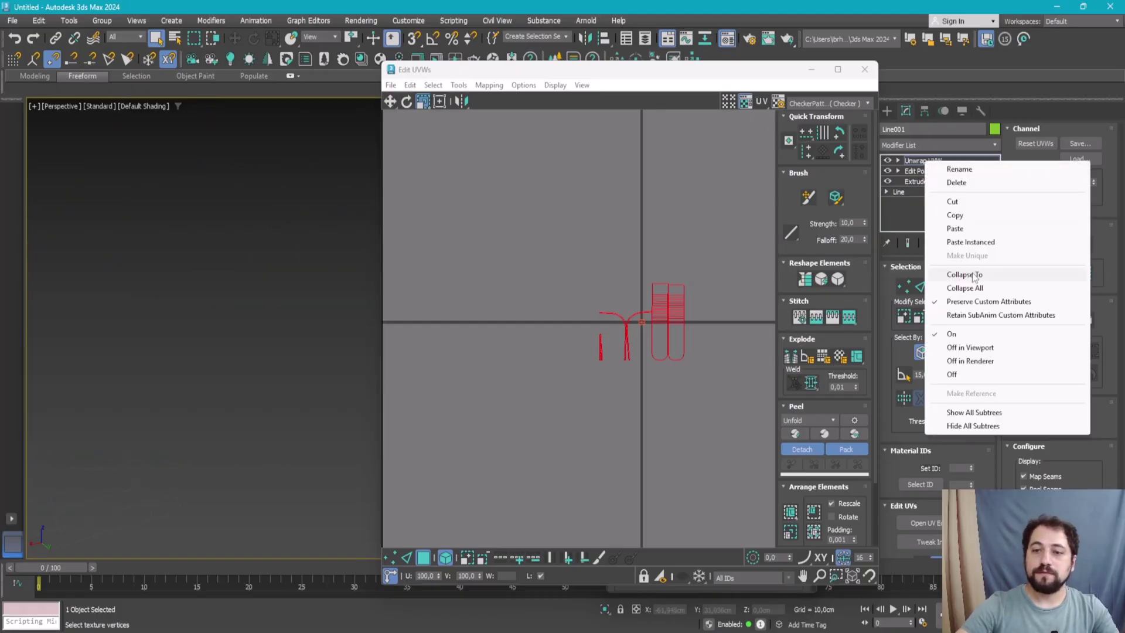
{"action": "left_click", "coordinate": [965, 275]}
{"action": "key", "text": "m"}
{"action": "middle_click_drag", "start_coordinate": [428, 317], "coordinate": [480, 299], "text": "alt"}
{"action": "scroll", "coordinate": [479, 299], "scroll_direction": "down", "scroll_amount": 3}
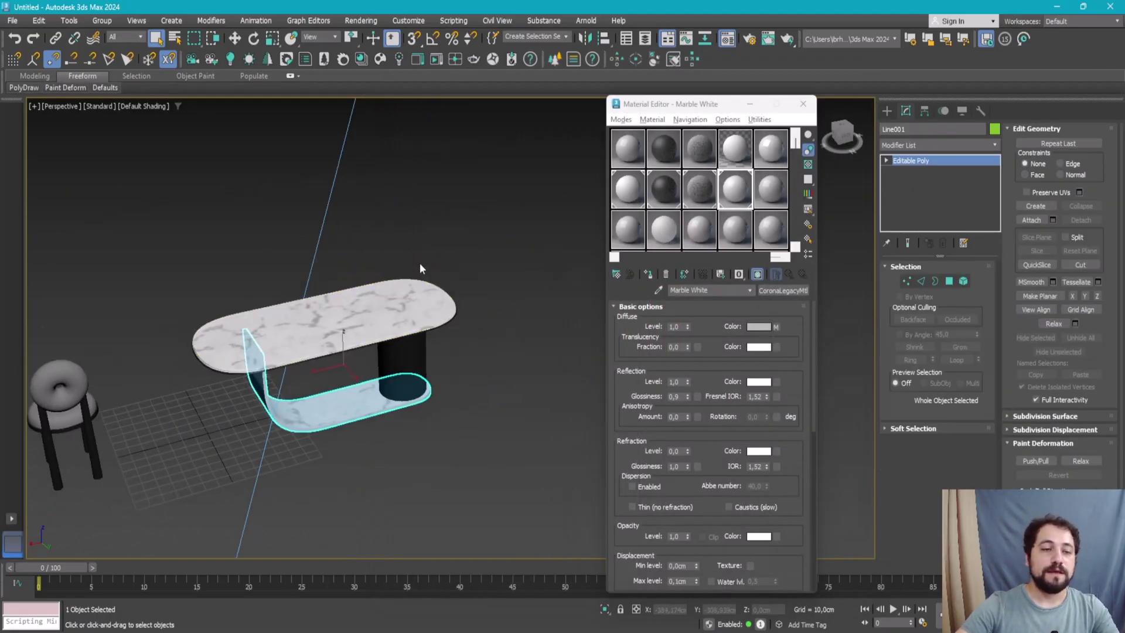
- Orbit toward the table, trying selections of the table and the chair group
{"action": "left_click", "coordinate": [419, 268]}
{"action": "mouse_move", "coordinate": [419, 268]}
{"action": "middle_mouse_down", "text": "alt"}
{"action": "mouse_move", "coordinate": [483, 308]}
{"action": "mouse_move", "coordinate": [474, 217]}
{"action": "mouse_move", "coordinate": [359, 344]}
{"action": "mouse_move", "coordinate": [385, 298]}
{"action": "mouse_move", "coordinate": [375, 282]}
{"action": "mouse_move", "coordinate": [305, 323]}
{"action": "middle_mouse_up", "text": "alt"}
{"action": "scroll", "coordinate": [482, 309], "scroll_direction": "up", "scroll_amount": 5}
{"action": "scroll", "coordinate": [483, 308], "scroll_direction": "down", "scroll_amount": 3}
{"action": "scroll", "coordinate": [359, 344], "scroll_direction": "down", "scroll_amount": 3}
{"action": "left_click", "coordinate": [375, 282]}
{"action": "left_click", "coordinate": [521, 301]}
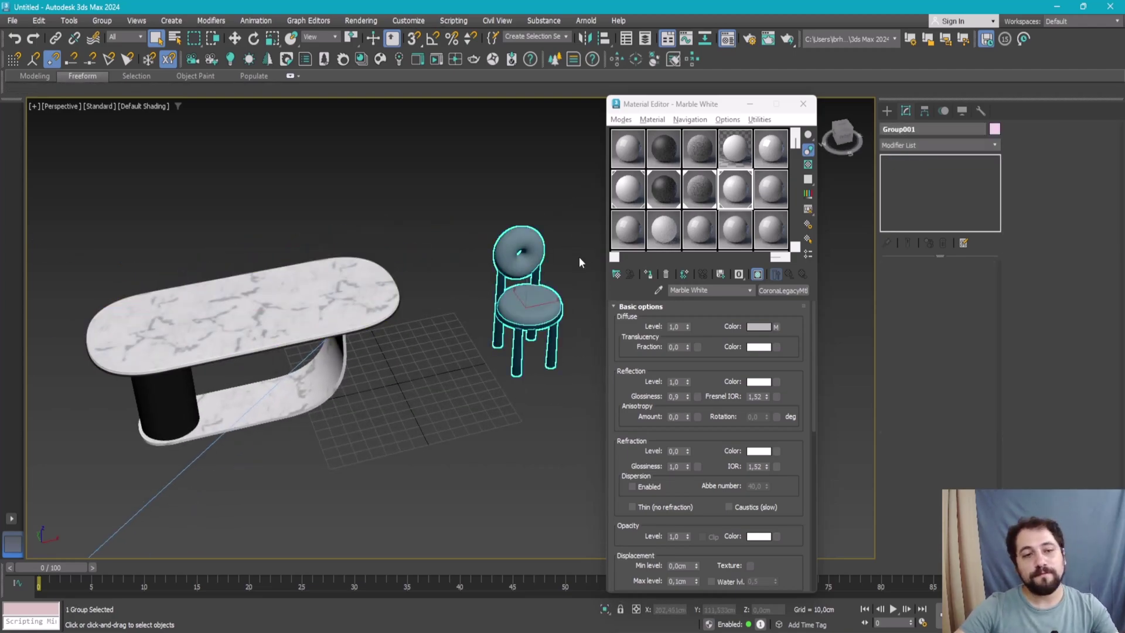
- Select the marble oval tabletop and bring up its Modifier List
{"action": "mouse_move", "coordinate": [296, 329]}
{"action": "middle_mouse_down", "text": "alt"}
{"action": "mouse_move", "coordinate": [251, 382]}
{"action": "mouse_move", "coordinate": [261, 391]}
{"action": "middle_mouse_up", "text": "alt"}
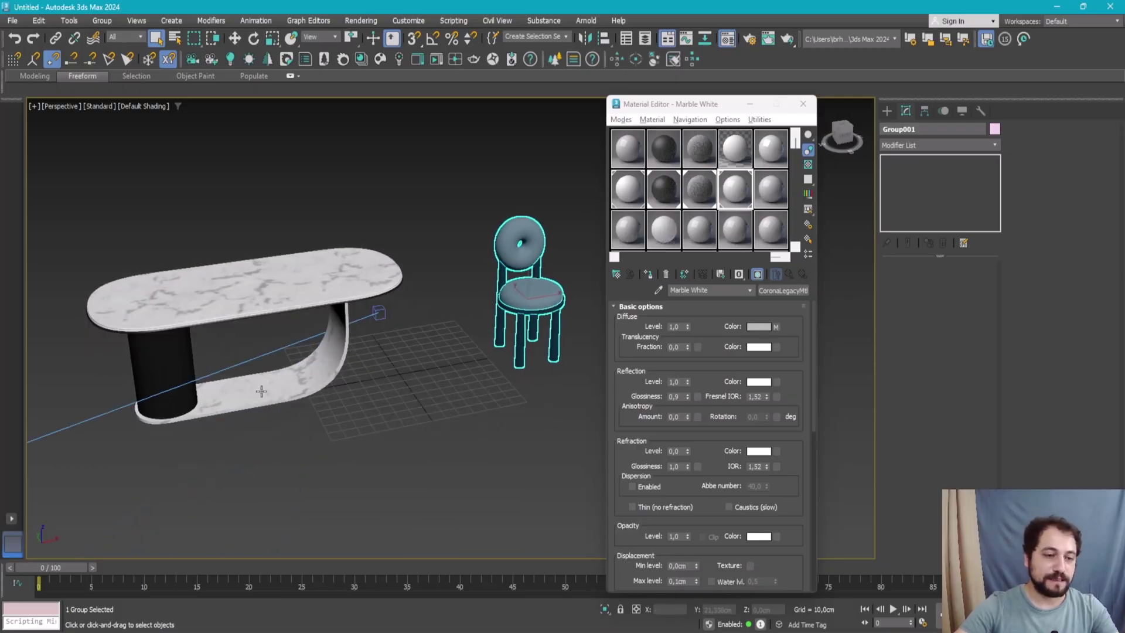
{"action": "left_click", "coordinate": [289, 294]}
{"action": "scroll", "coordinate": [538, 291], "scroll_direction": "up", "scroll_amount": 5}
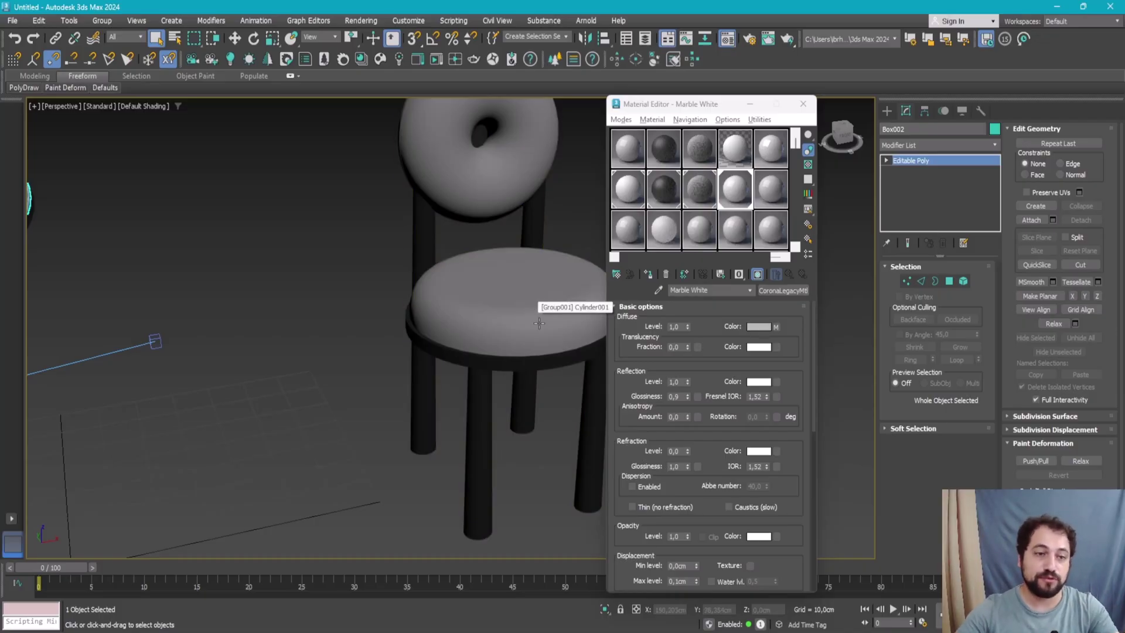
{"action": "scroll", "coordinate": [528, 309], "scroll_direction": "down", "scroll_amount": 5}
{"action": "scroll", "coordinate": [338, 363], "scroll_direction": "up", "scroll_amount": 3}
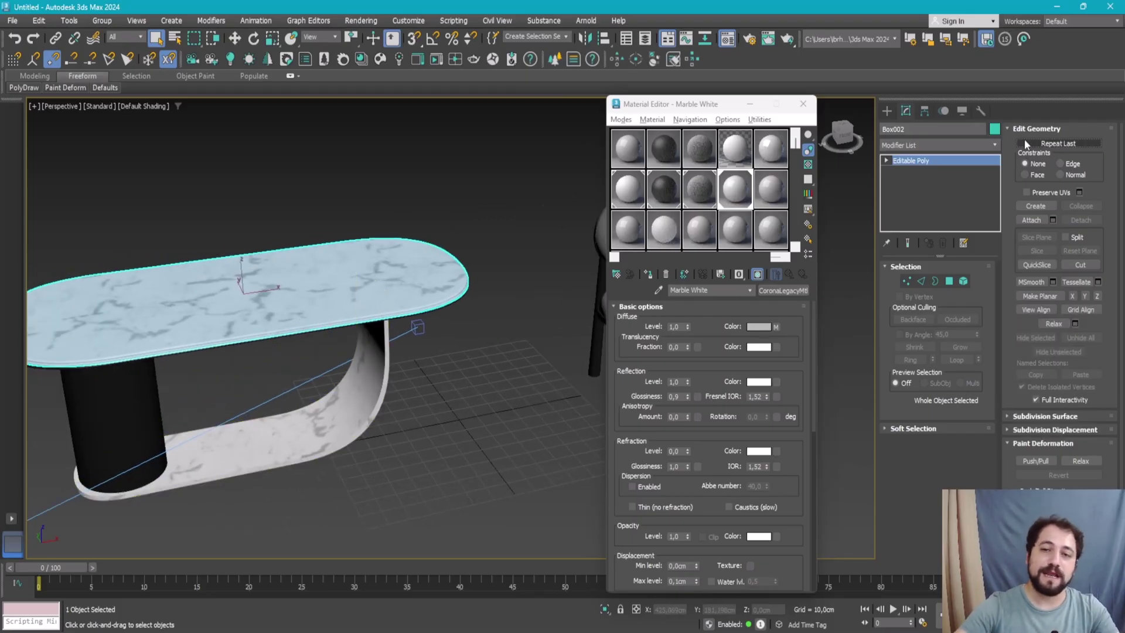
{"action": "left_click", "coordinate": [976, 145]}
{"action": "type", "text": "u"}
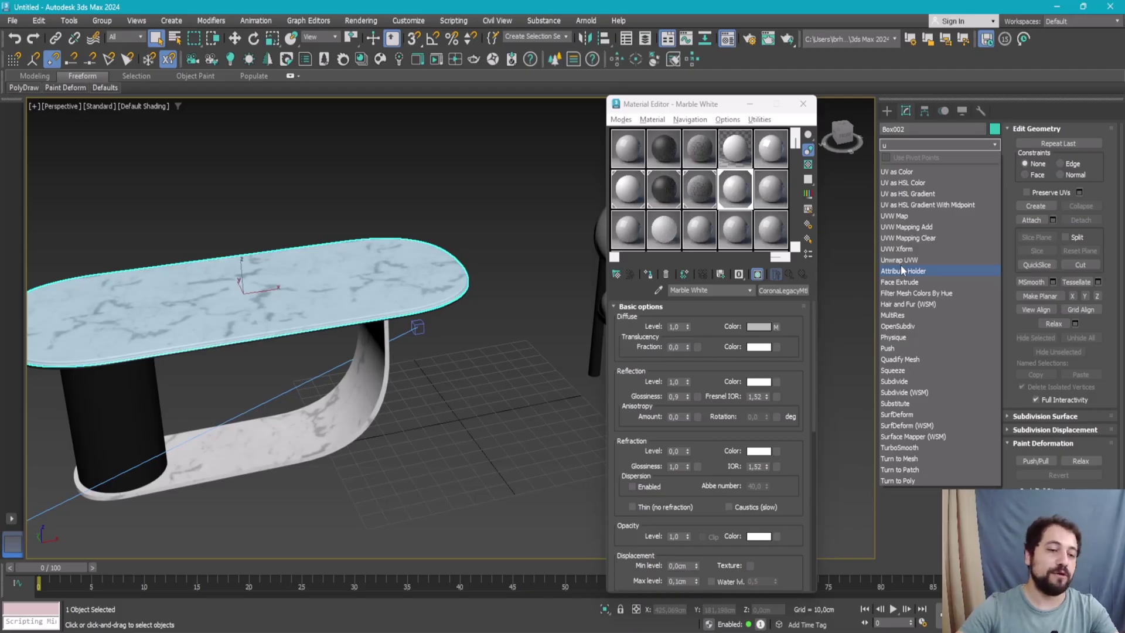
- Select the black cylinder leg, Cylinder001, and frame it in the viewport
{"action": "key", "text": "Escape"}
{"action": "left_click", "coordinate": [136, 364]}
{"action": "mouse_move", "coordinate": [136, 364]}
{"action": "middle_mouse_down"}
{"action": "mouse_move", "coordinate": [335, 335]}
{"action": "mouse_move", "coordinate": [284, 355]}
{"action": "middle_mouse_up"}
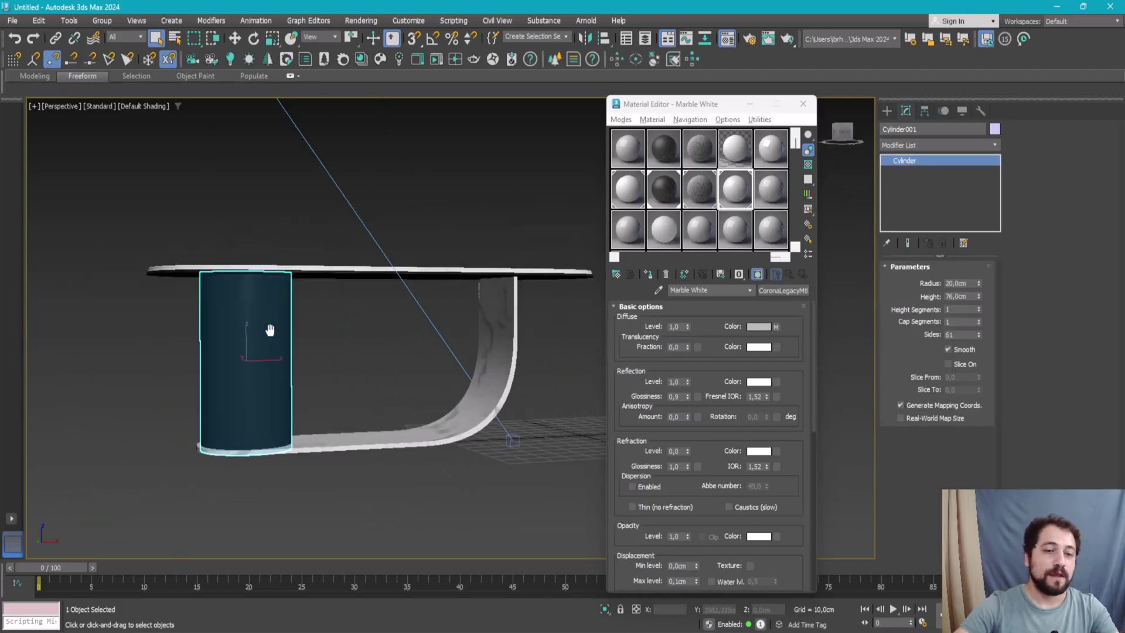
{"action": "scroll", "coordinate": [284, 354], "scroll_direction": "down", "scroll_amount": 5}
{"action": "scroll", "coordinate": [263, 400], "scroll_direction": "up", "scroll_amount": 10}
{"action": "scroll", "coordinate": [263, 400], "scroll_direction": "down", "scroll_amount": 3}
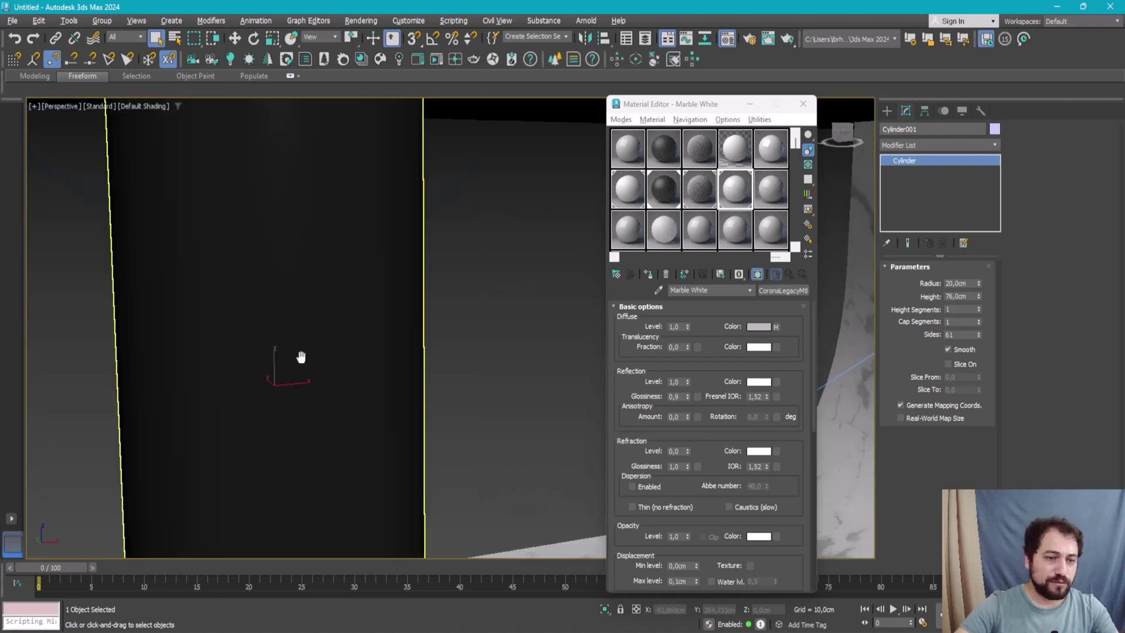
{"action": "scroll", "coordinate": [263, 400], "scroll_direction": "down", "scroll_amount": 2}
- Add Unwrap UVW and UVW Map modifiers to the leg, with Box projection
{"action": "left_click", "coordinate": [908, 145]}
{"action": "type", "text": "u"}
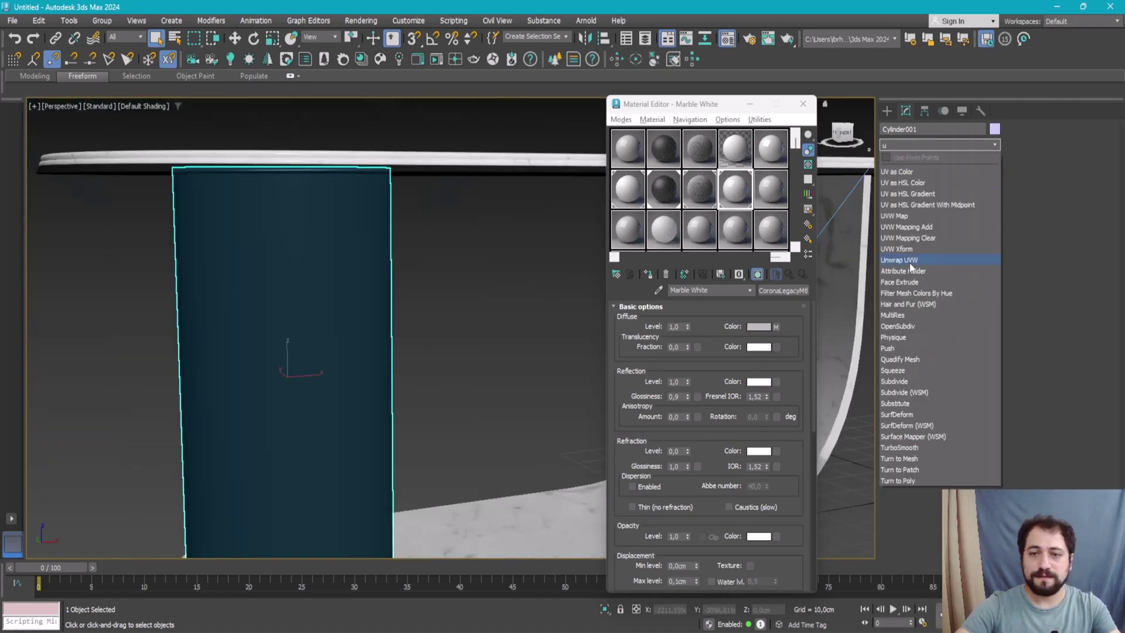
{"action": "left_click", "coordinate": [909, 260]}
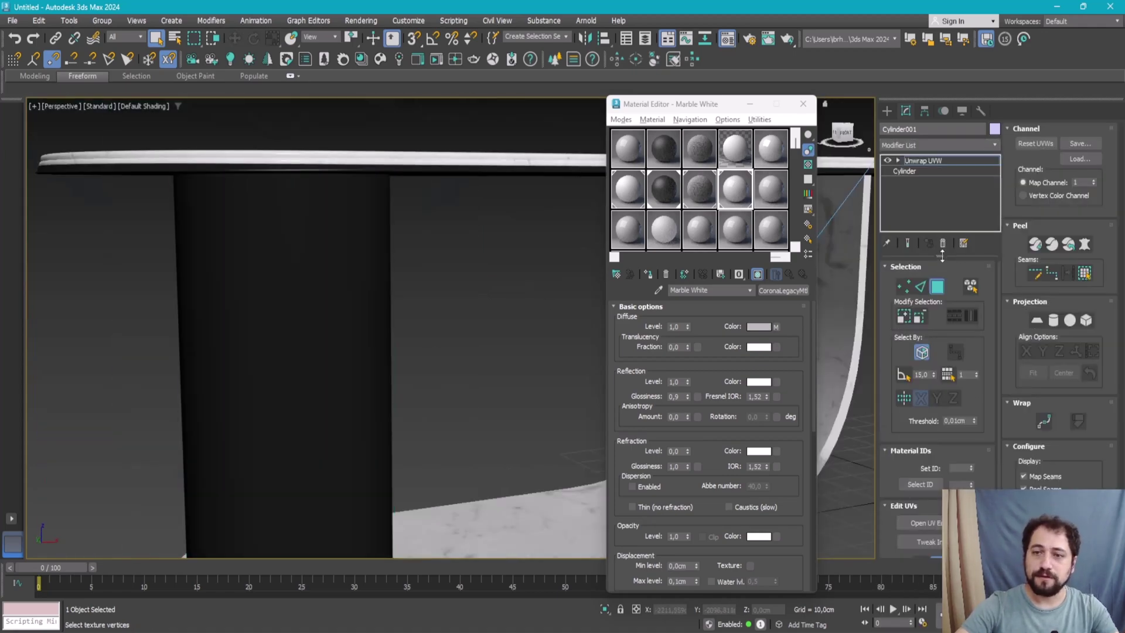
{"action": "left_click", "coordinate": [940, 143]}
{"action": "type", "text": "u"}
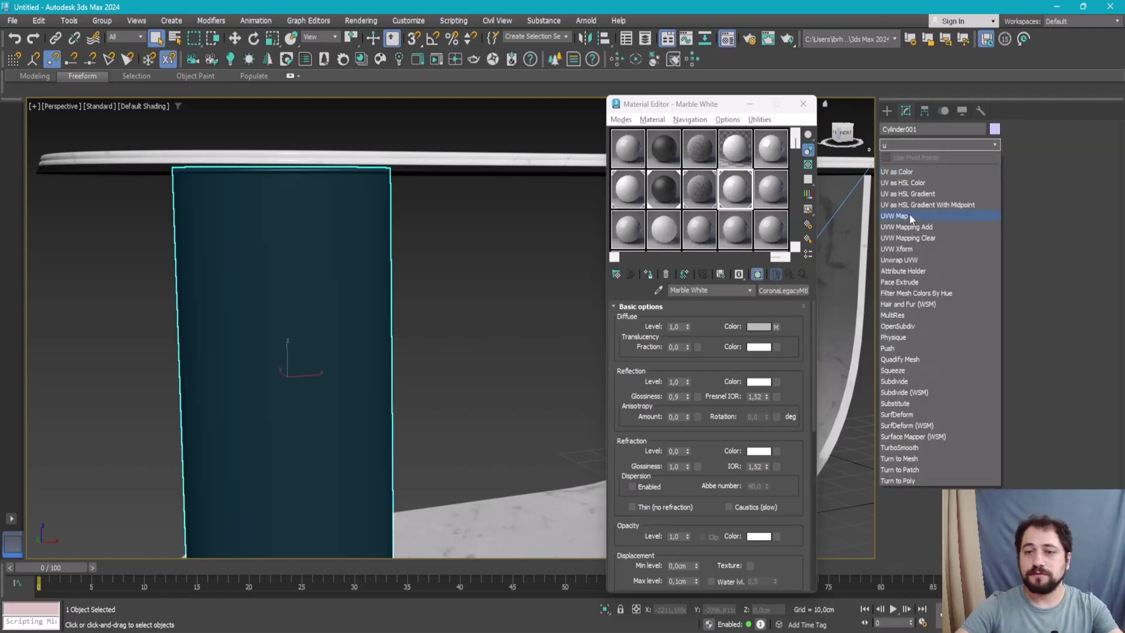
{"action": "left_click", "coordinate": [909, 213]}
{"action": "left_click", "coordinate": [934, 315]}
{"action": "left_click", "coordinate": [924, 338]}
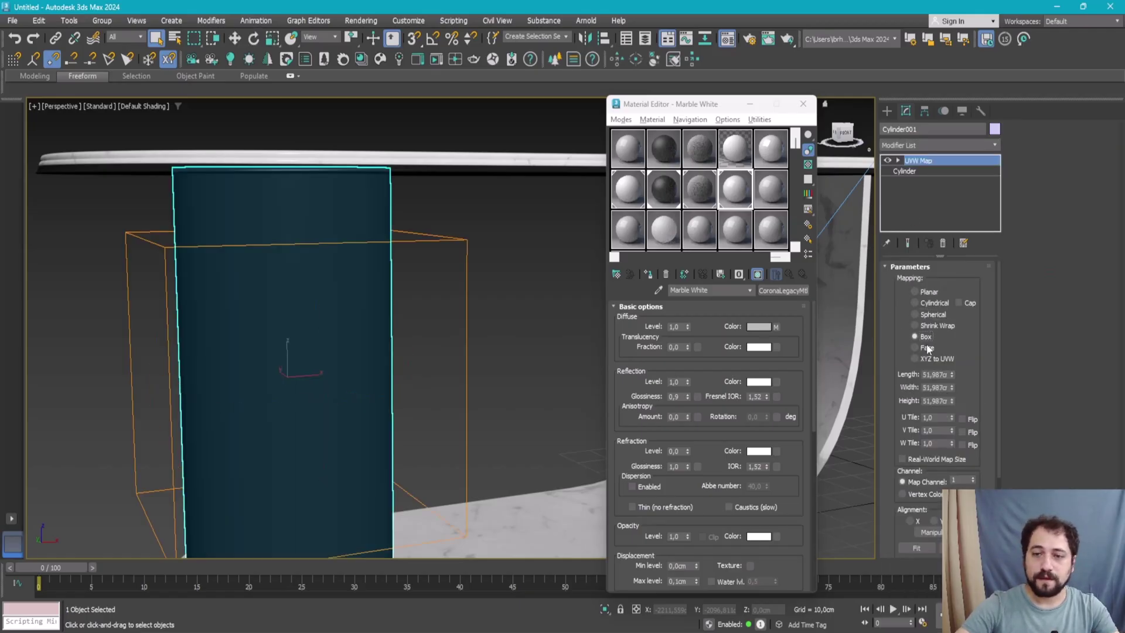
- Shrink the UVW Map gizmo around the leg and Collapse All into an editable mesh
{"action": "left_click", "coordinate": [923, 162]}
{"action": "scroll", "coordinate": [364, 346], "scroll_direction": "down", "scroll_amount": 5}
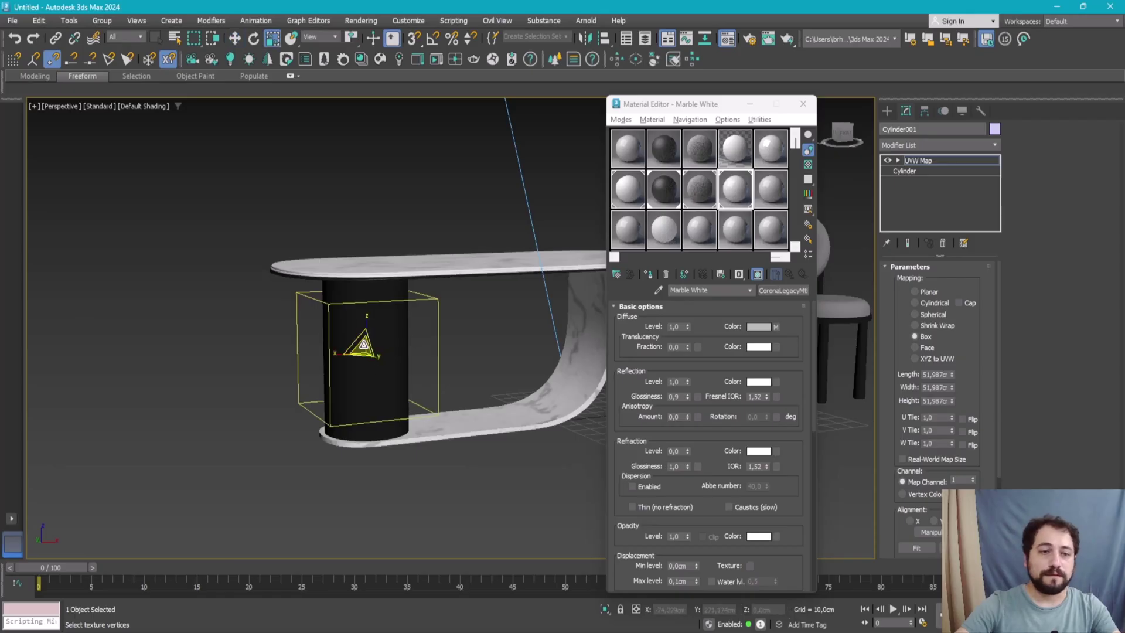
{"action": "left_click_drag", "start_coordinate": [363, 345], "coordinate": [410, 390]}
{"action": "right_click", "coordinate": [936, 161]}
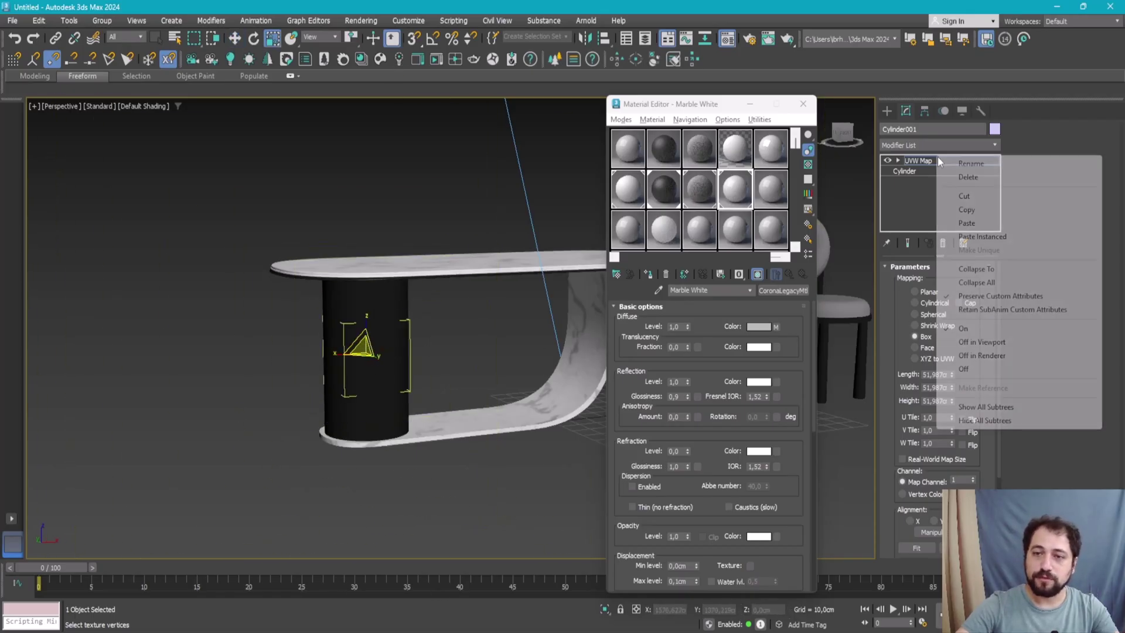
{"action": "left_click", "coordinate": [981, 269]}
- Orbit to a new angle on the table and select the chair group
{"action": "scroll", "coordinate": [410, 293], "scroll_direction": "down", "scroll_amount": 3}
{"action": "middle_click_drag", "start_coordinate": [410, 293], "coordinate": [451, 365], "text": "alt"}
{"action": "left_click", "coordinate": [452, 364]}
{"action": "left_click", "coordinate": [487, 299]}
{"action": "mouse_move", "coordinate": [417, 299]}
{"action": "middle_mouse_down", "text": "alt"}
{"action": "mouse_move", "coordinate": [398, 378]}
{"action": "mouse_move", "coordinate": [368, 338]}
{"action": "middle_mouse_up", "text": "alt"}
{"action": "right_click", "coordinate": [478, 301]}
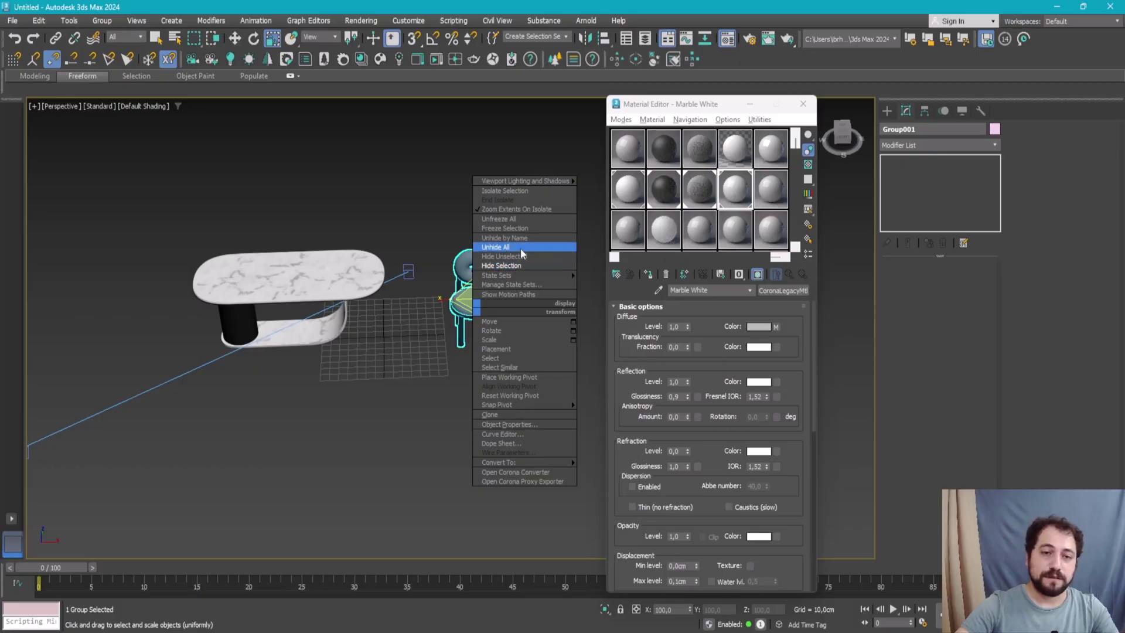
- Unhide all objects and move the chair group to the table's left end
{"action": "left_click", "coordinate": [562, 246]}
{"action": "left_click", "coordinate": [801, 104]}
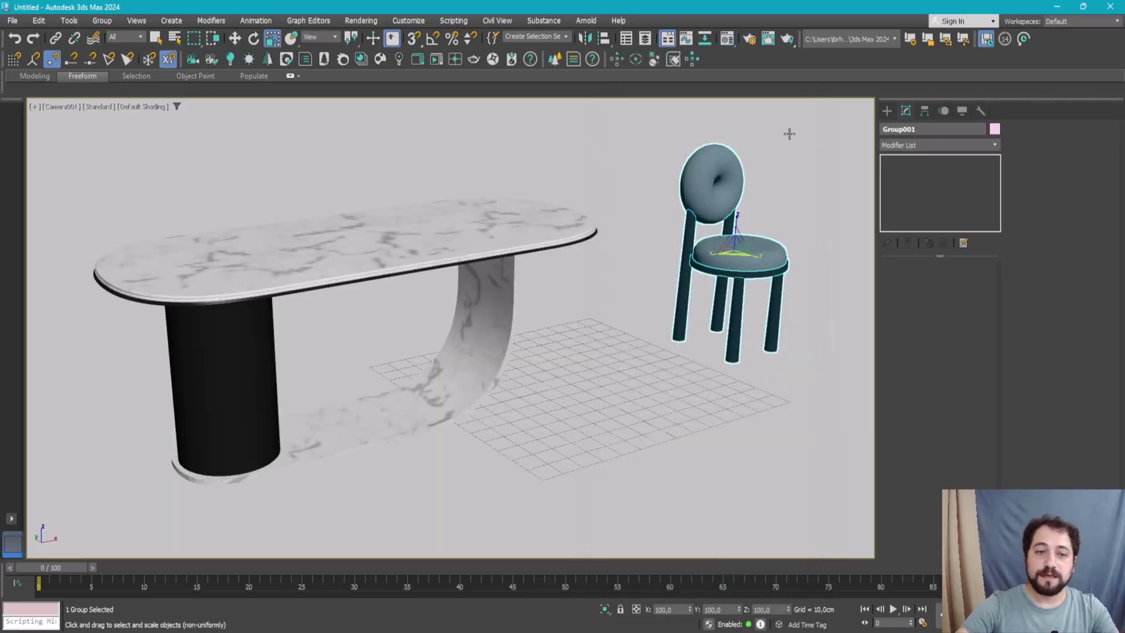
{"action": "key", "text": "w"}
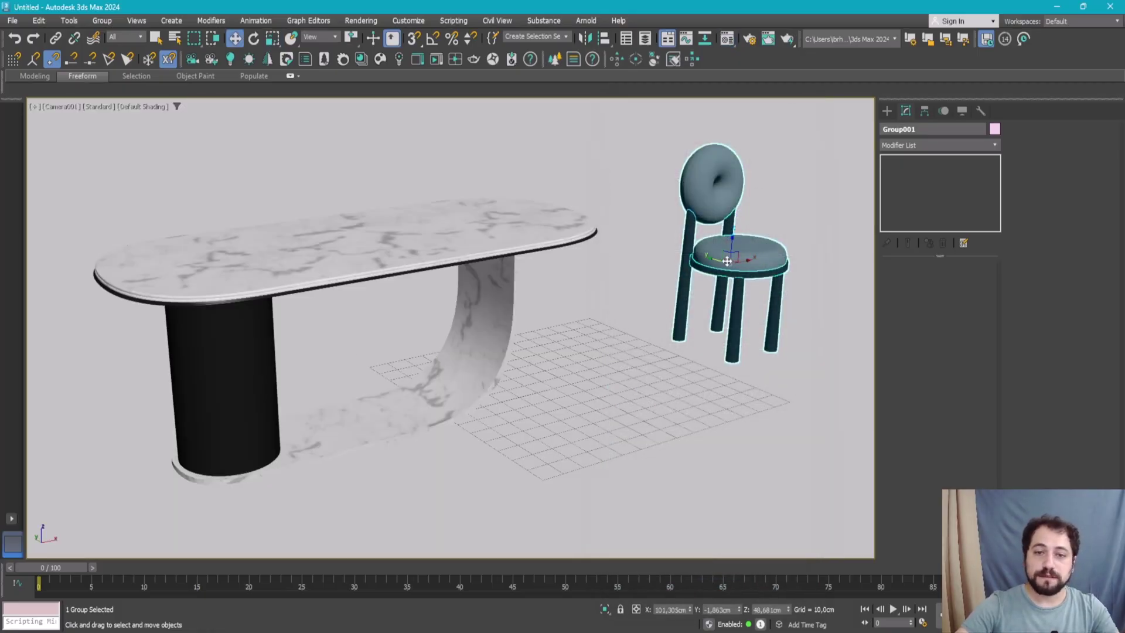
{"action": "mouse_move", "coordinate": [722, 262]}
{"action": "left_mouse_down"}
{"action": "mouse_move", "coordinate": [658, 236]}
{"action": "mouse_move", "coordinate": [214, 404]}
{"action": "left_mouse_up"}
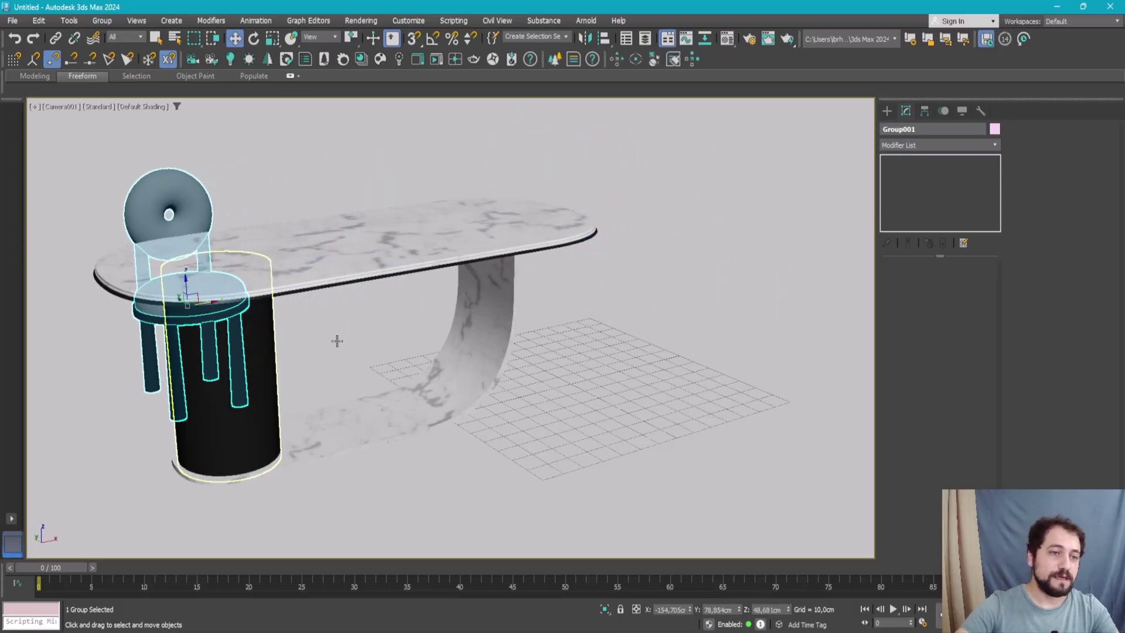
- In Perspective, nudge the chair right up against the table edge and check placement
{"action": "key", "text": "p"}
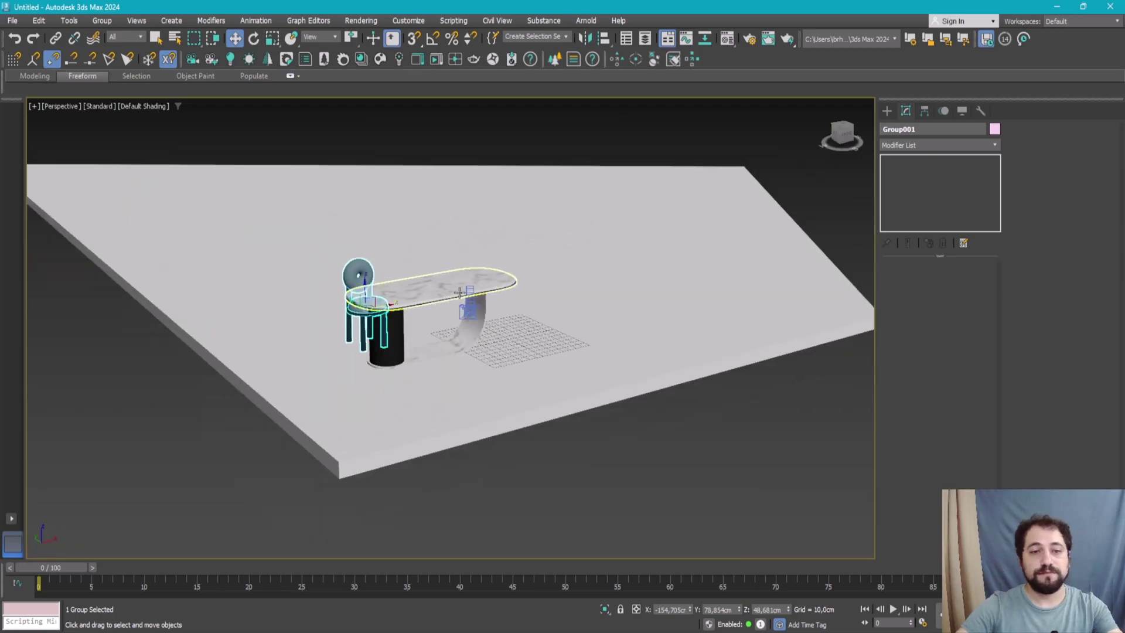
{"action": "scroll", "coordinate": [454, 307], "scroll_direction": "down", "scroll_amount": 5}
{"action": "middle_click_drag", "start_coordinate": [454, 307], "coordinate": [447, 339], "text": "alt"}
{"action": "scroll", "coordinate": [364, 249], "scroll_direction": "up", "scroll_amount": 5}
{"action": "middle_click_drag", "start_coordinate": [364, 248], "coordinate": [389, 239], "text": "alt"}
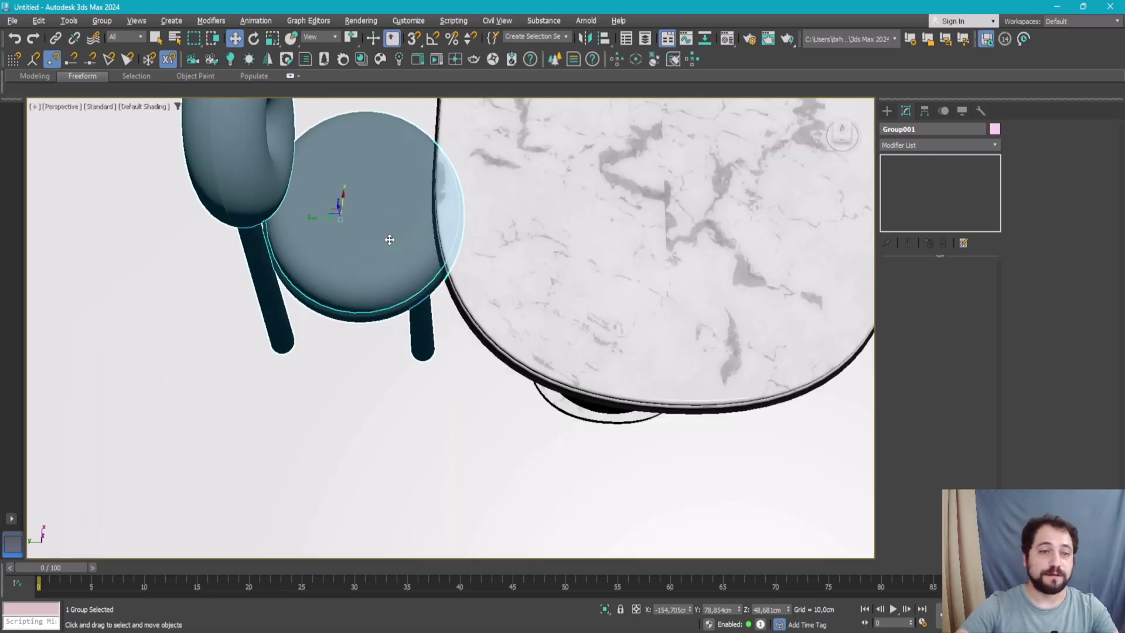
{"action": "scroll", "coordinate": [409, 425], "scroll_direction": "down", "scroll_amount": 2}
{"action": "middle_click_drag", "start_coordinate": [409, 426], "coordinate": [372, 401], "text": "alt"}
{"action": "left_click_drag", "start_coordinate": [372, 402], "coordinate": [415, 377]}
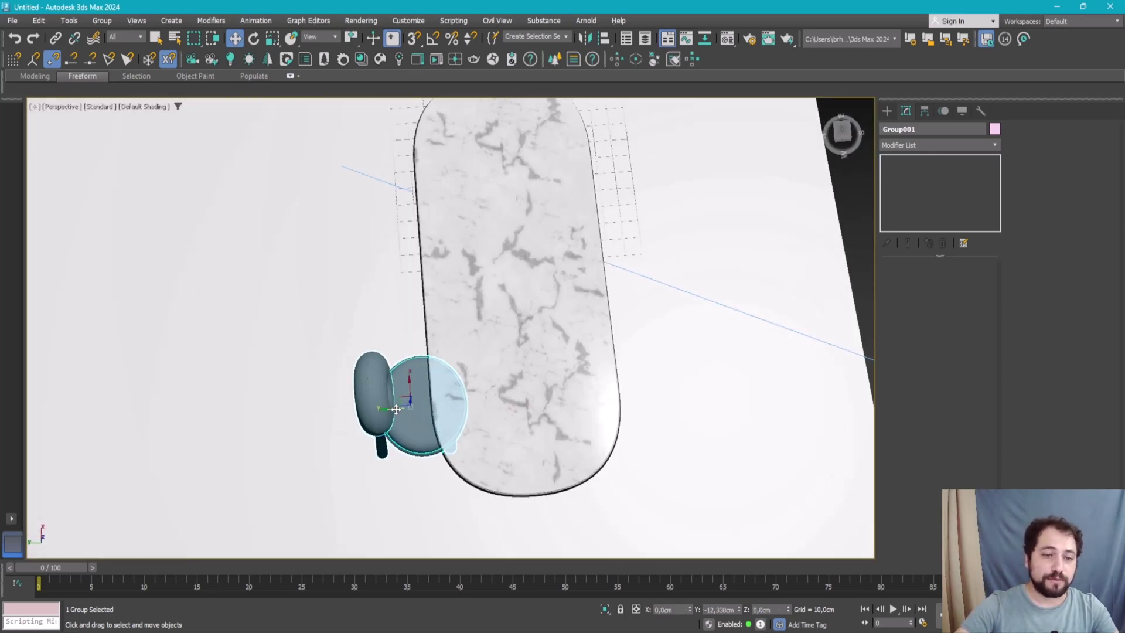
{"action": "mouse_move", "coordinate": [415, 377]}
{"action": "middle_mouse_down", "text": "alt"}
{"action": "mouse_move", "coordinate": [415, 306]}
{"action": "mouse_move", "coordinate": [410, 352]}
{"action": "middle_mouse_up", "text": "alt"}
- Toggle between the maximized Top viewport and the four-viewport layout
{"action": "key", "text": "alt+w"}
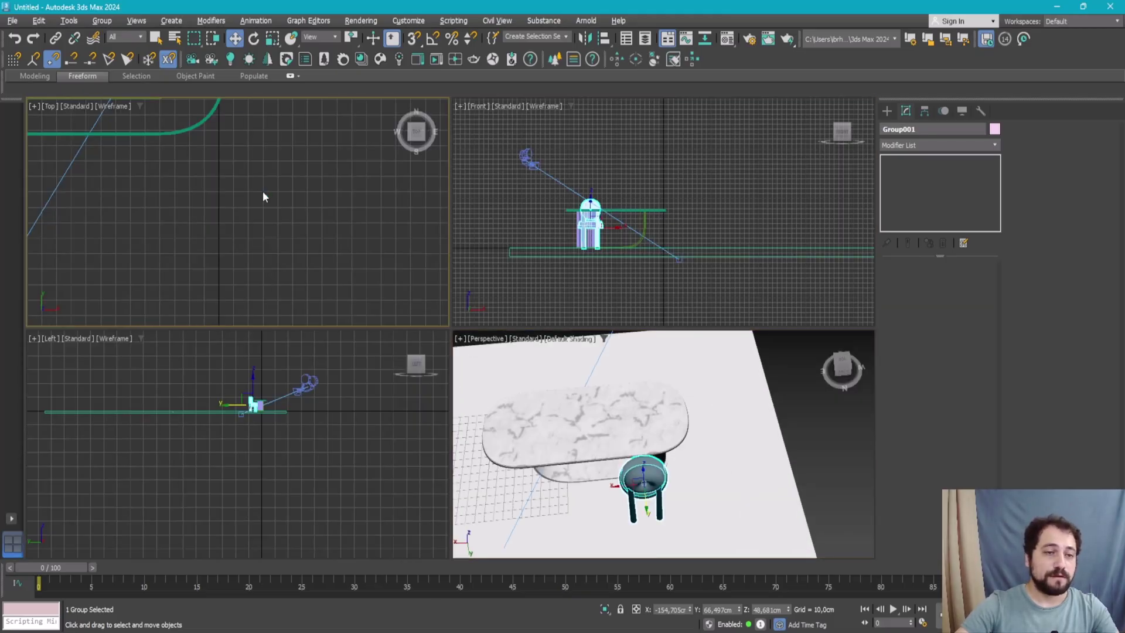
{"action": "middle_click", "coordinate": [262, 195]}
{"action": "key", "text": "alt+w"}
{"action": "scroll", "coordinate": [372, 287], "scroll_direction": "up", "scroll_amount": 2}
- Shift-clone the chair as a copy to the right along the table's back
{"action": "left_click_drag", "start_coordinate": [378, 295], "coordinate": [502, 290], "text": "shift"}
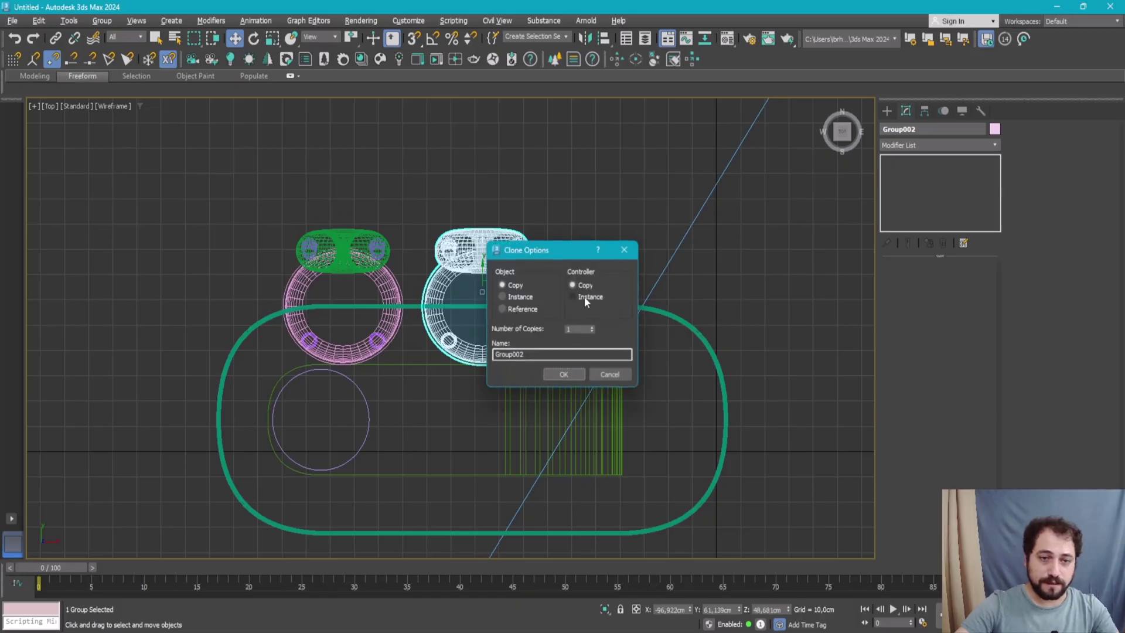
{"action": "left_click", "coordinate": [577, 376]}
{"action": "scroll", "coordinate": [572, 303], "scroll_direction": "down", "scroll_amount": 3}
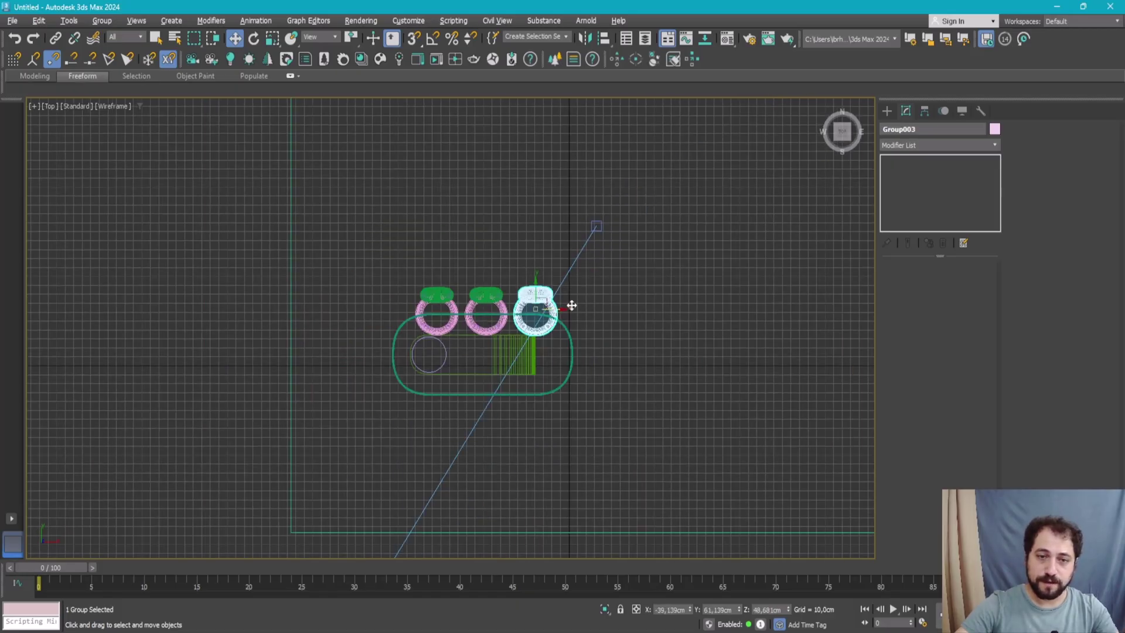
{"action": "scroll", "coordinate": [557, 306], "scroll_direction": "up", "scroll_amount": 2}
- Clone a chair to the table's end and rotate it 90° with Angle Snap
{"action": "left_click_drag", "start_coordinate": [546, 298], "coordinate": [227, 391], "text": "shift"}
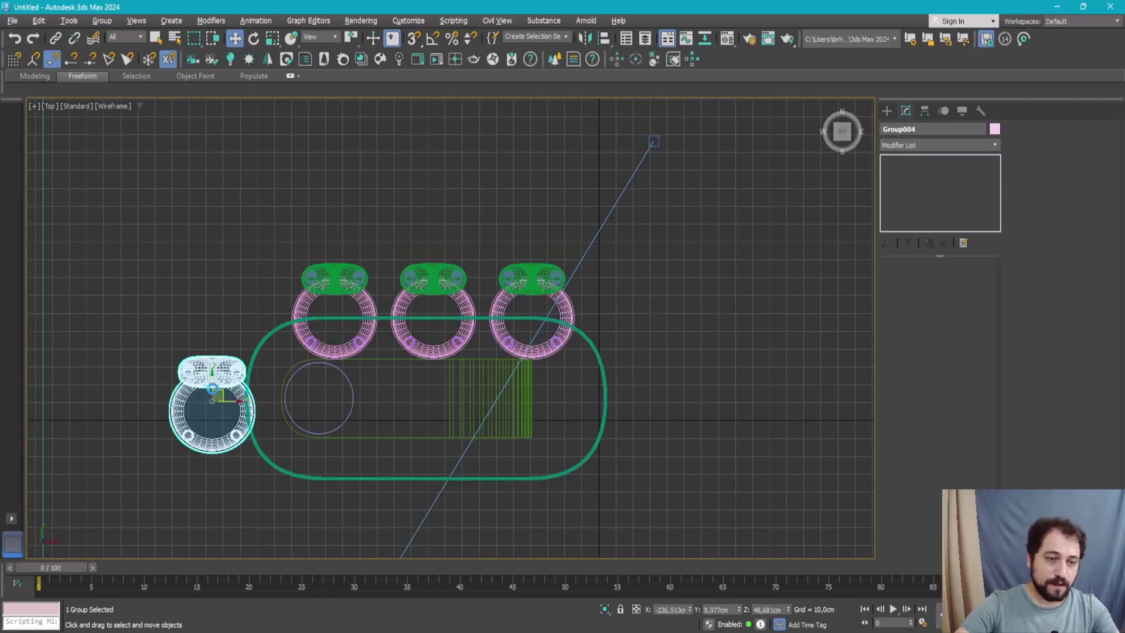
{"action": "key", "text": "Return"}
{"action": "key", "text": "e"}
{"action": "mouse_move", "coordinate": [261, 373]}
{"action": "middle_mouse_down"}
{"action": "mouse_move", "coordinate": [368, 320]}
{"action": "mouse_move", "coordinate": [354, 317]}
{"action": "middle_mouse_up"}
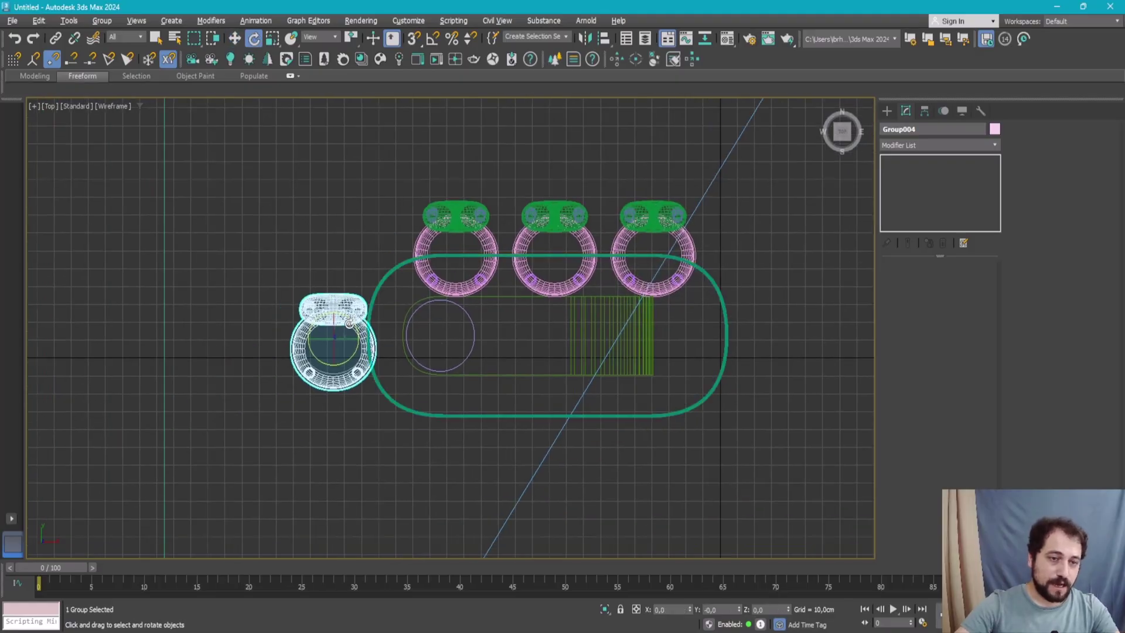
{"action": "left_click_drag", "start_coordinate": [349, 324], "coordinate": [234, 297]}
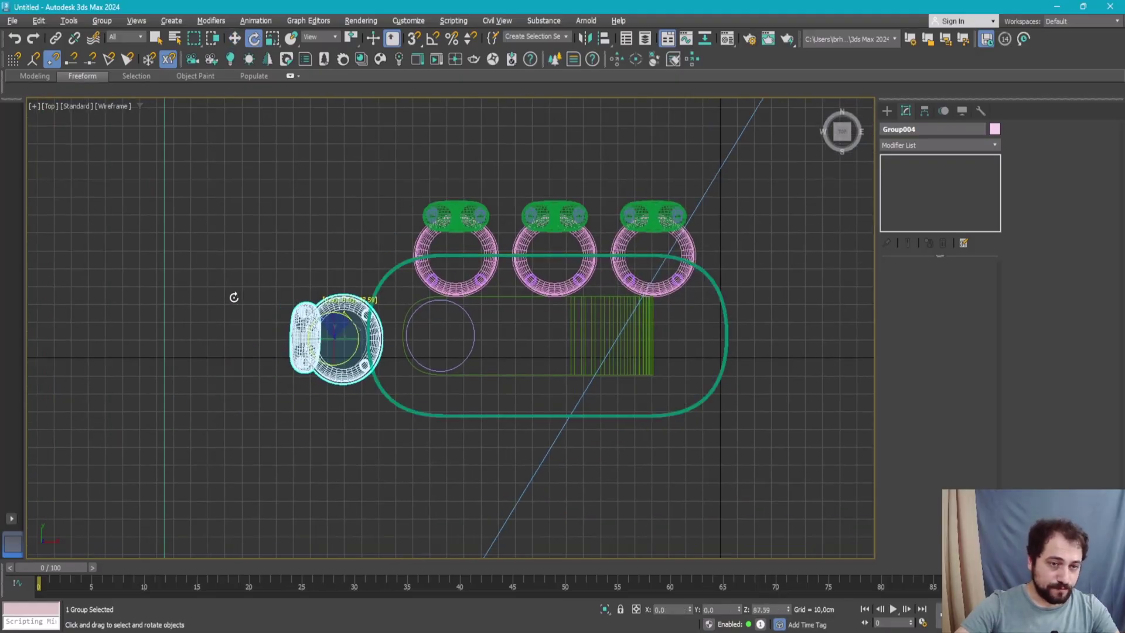
{"action": "key", "text": "ctrl+z"}
{"action": "left_click", "coordinate": [433, 38]}
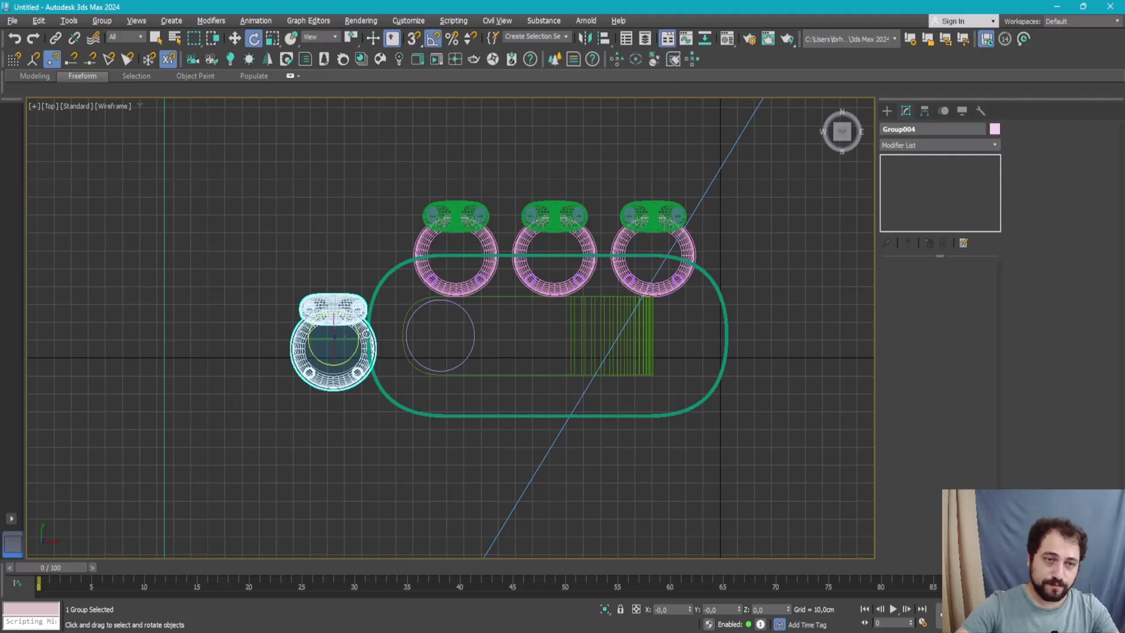
{"action": "left_click_drag", "start_coordinate": [355, 324], "coordinate": [321, 288]}
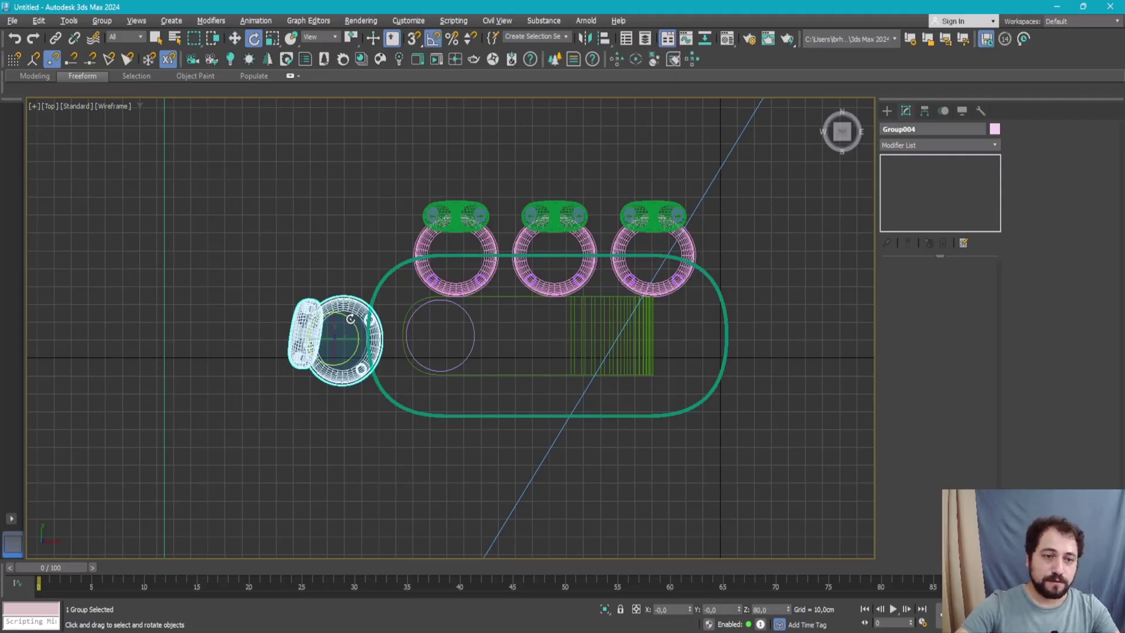
{"action": "left_click_drag", "start_coordinate": [351, 318], "coordinate": [631, 508]}
- Clone a chair to the table's front and rotate it -70° toward the table
{"action": "key", "text": "w"}
{"action": "middle_click_drag", "start_coordinate": [630, 508], "coordinate": [593, 407]}
{"action": "key", "text": "e"}
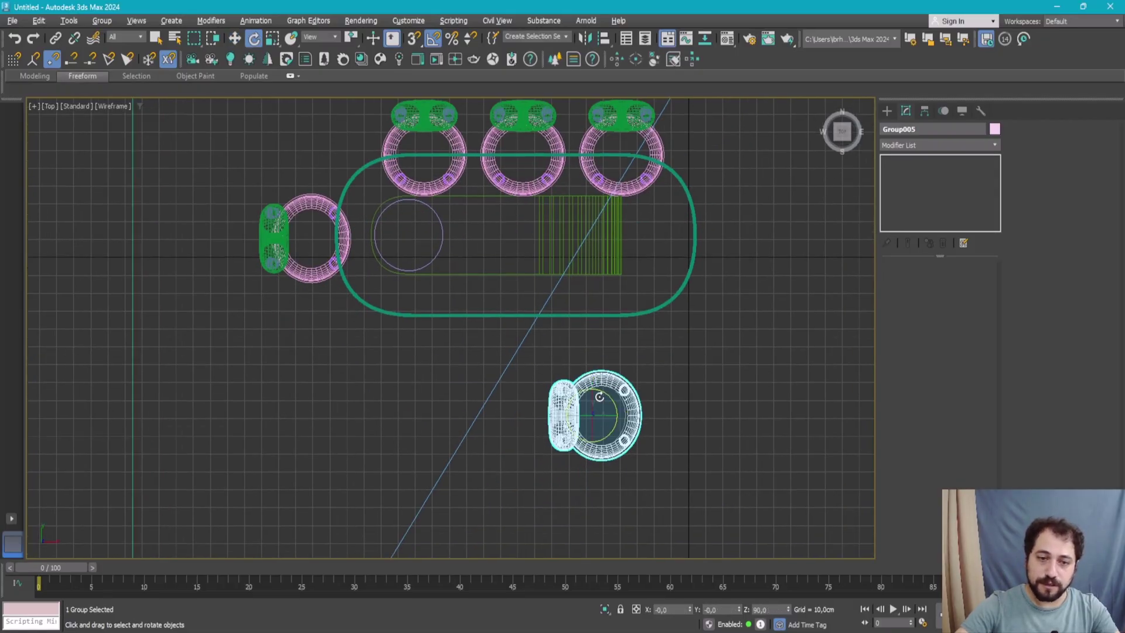
{"action": "left_click_drag", "start_coordinate": [610, 389], "coordinate": [668, 410]}
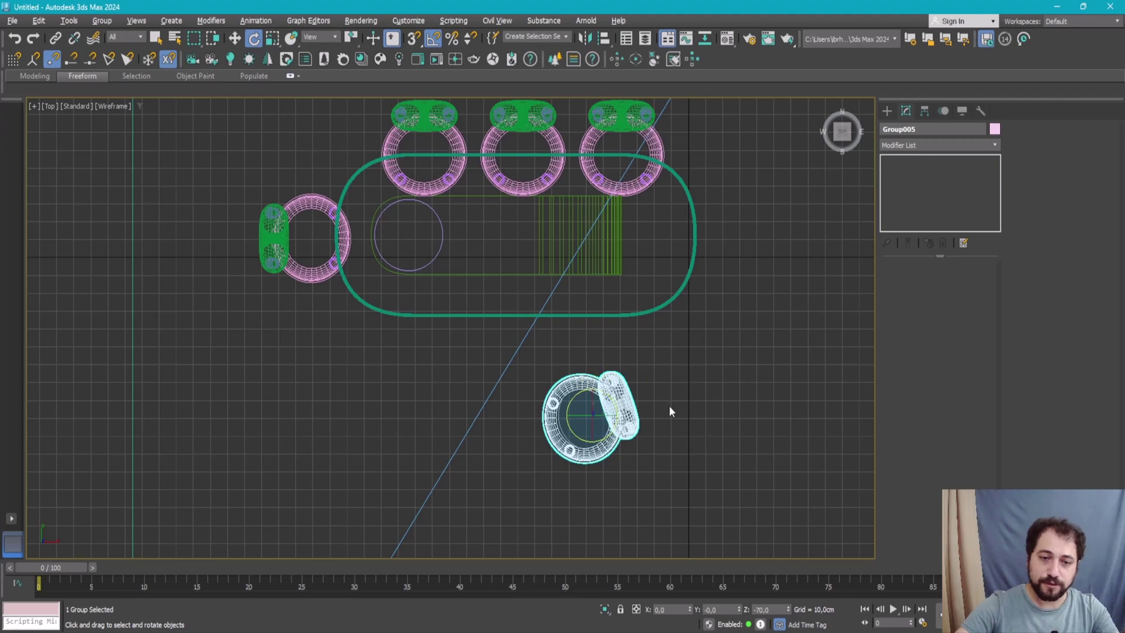
{"action": "key", "text": "alt+w"}
{"action": "key", "text": "c"}
{"action": "key", "text": "alt+w"}
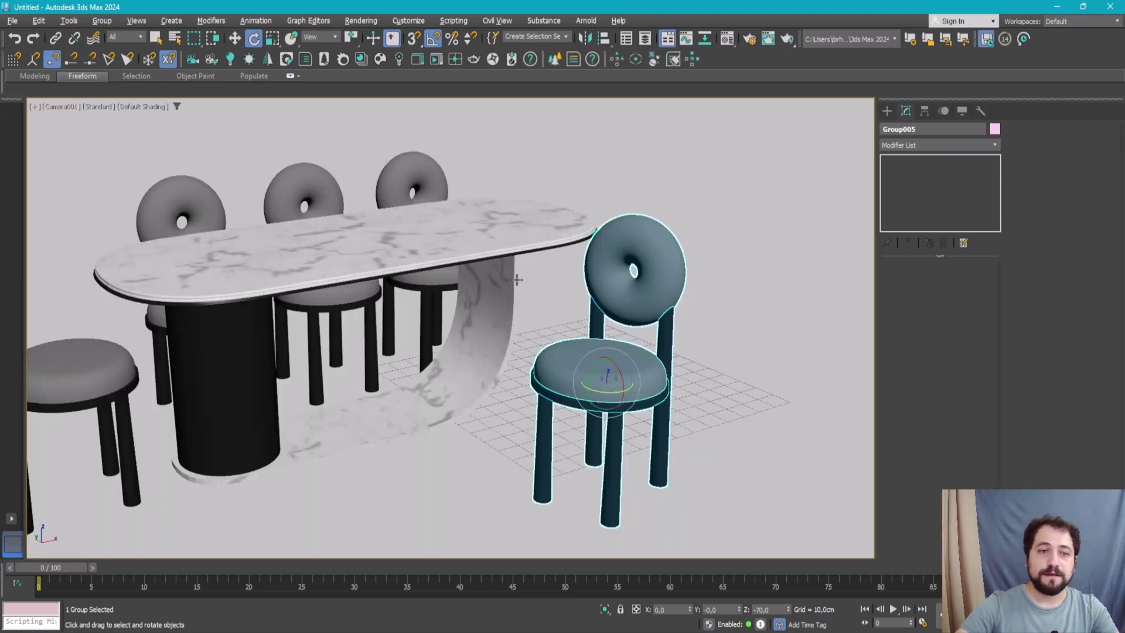
- Pan the Camera001 view to frame the dining set with Safe Frame shown
{"action": "scroll", "coordinate": [583, 267], "scroll_direction": "up", "scroll_amount": 3}
{"action": "middle_click_drag", "start_coordinate": [583, 267], "coordinate": [580, 277]}
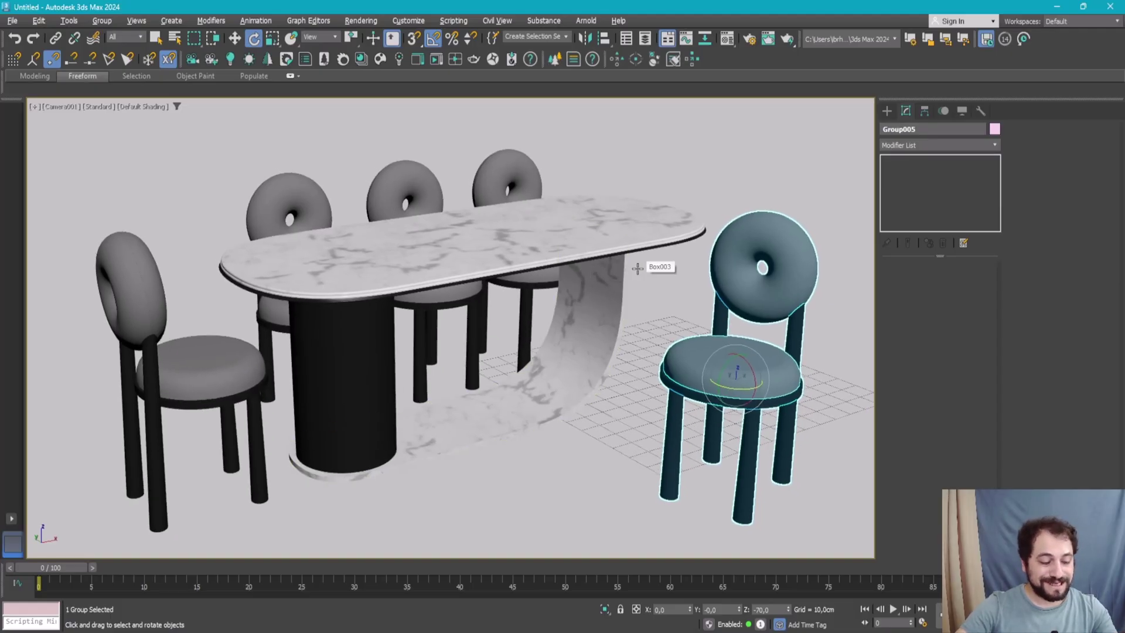
{"action": "key", "text": "shift+f"}
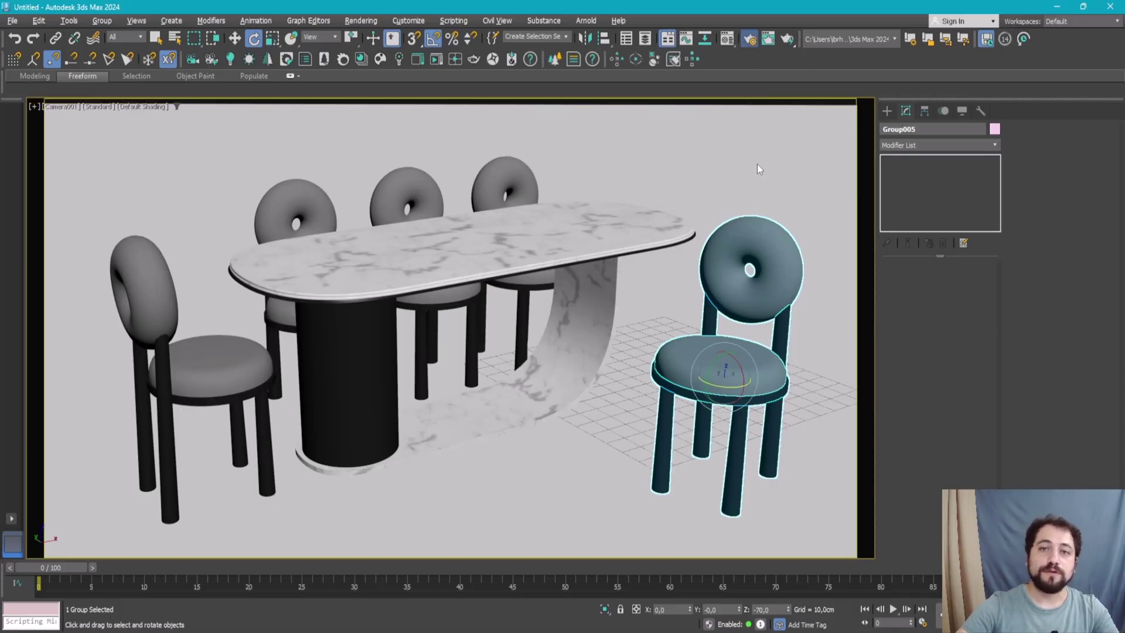
{"action": "key", "text": "F10"}
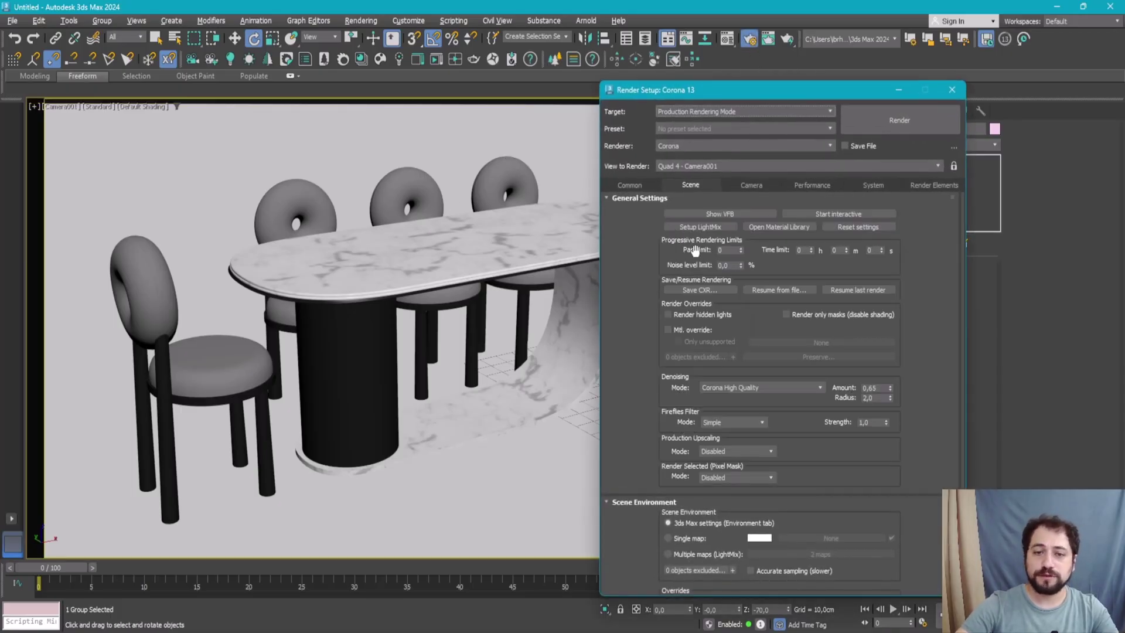
- Expand Common Parameters and try a 1575x900 output size
{"action": "left_click", "coordinate": [630, 186]}
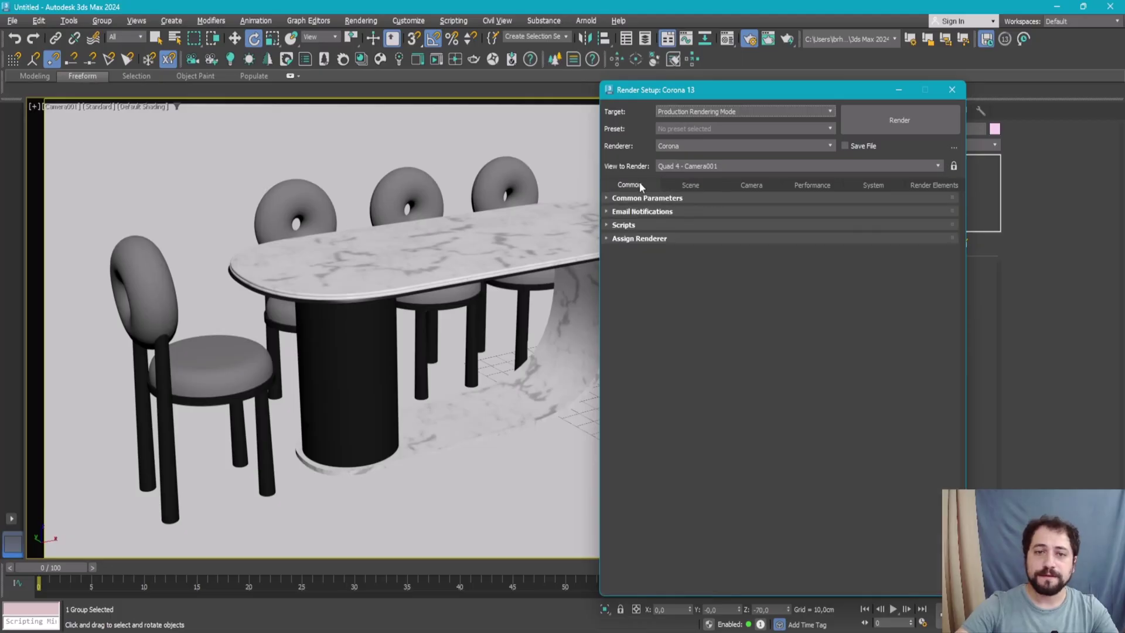
{"action": "left_click", "coordinate": [677, 199]}
{"action": "scroll", "coordinate": [756, 313], "scroll_direction": "up", "scroll_amount": 2}
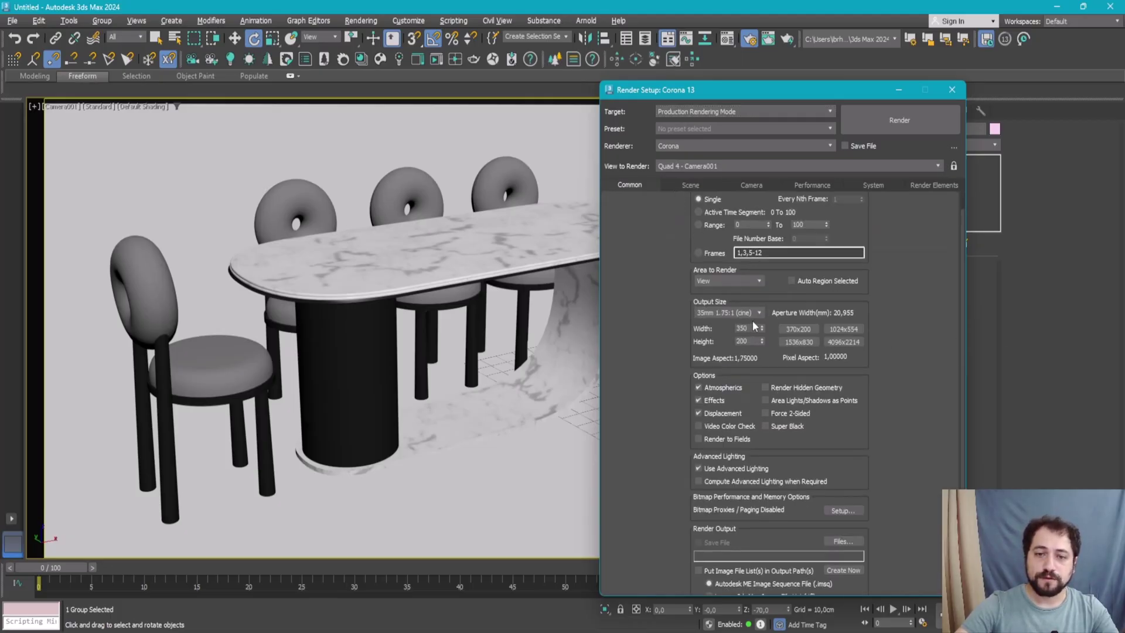
{"action": "scroll", "coordinate": [750, 332], "scroll_direction": "up", "scroll_amount": 1}
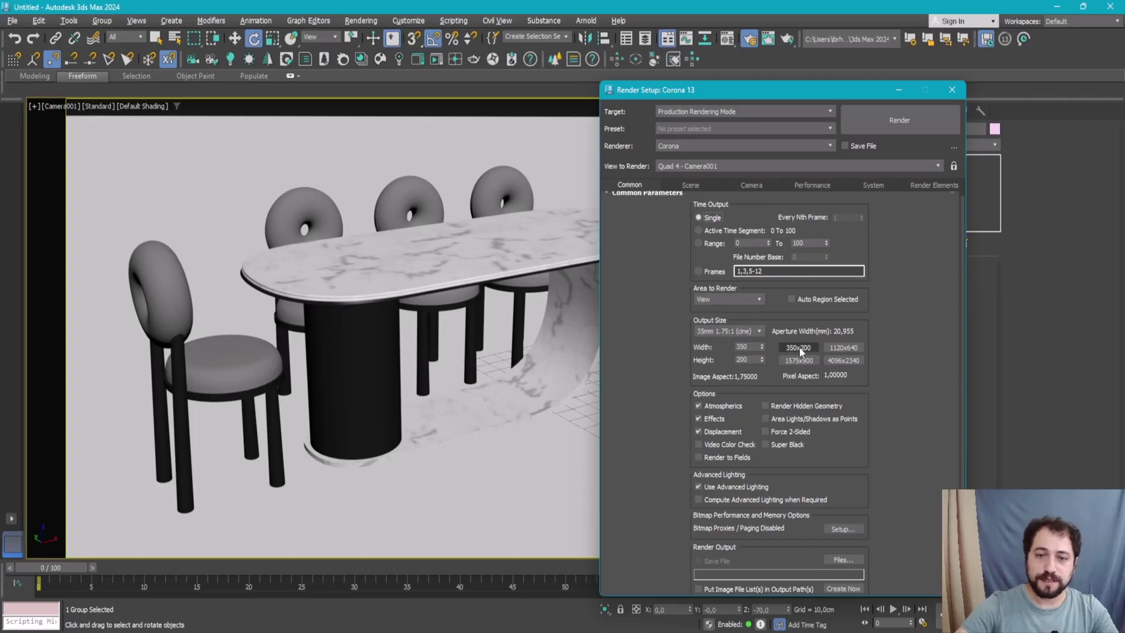
{"action": "left_click", "coordinate": [835, 346]}
{"action": "left_click", "coordinate": [807, 361]}
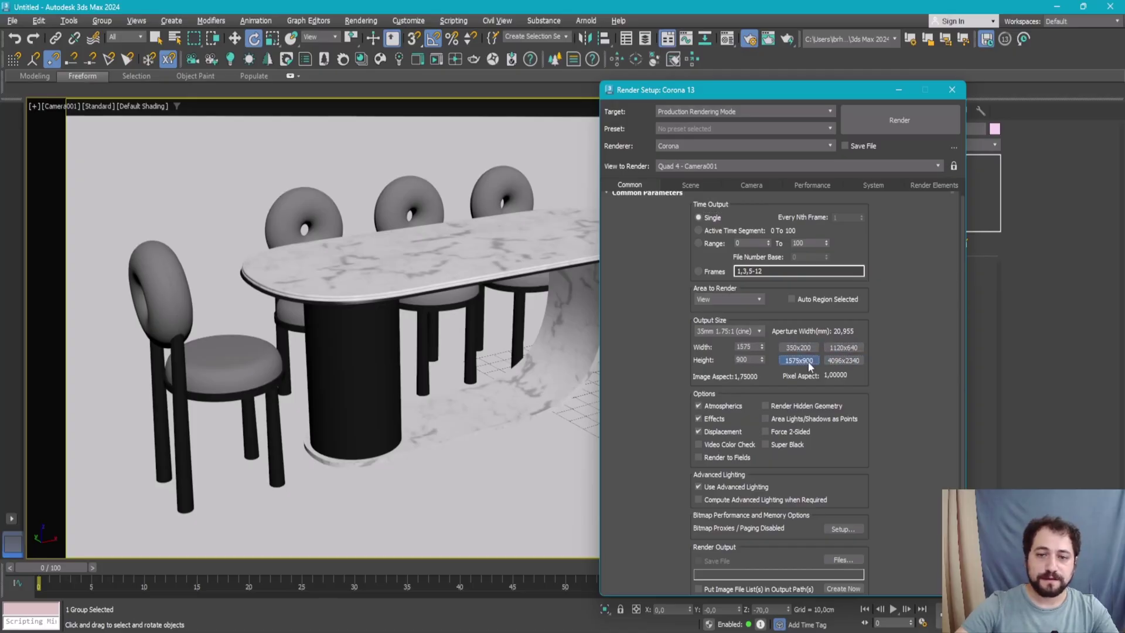
- Browse output presets, trying 1.85:1 cine, 70mm IMAX and 1.316:1 Full Aperture
{"action": "scroll", "coordinate": [740, 328], "scroll_direction": "up", "scroll_amount": 2}
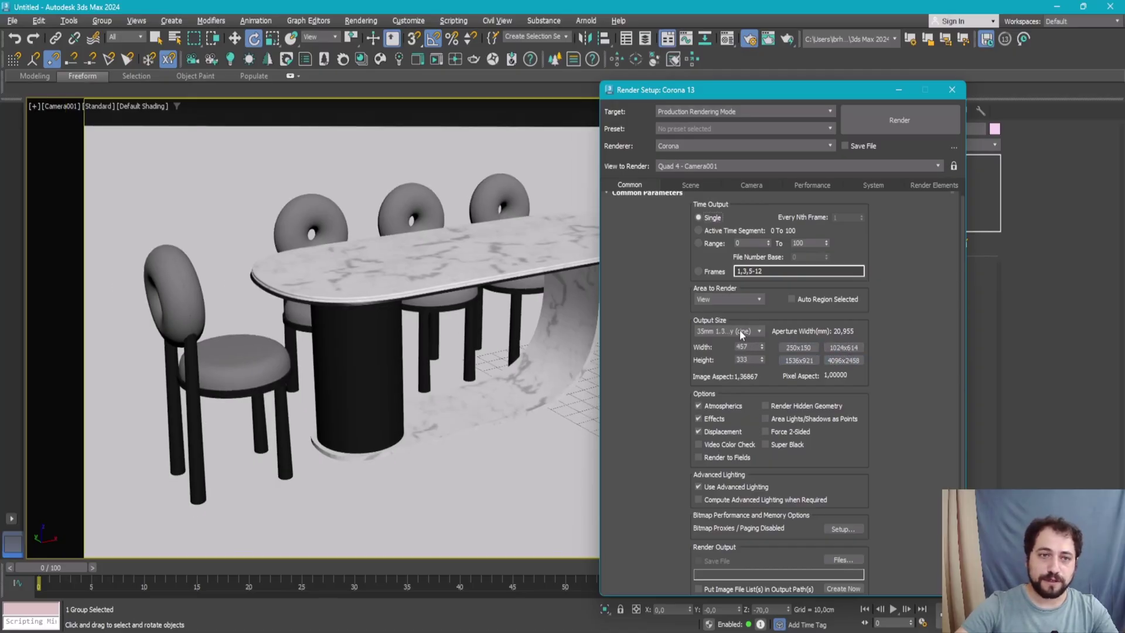
{"action": "scroll", "coordinate": [740, 329], "scroll_direction": "up", "scroll_amount": 1}
{"action": "left_click", "coordinate": [739, 329]}
{"action": "left_click", "coordinate": [741, 331]}
{"action": "left_click", "coordinate": [739, 372]}
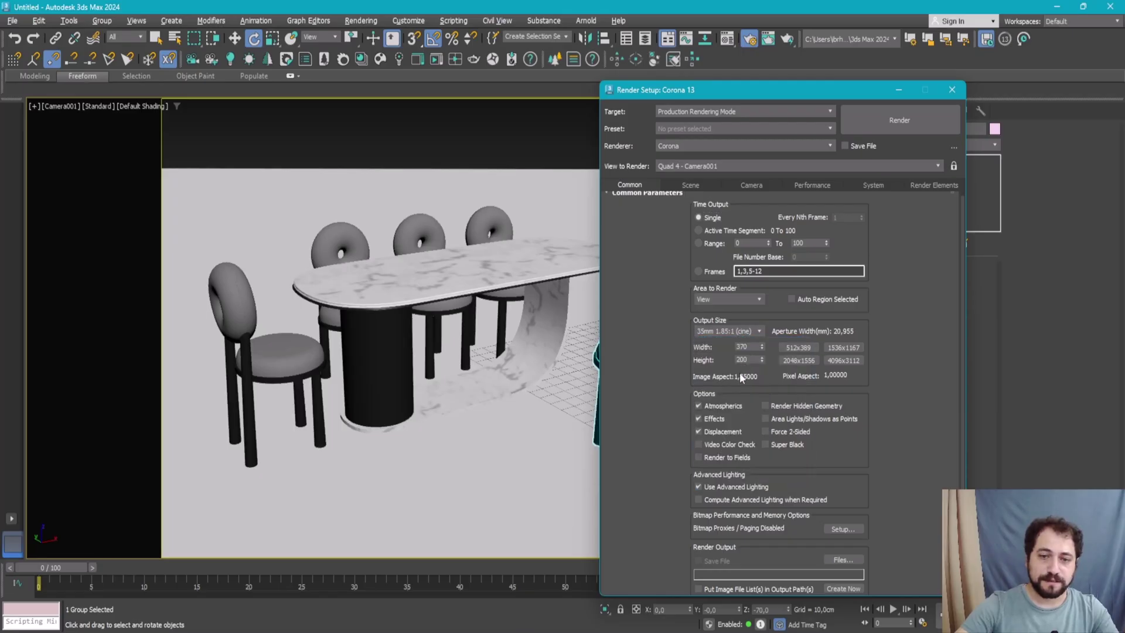
{"action": "left_click", "coordinate": [743, 333]}
{"action": "left_click", "coordinate": [743, 412]}
{"action": "left_click", "coordinate": [740, 333]}
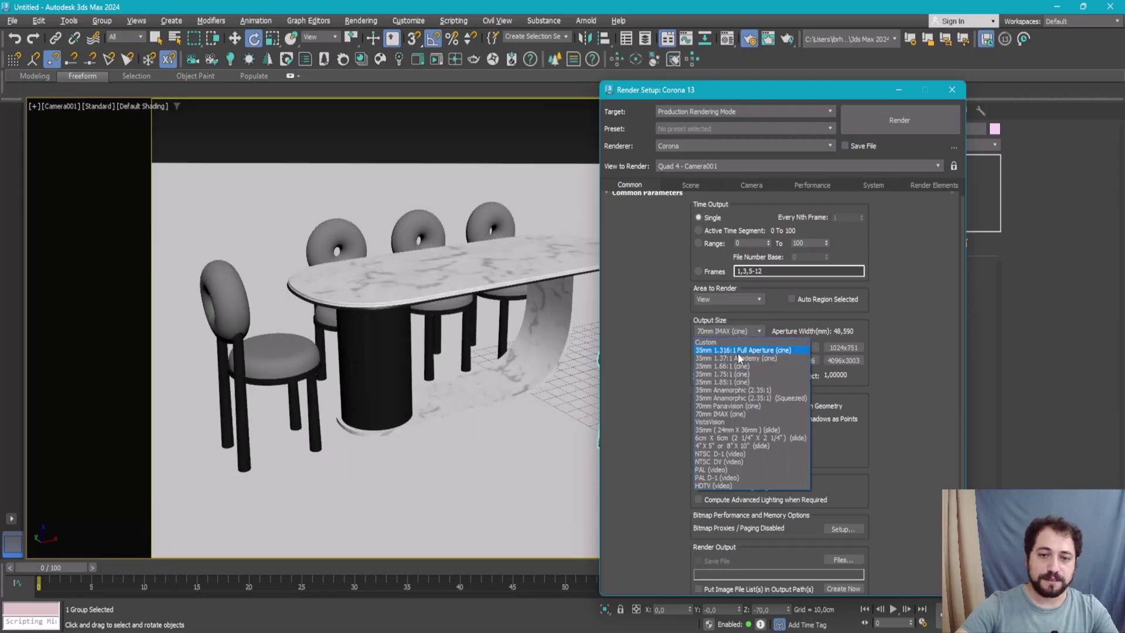
{"action": "left_click", "coordinate": [737, 330]}
{"action": "left_click", "coordinate": [740, 351]}
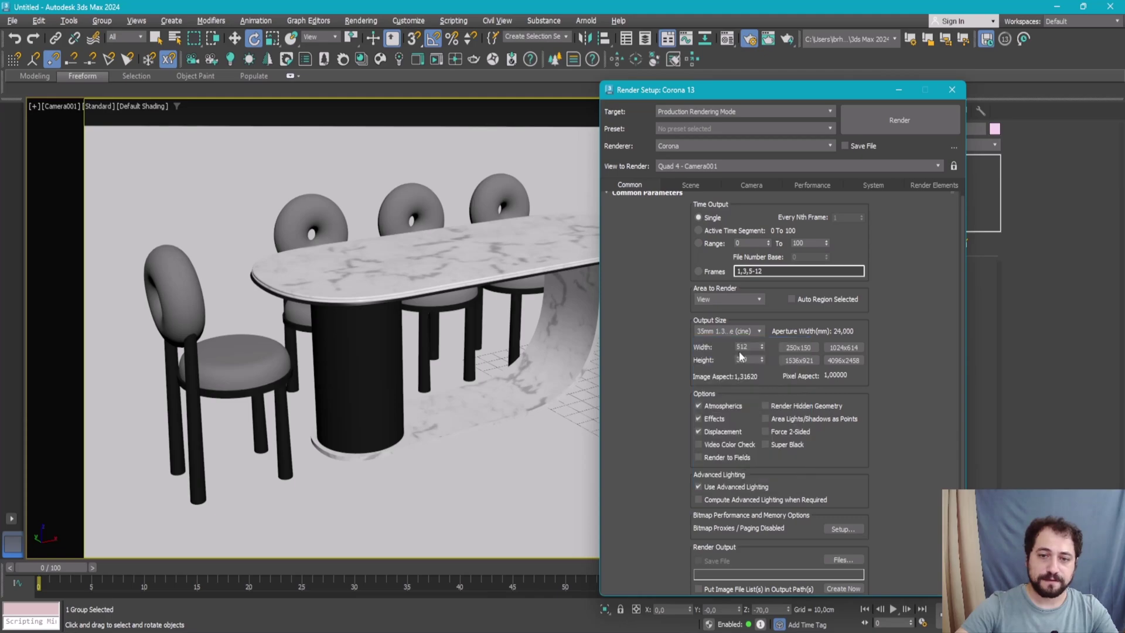
- Set the output preset to HDTV (video) 1920x1080 and close Render Setup
{"action": "left_click", "coordinate": [734, 331]}
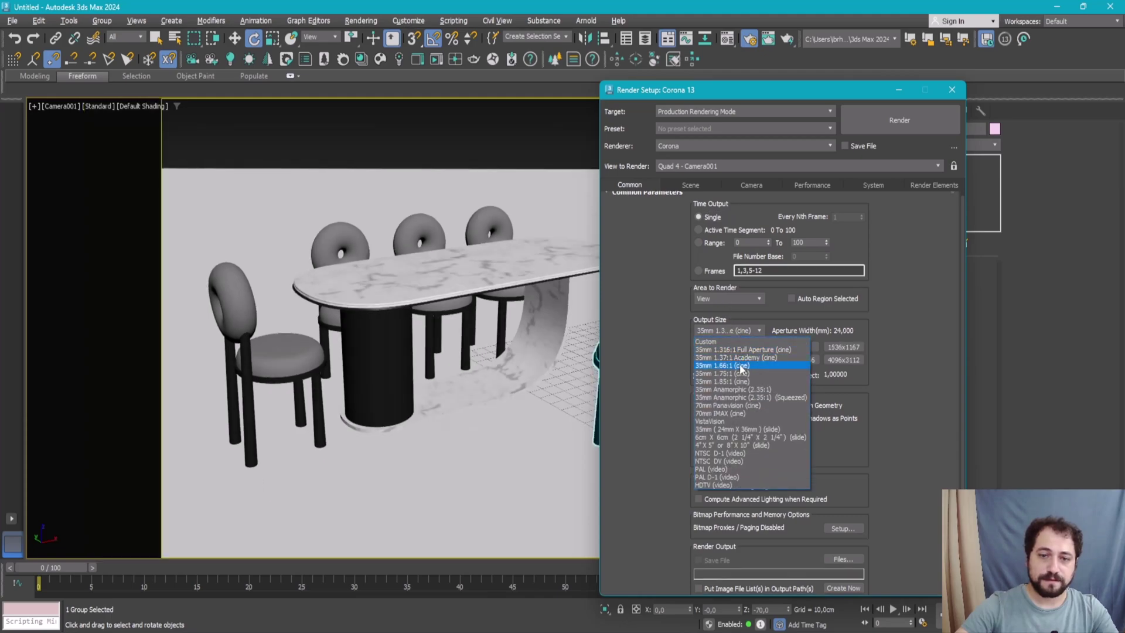
{"action": "left_click", "coordinate": [741, 366]}
{"action": "left_click", "coordinate": [744, 328]}
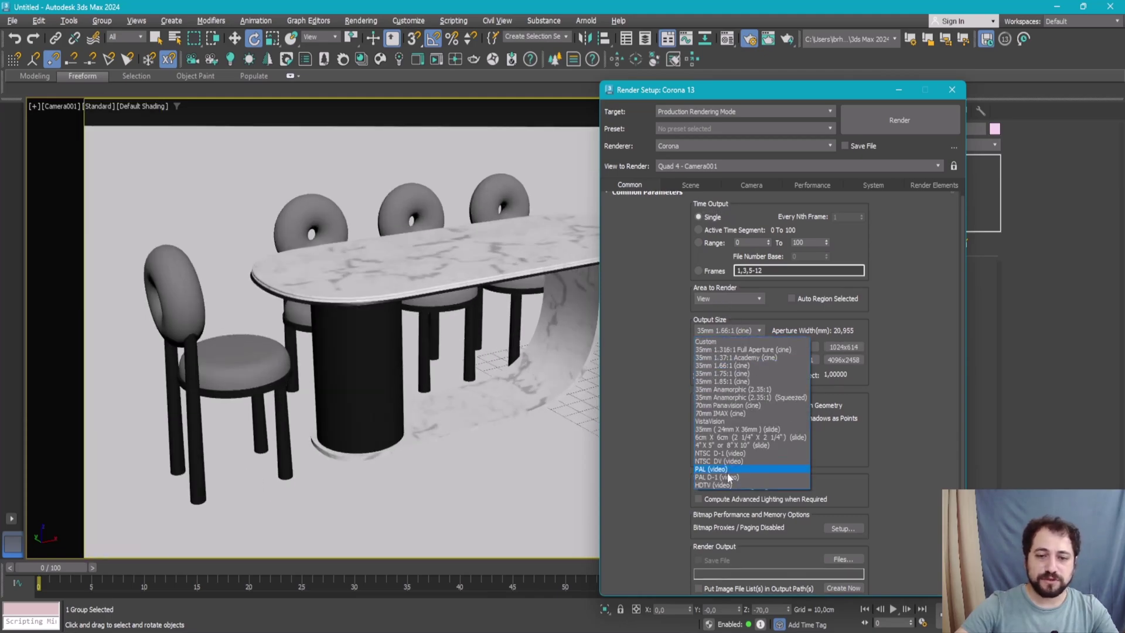
{"action": "left_click", "coordinate": [714, 484]}
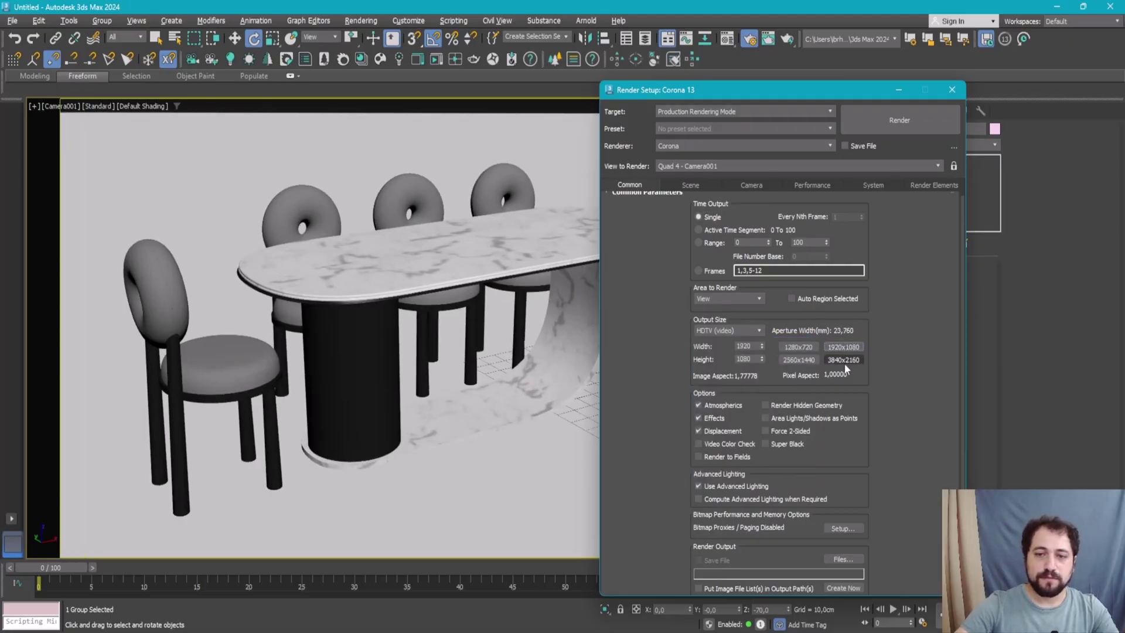
{"action": "left_click", "coordinate": [952, 90]}
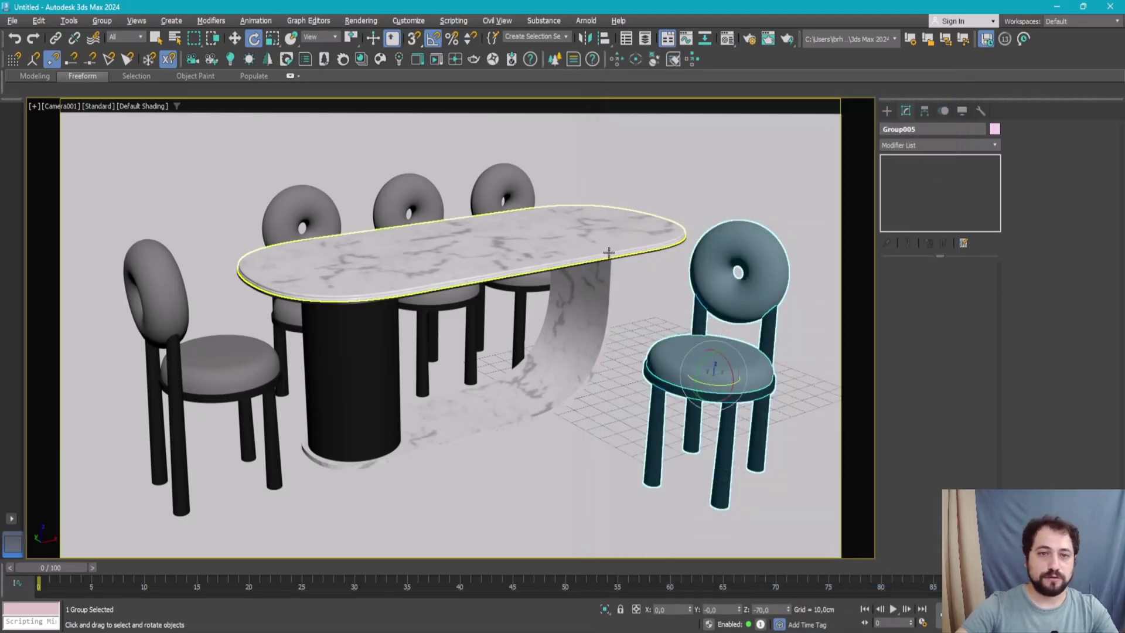
- Start a 1920×1080 Corona render, then cancel it and close the VFB
{"action": "left_click", "coordinate": [785, 40]}
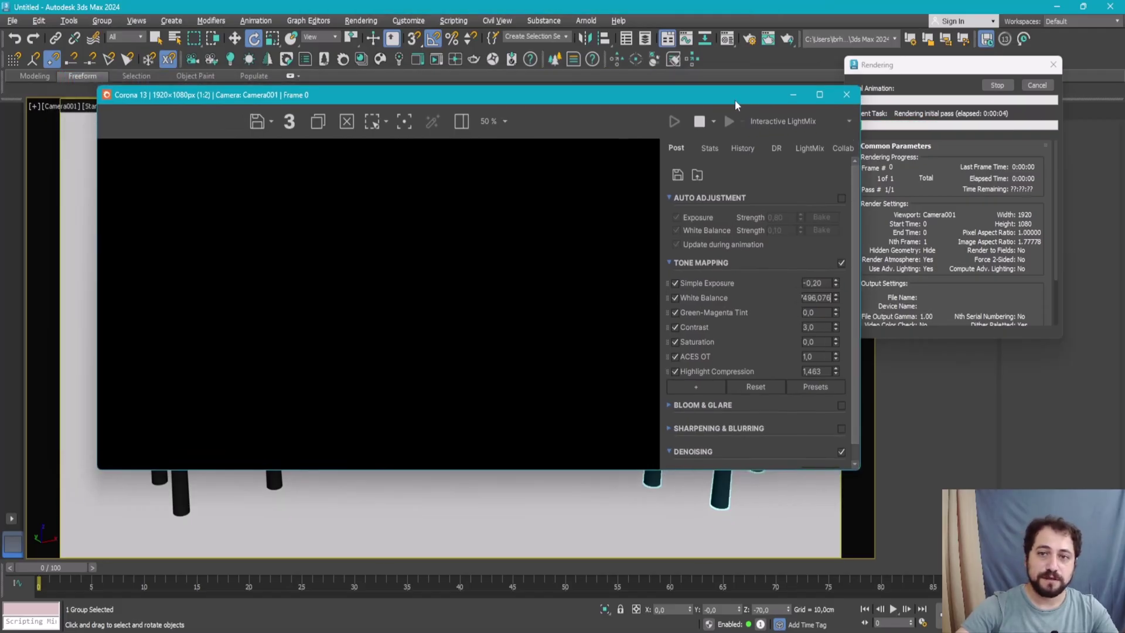
{"action": "left_click_drag", "start_coordinate": [734, 100], "coordinate": [718, 100]}
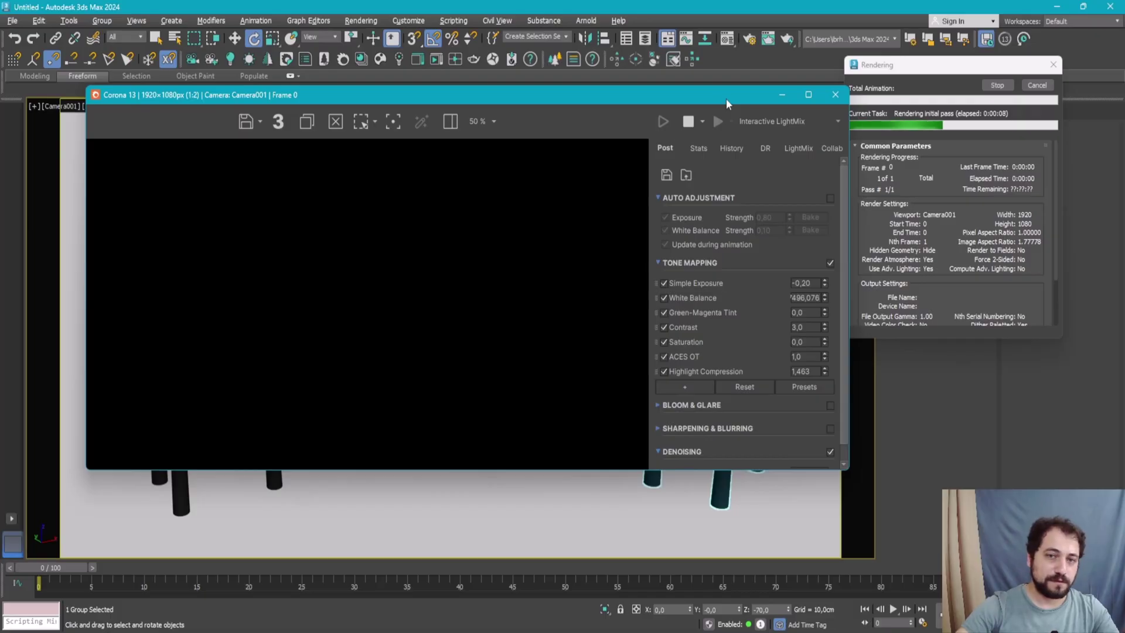
{"action": "right_click", "coordinate": [824, 299]}
{"action": "left_click", "coordinate": [1037, 85]}
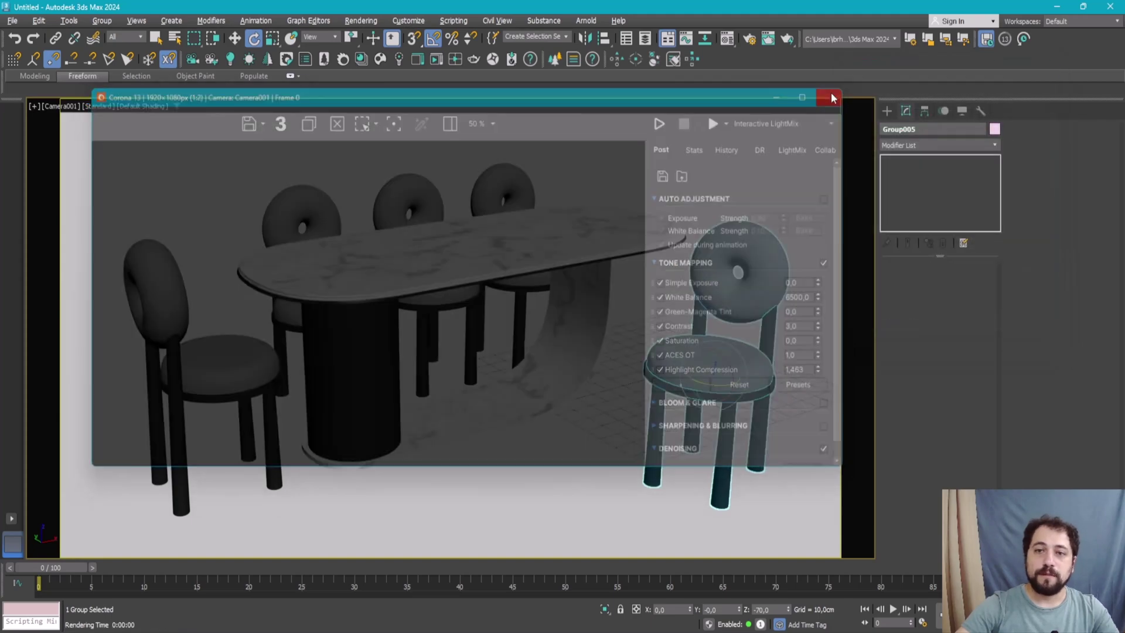
{"action": "left_click", "coordinate": [836, 94]}
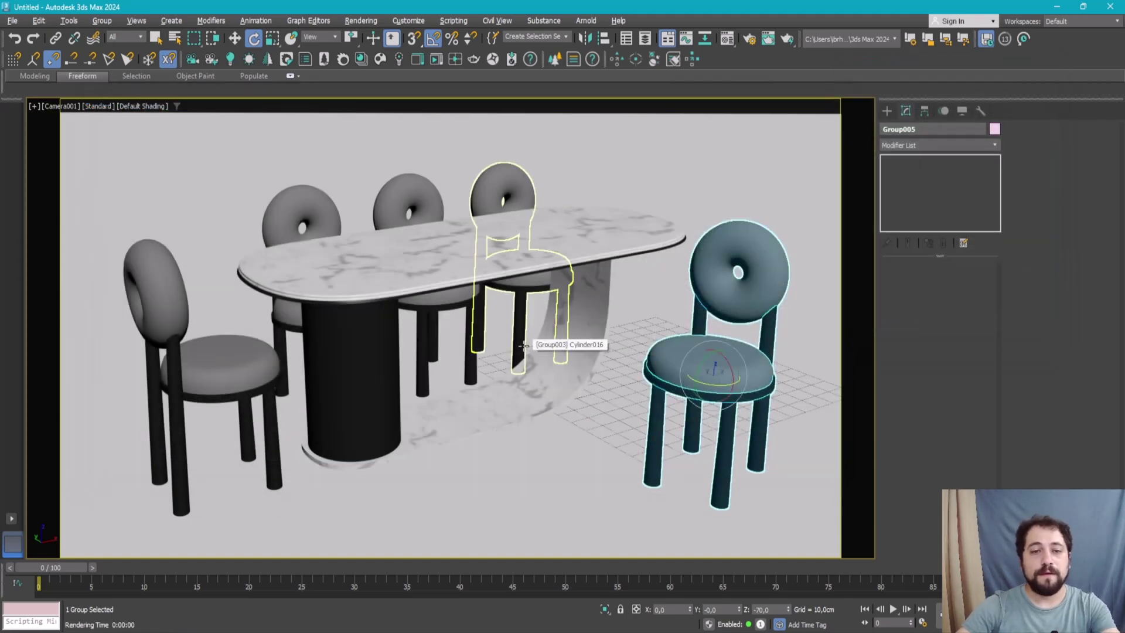
- Switch the Create panel to Lights and orbit the Perspective view around the scene
{"action": "key", "text": "ctrl+c"}
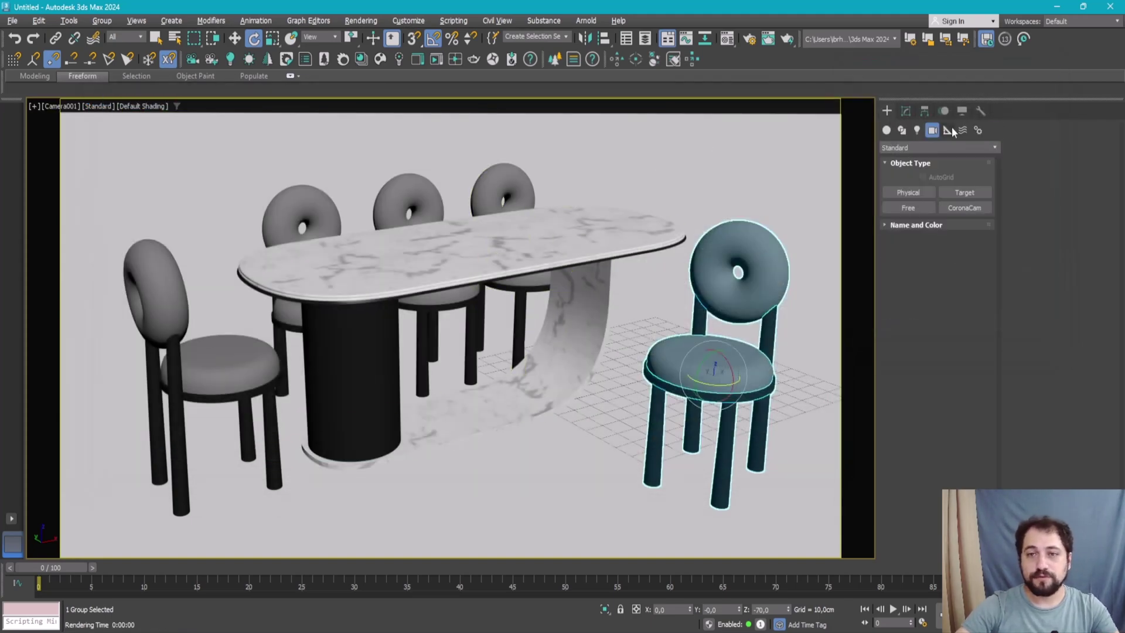
{"action": "left_click", "coordinate": [918, 131]}
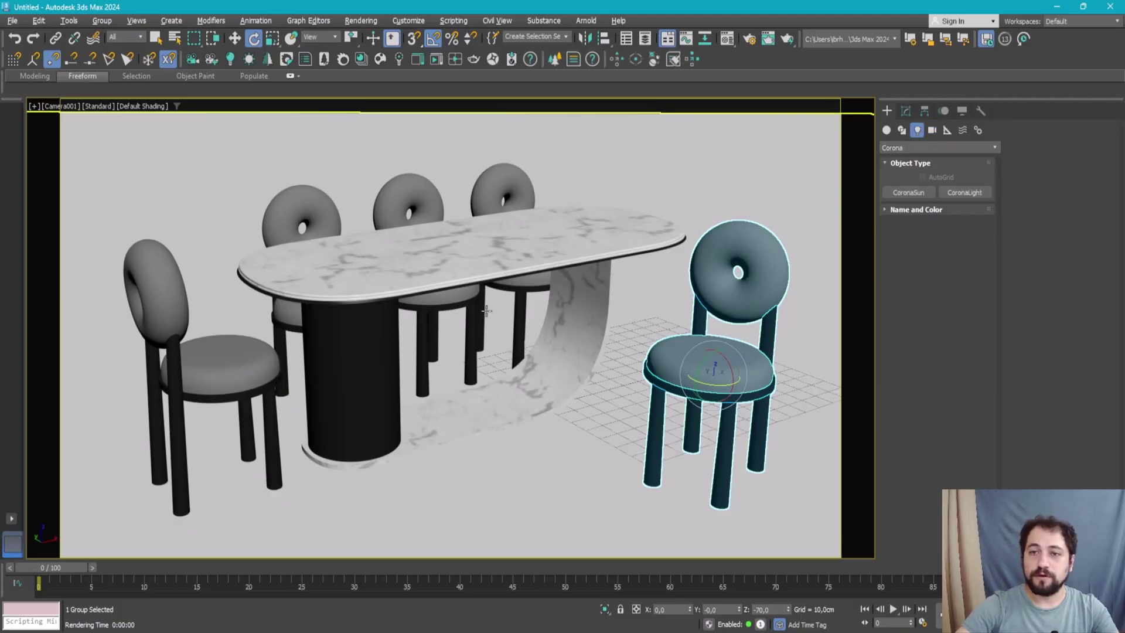
{"action": "key", "text": "p"}
{"action": "scroll", "coordinate": [527, 274], "scroll_direction": "down", "scroll_amount": 10}
{"action": "middle_click_drag", "start_coordinate": [528, 274], "coordinate": [649, 240], "text": "alt"}
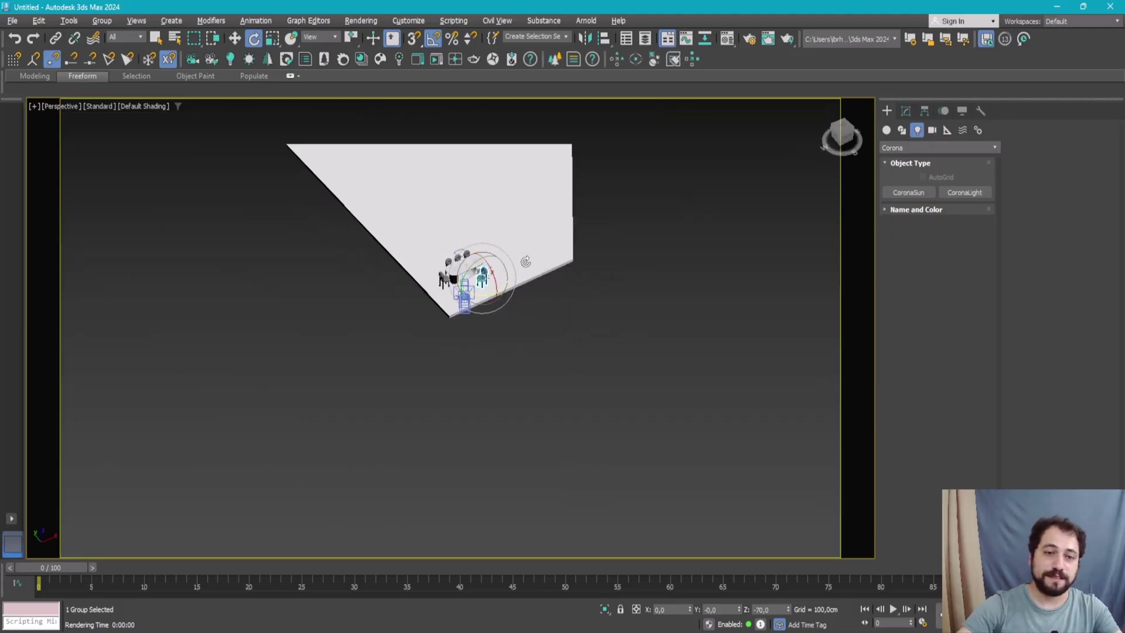
- Create a targeted CoronaSun and aim its target at the dining set
{"action": "left_click", "coordinate": [908, 193]}
{"action": "scroll", "coordinate": [494, 364], "scroll_direction": "down", "scroll_amount": 5}
{"action": "left_click_drag", "start_coordinate": [445, 384], "coordinate": [572, 192]}
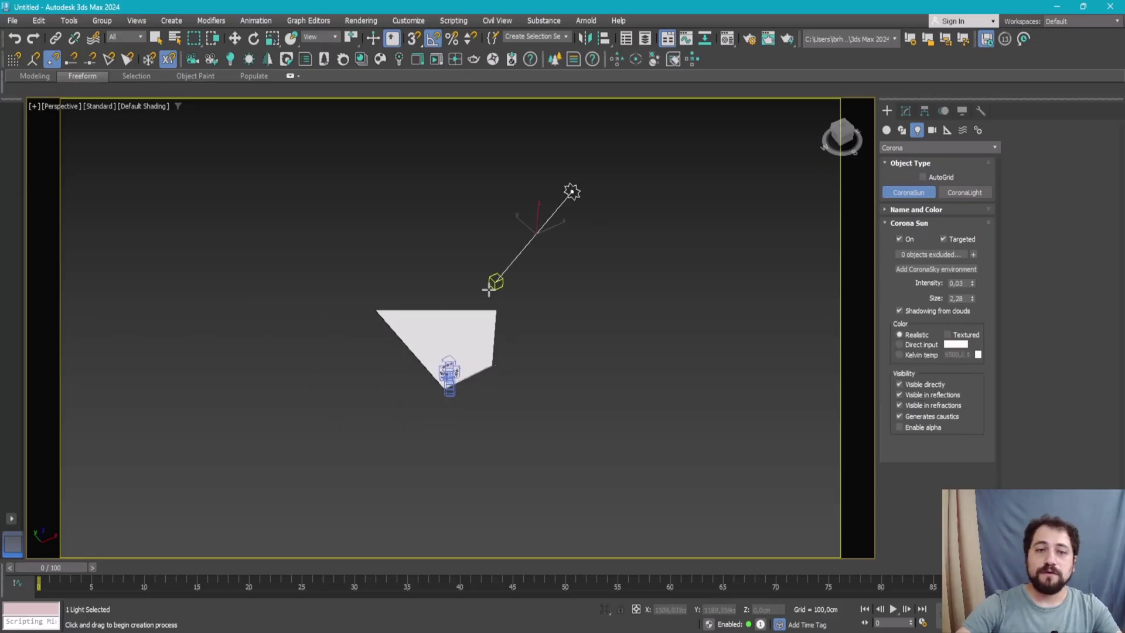
{"action": "left_click_drag", "start_coordinate": [446, 388], "coordinate": [462, 381]}
{"action": "right_click", "coordinate": [462, 381]}
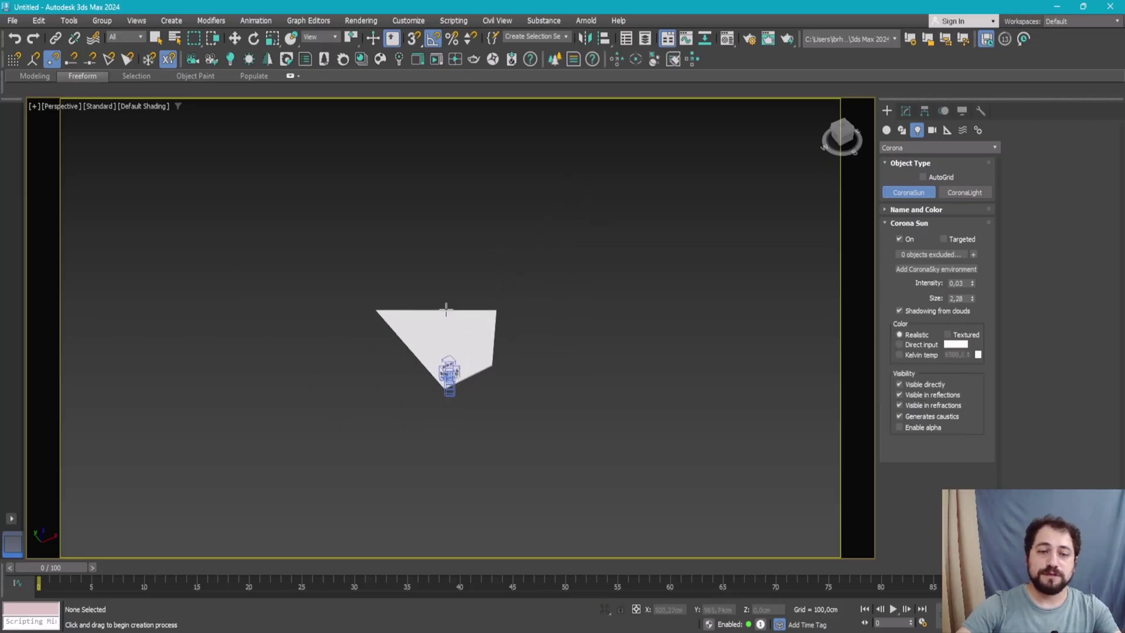
{"action": "middle_click_drag", "start_coordinate": [463, 382], "coordinate": [306, 439], "text": "alt"}
{"action": "mouse_move", "coordinate": [327, 455]}
{"action": "left_mouse_down"}
{"action": "mouse_move", "coordinate": [431, 352]}
{"action": "mouse_move", "coordinate": [313, 422]}
{"action": "left_mouse_up"}
{"action": "mouse_move", "coordinate": [314, 422]}
{"action": "middle_mouse_down", "text": "alt"}
{"action": "mouse_move", "coordinate": [371, 264]}
{"action": "mouse_move", "coordinate": [297, 246]}
{"action": "mouse_move", "coordinate": [256, 279]}
{"action": "middle_mouse_up", "text": "alt"}
- Add a CoronaSky environment linked to the sun from its Modify settings
{"action": "key", "text": "e"}
{"action": "scroll", "coordinate": [338, 364], "scroll_direction": "up", "scroll_amount": 3}
{"action": "scroll", "coordinate": [575, 287], "scroll_direction": "down", "scroll_amount": 3}
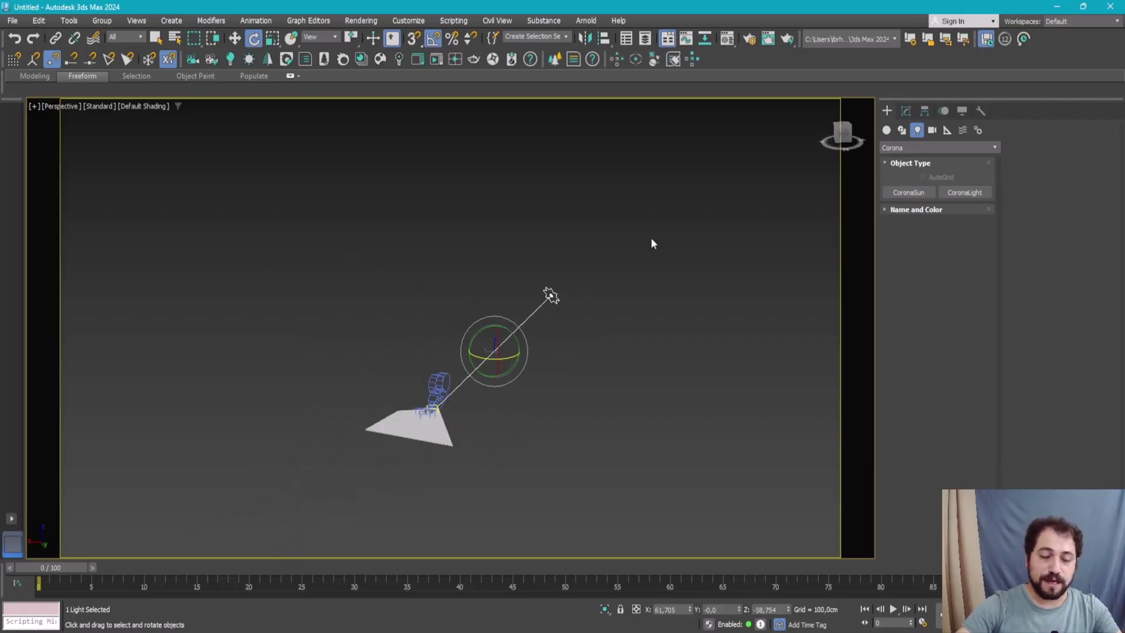
{"action": "left_click", "coordinate": [905, 111]}
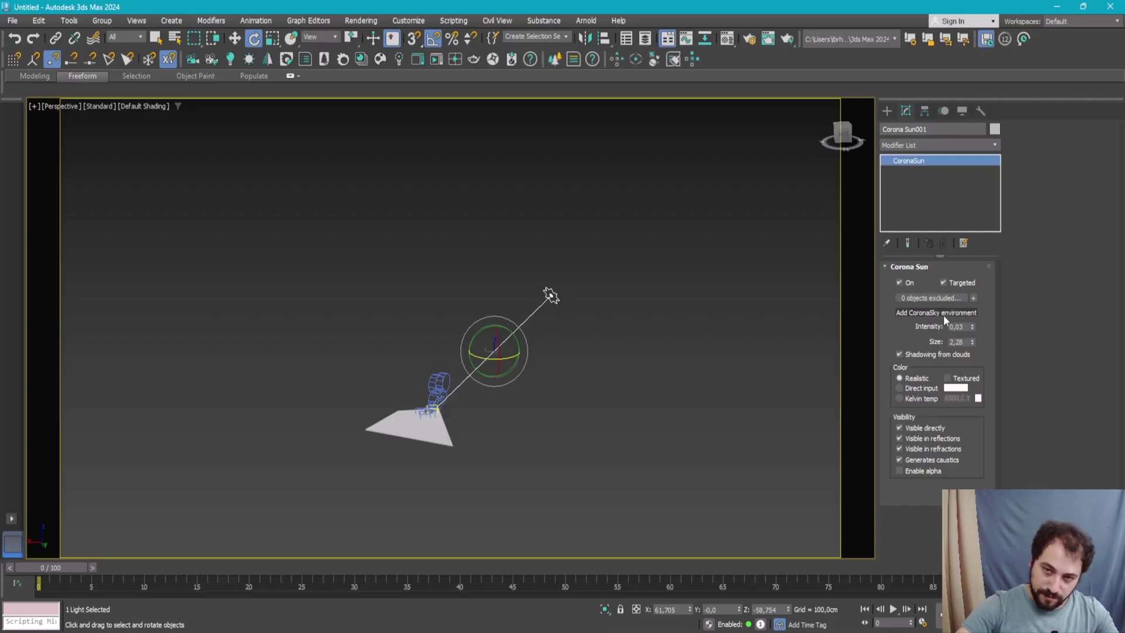
{"action": "left_click", "coordinate": [943, 314]}
{"action": "mouse_move", "coordinate": [567, 336]}
{"action": "middle_mouse_down", "text": "alt"}
{"action": "mouse_move", "coordinate": [510, 329]}
{"action": "mouse_move", "coordinate": [603, 337]}
{"action": "mouse_move", "coordinate": [648, 311]}
{"action": "middle_mouse_up", "text": "alt"}
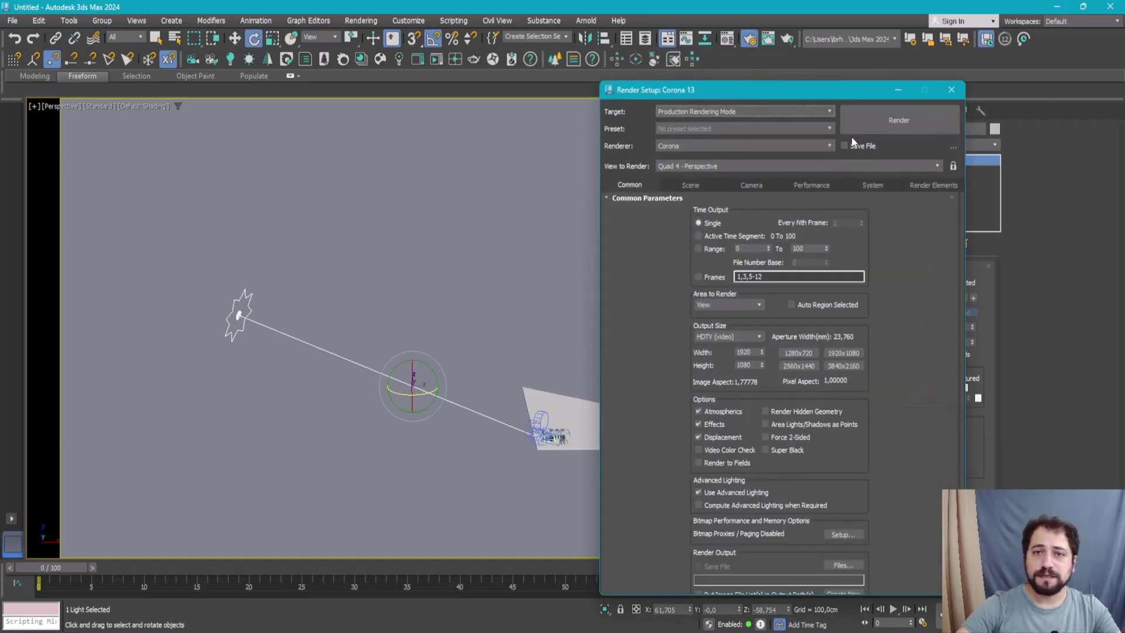
- Select all existing render elements and delete them
{"action": "left_click", "coordinate": [933, 185]}
{"action": "left_click", "coordinate": [726, 290]}
{"action": "left_click", "coordinate": [714, 257], "text": "shift"}
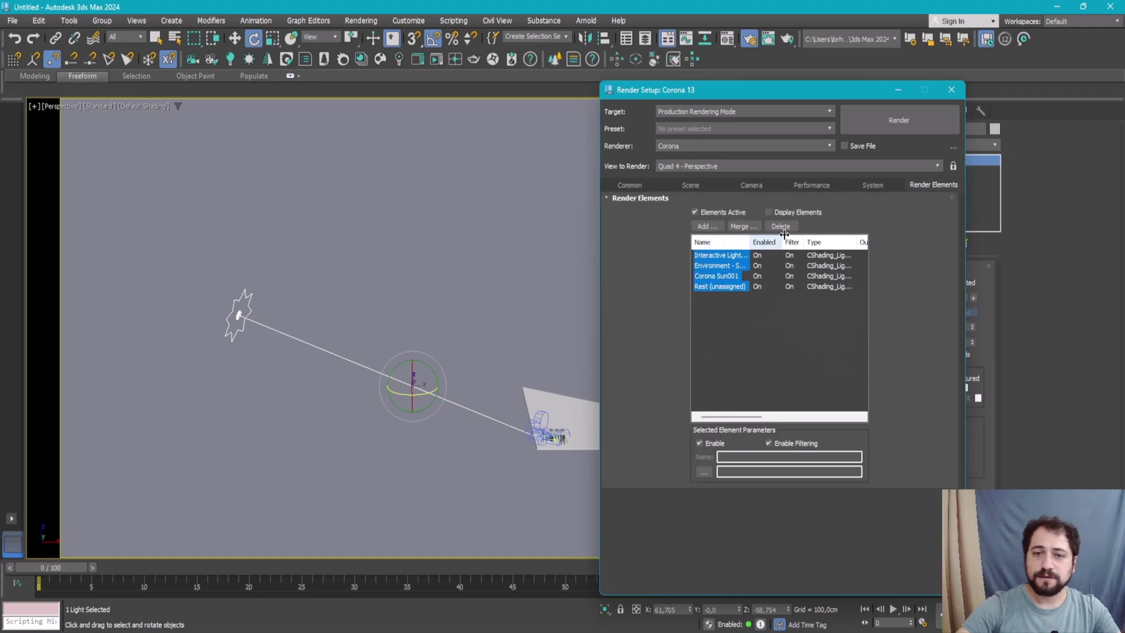
{"action": "left_click", "coordinate": [782, 226]}
- Open the Corona Interactive LightMix setup from the Scene settings
{"action": "left_click", "coordinate": [812, 185]}
{"action": "left_click", "coordinate": [751, 185]}
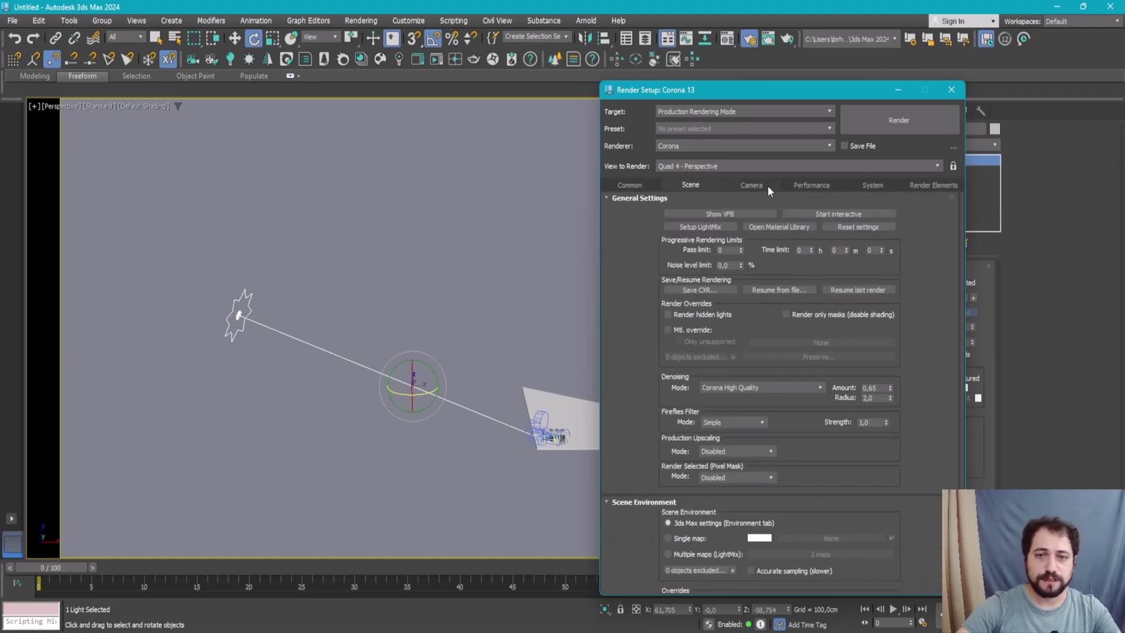
{"action": "left_click", "coordinate": [685, 187]}
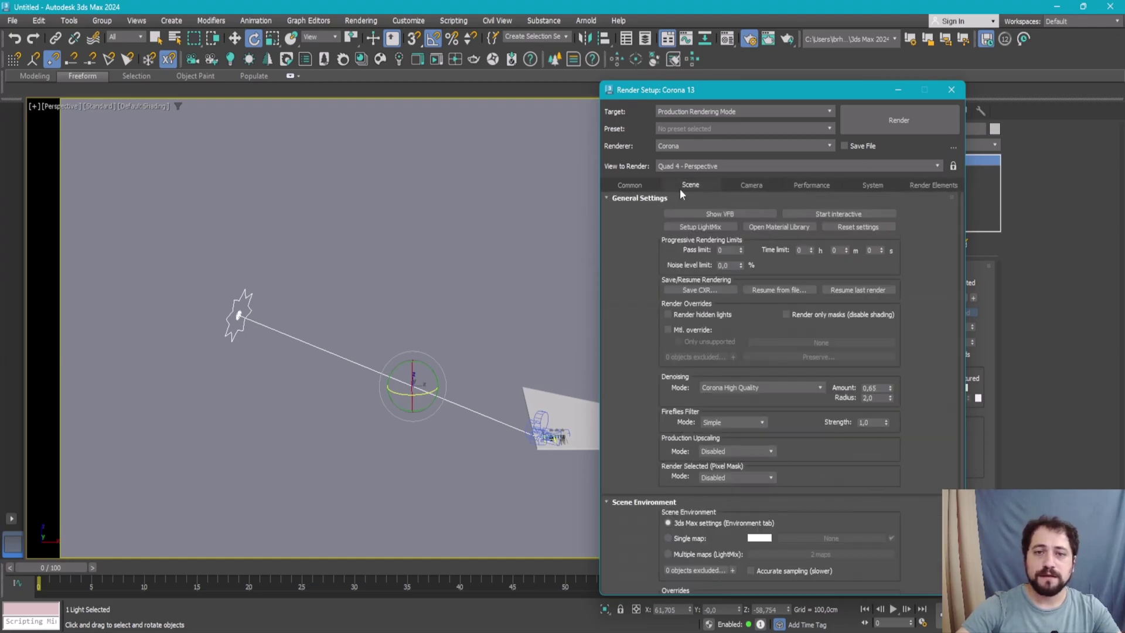
{"action": "left_click", "coordinate": [710, 230]}
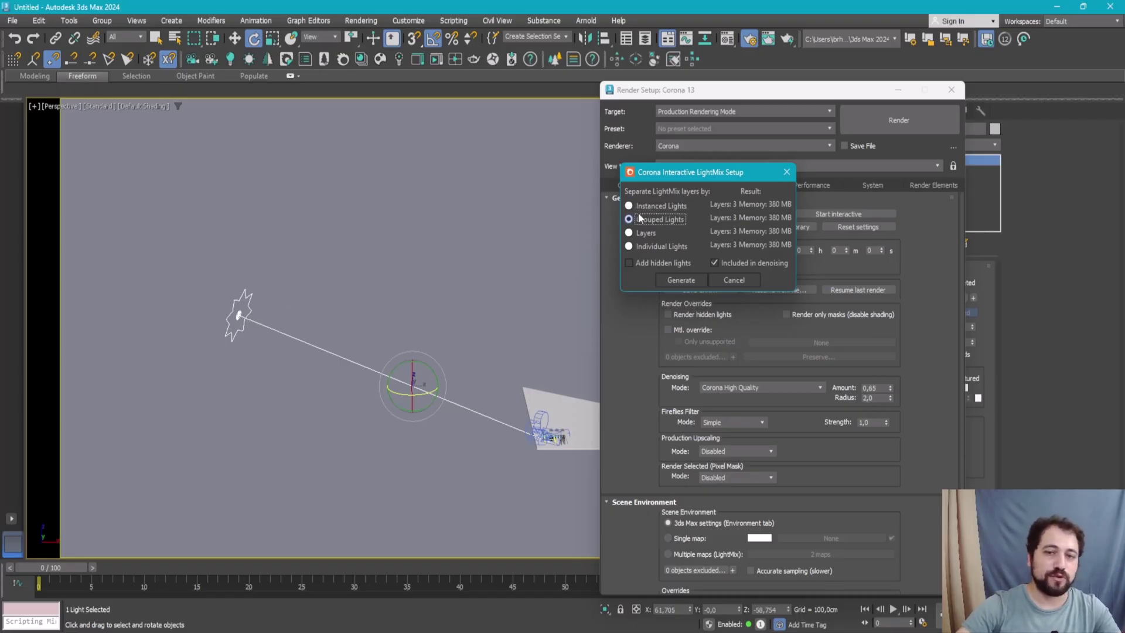
- Choose the light separation option and generate the LightMix layers
{"action": "left_click", "coordinate": [674, 206]}
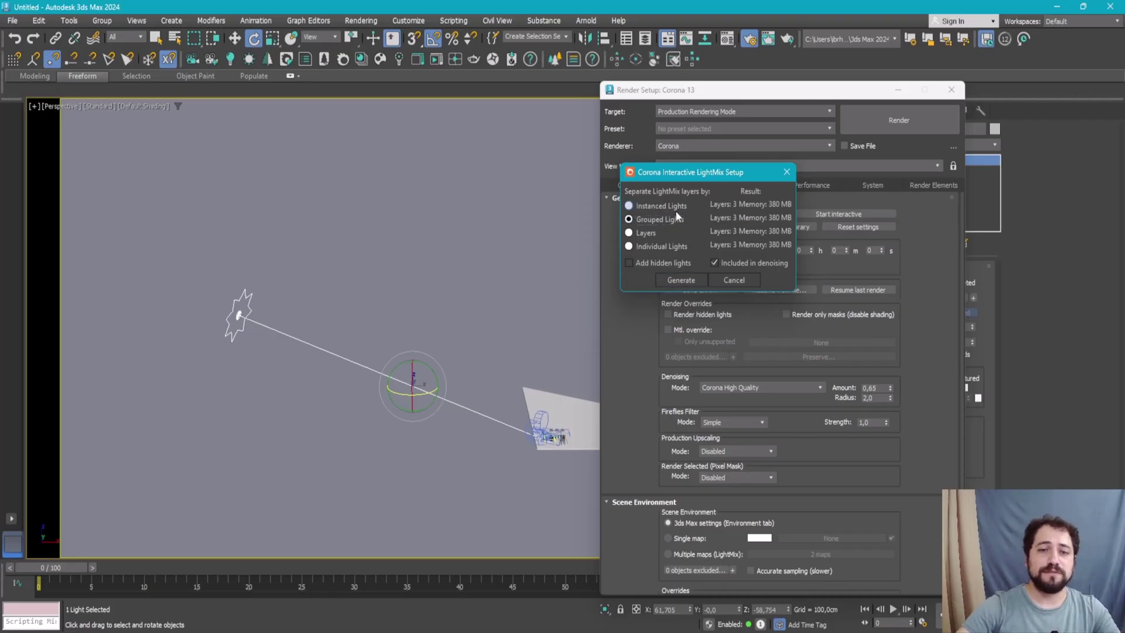
{"action": "left_click", "coordinate": [679, 280]}
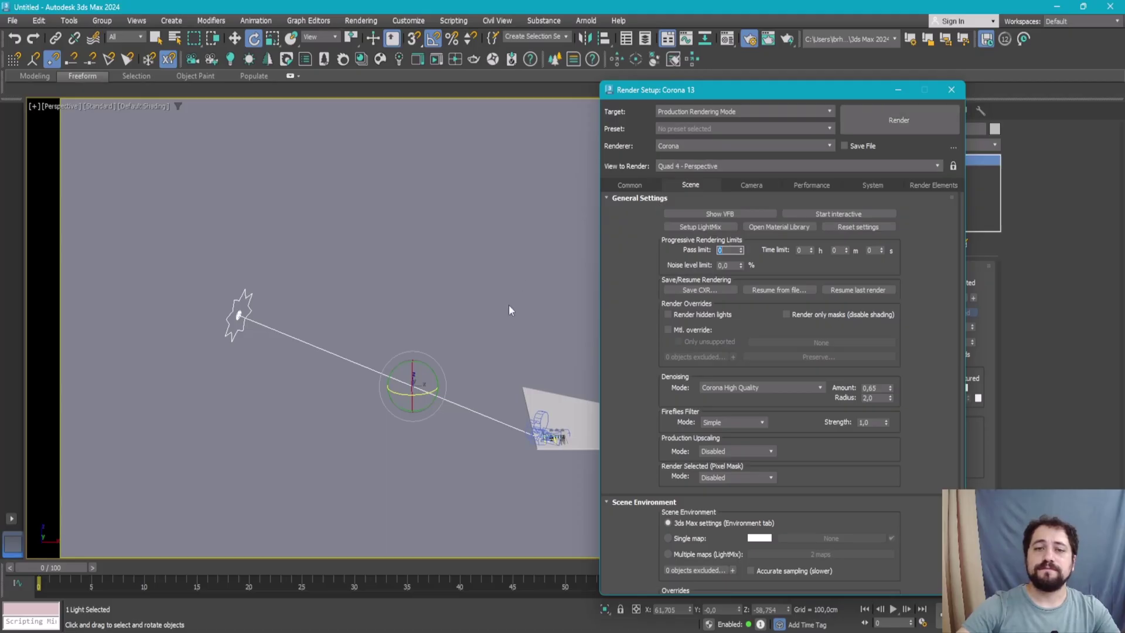
- Switch the viewport to Camera001 and close Render Setup
{"action": "middle_click_drag", "start_coordinate": [508, 306], "coordinate": [491, 294]}
{"action": "key", "text": "c"}
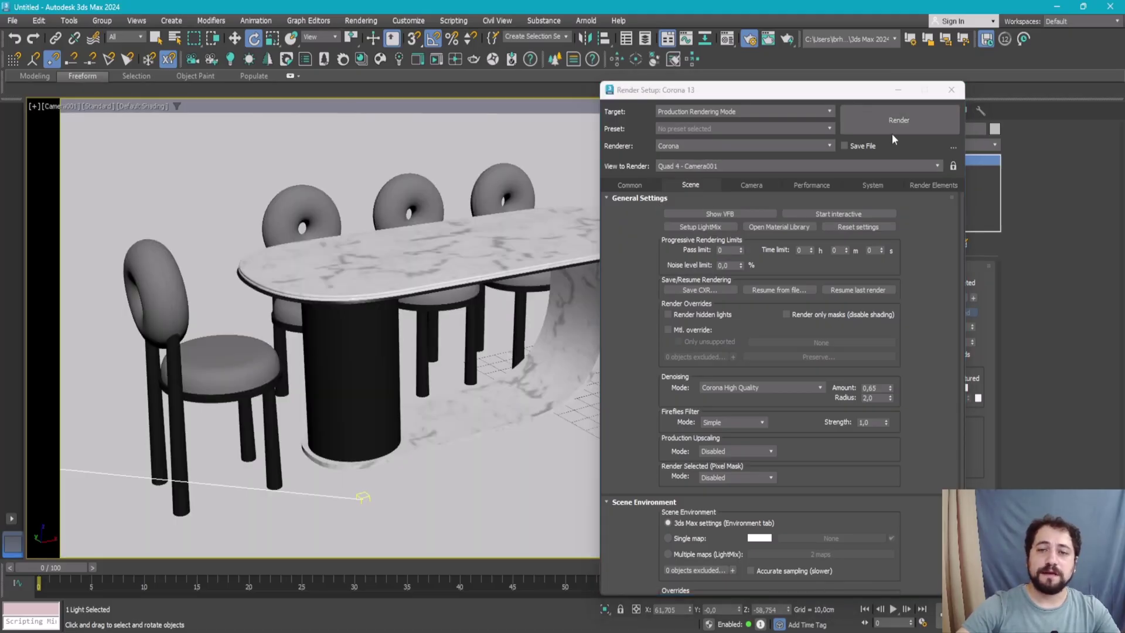
{"action": "left_click", "coordinate": [957, 89]}
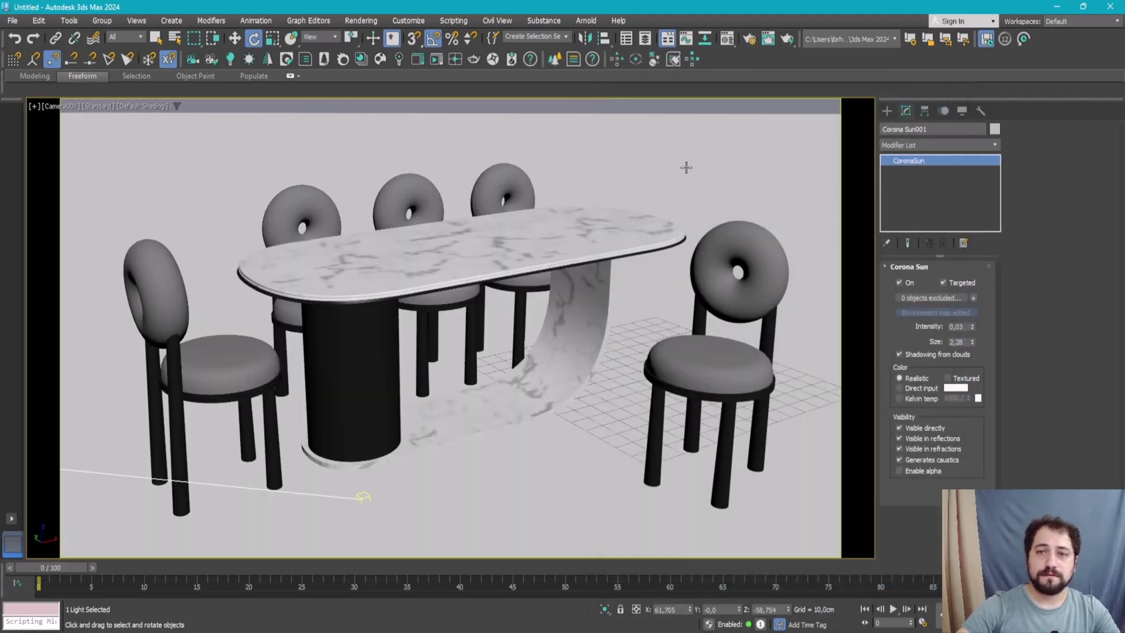
- Move Box003 to about X 103.8 cm and Y 204.6 cm
{"action": "mouse_move", "coordinate": [686, 171]}
{"action": "middle_mouse_down"}
{"action": "mouse_move", "coordinate": [634, 149]}
{"action": "mouse_move", "coordinate": [606, 181]}
{"action": "middle_mouse_up"}
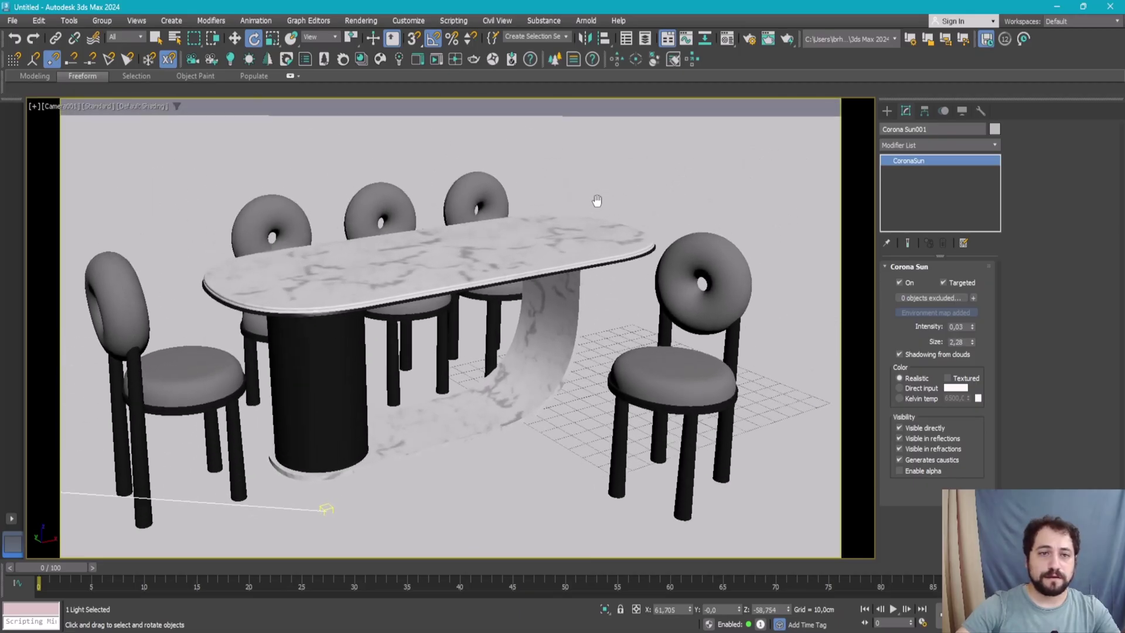
{"action": "left_click", "coordinate": [608, 186]}
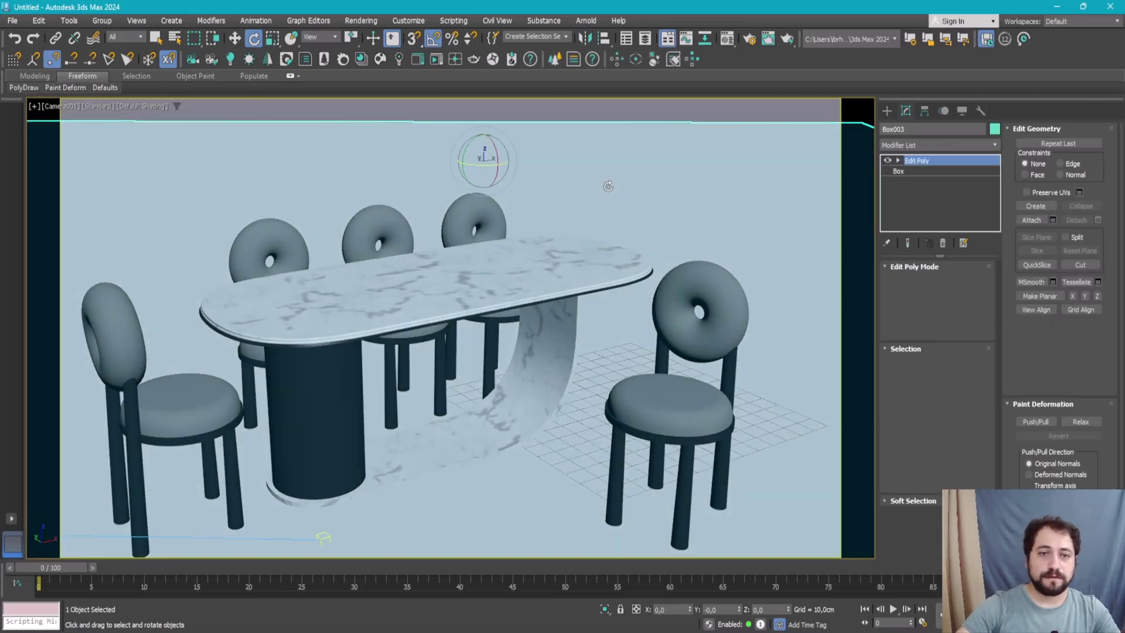
{"action": "key", "text": "w"}
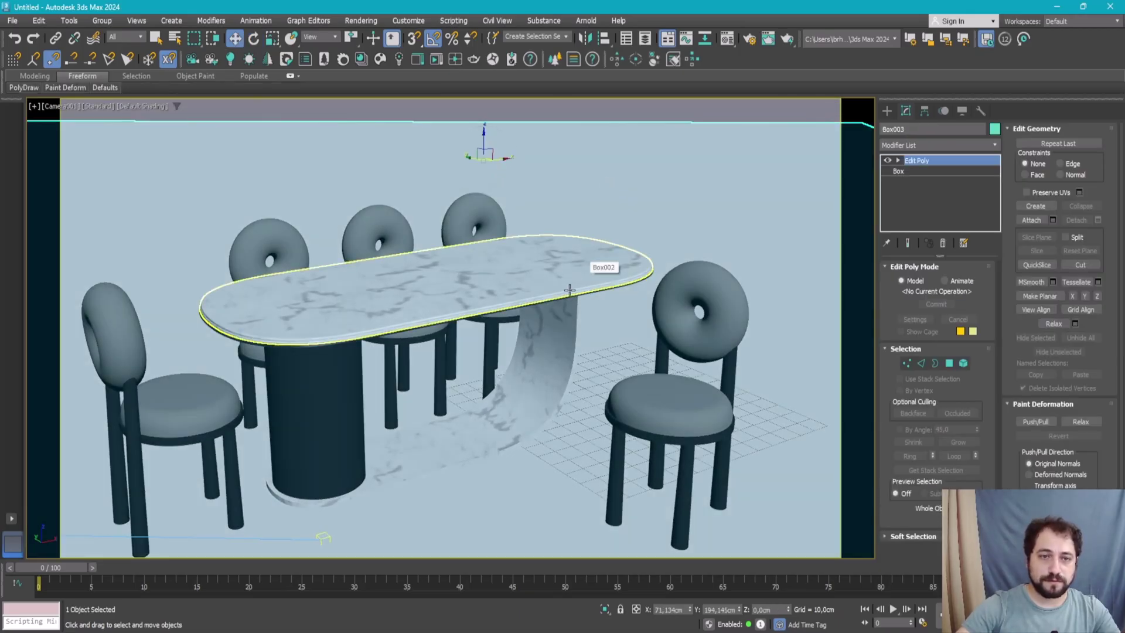
{"action": "middle_click_drag", "start_coordinate": [586, 267], "coordinate": [574, 237]}
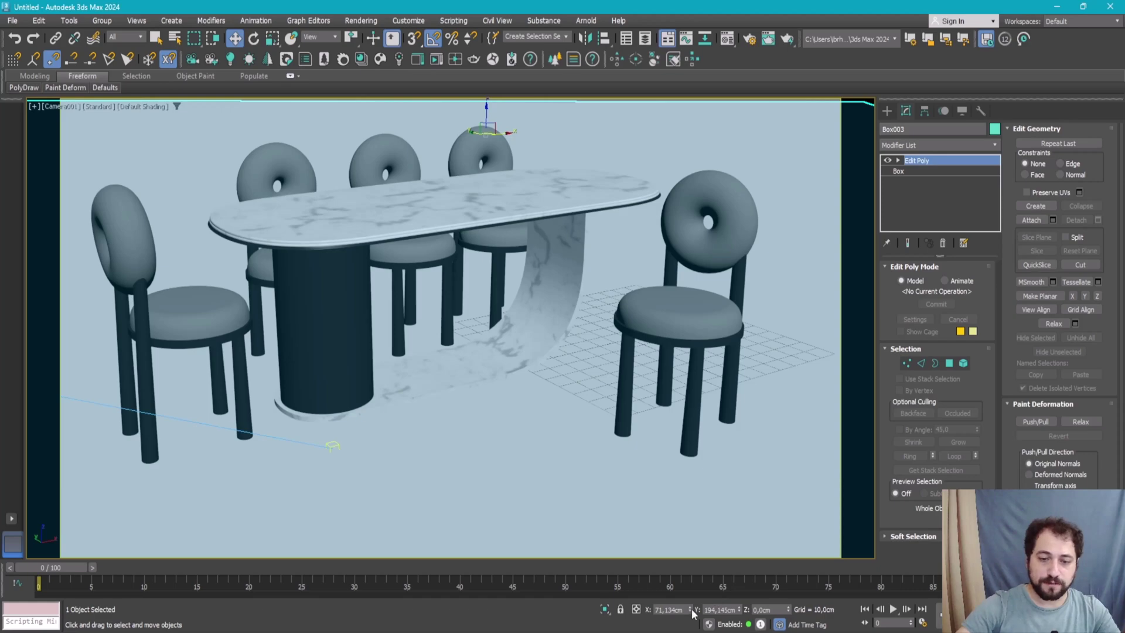
{"action": "left_click_drag", "start_coordinate": [692, 611], "coordinate": [678, 584]}
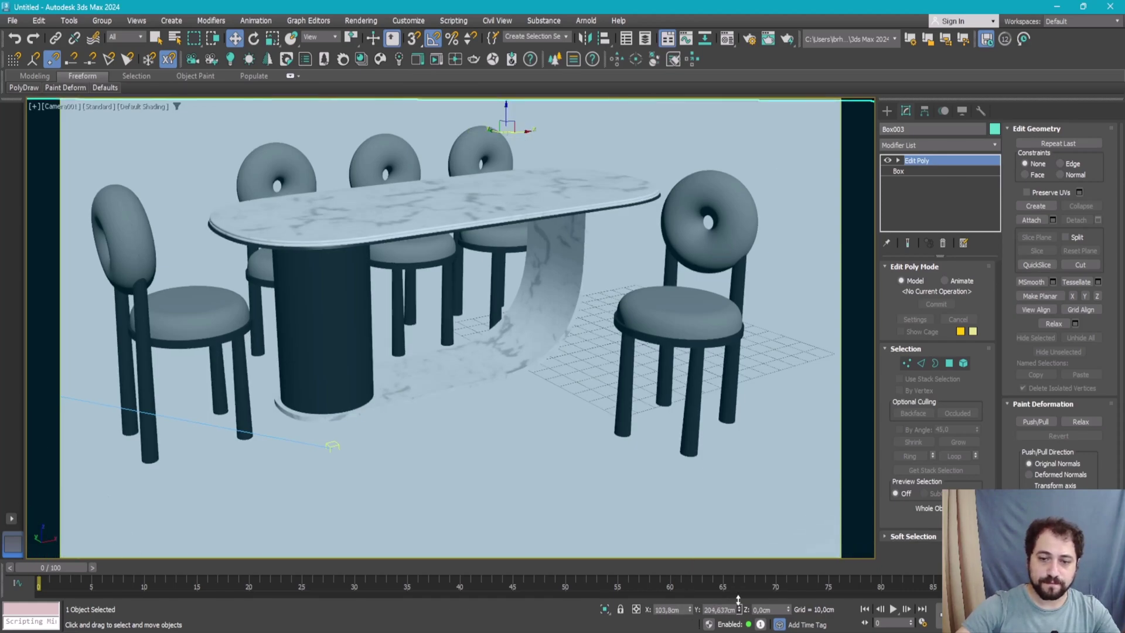
{"action": "left_click_drag", "start_coordinate": [739, 610], "coordinate": [733, 580]}
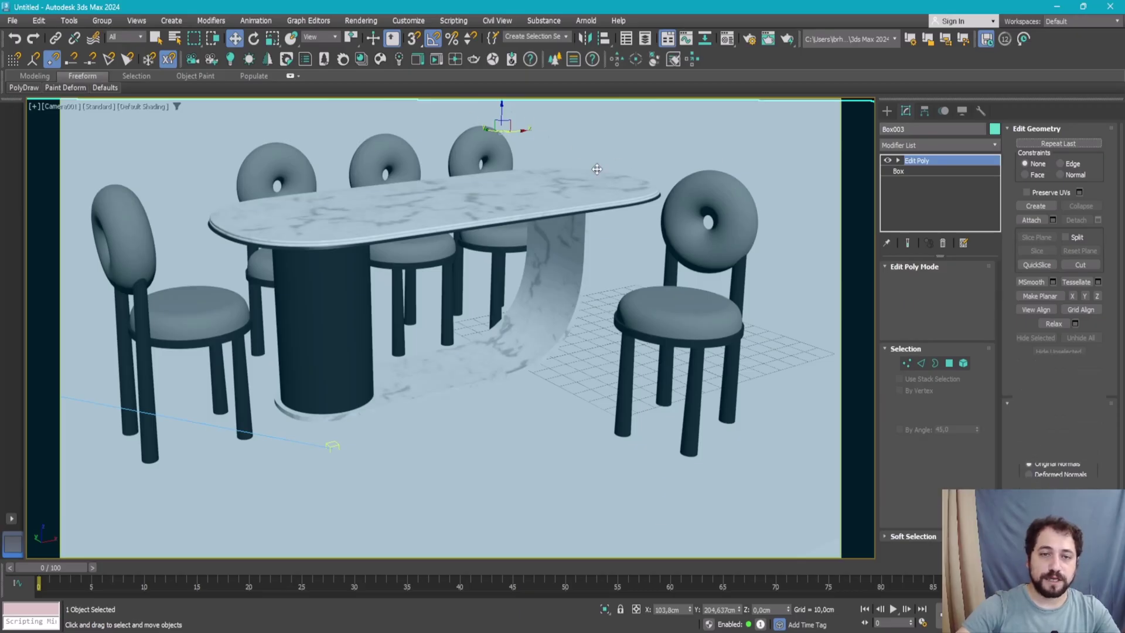
- Select the marble table top in the camera view
{"action": "mouse_move", "coordinate": [591, 167]}
{"action": "middle_mouse_down"}
{"action": "mouse_move", "coordinate": [606, 169]}
{"action": "mouse_move", "coordinate": [597, 163]}
{"action": "middle_mouse_up"}
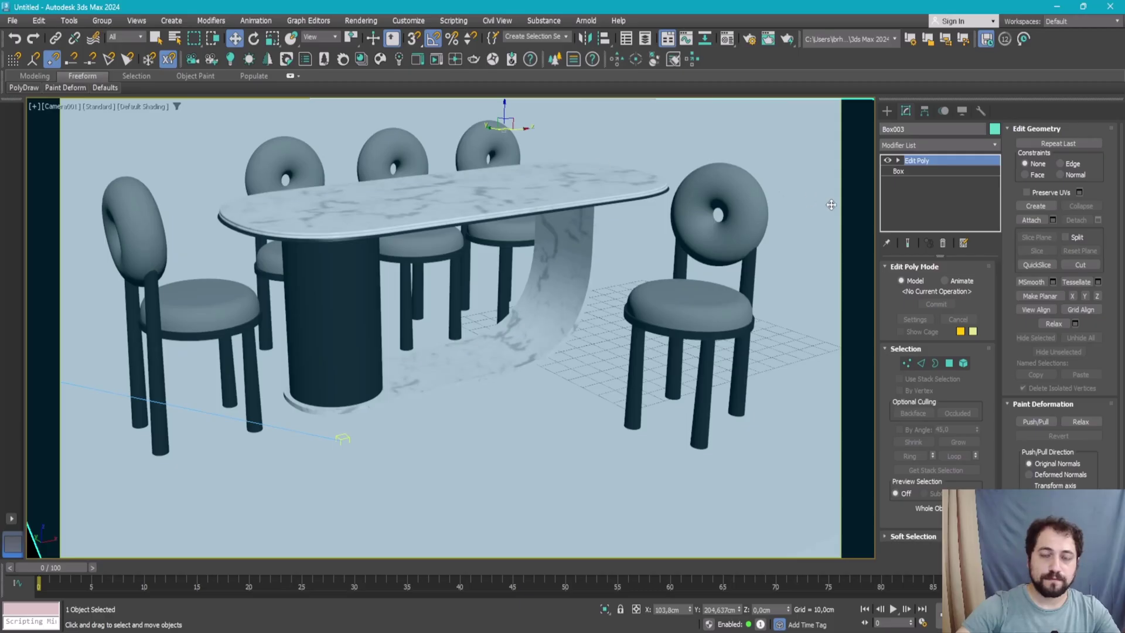
{"action": "left_click", "coordinate": [662, 185]}
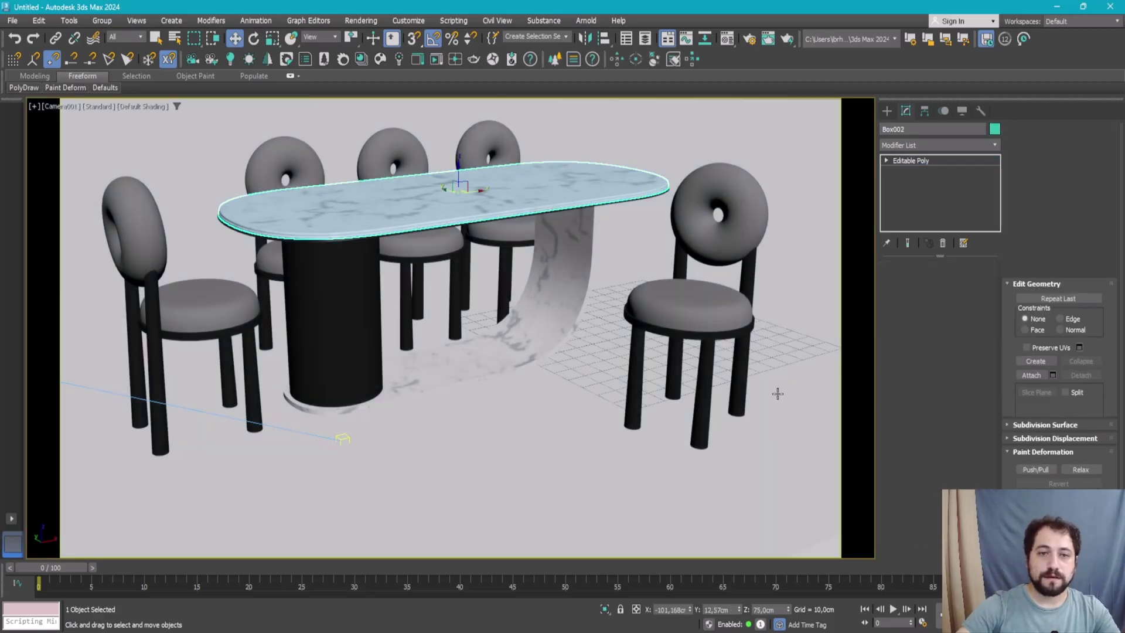
{"action": "middle_click_drag", "start_coordinate": [585, 220], "coordinate": [588, 213]}
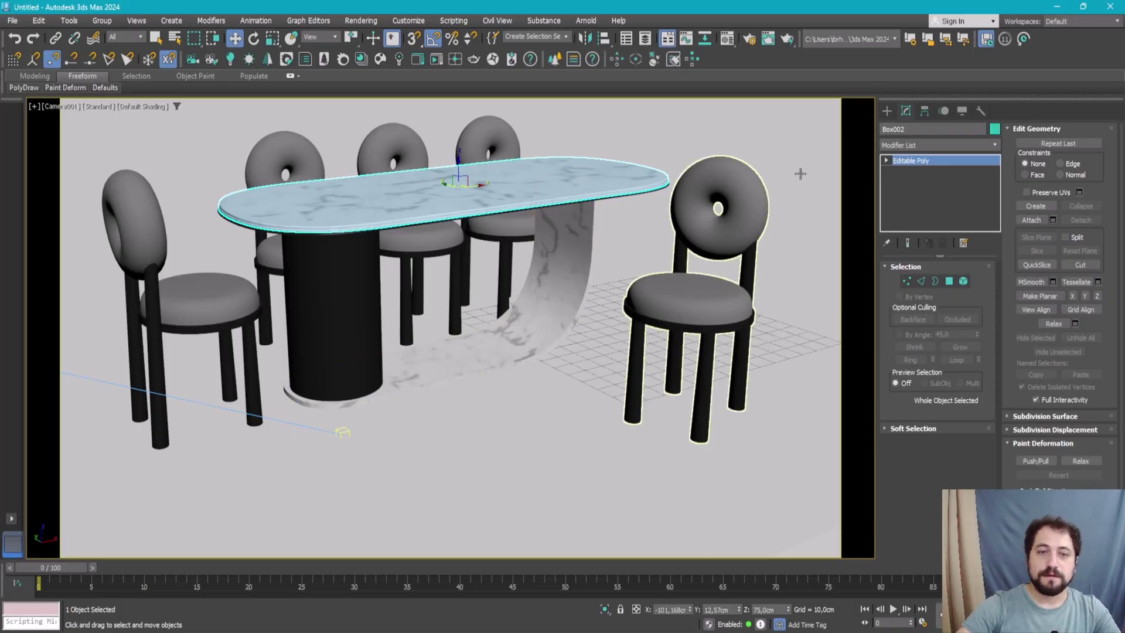
{"action": "left_click", "coordinate": [789, 39]}
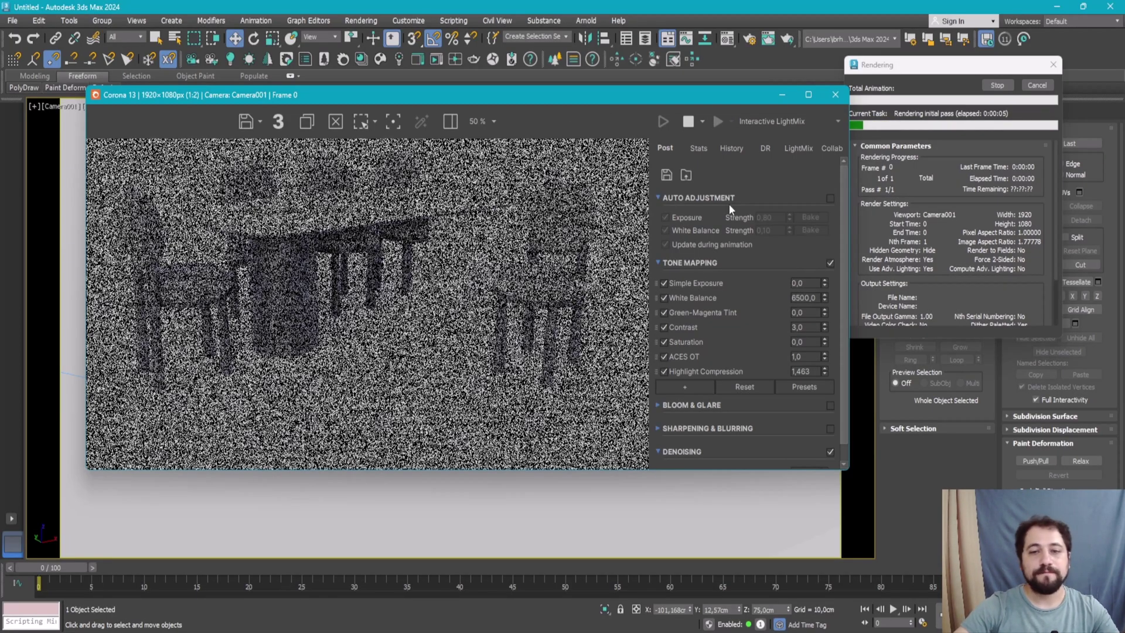
{"action": "left_click", "coordinate": [797, 148]}
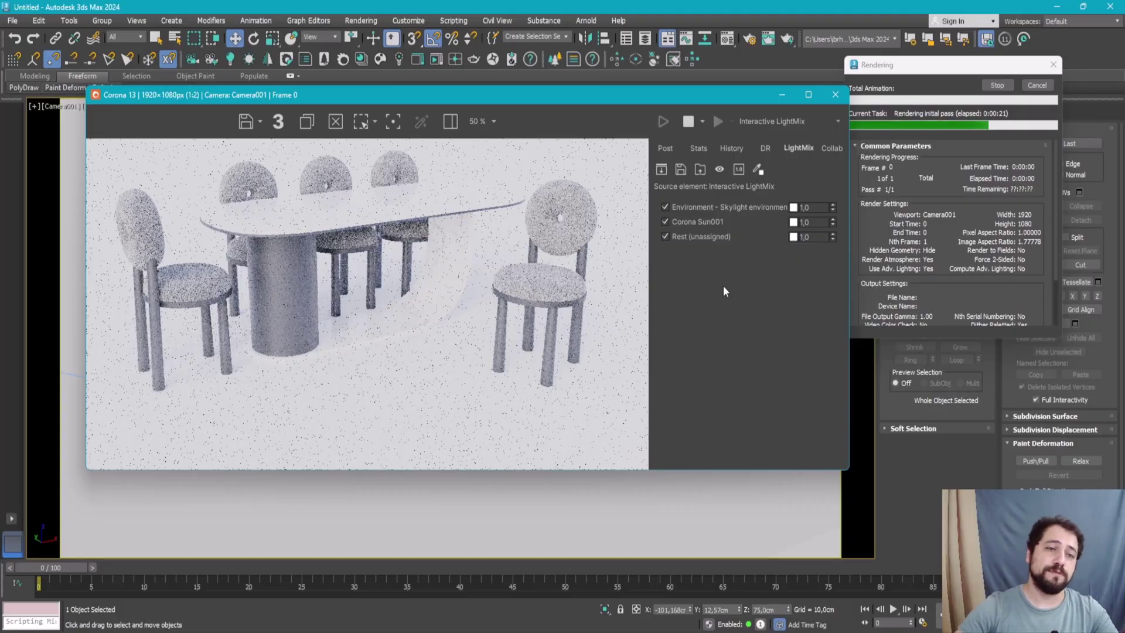
{"action": "scroll", "coordinate": [517, 284], "scroll_direction": "up", "scroll_amount": 5}
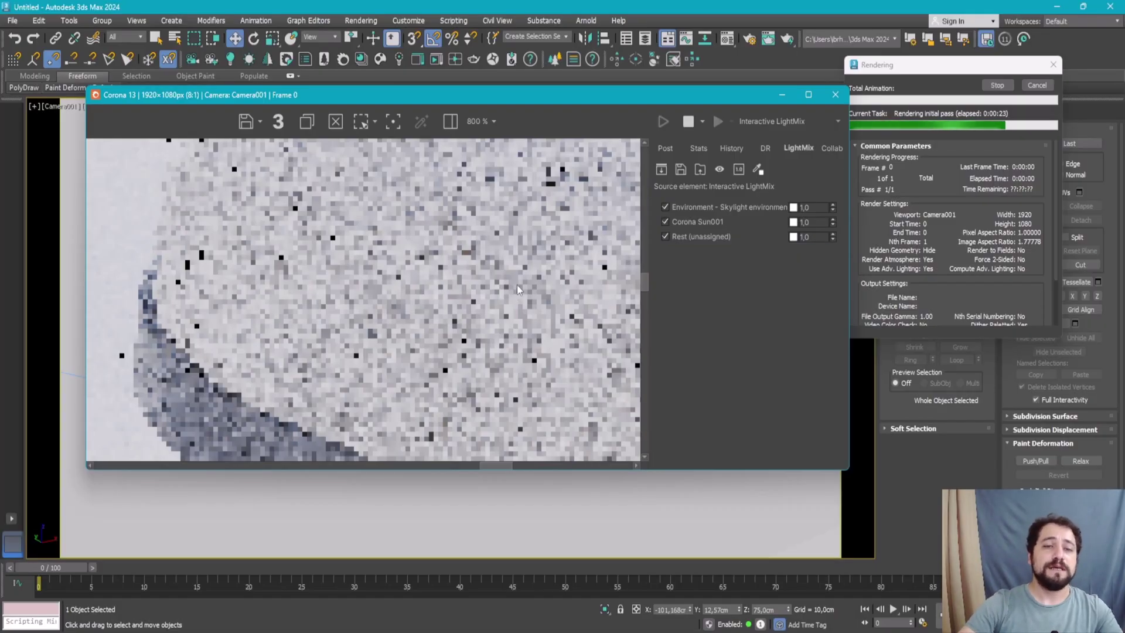
{"action": "scroll", "coordinate": [503, 287], "scroll_direction": "down", "scroll_amount": 2}
{"action": "scroll", "coordinate": [503, 287], "scroll_direction": "down", "scroll_amount": 2}
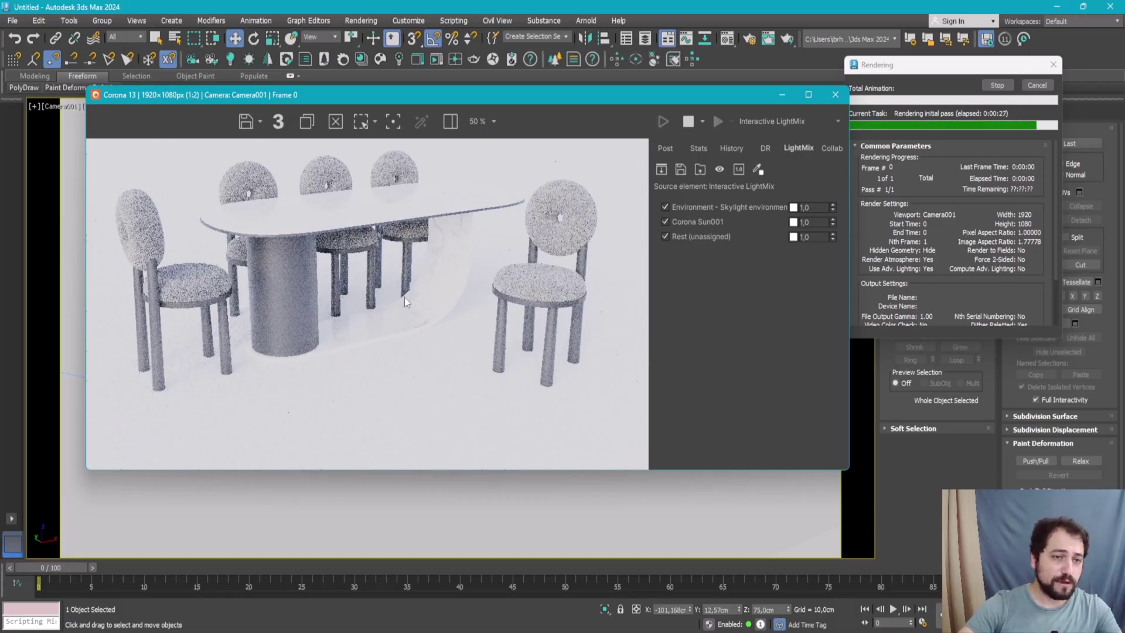
{"action": "scroll", "coordinate": [407, 306], "scroll_direction": "up", "scroll_amount": 2}
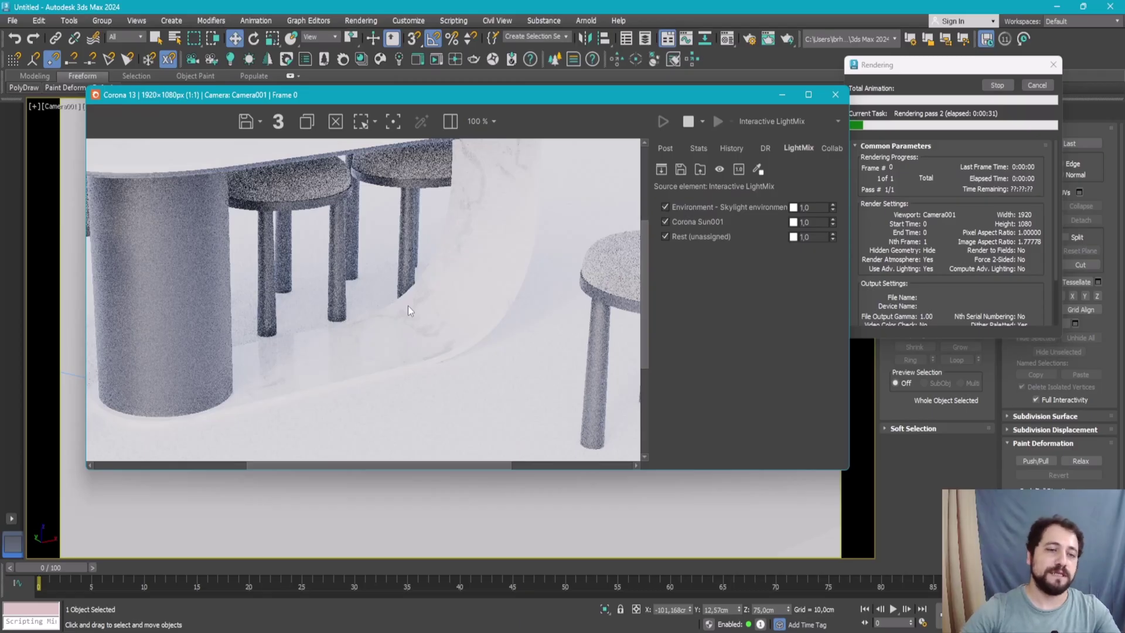
{"action": "scroll", "coordinate": [342, 270], "scroll_direction": "down", "scroll_amount": 2}
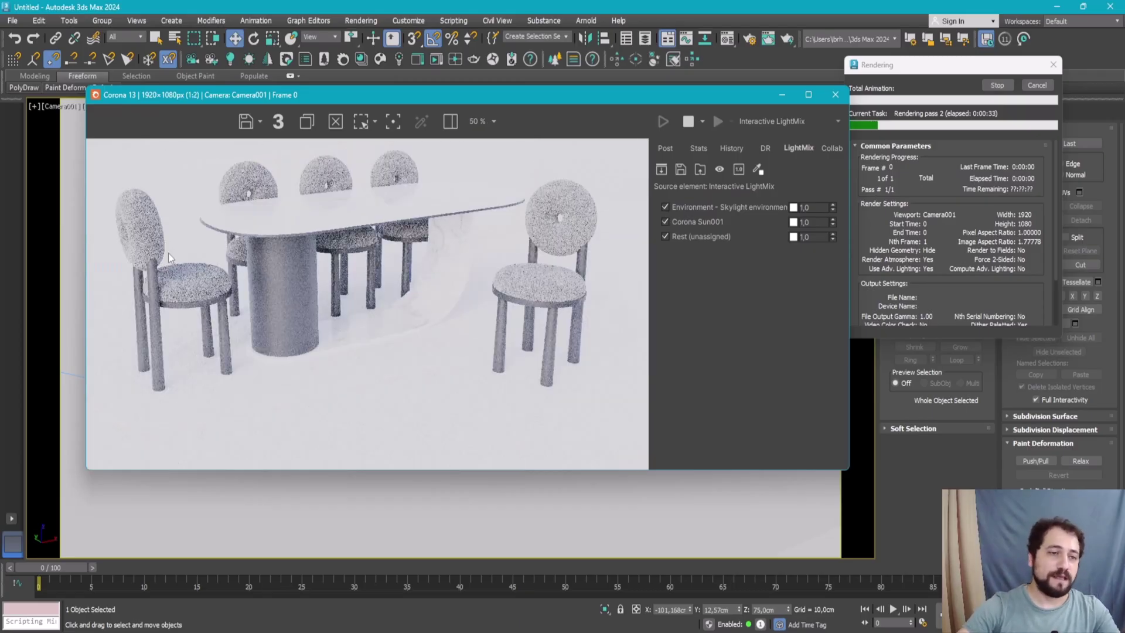
{"action": "scroll", "coordinate": [171, 292], "scroll_direction": "up", "scroll_amount": 2}
{"action": "scroll", "coordinate": [171, 292], "scroll_direction": "down", "scroll_amount": 2}
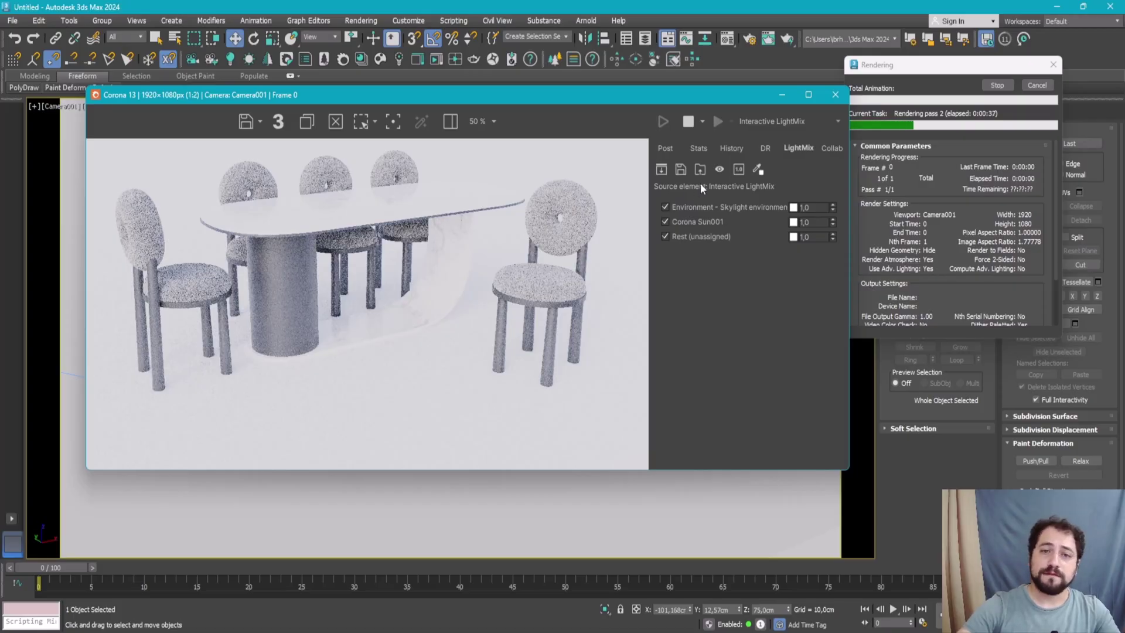
{"action": "scroll", "coordinate": [550, 234], "scroll_direction": "up", "scroll_amount": 2}
{"action": "scroll", "coordinate": [550, 234], "scroll_direction": "down", "scroll_amount": 2}
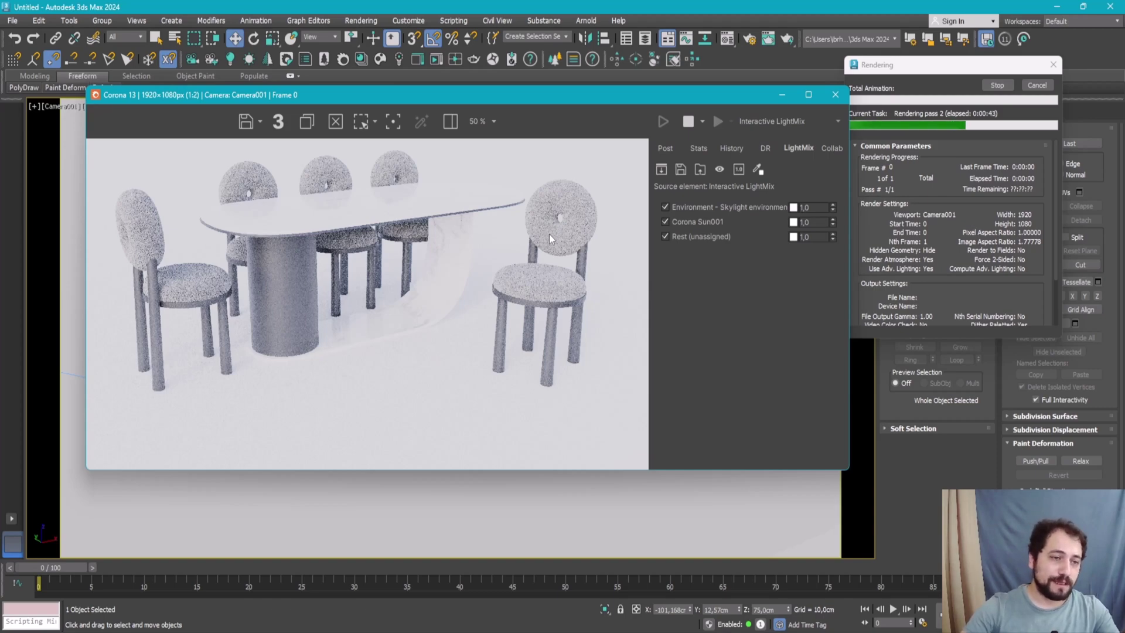
- Turn on Auto Adjustment in the VFB post-processing settings
{"action": "left_click", "coordinate": [708, 145]}
{"action": "left_click", "coordinate": [669, 147]}
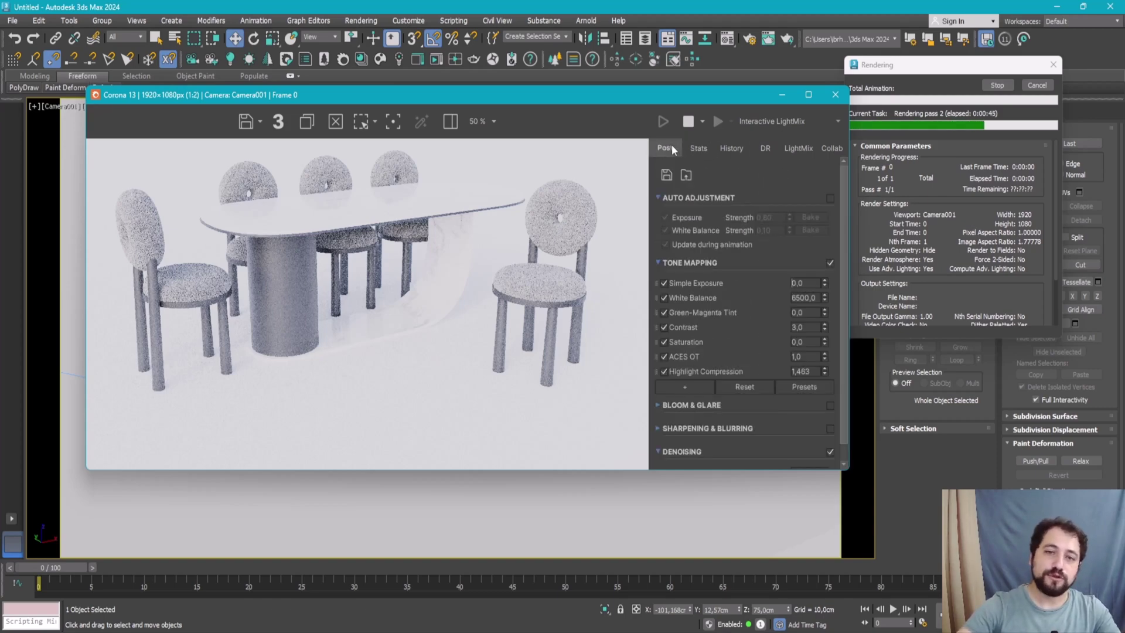
{"action": "left_click", "coordinate": [830, 198]}
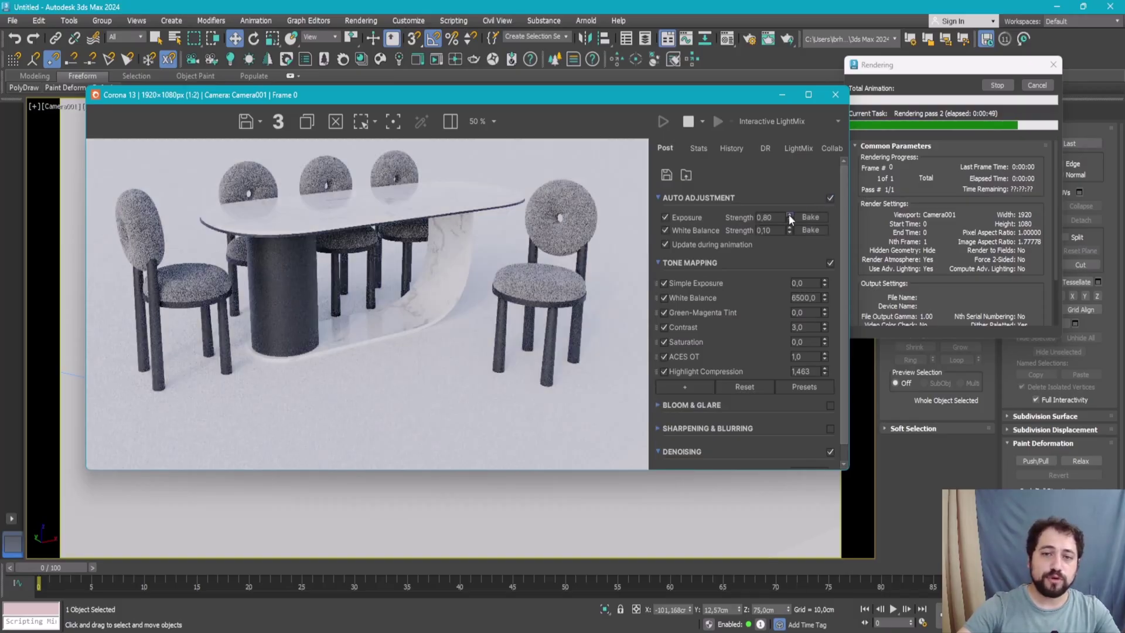
{"action": "left_click", "coordinate": [831, 198]}
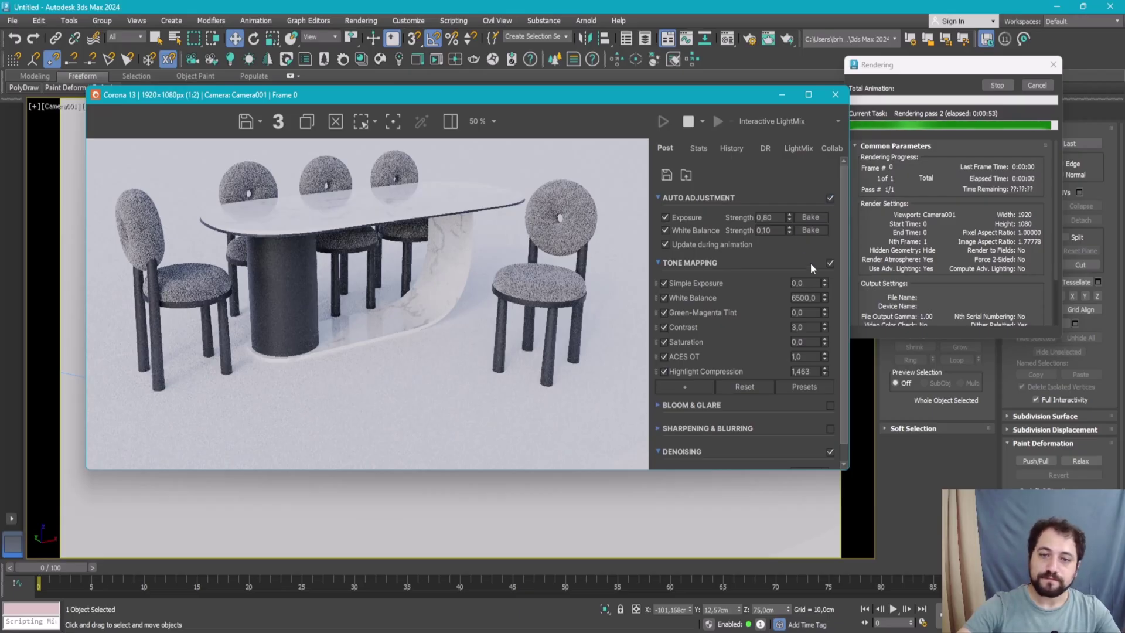
- Set exposure −0.70, contrast 4.07, highlight compression 2.47, and shift white balance slightly
{"action": "left_click_drag", "start_coordinate": [826, 282], "coordinate": [847, 365]}
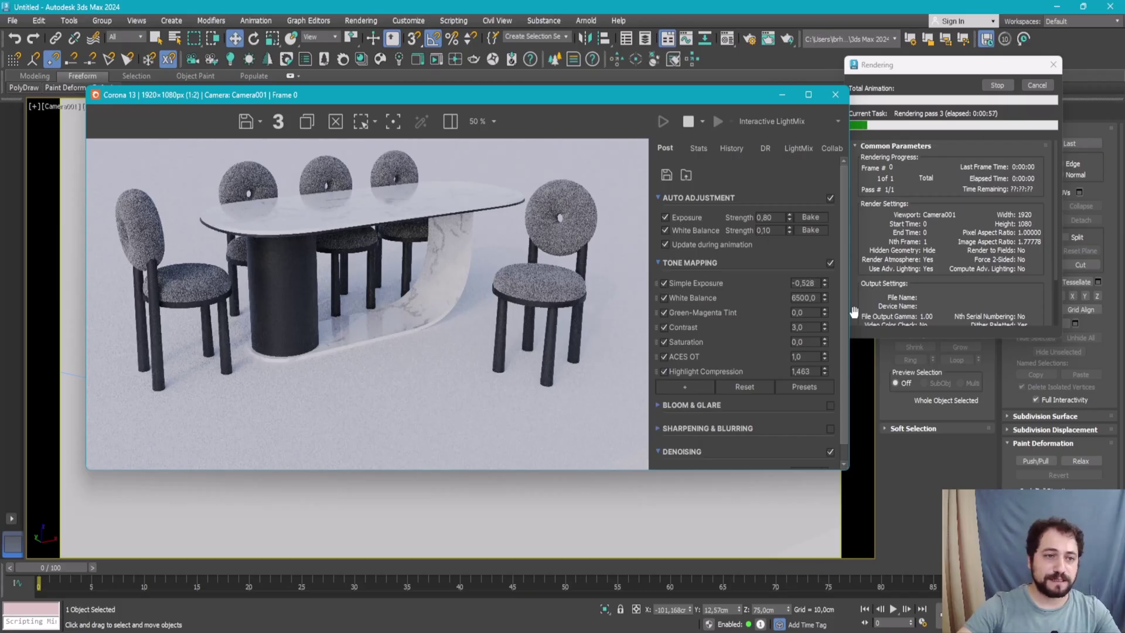
{"action": "mouse_move", "coordinate": [825, 284]}
{"action": "left_mouse_down"}
{"action": "mouse_move", "coordinate": [829, 324]}
{"action": "mouse_move", "coordinate": [830, 289]}
{"action": "left_mouse_up"}
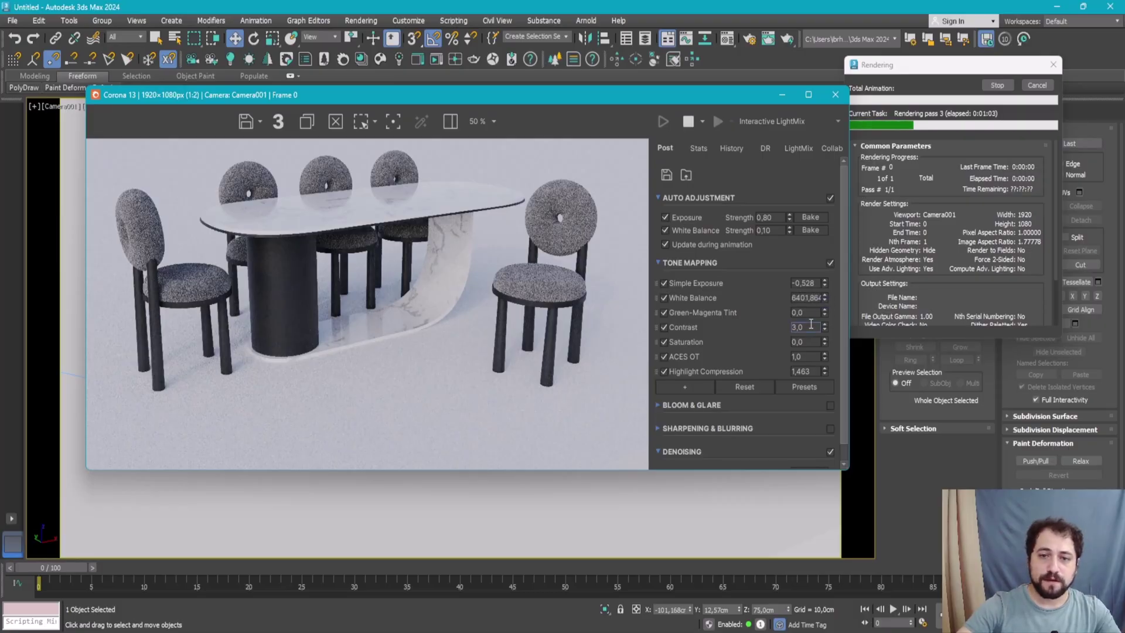
{"action": "mouse_move", "coordinate": [824, 331]}
{"action": "left_mouse_down"}
{"action": "mouse_move", "coordinate": [837, 276]}
{"action": "mouse_move", "coordinate": [825, 327]}
{"action": "left_mouse_up"}
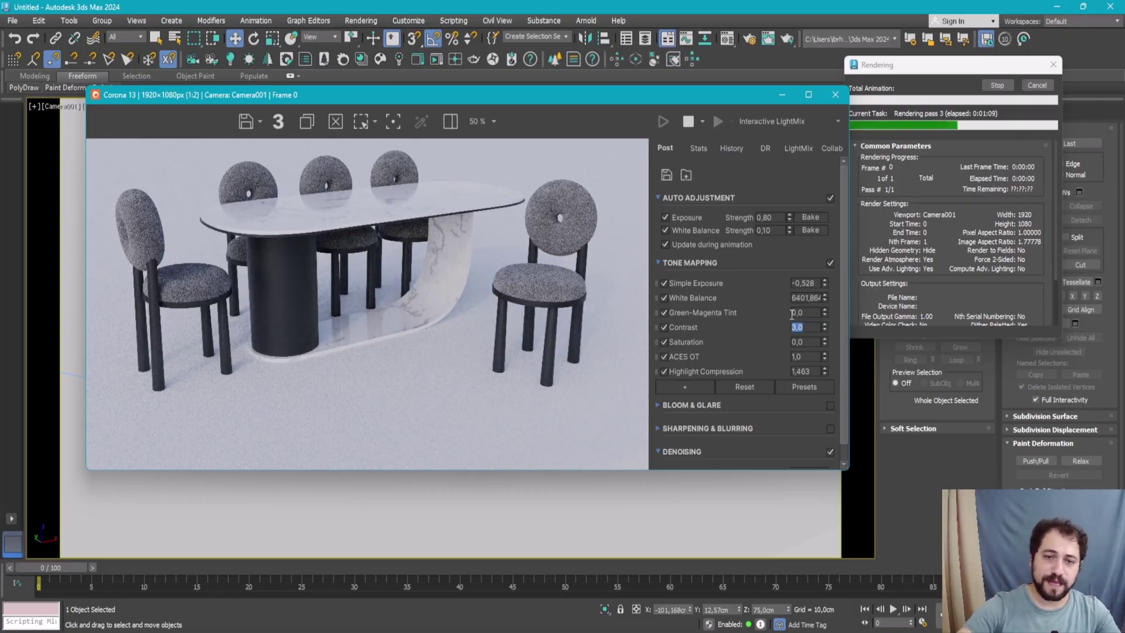
{"action": "right_click", "coordinate": [825, 370]}
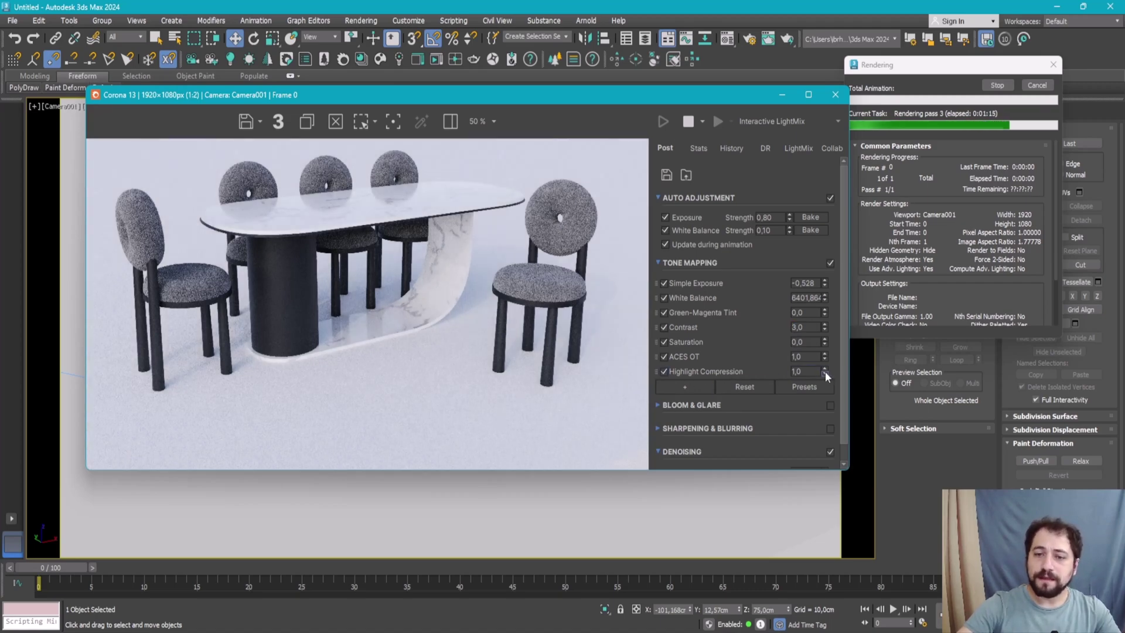
{"action": "mouse_move", "coordinate": [824, 371]}
{"action": "left_mouse_down"}
{"action": "mouse_move", "coordinate": [834, 265]}
{"action": "mouse_move", "coordinate": [818, 347]}
{"action": "left_mouse_up"}
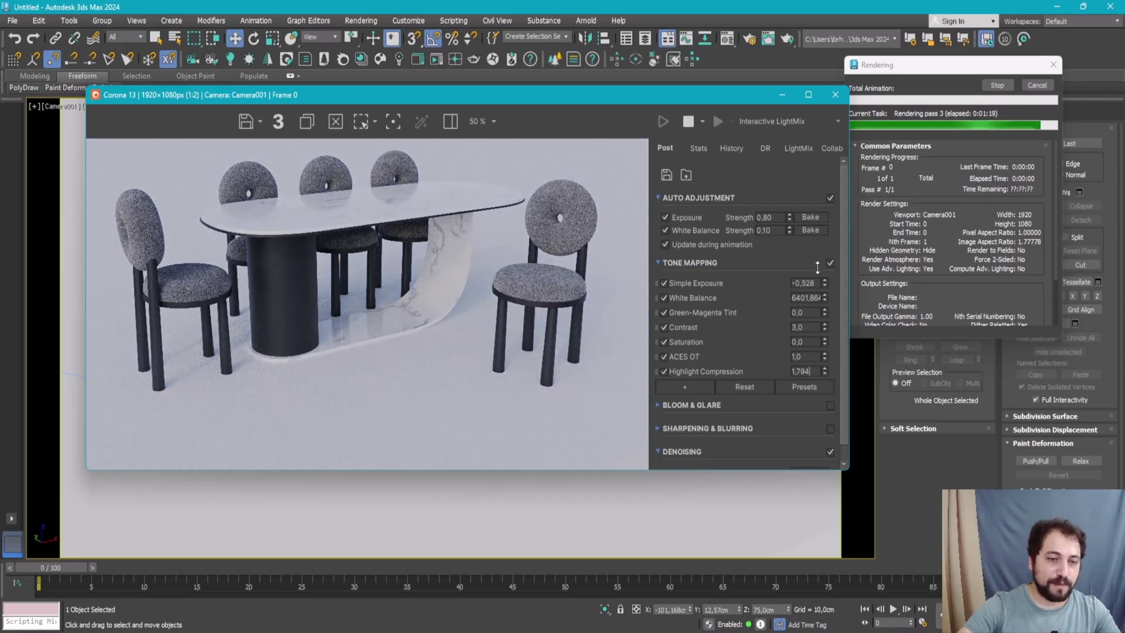
{"action": "mouse_move", "coordinate": [817, 348]}
{"action": "left_mouse_down"}
{"action": "mouse_move", "coordinate": [817, 306]}
{"action": "mouse_move", "coordinate": [836, 306]}
{"action": "mouse_move", "coordinate": [833, 338]}
{"action": "mouse_move", "coordinate": [824, 325]}
{"action": "left_mouse_up"}
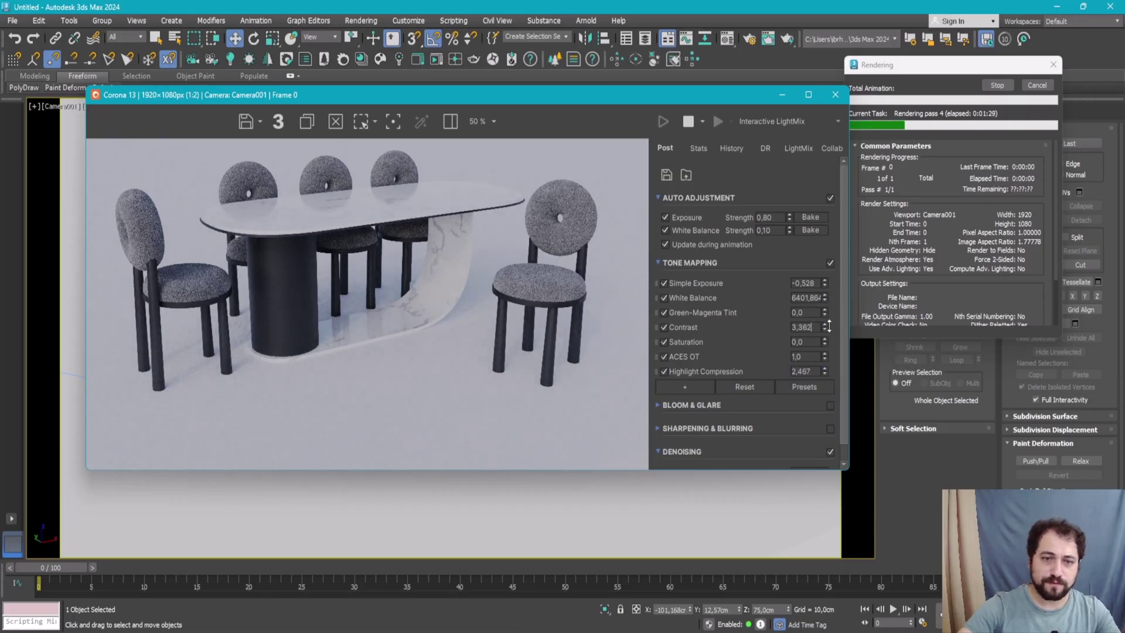
{"action": "left_click_drag", "start_coordinate": [830, 248], "coordinate": [837, 334]}
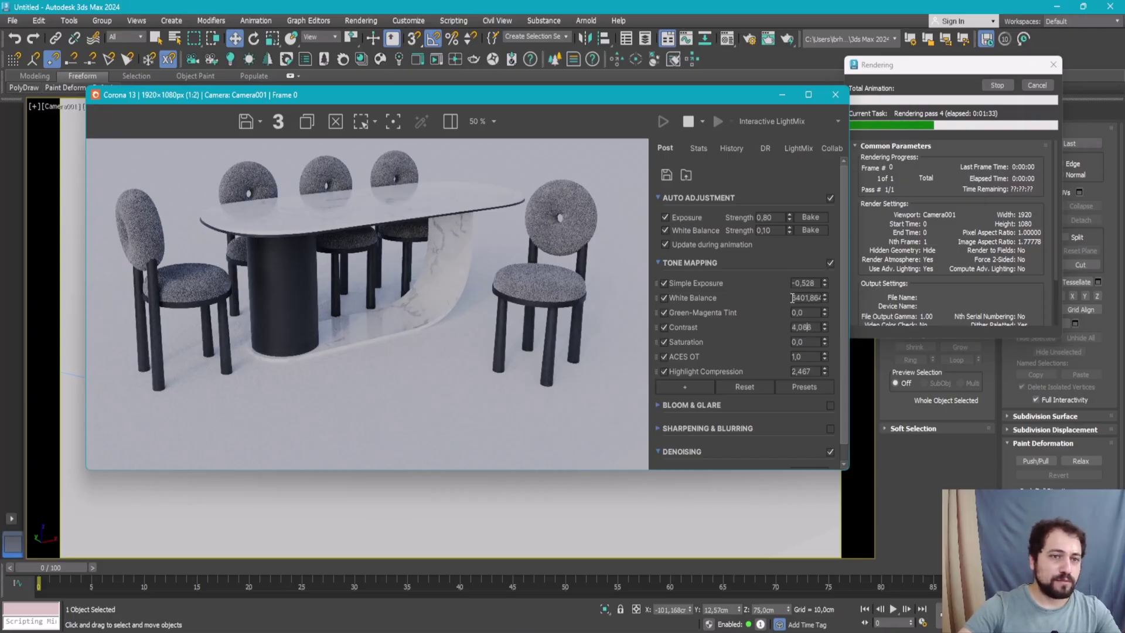
{"action": "mouse_move", "coordinate": [824, 283]}
{"action": "left_mouse_down"}
{"action": "mouse_move", "coordinate": [828, 300]}
{"action": "mouse_move", "coordinate": [830, 288]}
{"action": "left_mouse_up"}
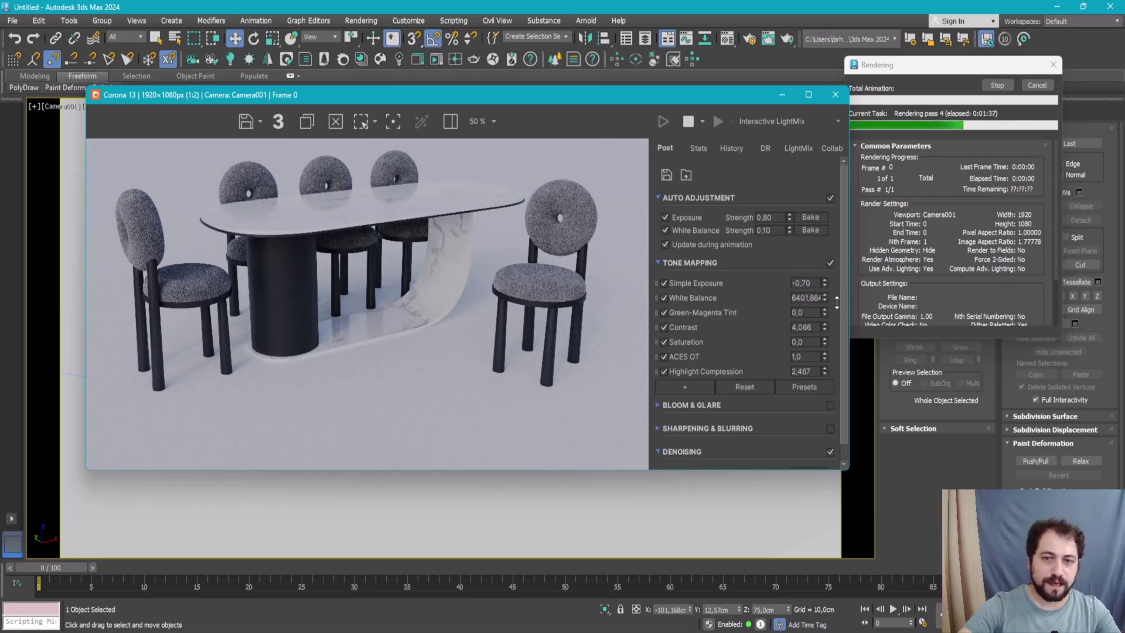
- Switch off the Corona Sun001 LightMix layer and set the environment light to about 0.98
{"action": "left_click", "coordinate": [831, 149]}
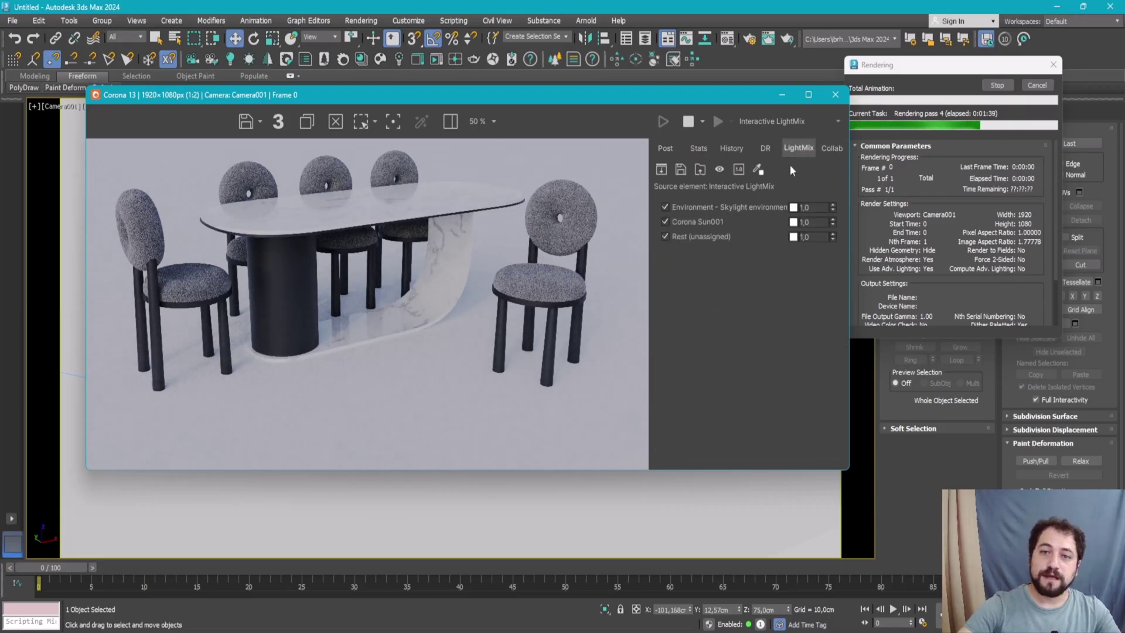
{"action": "left_click", "coordinate": [706, 222]}
{"action": "left_click", "coordinate": [705, 221]}
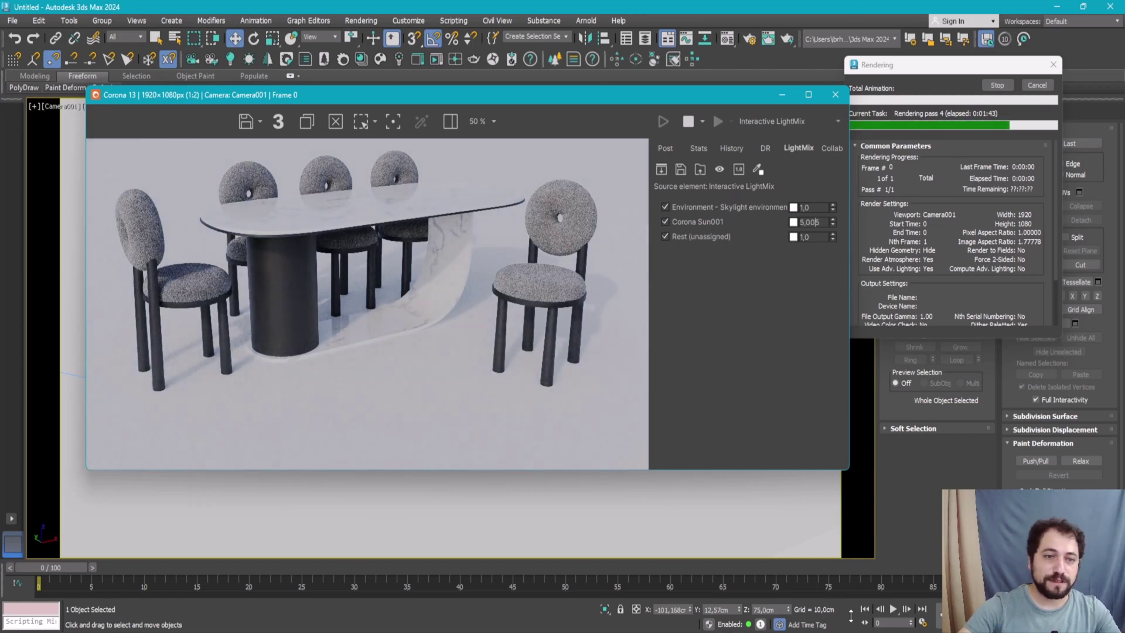
{"action": "left_click_drag", "start_coordinate": [832, 222], "coordinate": [833, 194]}
{"action": "double_click", "coordinate": [811, 222]}
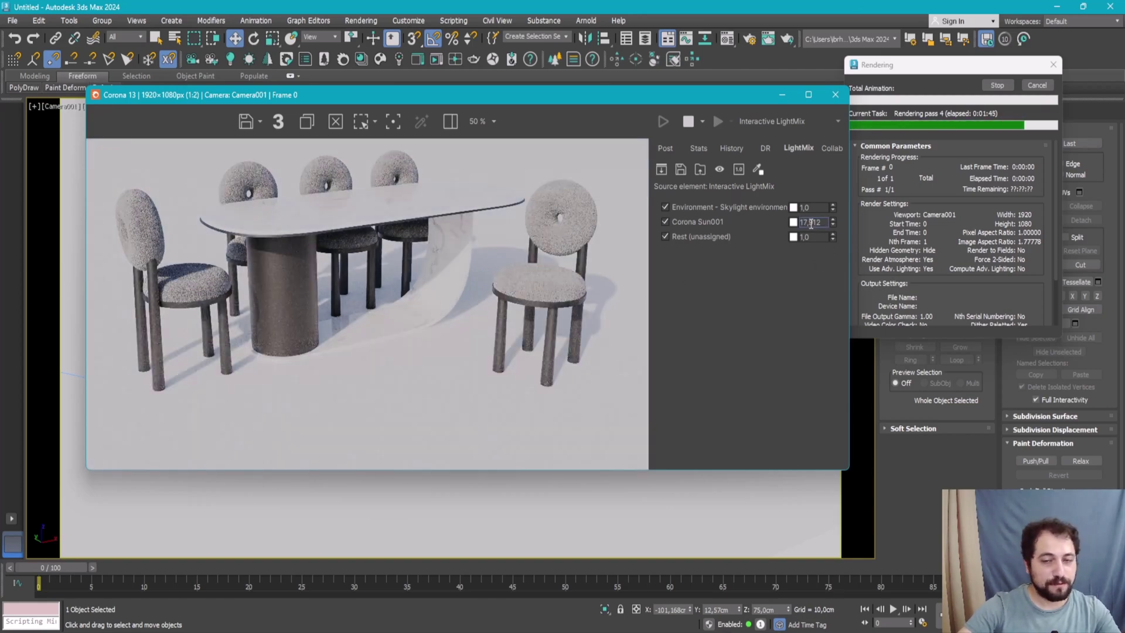
{"action": "left_click", "coordinate": [709, 220]}
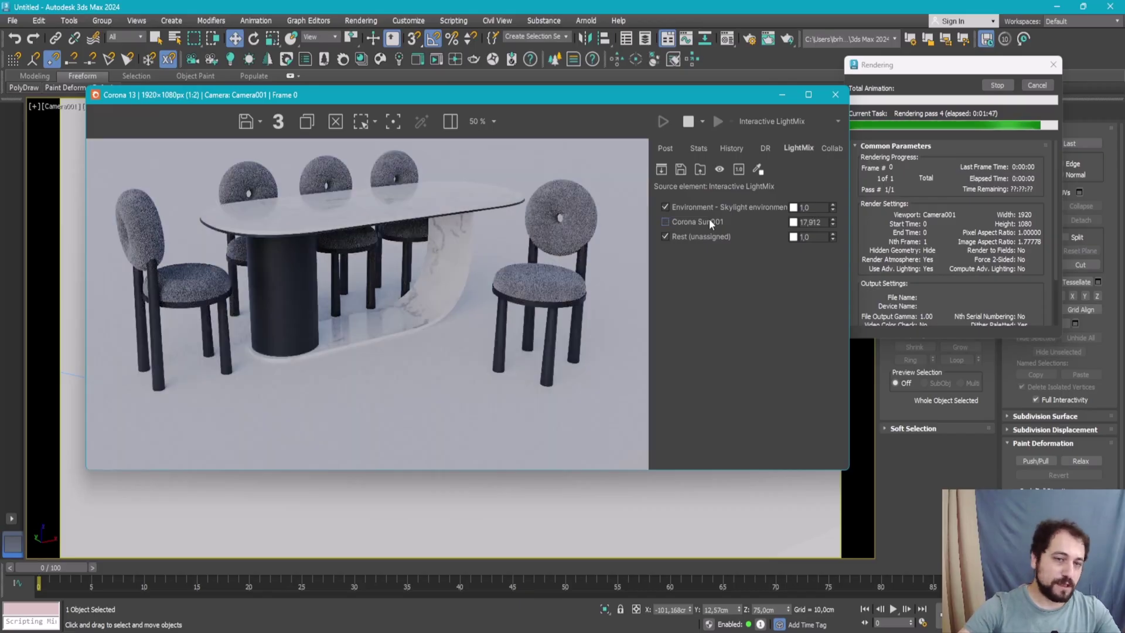
{"action": "right_click", "coordinate": [832, 222]}
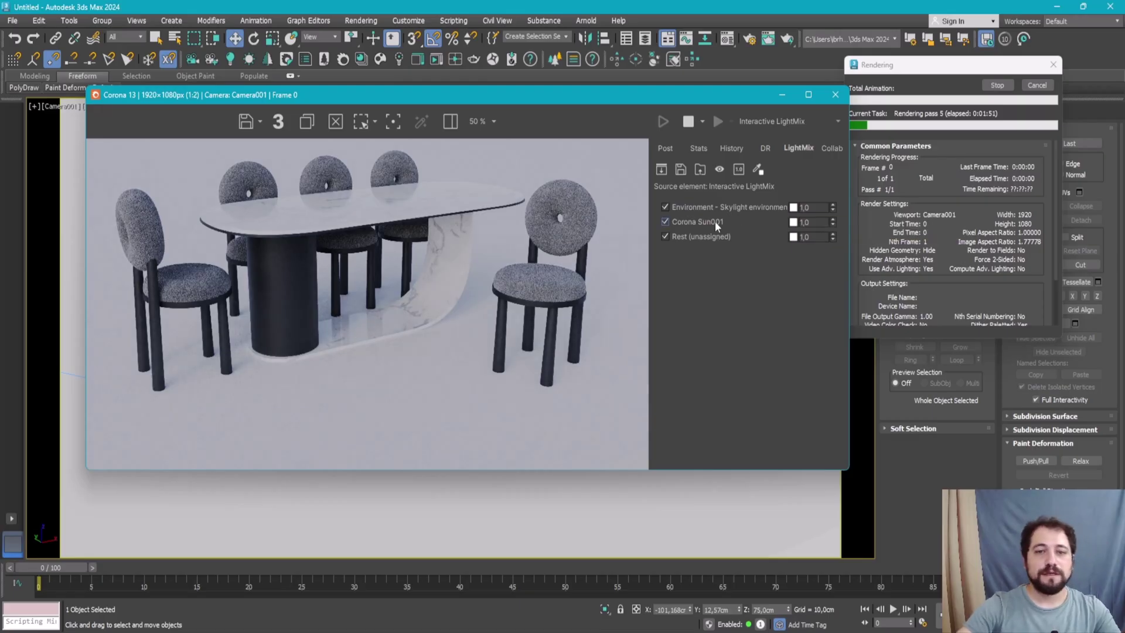
{"action": "mouse_move", "coordinate": [832, 207]}
{"action": "left_mouse_down"}
{"action": "mouse_move", "coordinate": [829, 157]}
{"action": "mouse_move", "coordinate": [839, 244]}
{"action": "mouse_move", "coordinate": [841, 201]}
{"action": "left_mouse_up"}
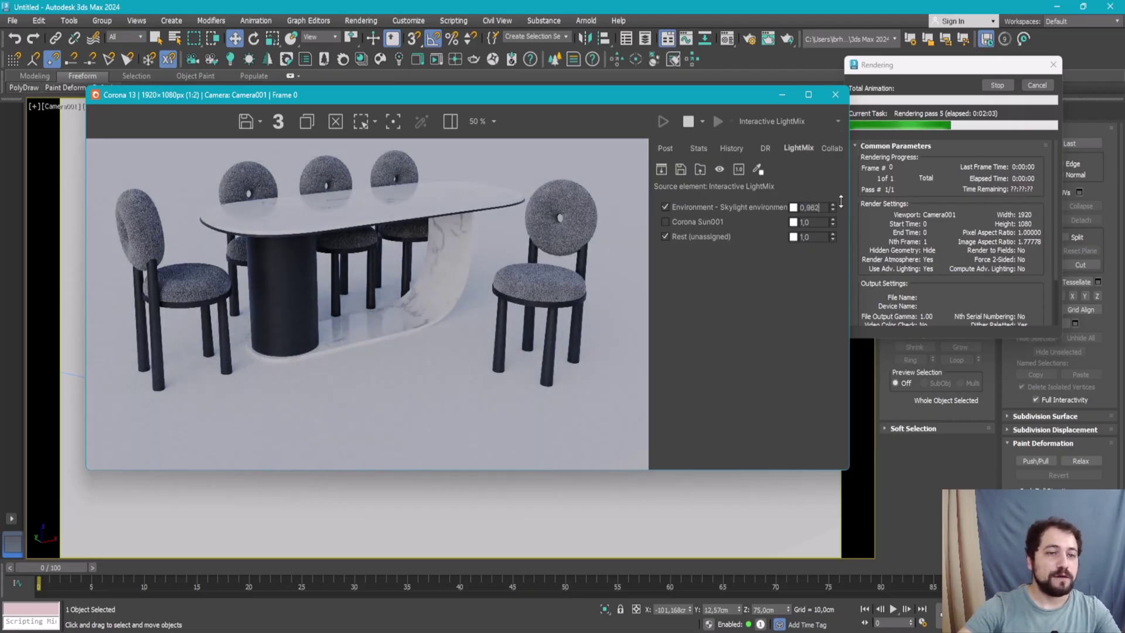
{"action": "left_click_drag", "start_coordinate": [582, 94], "coordinate": [644, 137]}
- Set the Auto Adjustment exposure strength in the VFB Post settings to 0.72
{"action": "left_click", "coordinate": [759, 194]}
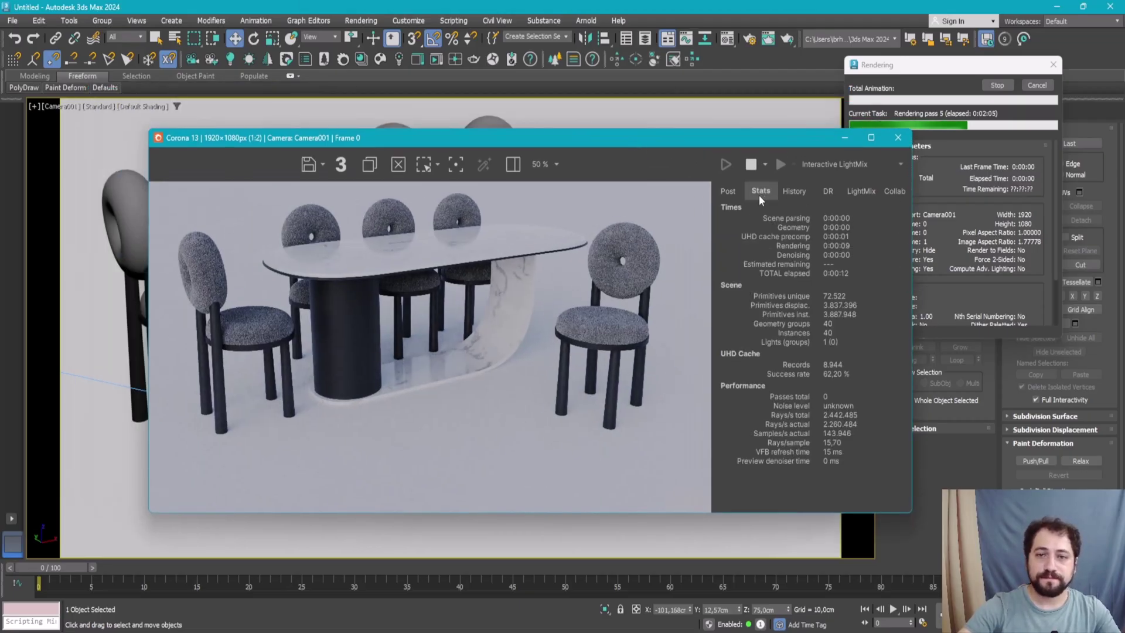
{"action": "mouse_move", "coordinate": [853, 266]}
{"action": "left_mouse_down"}
{"action": "mouse_move", "coordinate": [850, 247]}
{"action": "mouse_move", "coordinate": [852, 260]}
{"action": "left_mouse_up"}
{"action": "left_click_drag", "start_coordinate": [674, 138], "coordinate": [652, 120]}
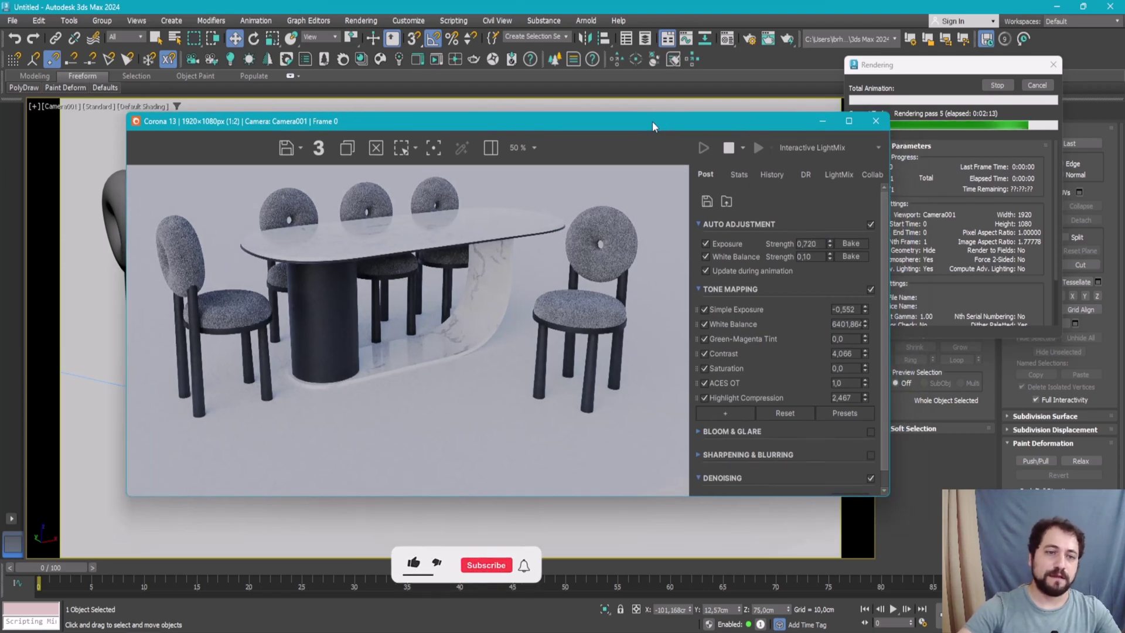